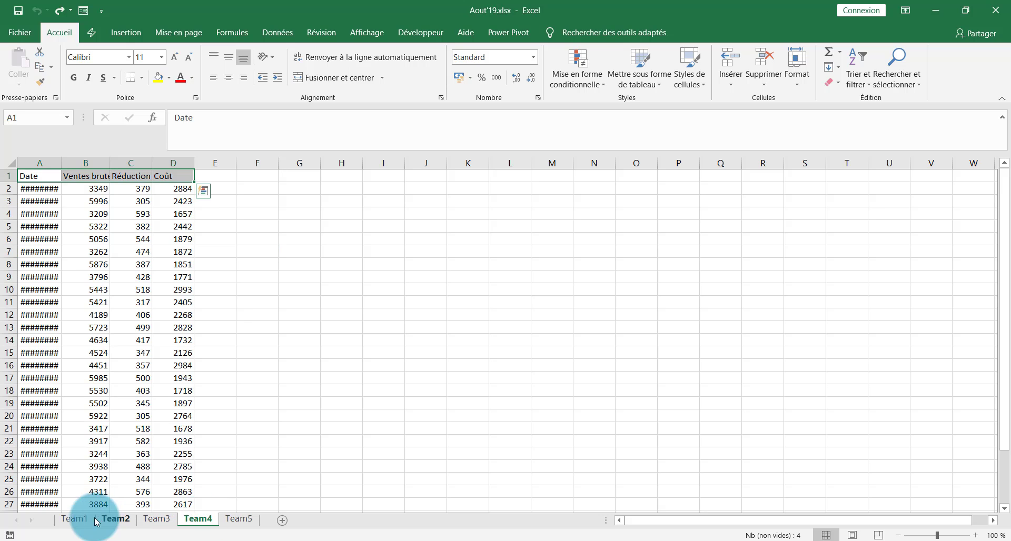
Step: On the Team1 sheet, fit the widths of columns A to D to their contents
click(74, 519)
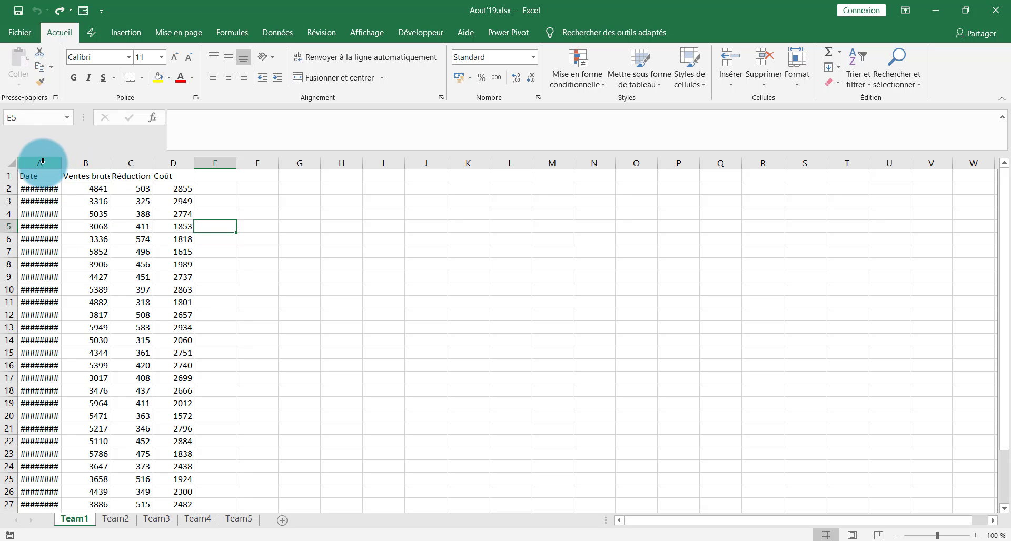
drag(37, 162, 165, 164)
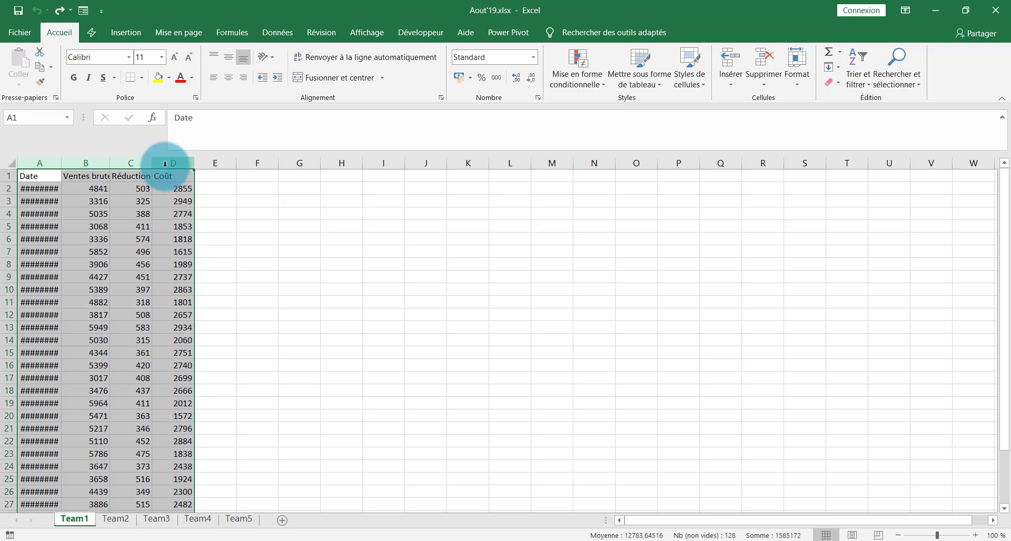
double_click(110, 164)
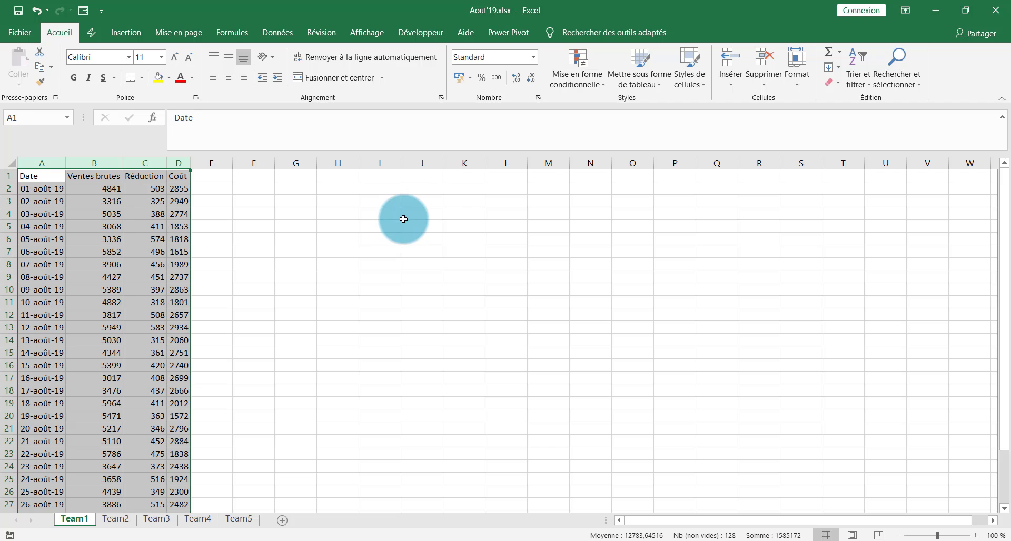
Step: Create a new blank workbook and close the Aout'19.xlsx workbook
key(ctrl+n)
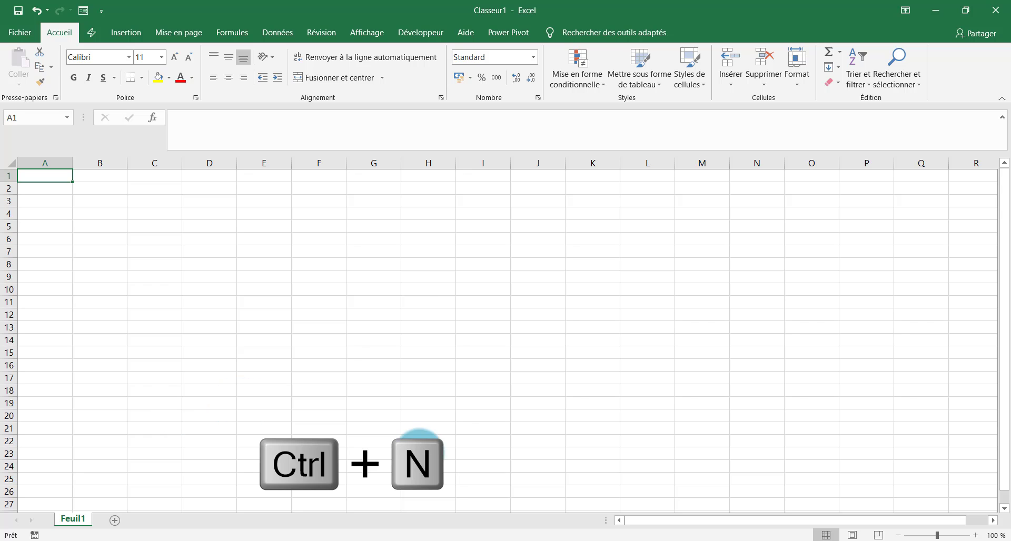
mouse_move(414, 537)
click(350, 492)
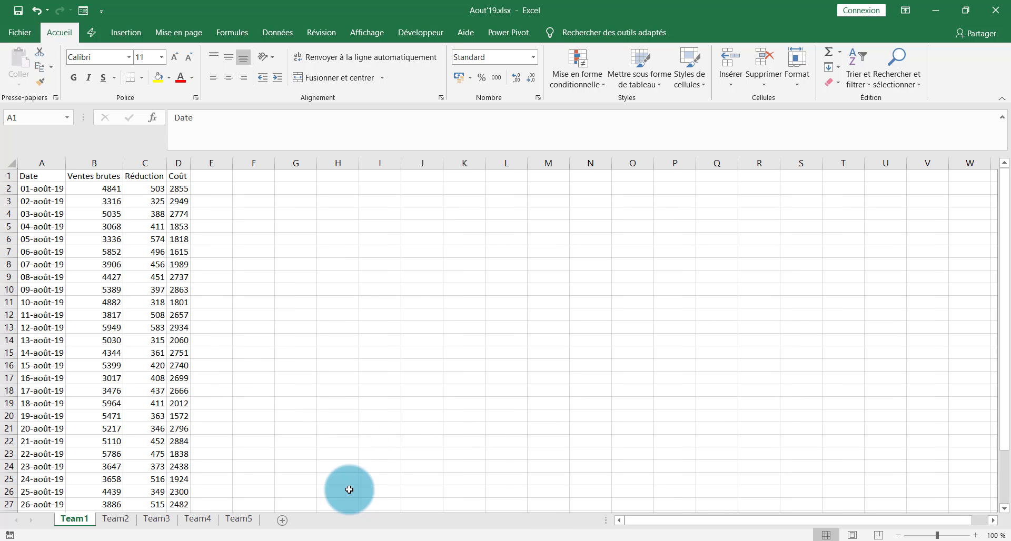
click(995, 11)
click(511, 311)
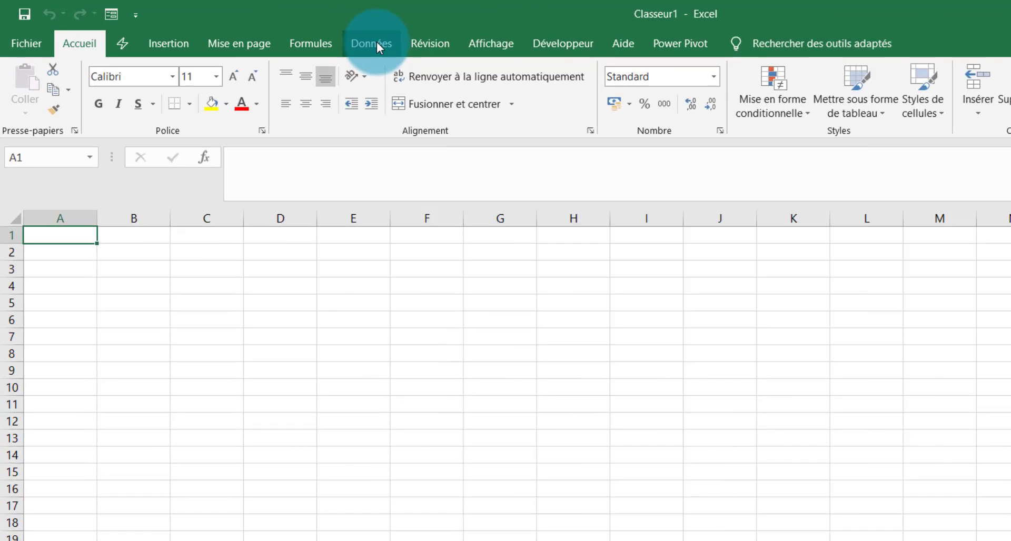
Step: Get data from a folder in the new workbook, using the path C:\Data\TCD\Data copied from the File Explorer window
click(377, 44)
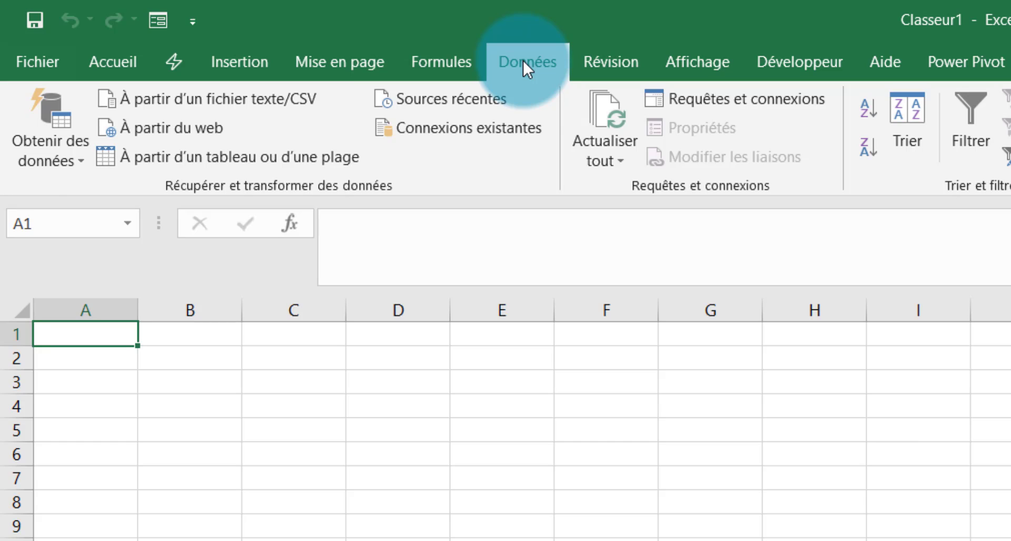
click(64, 166)
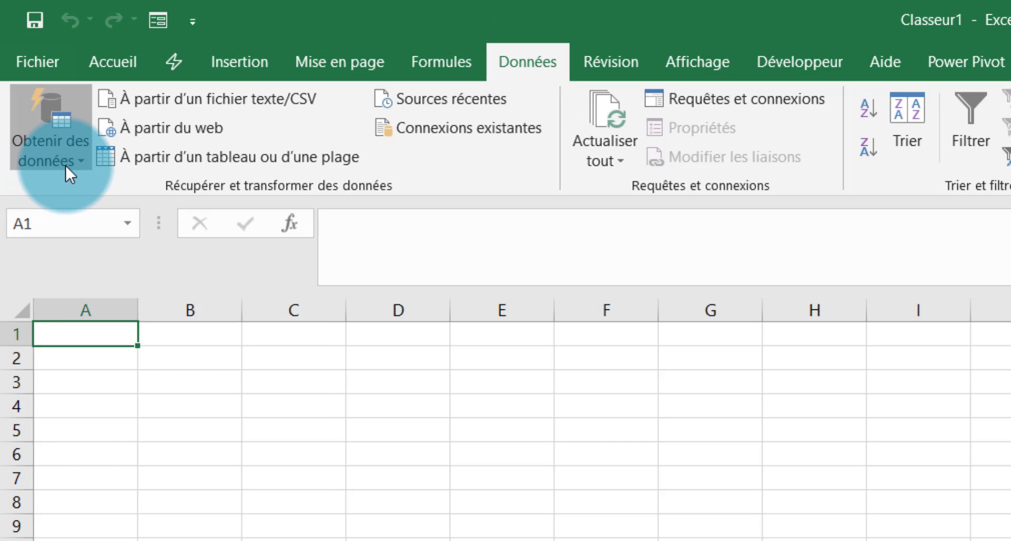
mouse_move(191, 208)
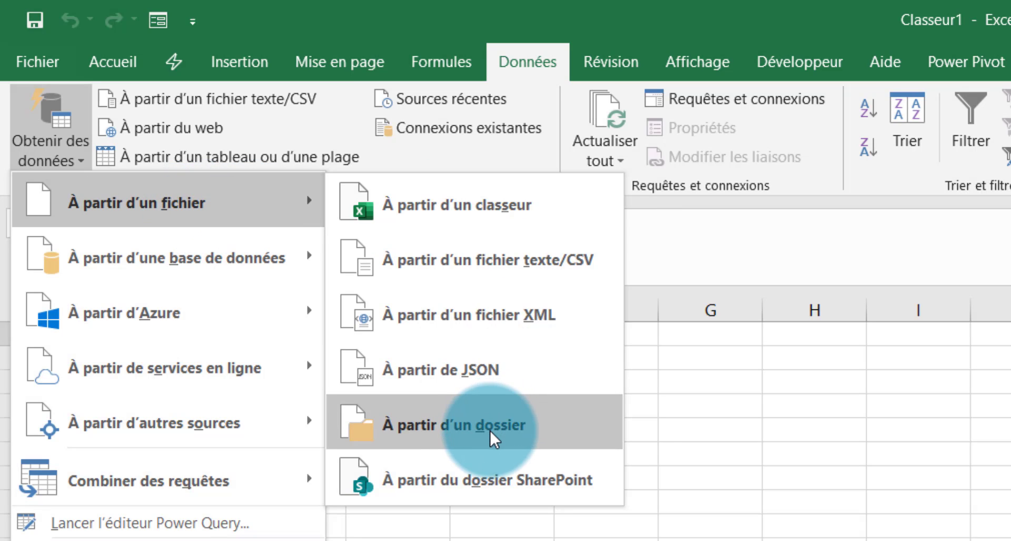
click(428, 433)
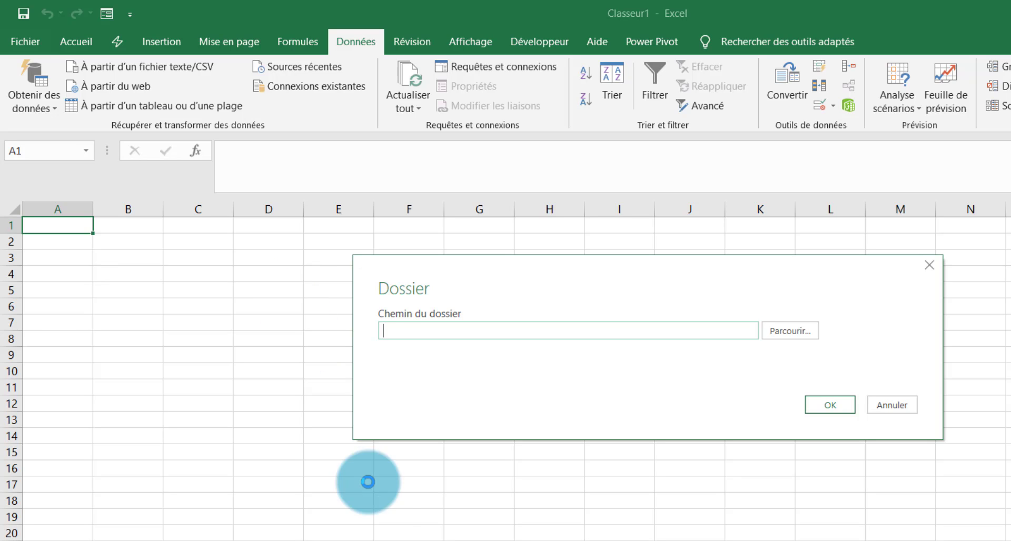
key(alt+Tab)
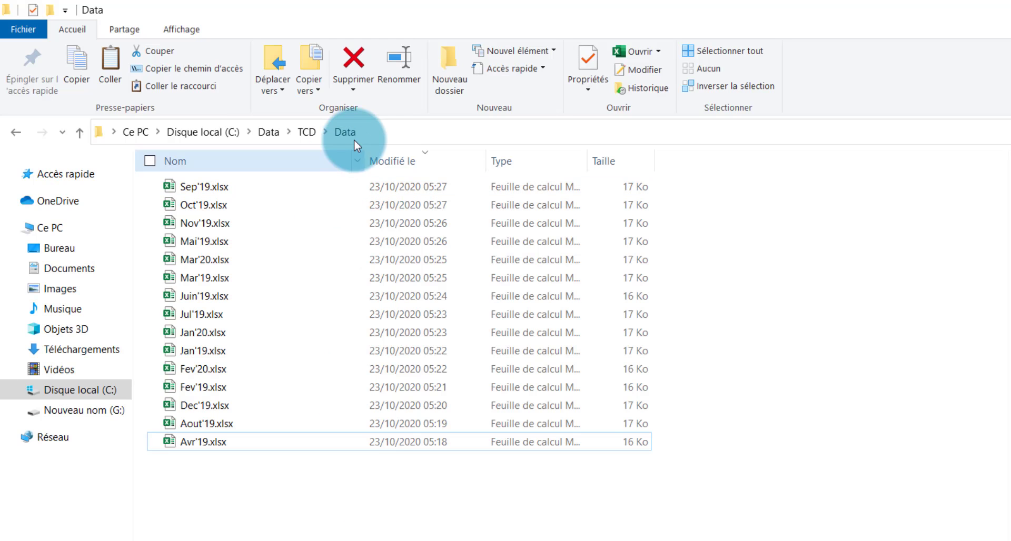
click(377, 132)
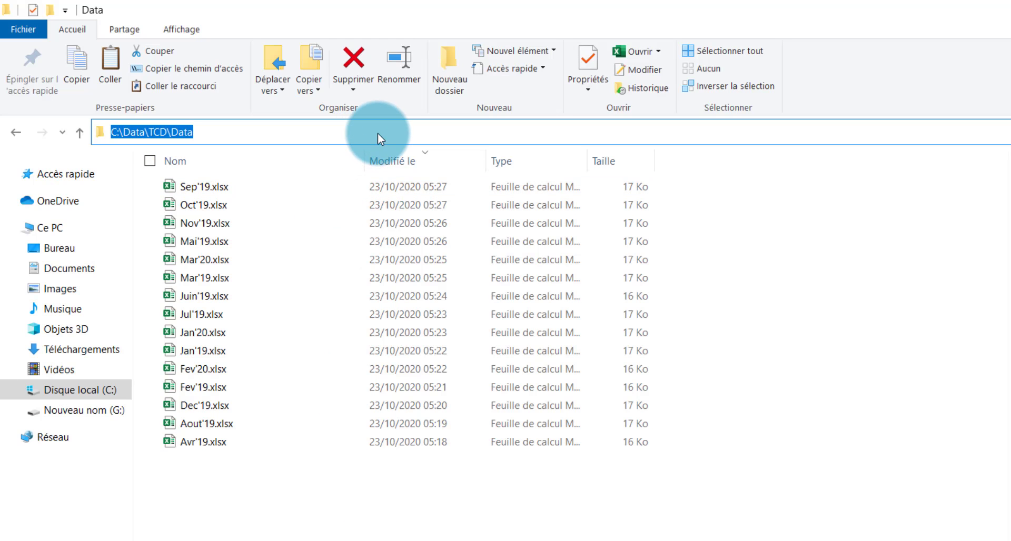
key(ctrl+c)
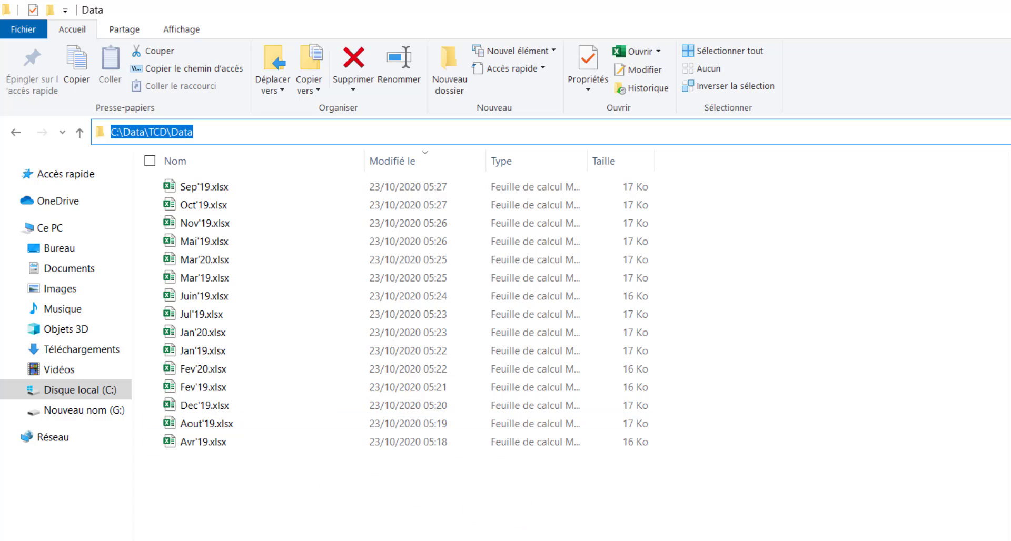
key(alt+Tab)
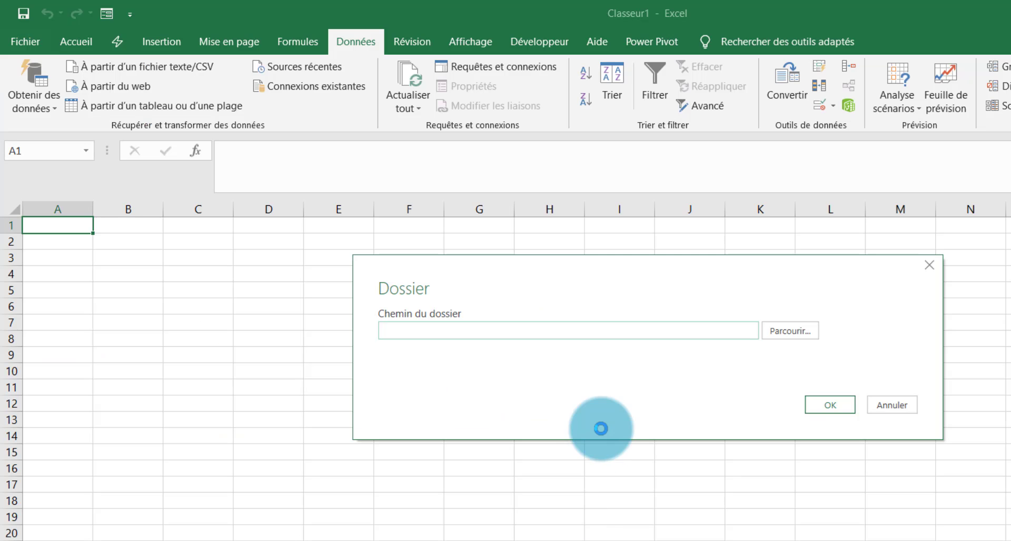
click(532, 328)
key(ctrl+v)
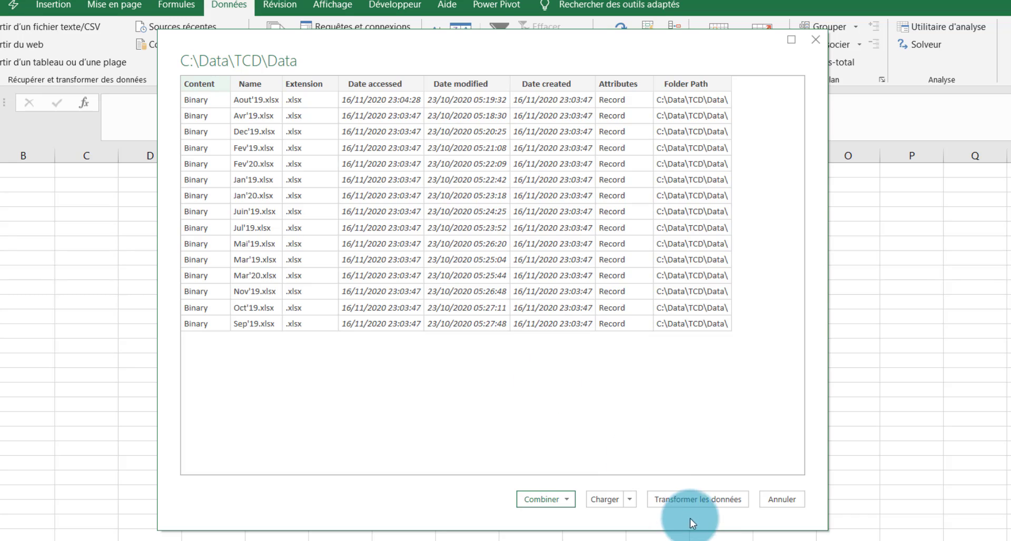
Step: Open the folder's file list for transformation in Power Query and remove every column except Content
click(705, 501)
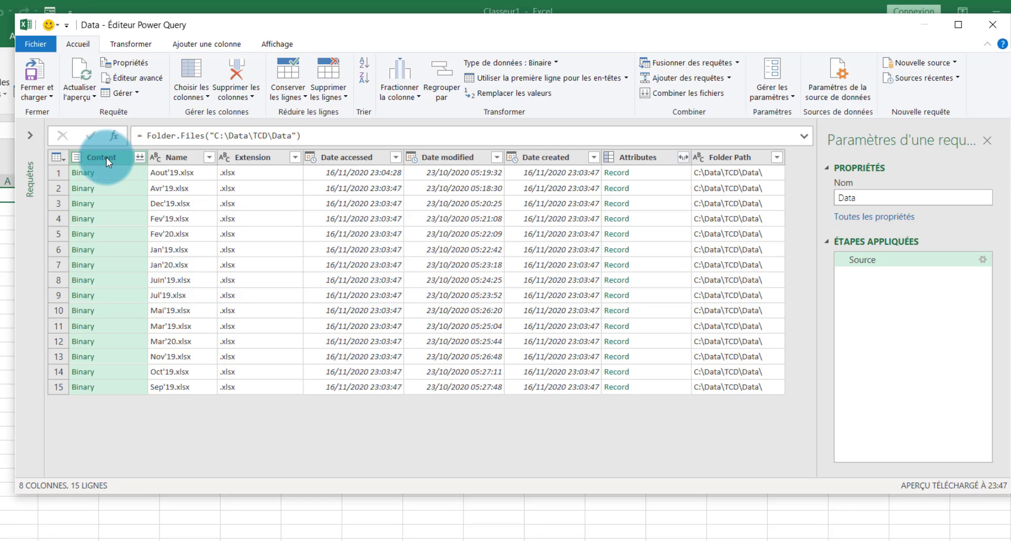
click(252, 95)
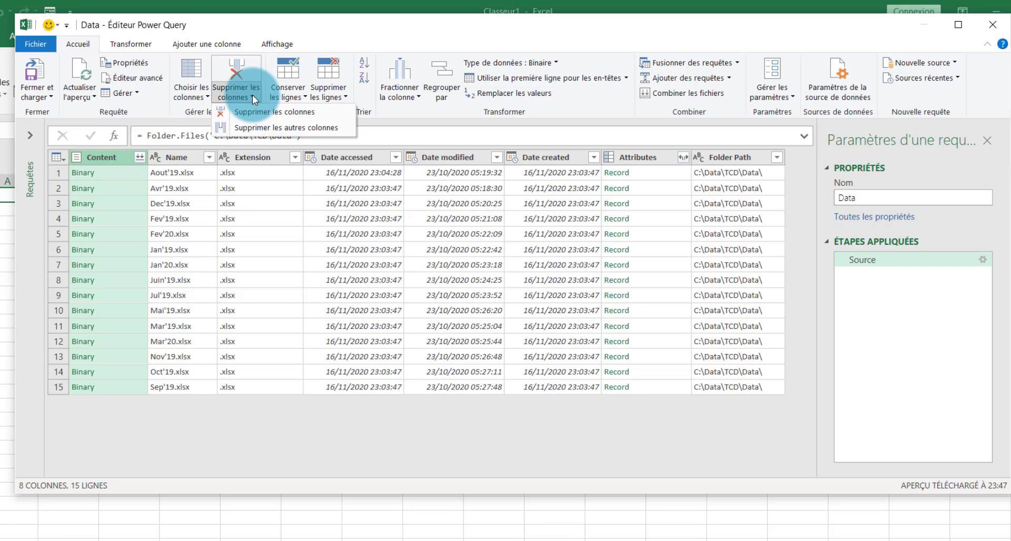
click(285, 127)
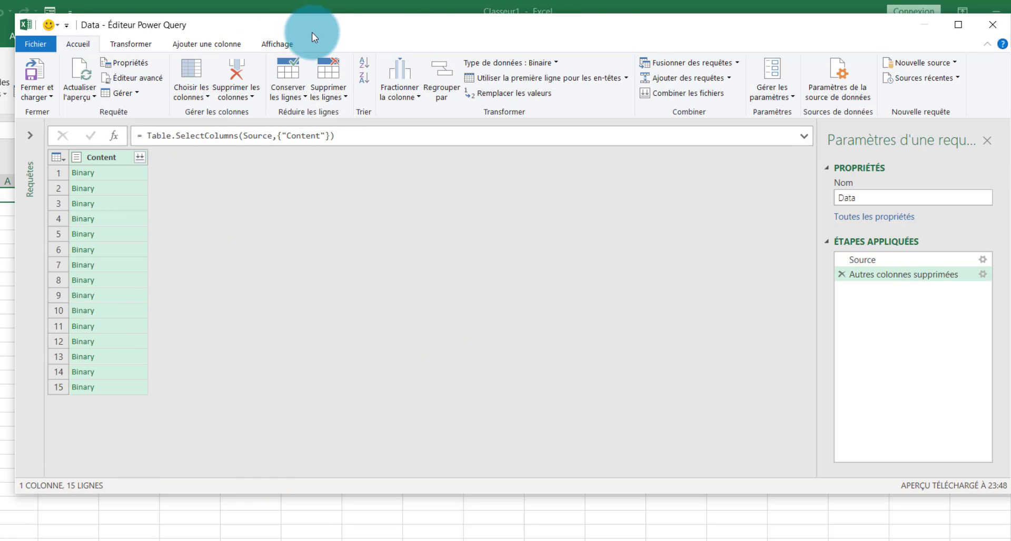
Step: Start a custom column in the Data query and name it DataContent
drag(312, 25, 316, 89)
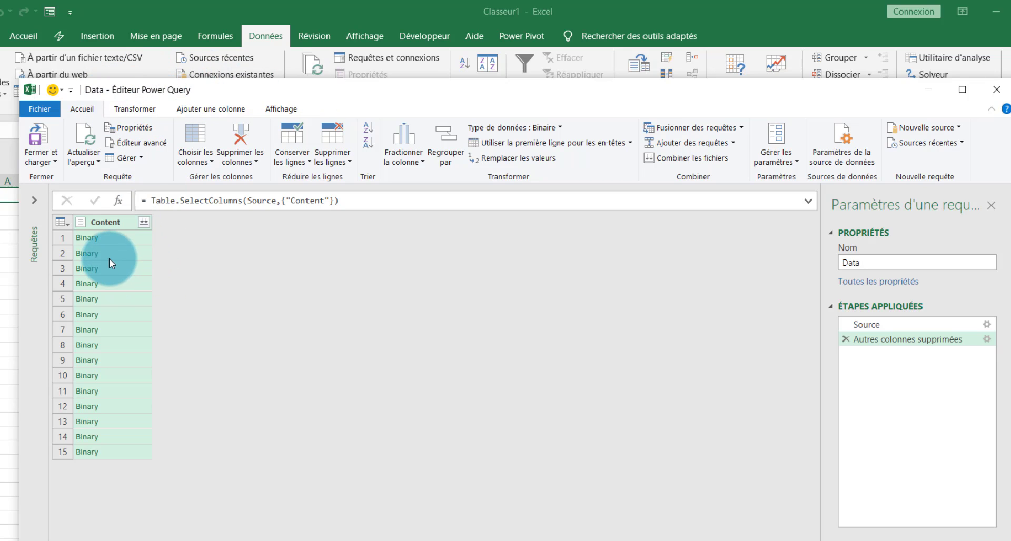
click(219, 108)
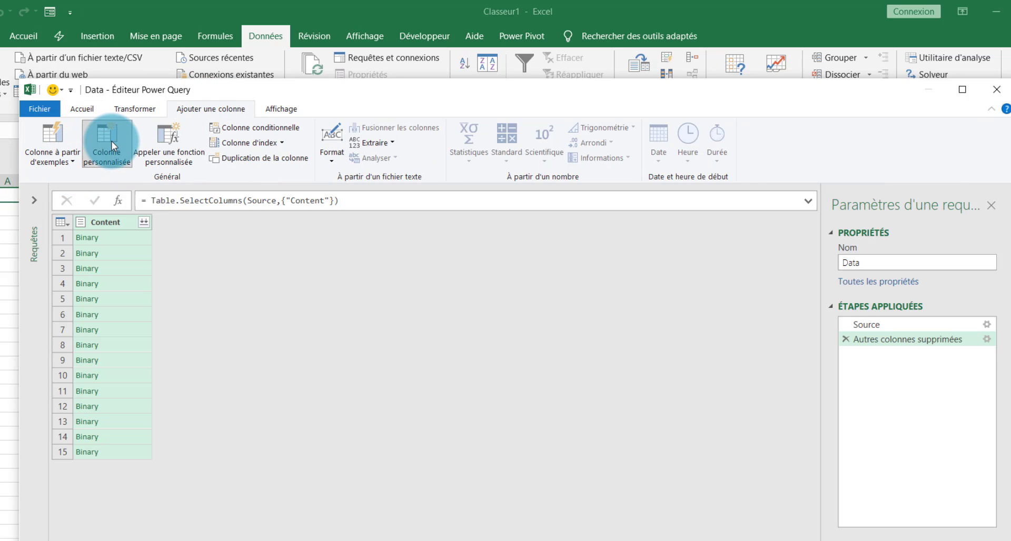
click(112, 143)
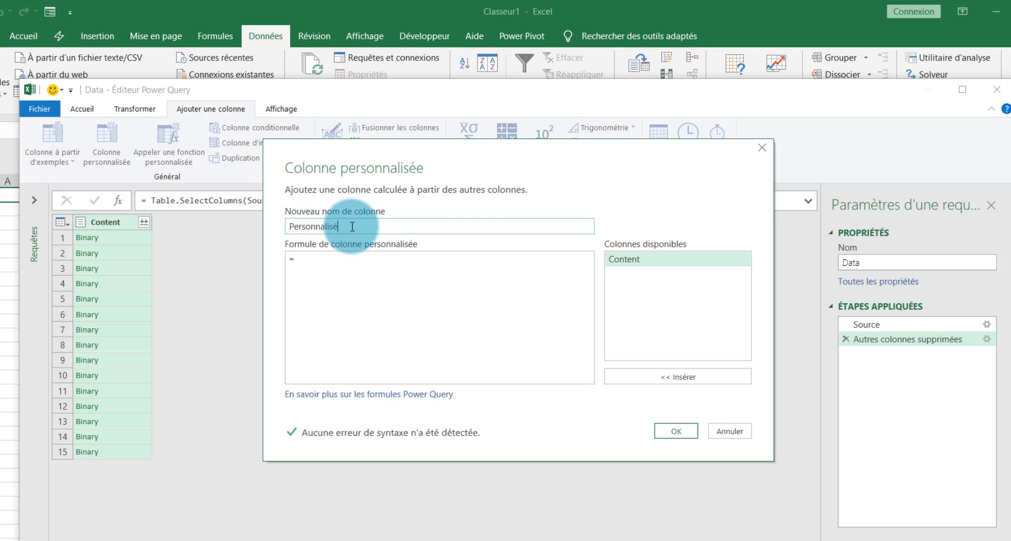
key(BackSpace)
key(BackSpace)
key(BackSpace)
key(BackSpace)
key(BackSpace)
key(BackSpace)
key(BackSpace)
key(BackSpace)
key(BackSpace)
key(BackSpace)
key(BackSpace)
key(BackSpace)
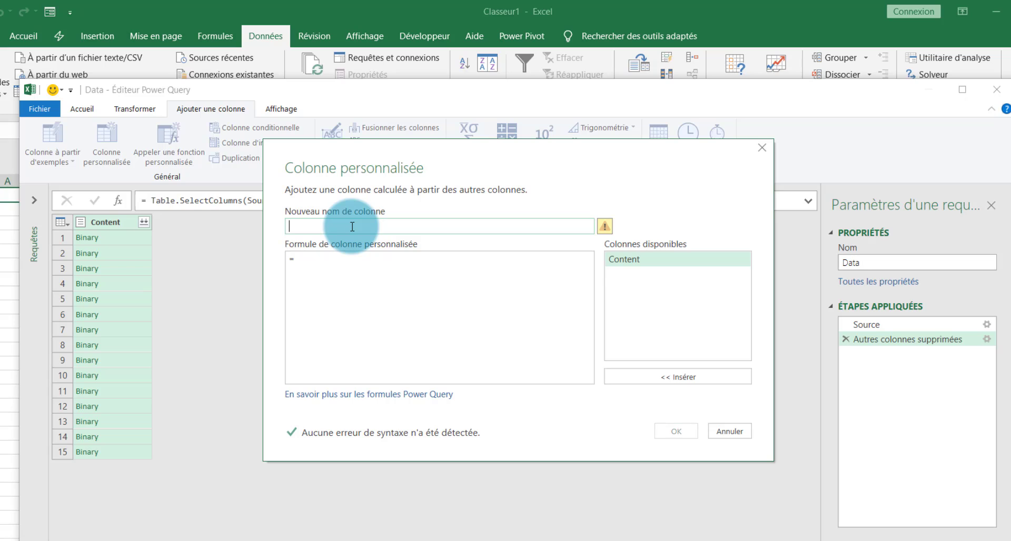
text(Data)
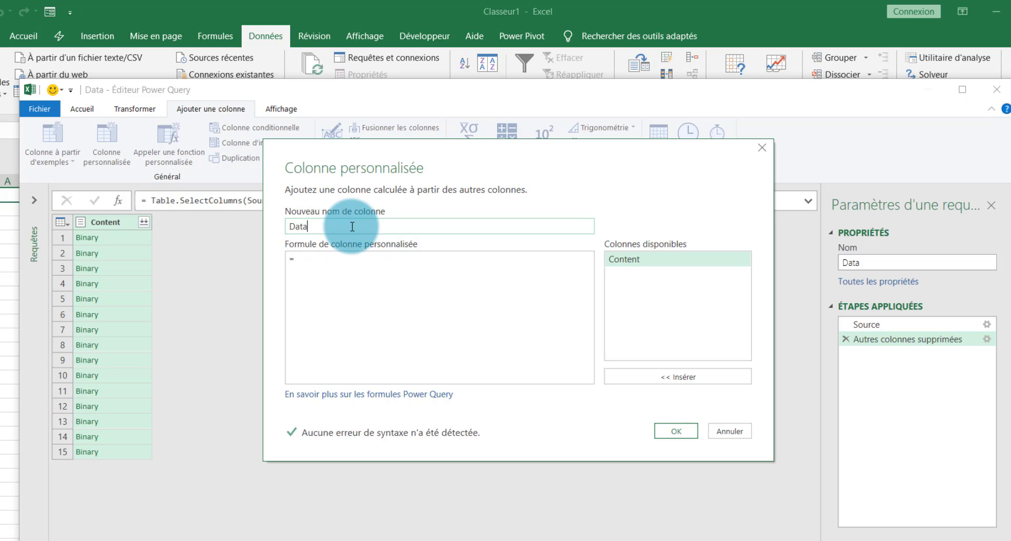
text(Content)
Step: Give the custom column the formula =Excel.Workbook([Content], true) and add it to the query
click(340, 259)
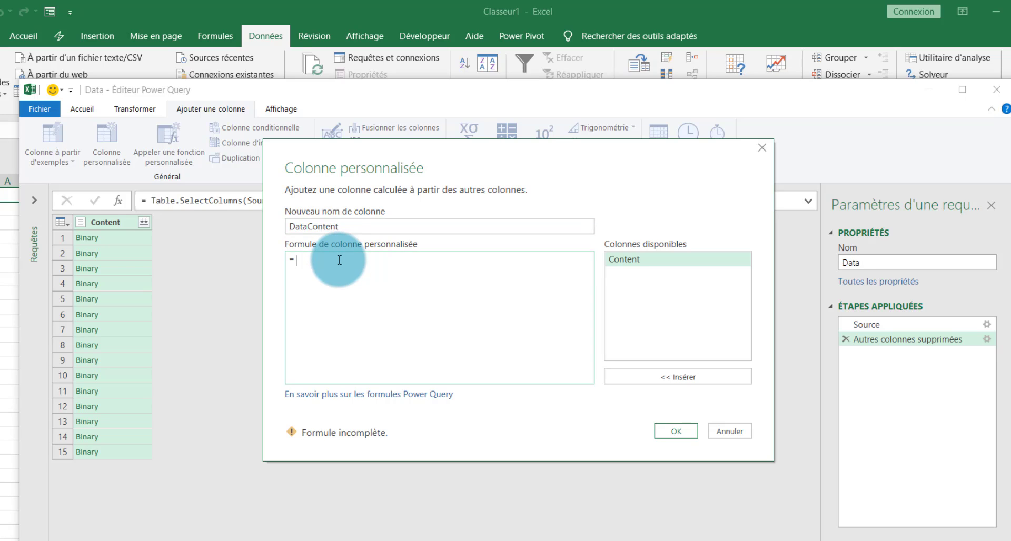
text(Exc)
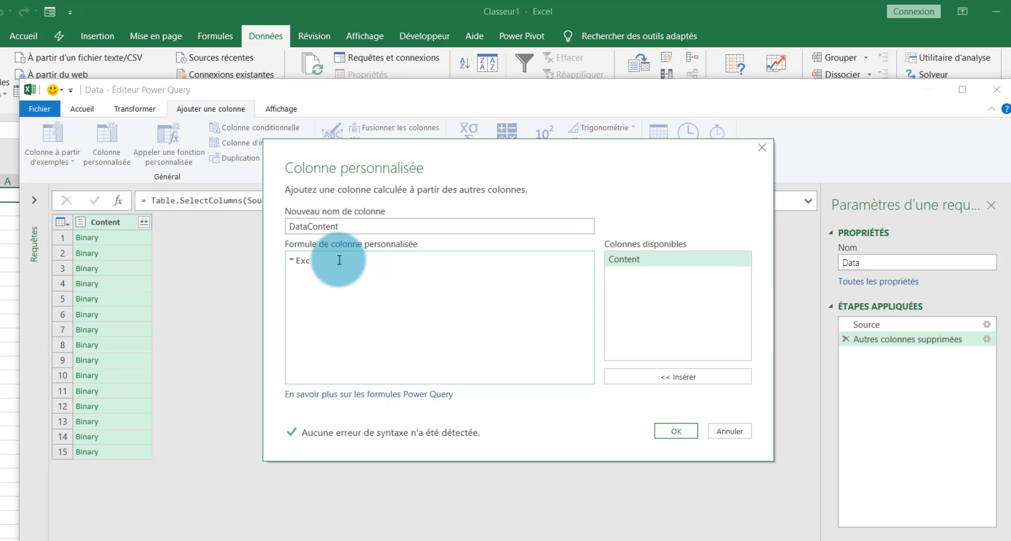
text(el.Wor)
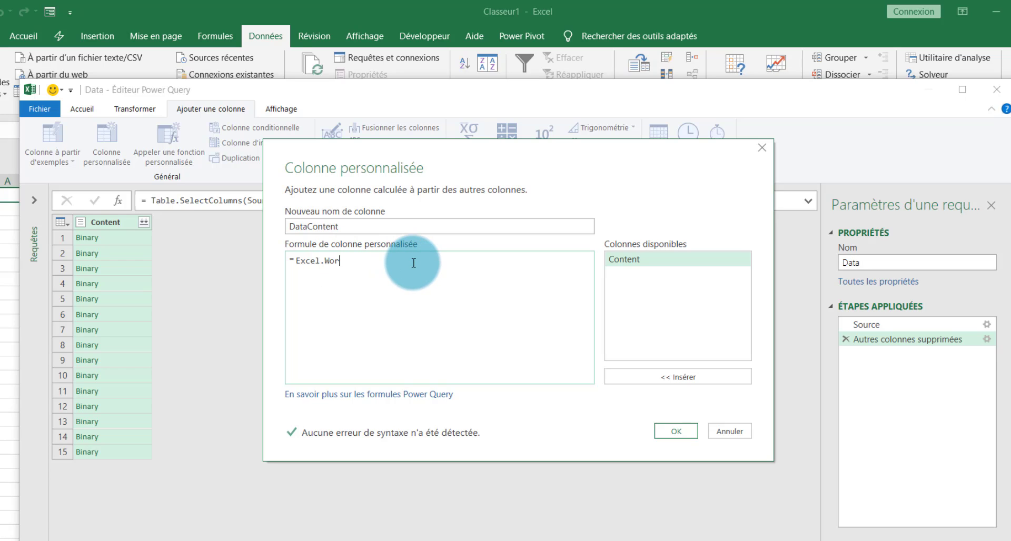
text(kbook()
double_click(656, 259)
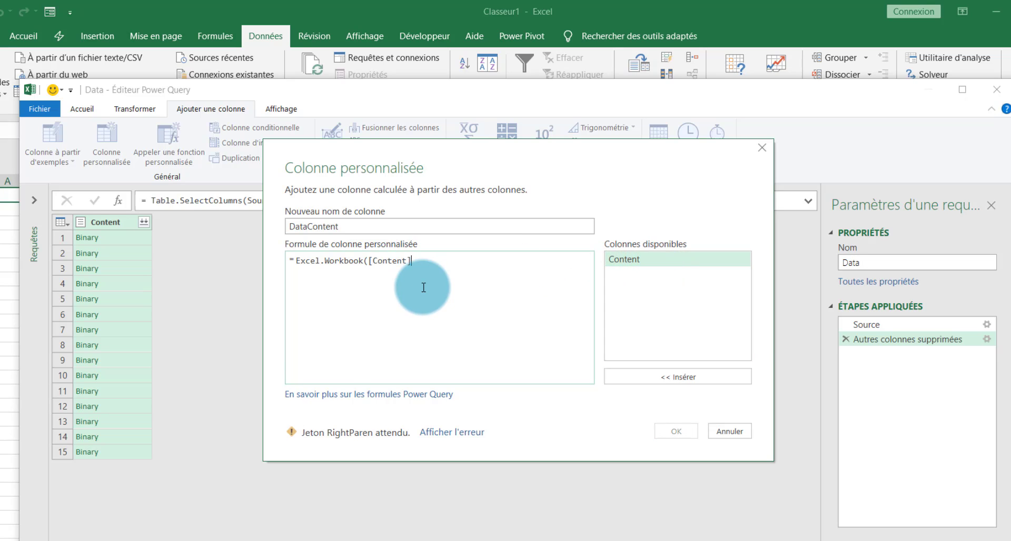
text(, t)
text(rue))
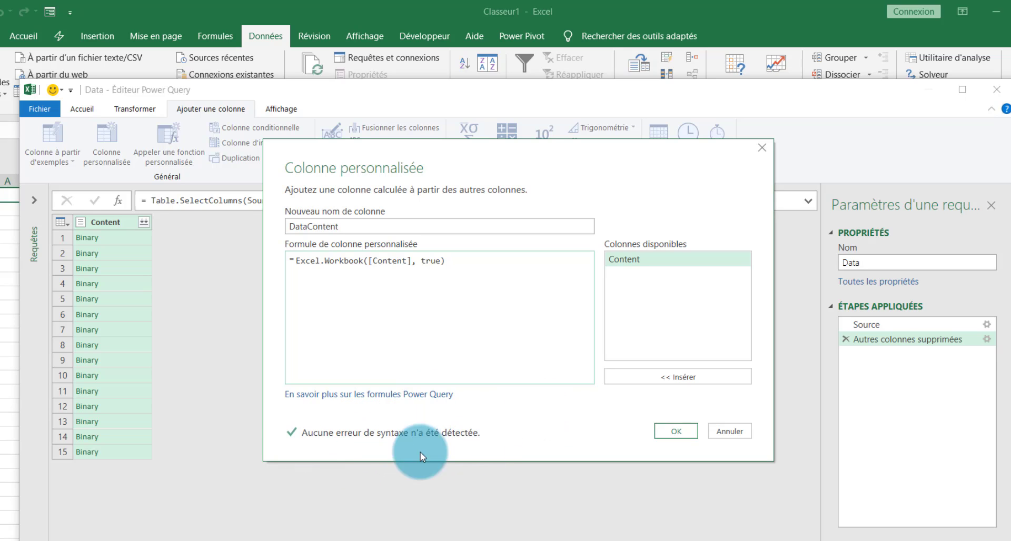
click(673, 434)
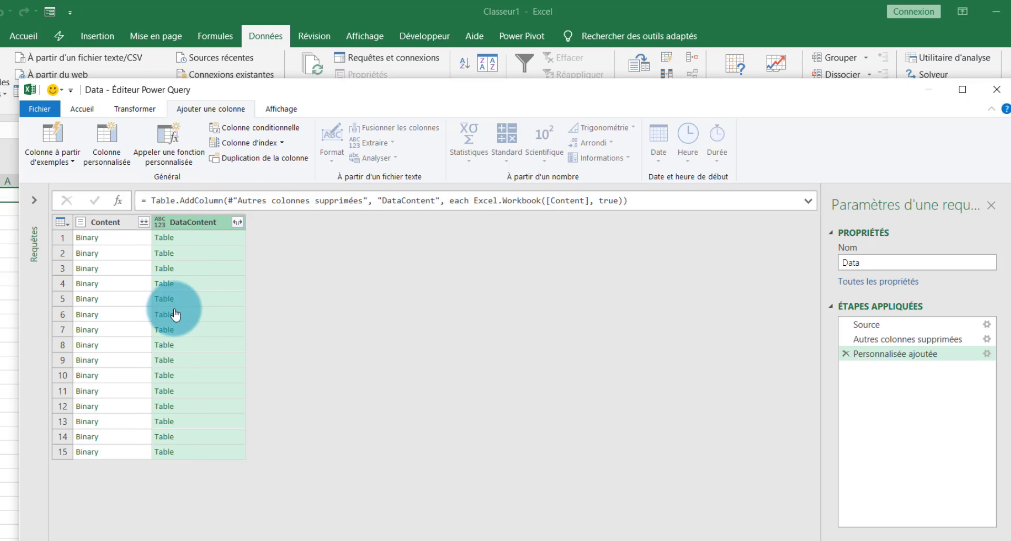
Step: Expand the DataContent column with all its fields, without the original column name as prefix
click(239, 223)
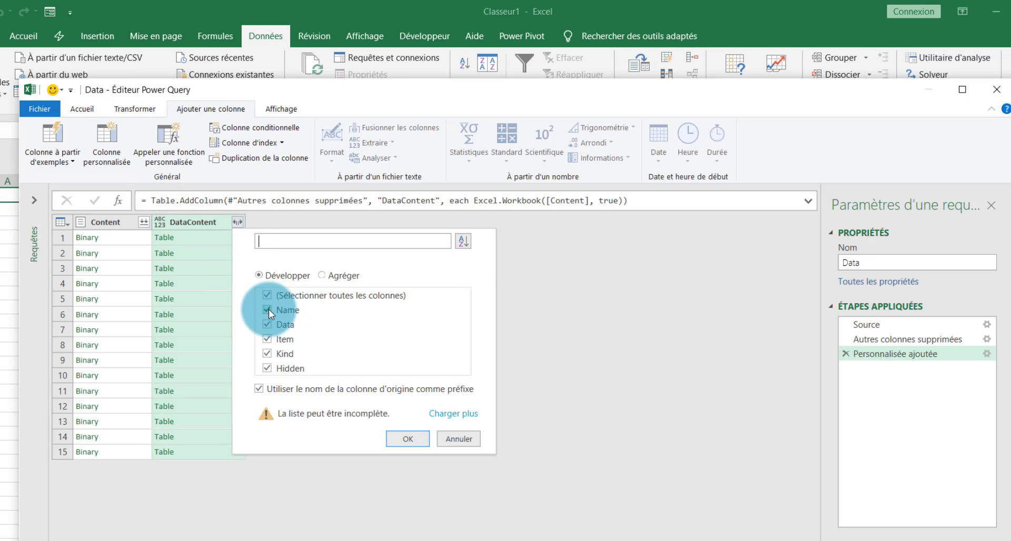
click(259, 390)
click(421, 440)
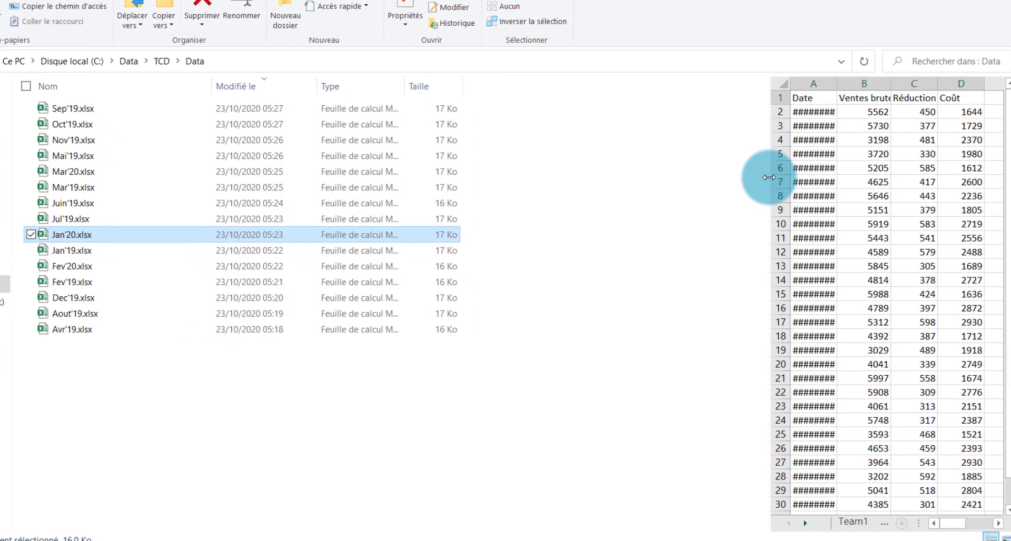
Step: Examine the Team1, Team2 and Team3 sheets of Jan'20.xlsx in a widened File Explorer preview and return to the Power Query editor
drag(767, 174, 578, 199)
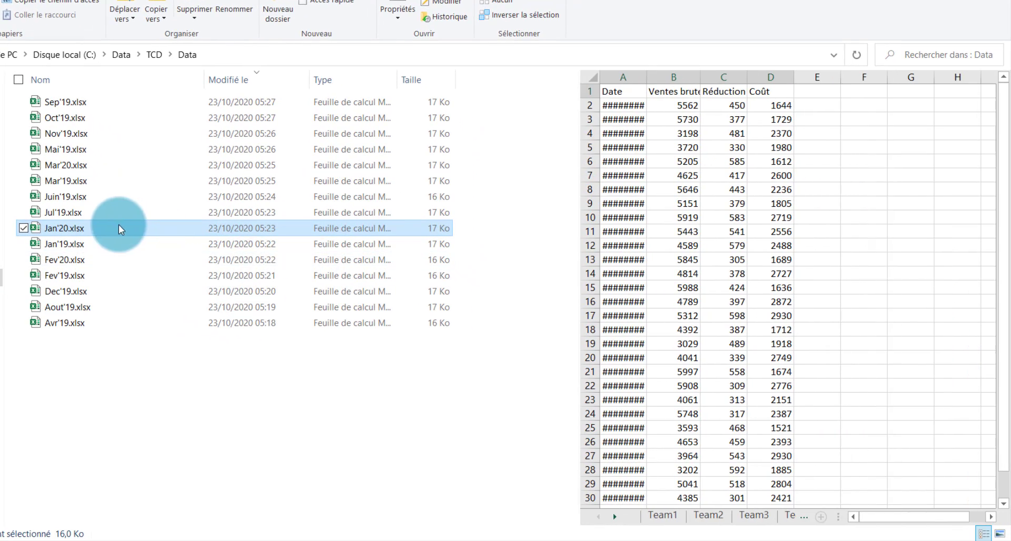
click(665, 513)
click(710, 514)
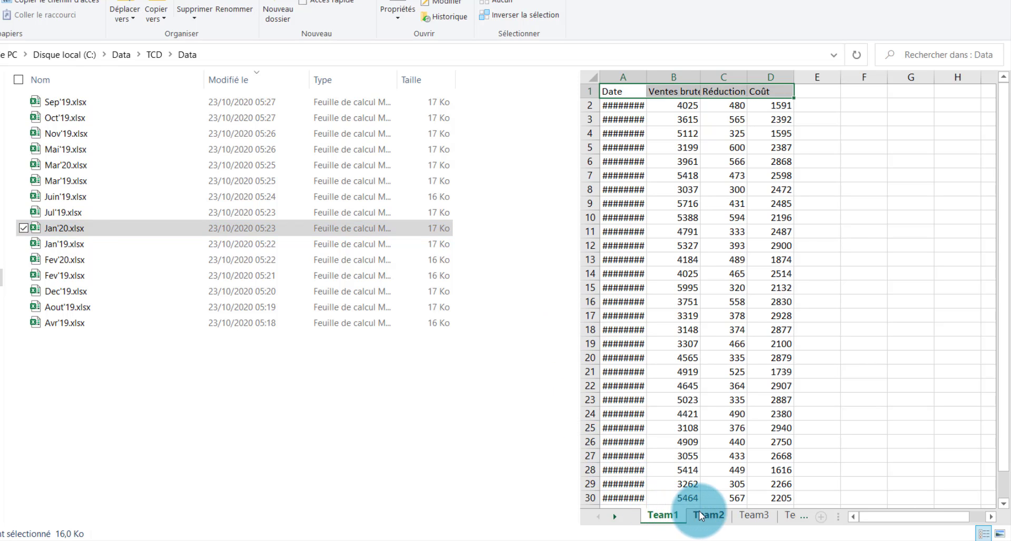
click(750, 515)
click(361, 539)
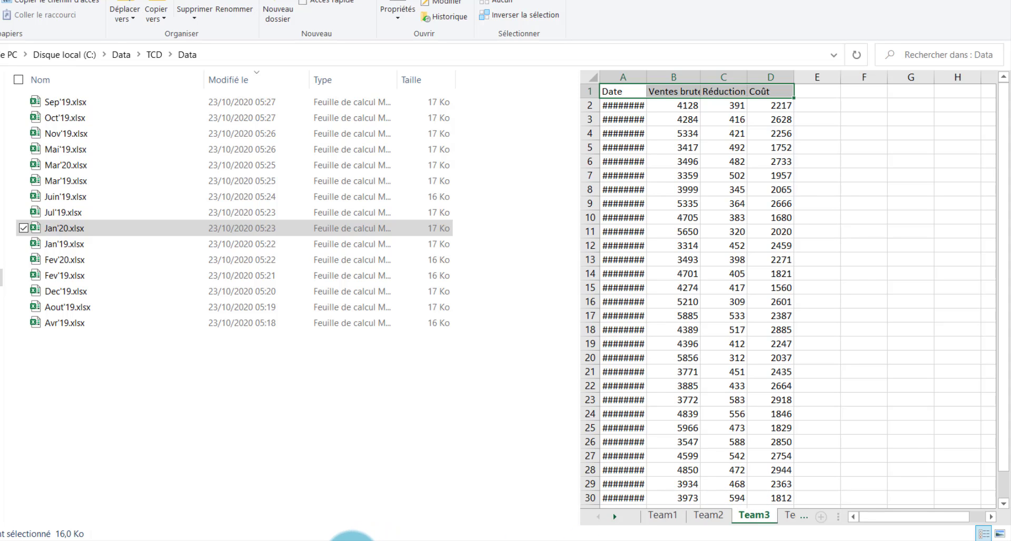
click(398, 493)
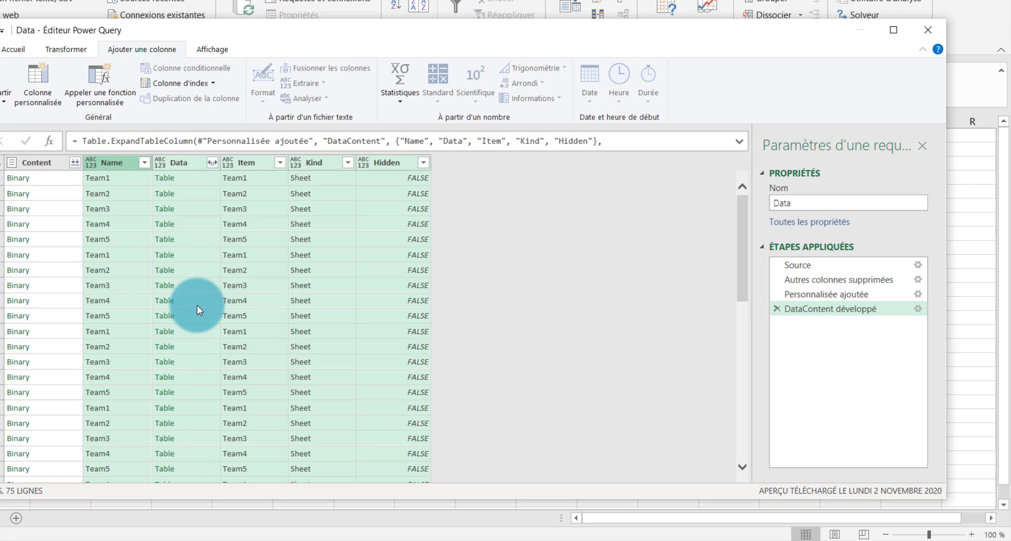
Step: Keep only the Name and Data columns, and expand Data into Date, Ventes brutes, Réduction and Coût without the original name as prefix
click(115, 165)
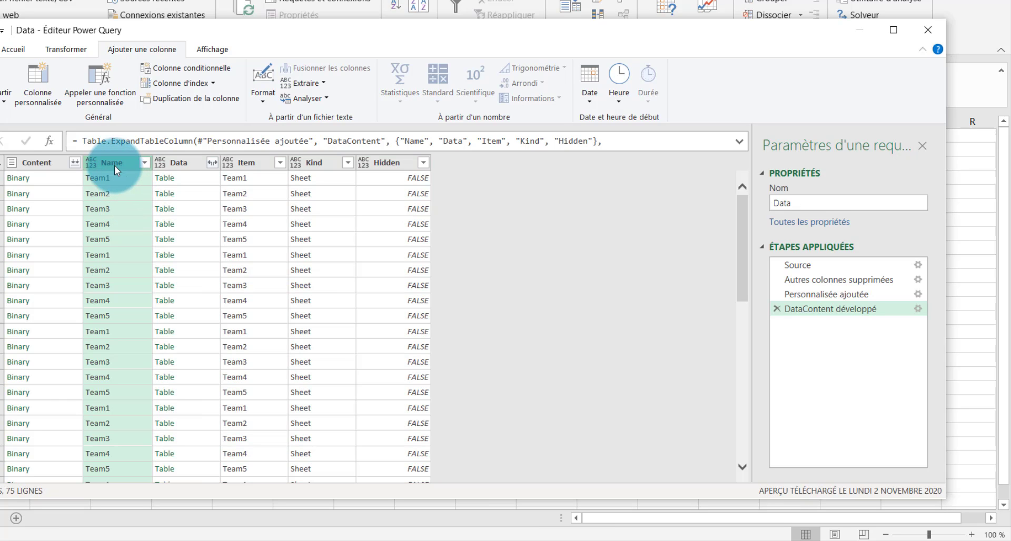
ctrl+click(175, 165)
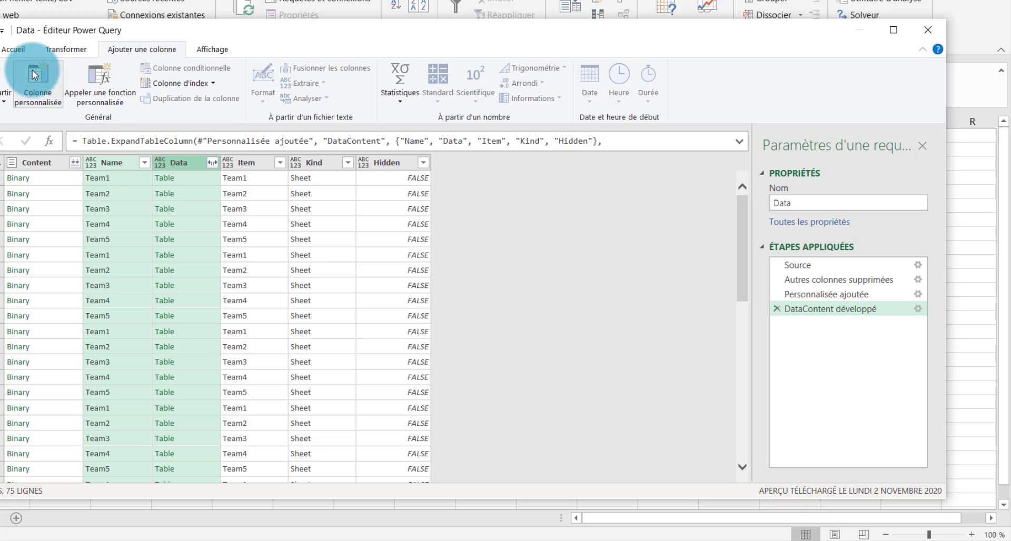
click(14, 50)
click(188, 84)
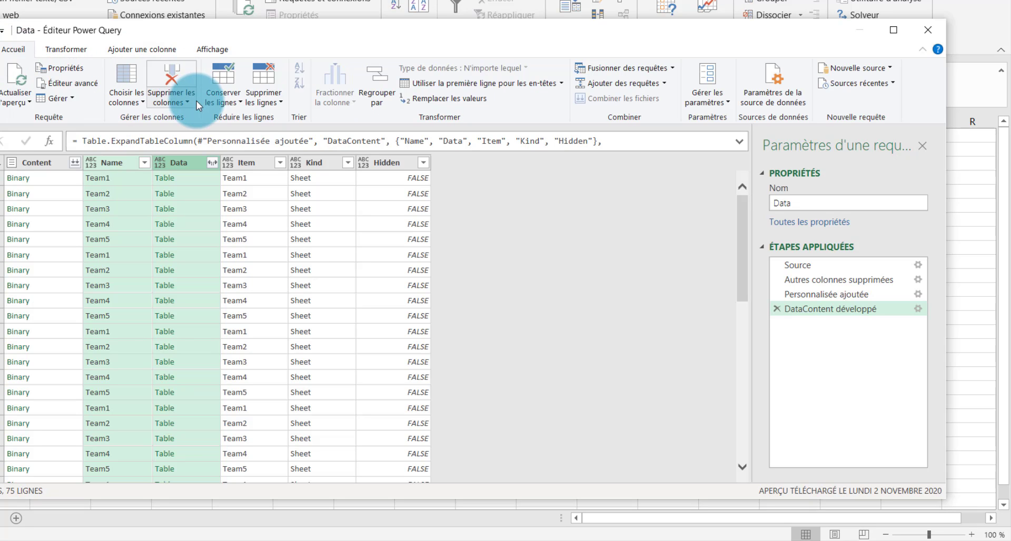
click(197, 100)
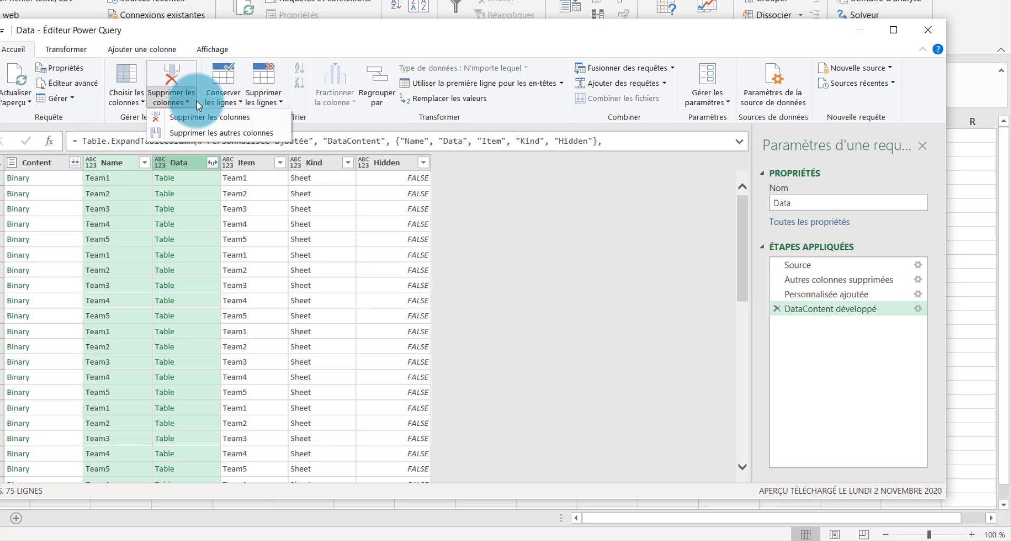
click(218, 135)
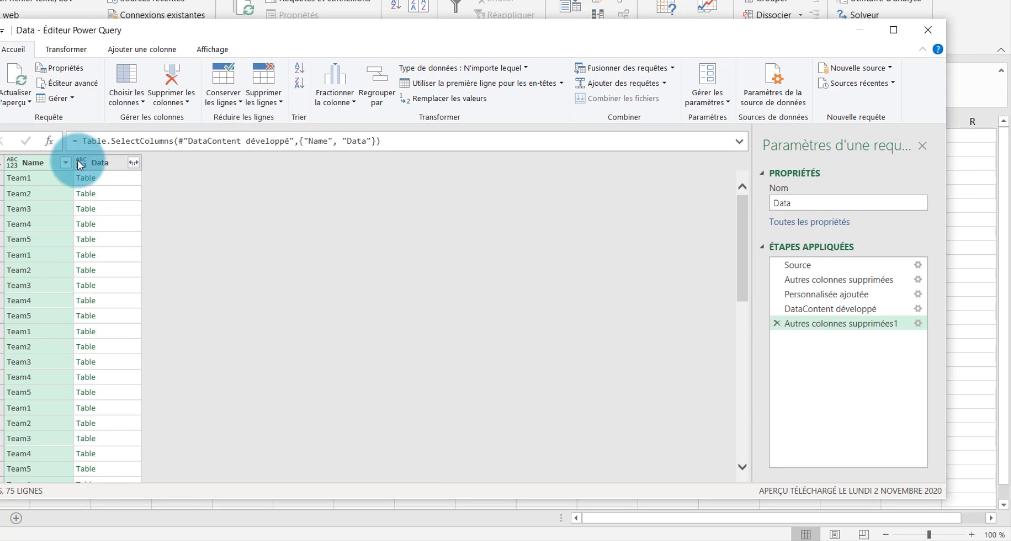
click(133, 163)
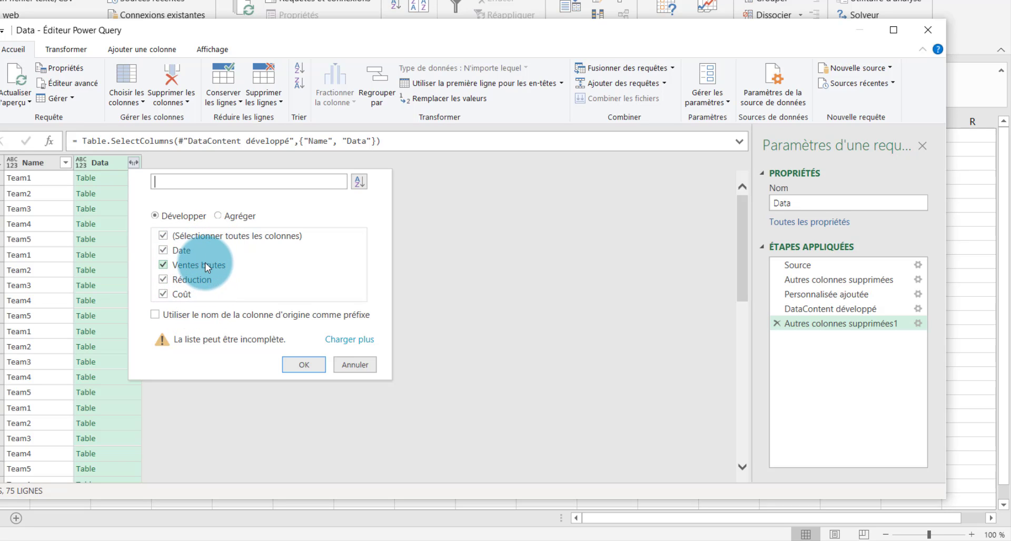
click(298, 365)
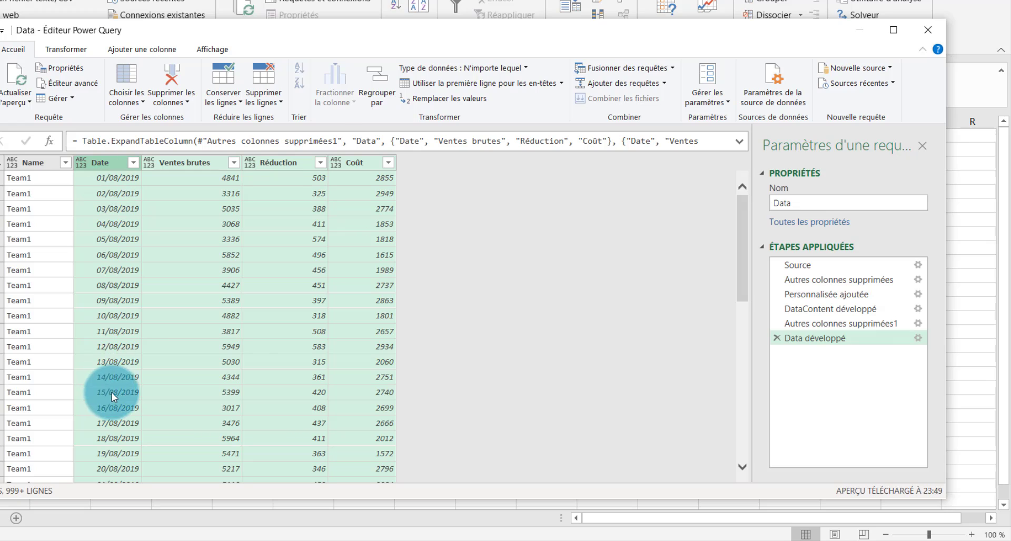
Step: Rename the Name column to Equipe and set its data type to Texte
double_click(36, 162)
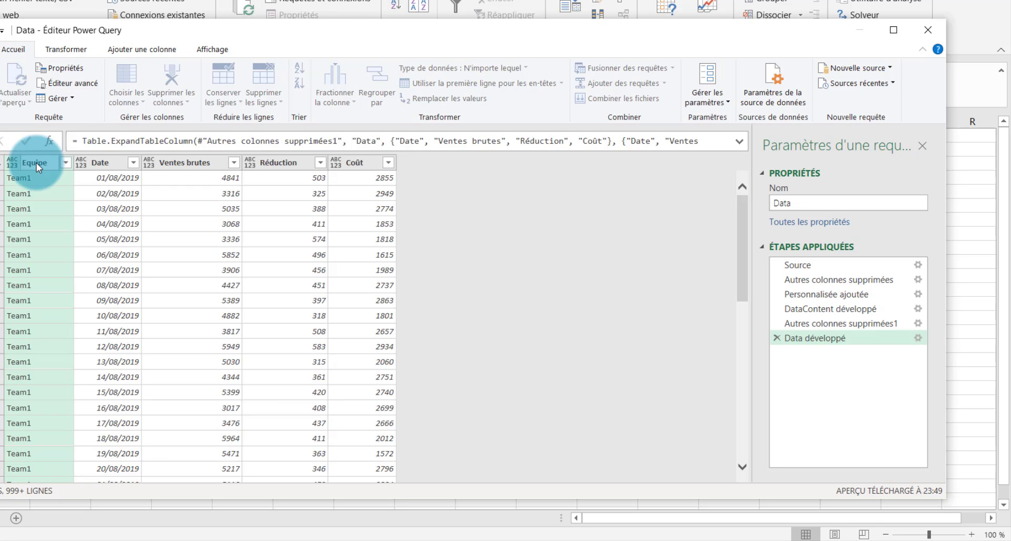
key(Return)
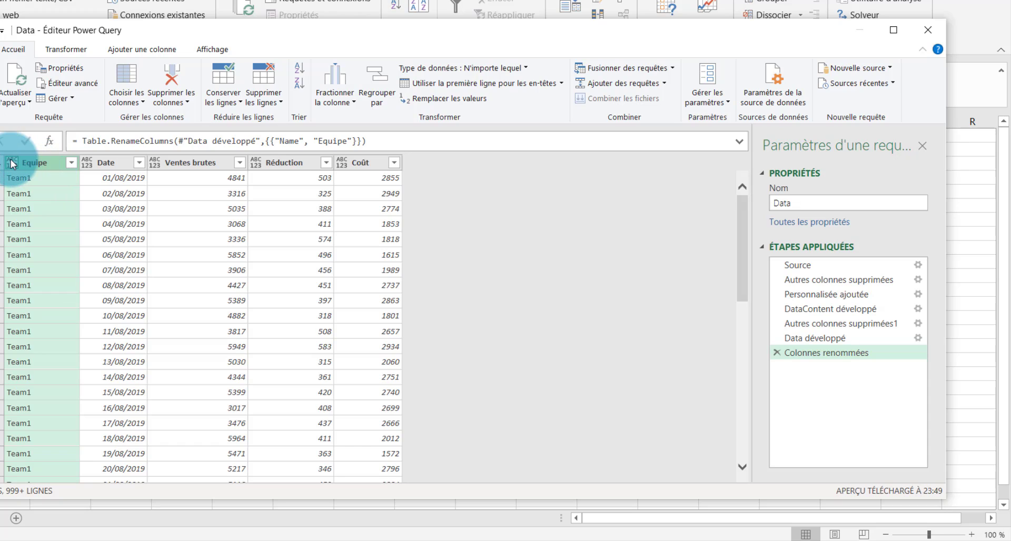
click(12, 165)
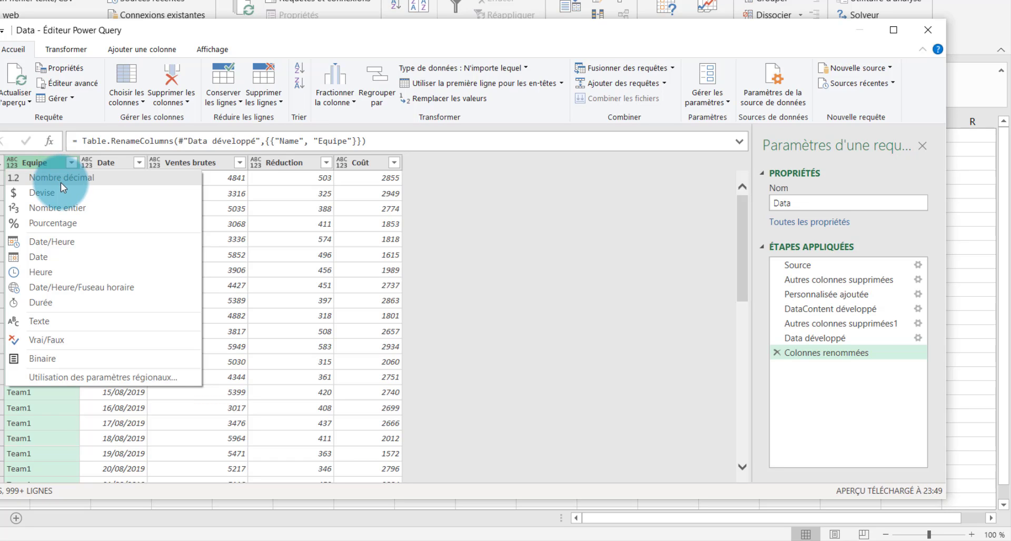
click(49, 322)
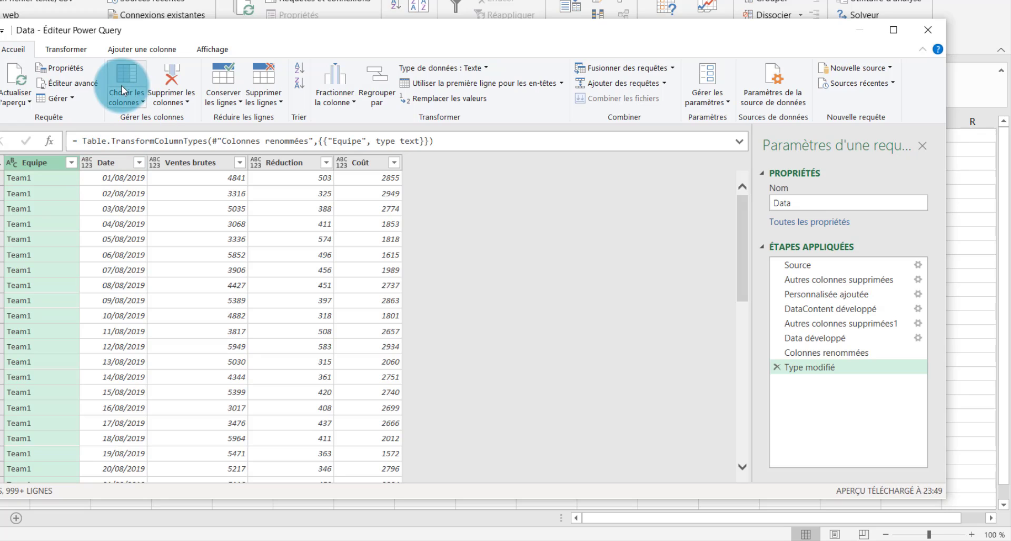
Step: Try a custom column with the formula =[Equipe]+[Coût] under the default name Personnalisé, and remove that column again
click(140, 49)
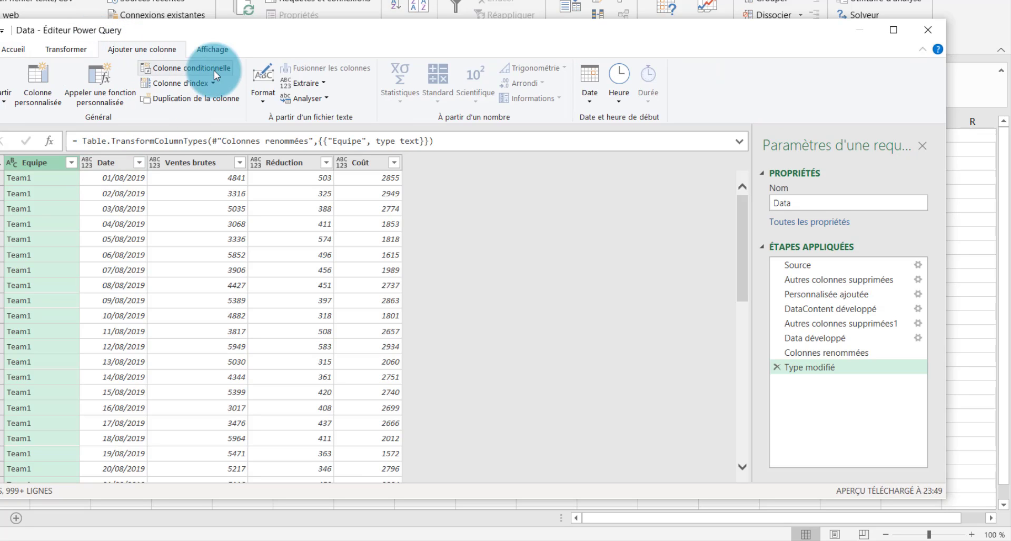
click(40, 82)
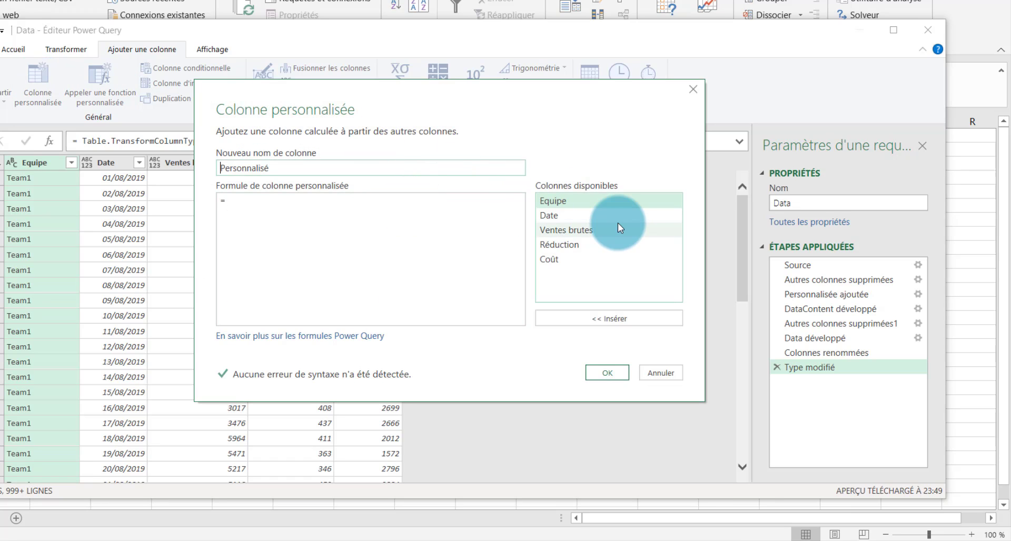
click(587, 202)
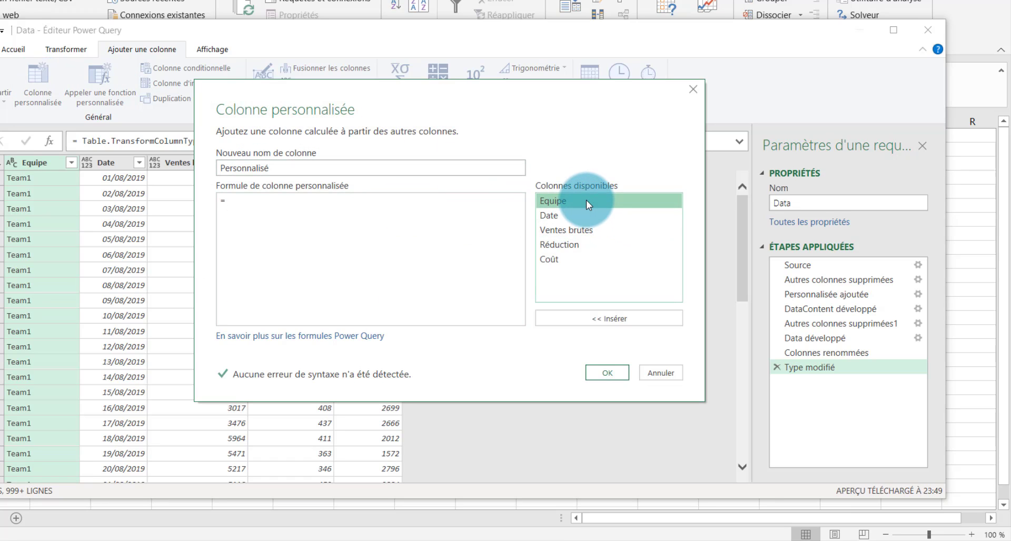
double_click(586, 200)
click(417, 248)
text(+)
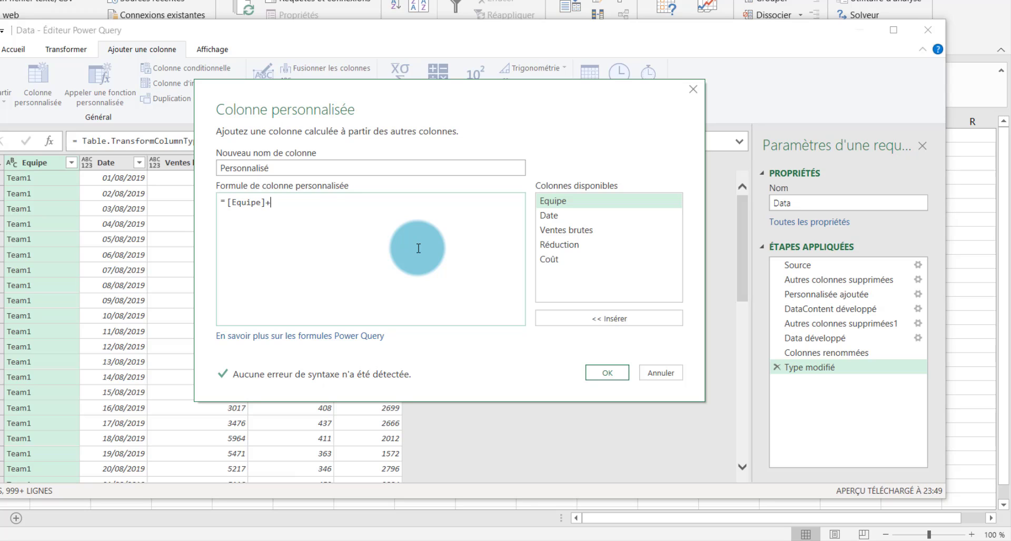
double_click(559, 261)
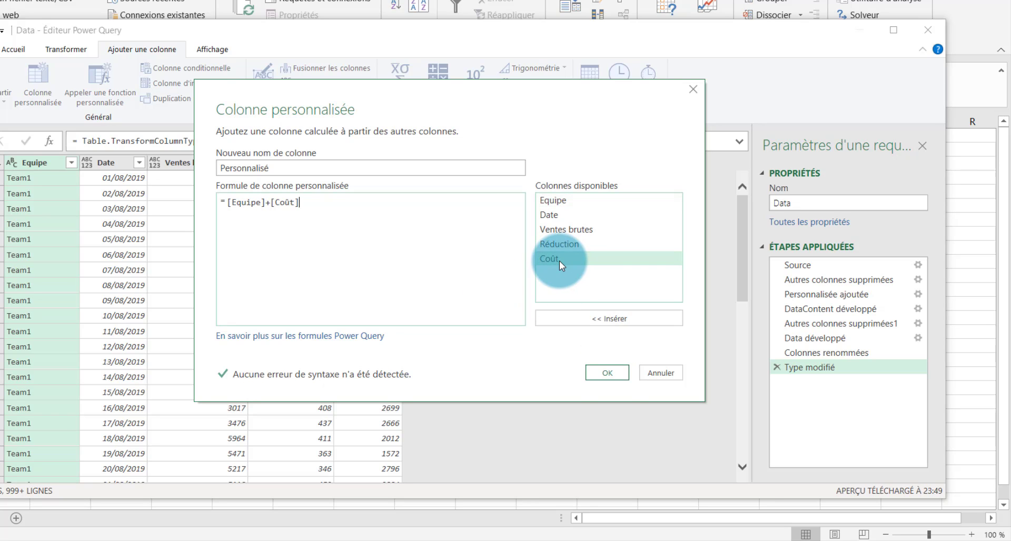
click(607, 373)
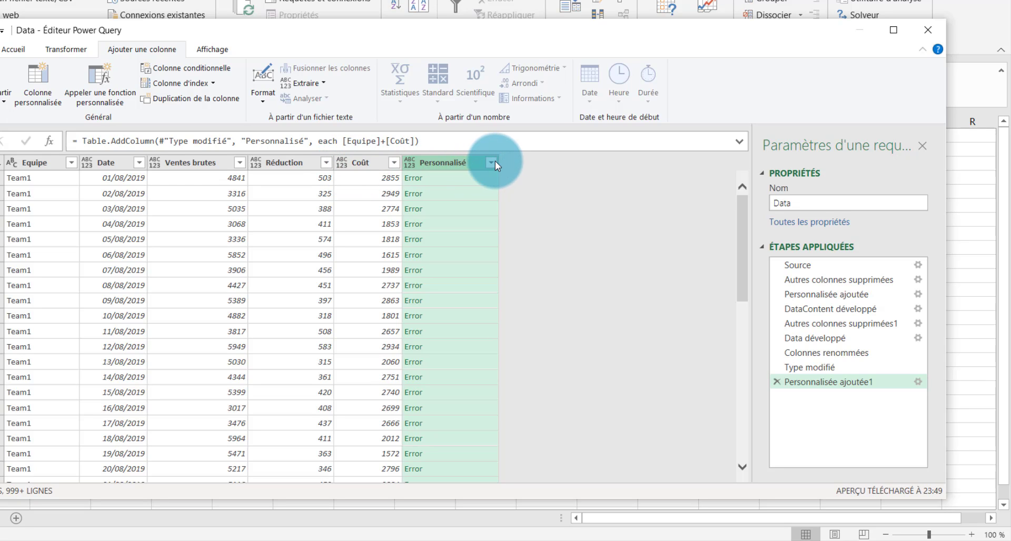
click(19, 51)
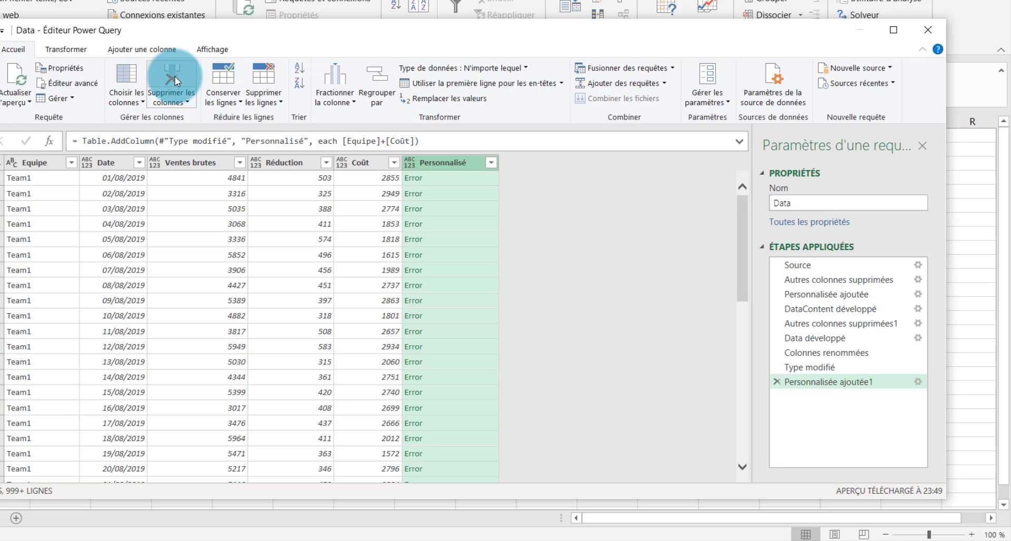
click(175, 76)
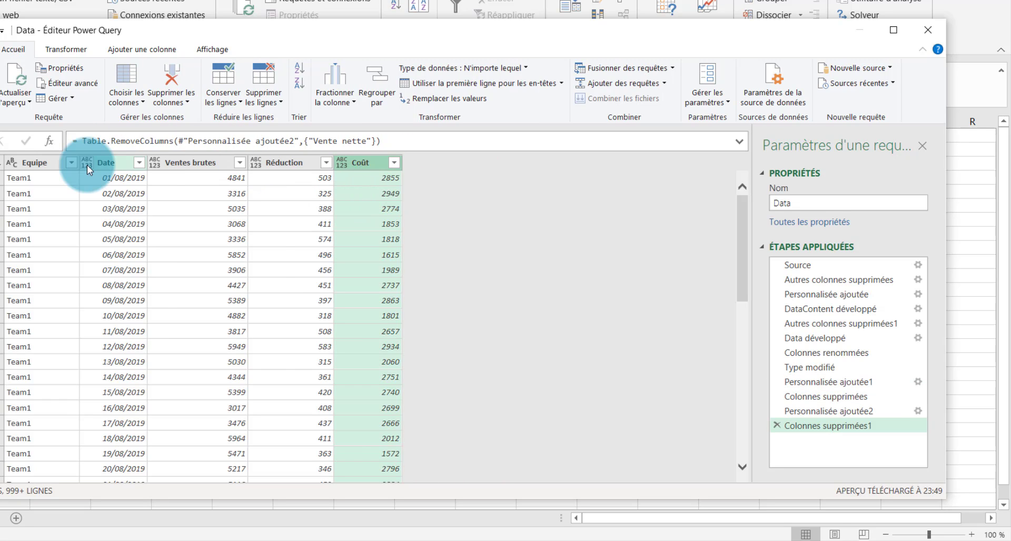
Step: Set the data type of the Date column to Date and of Ventes brutes, Réduction and Coût to Devise
click(87, 164)
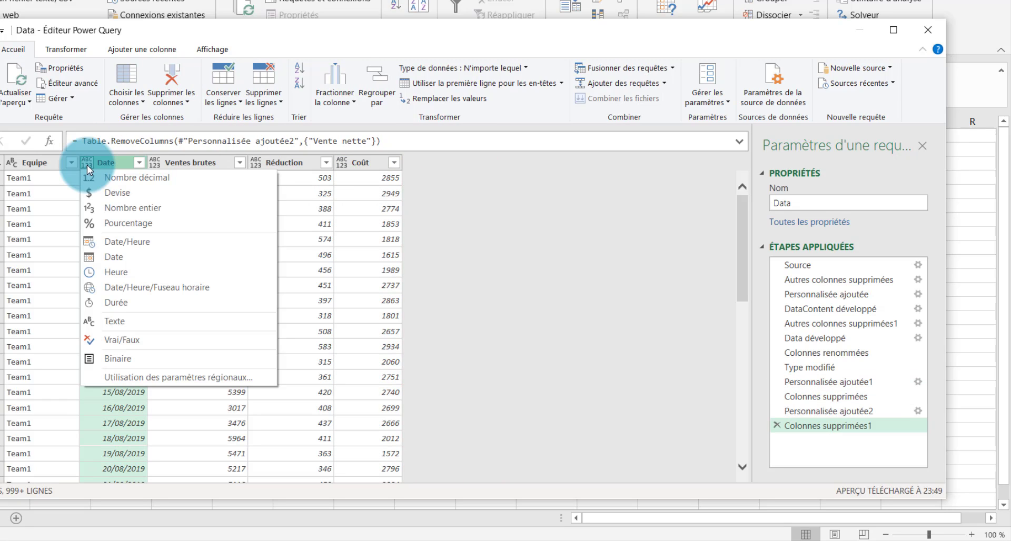
click(124, 258)
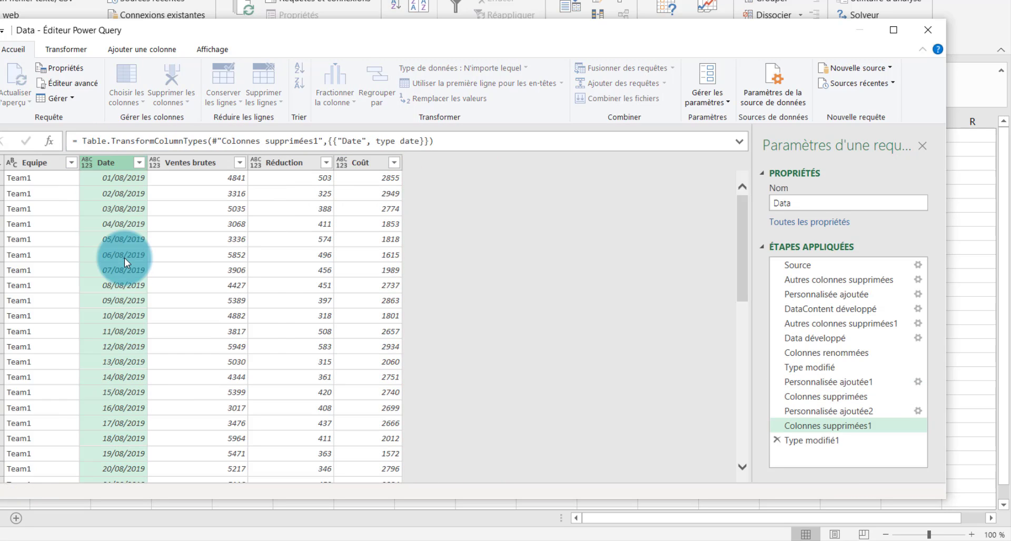
click(154, 163)
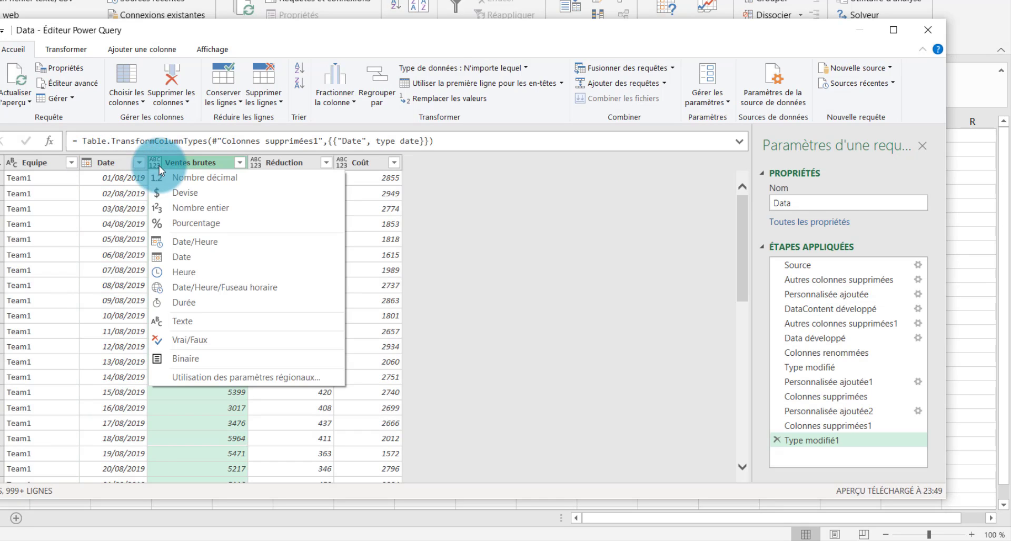
click(225, 197)
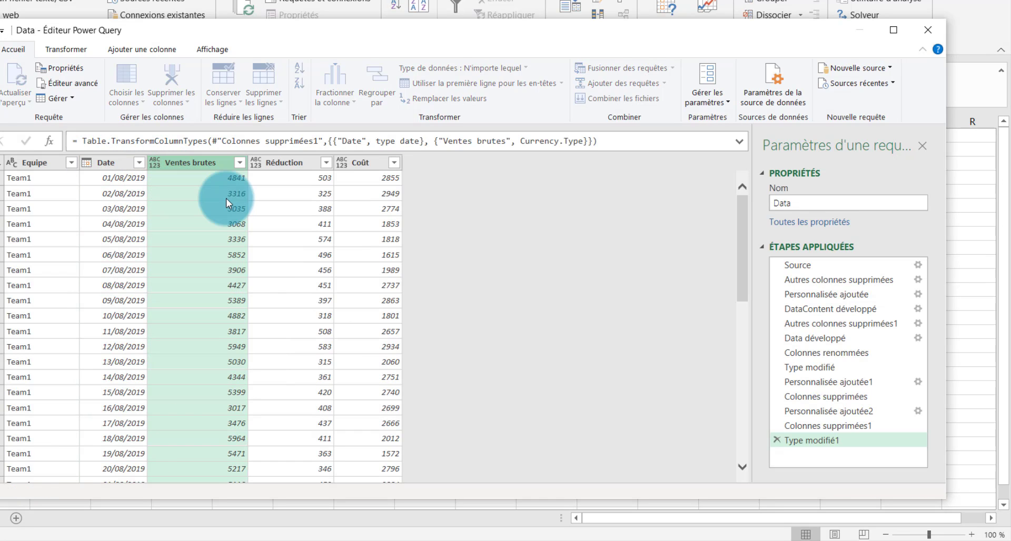
click(259, 164)
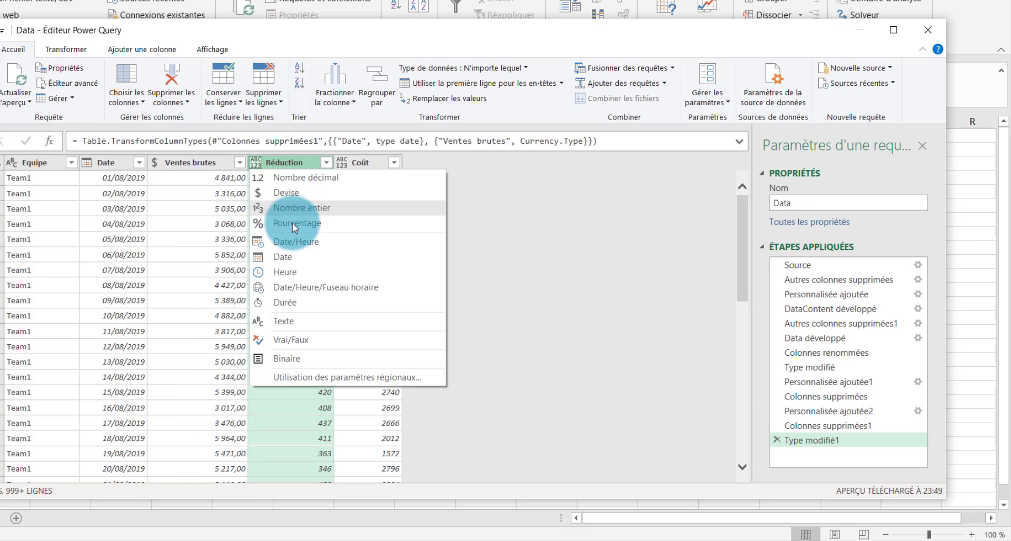
click(329, 193)
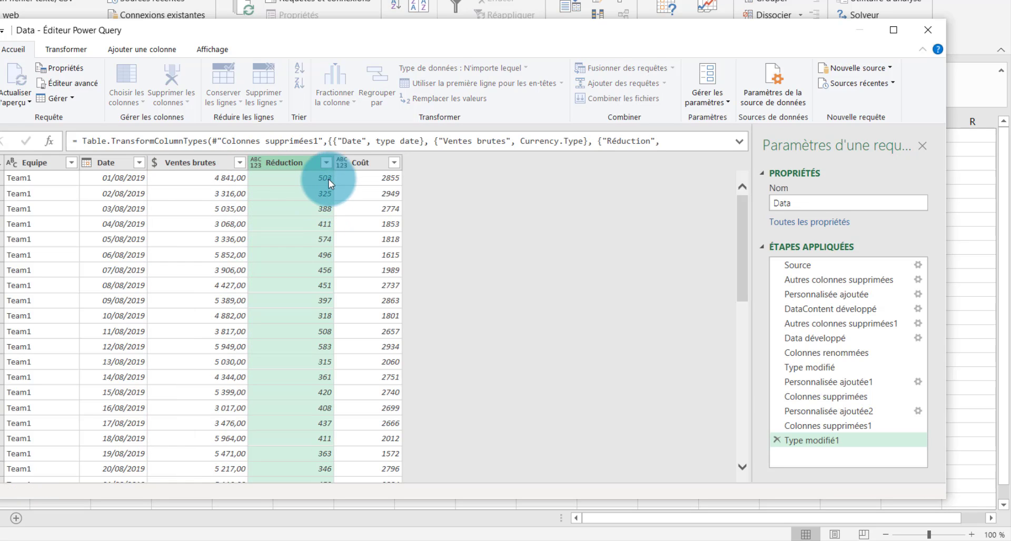
click(340, 164)
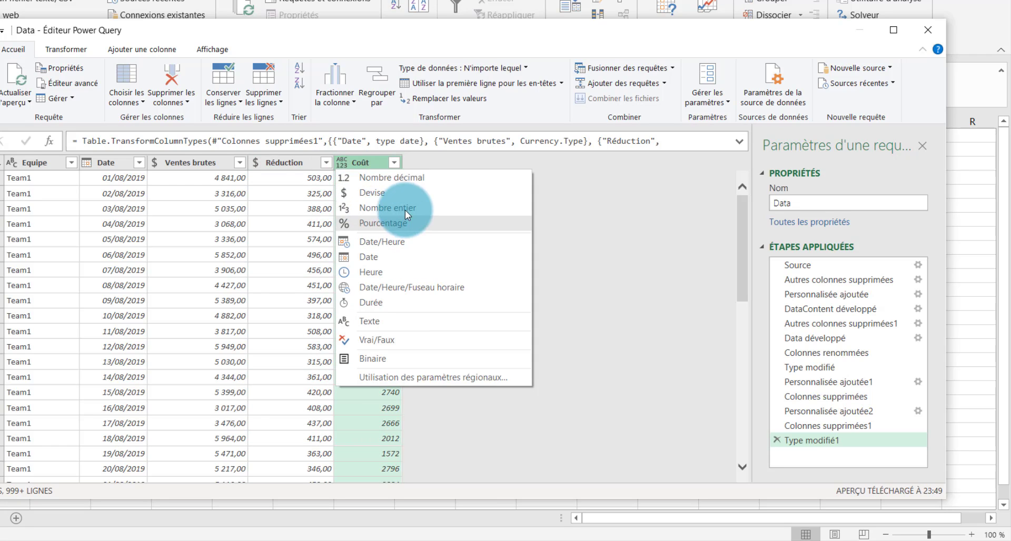
click(415, 193)
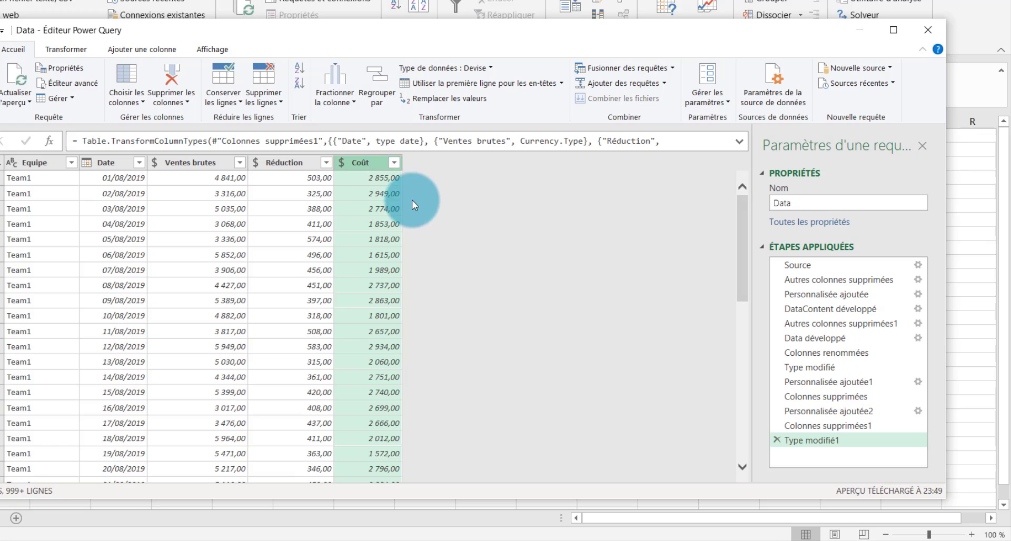
Step: Add a column with the year (Année) extracted from the Date column
click(117, 163)
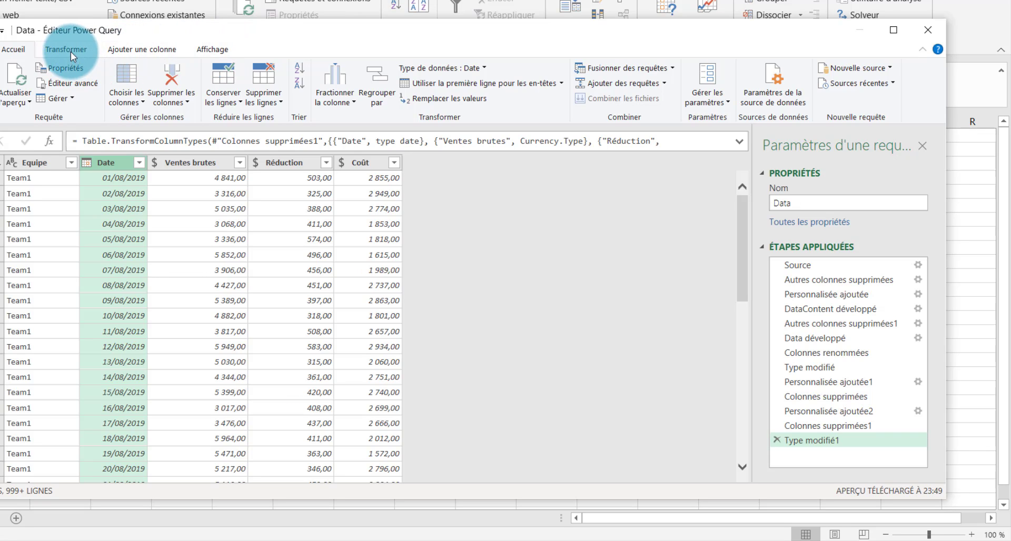
click(165, 52)
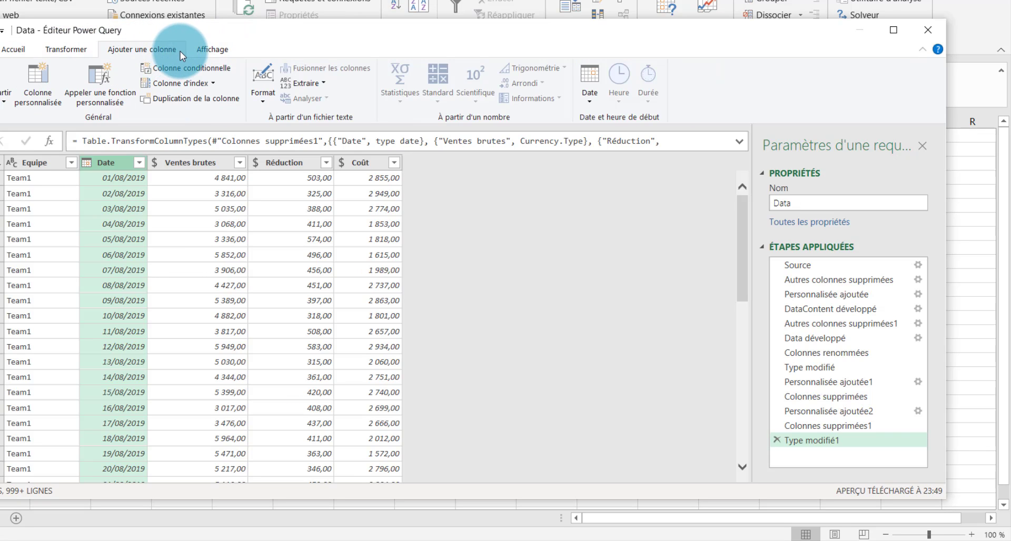
click(590, 93)
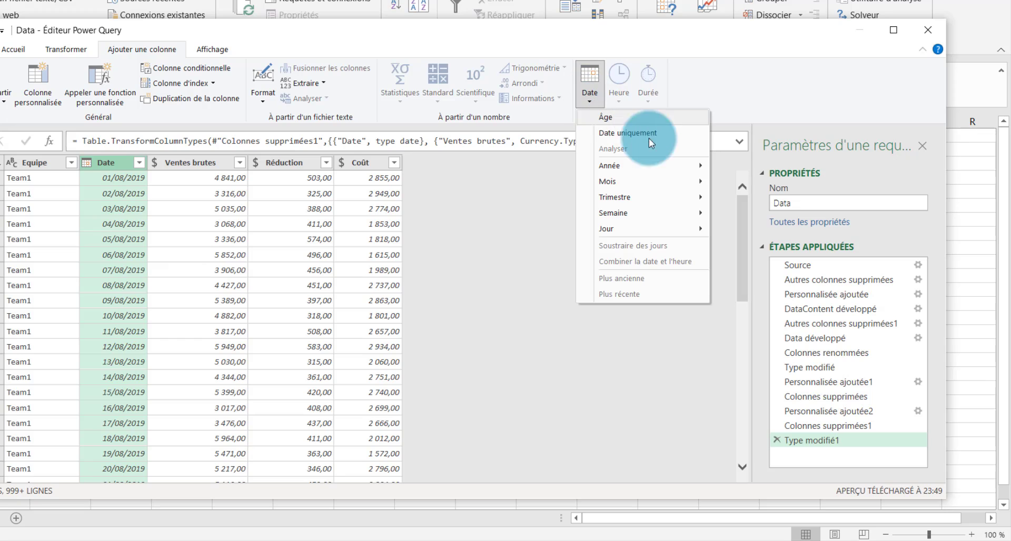
mouse_move(706, 165)
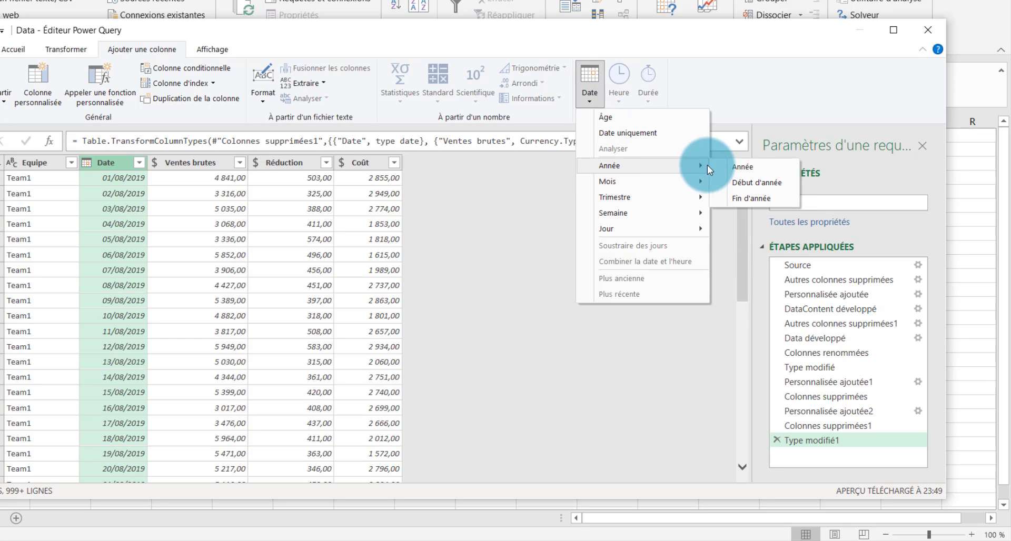
click(754, 165)
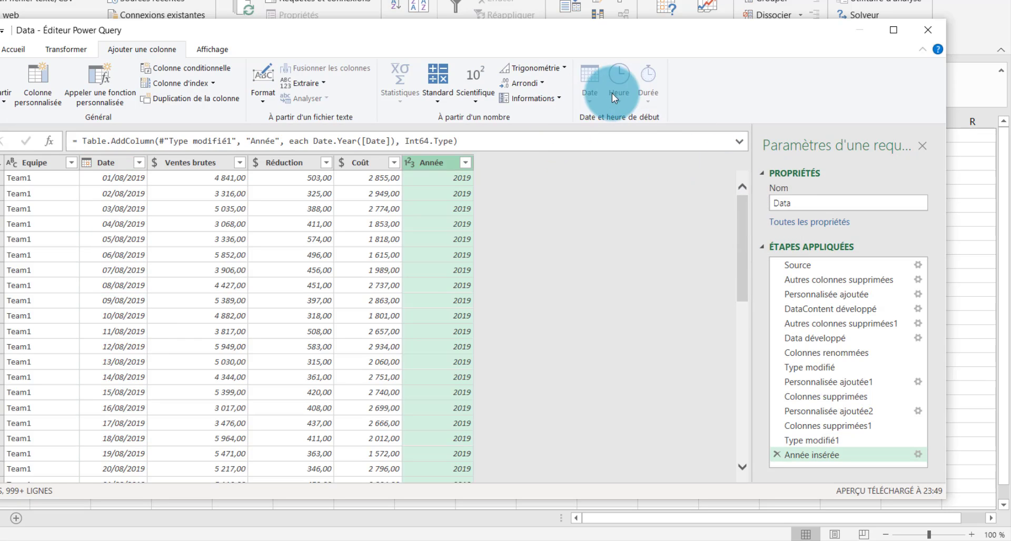
click(106, 163)
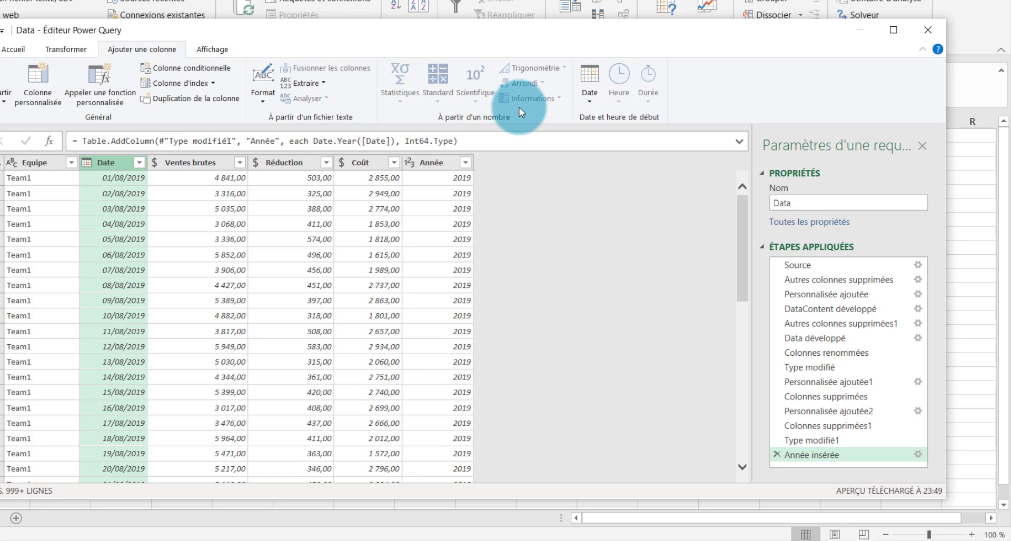
click(584, 97)
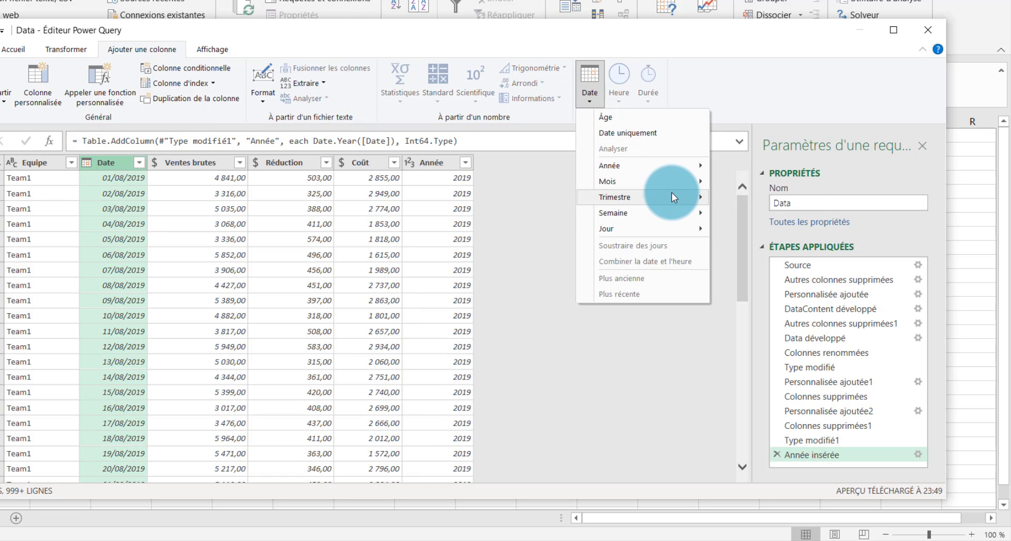
mouse_move(672, 194)
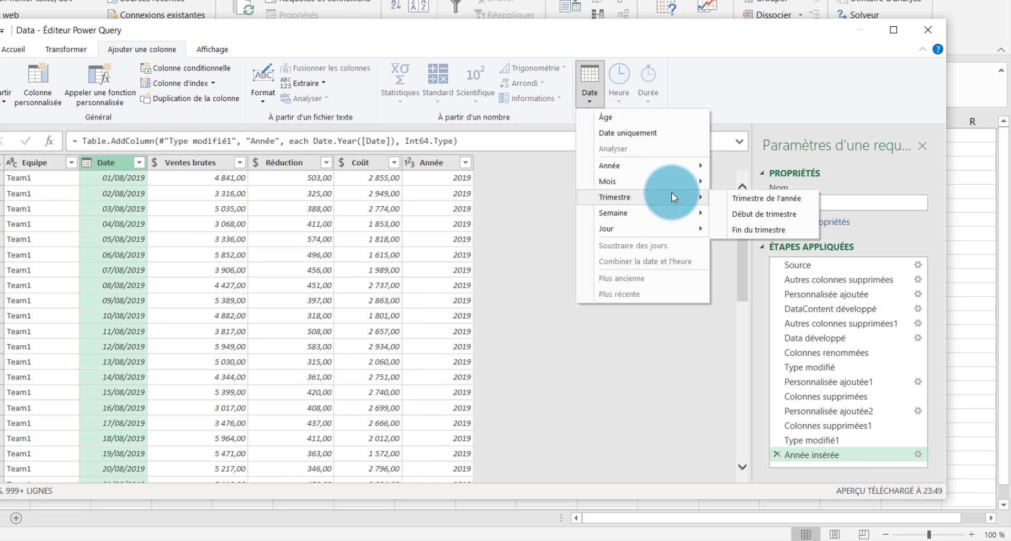
click(520, 197)
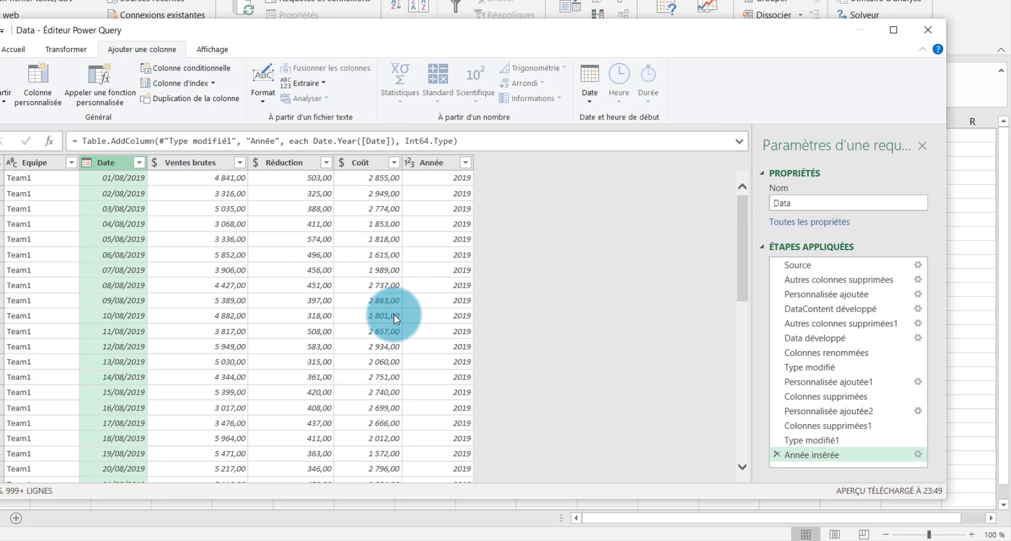
Step: Close the query editor and load the Data query as a connection only, adding its data to the data model
click(18, 49)
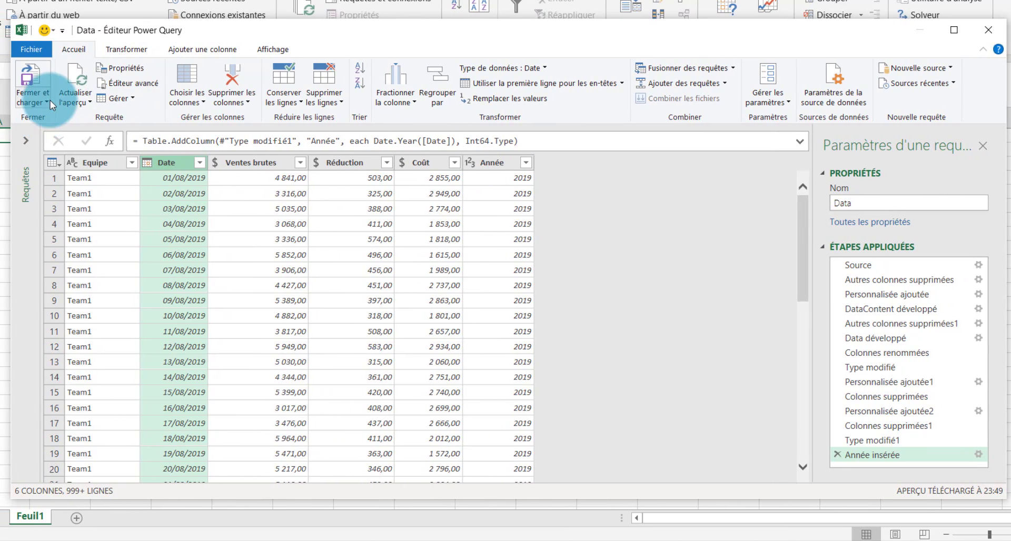
click(49, 100)
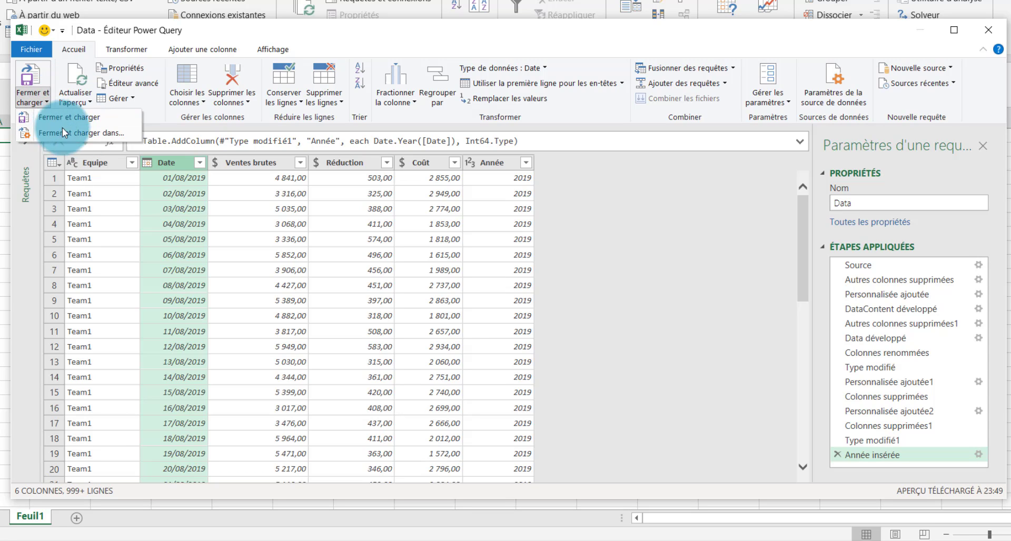
click(102, 135)
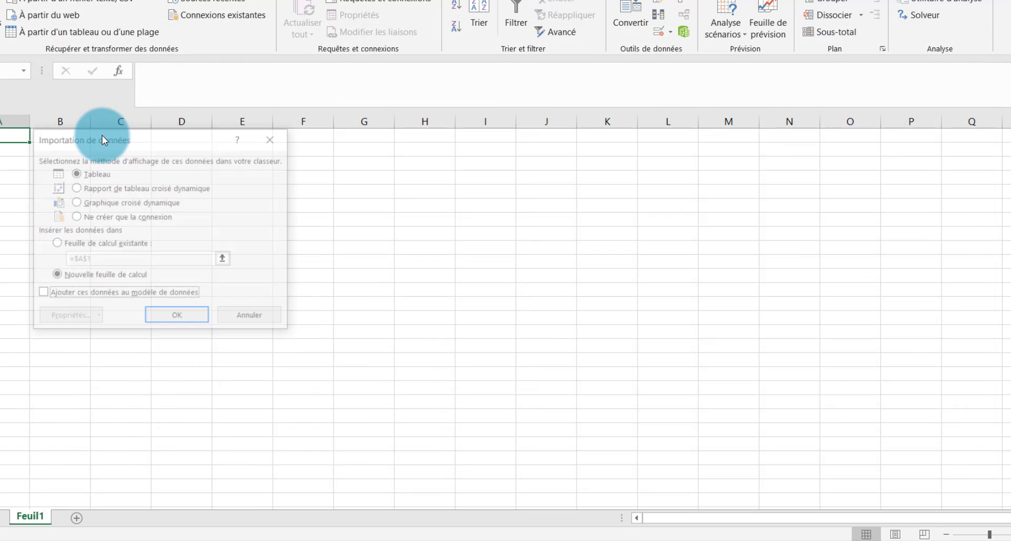
drag(127, 141, 428, 156)
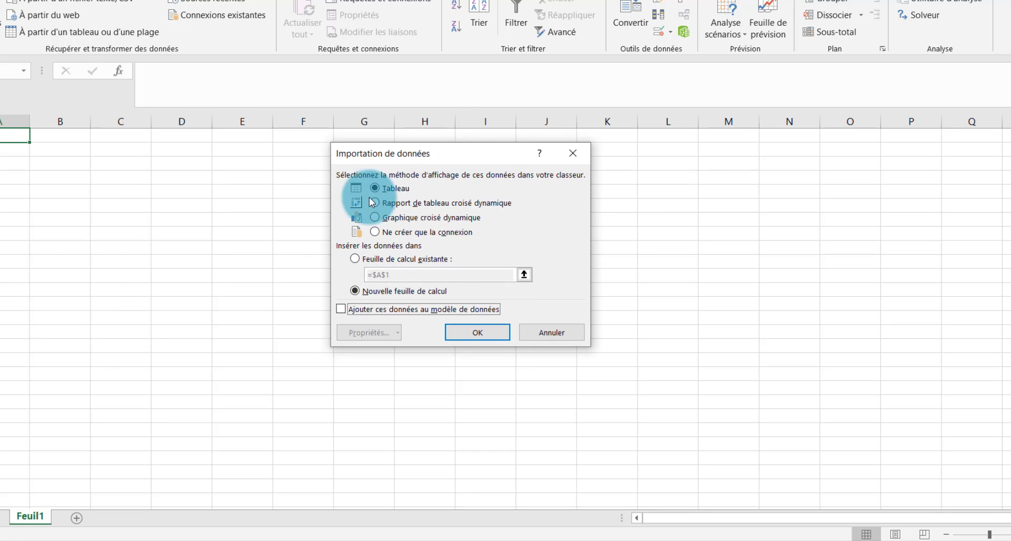
click(376, 234)
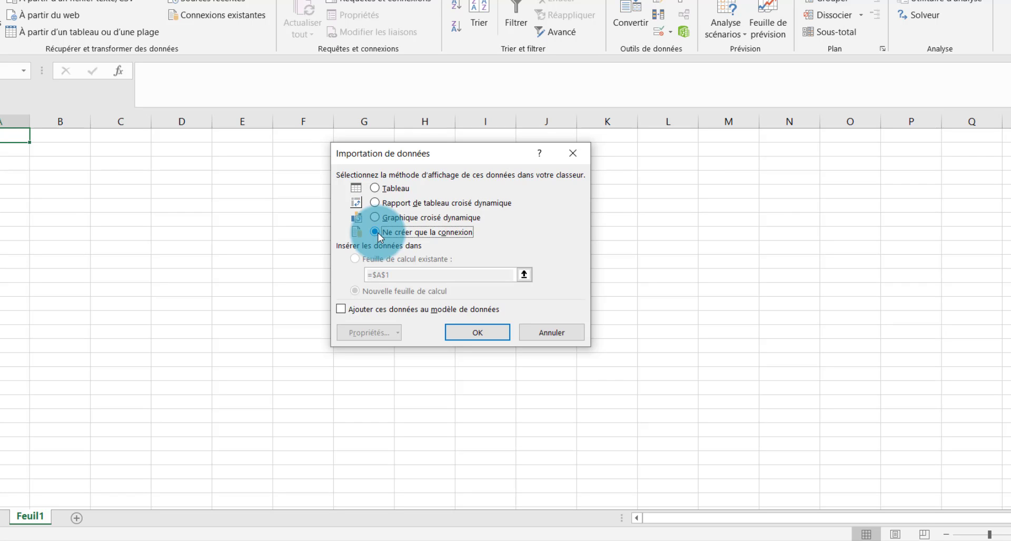
click(341, 313)
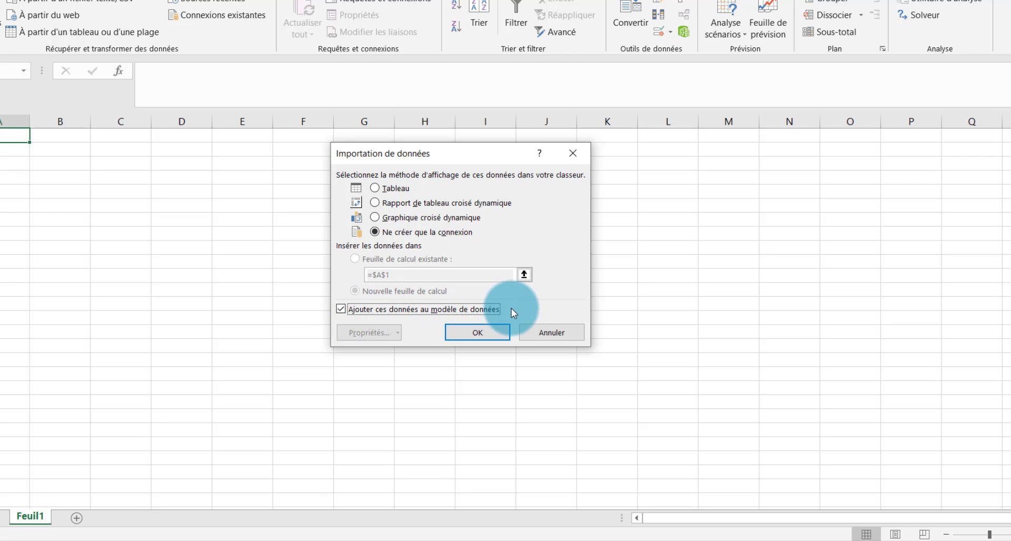
click(485, 332)
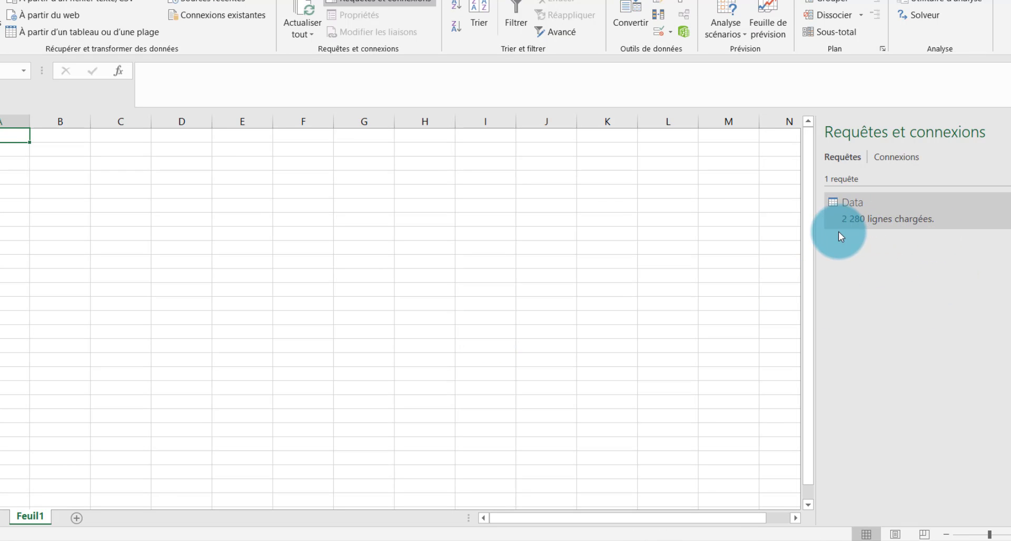
mouse_move(858, 223)
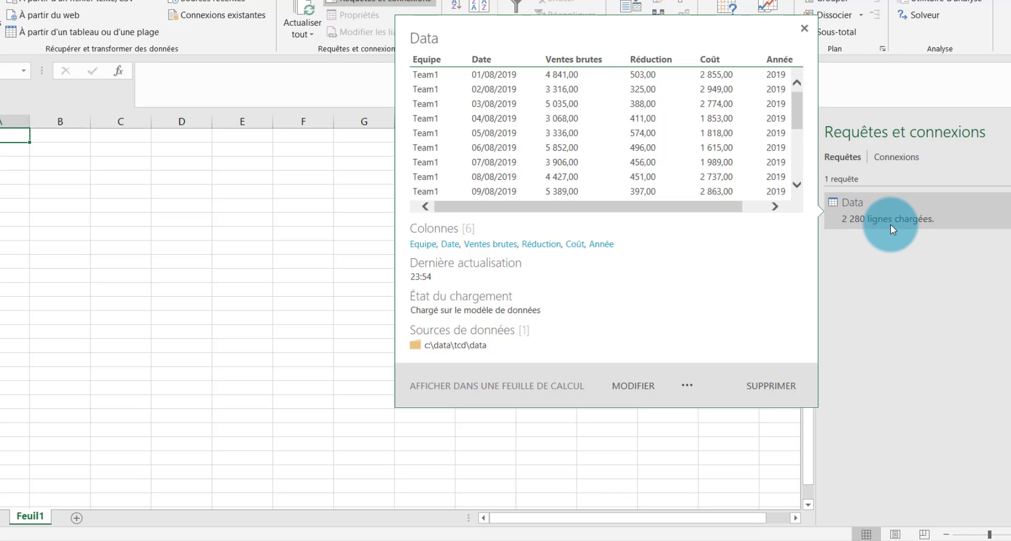
Step: Insert a pivot table based on the workbook's data model in the existing worksheet at Feuil1!$A$2
click(190, 242)
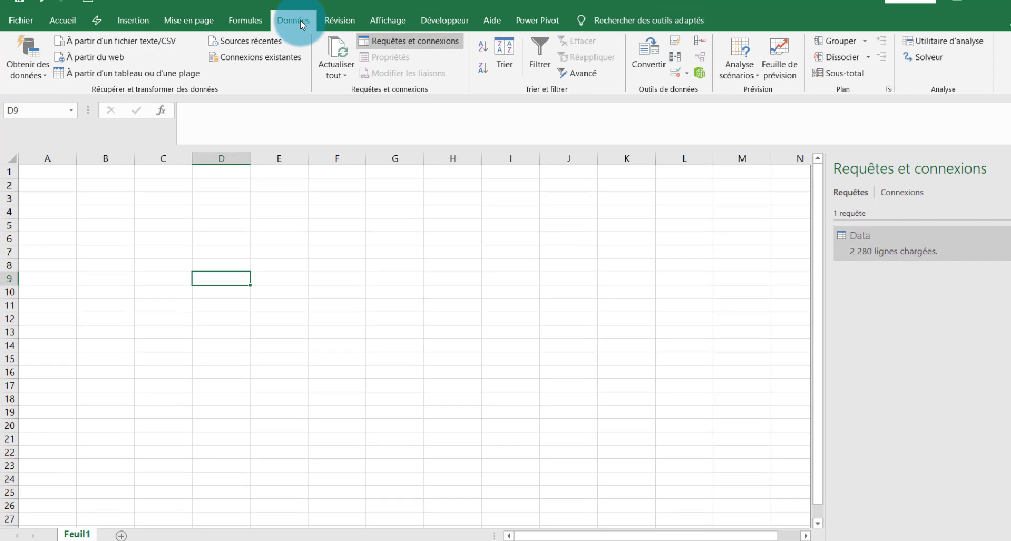
click(123, 20)
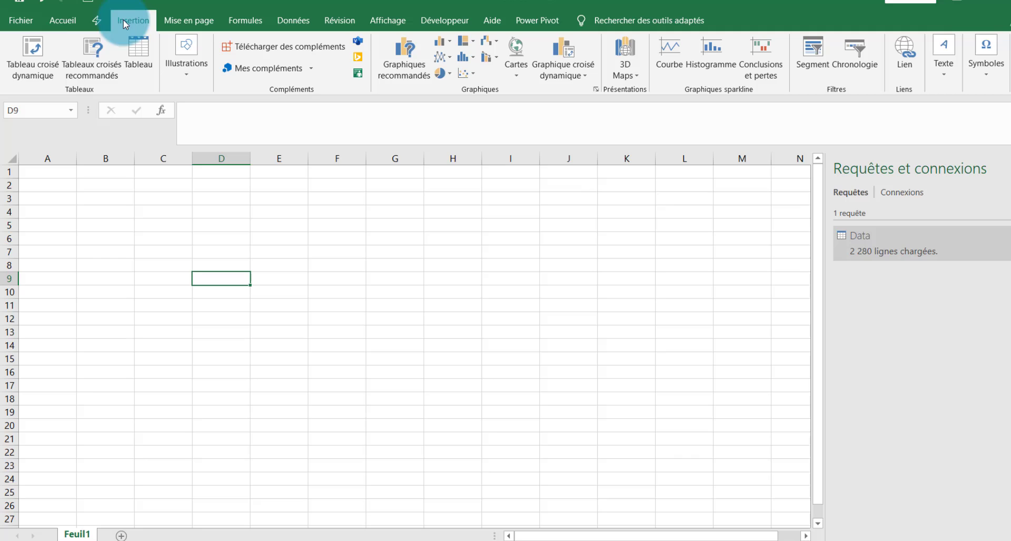
click(29, 46)
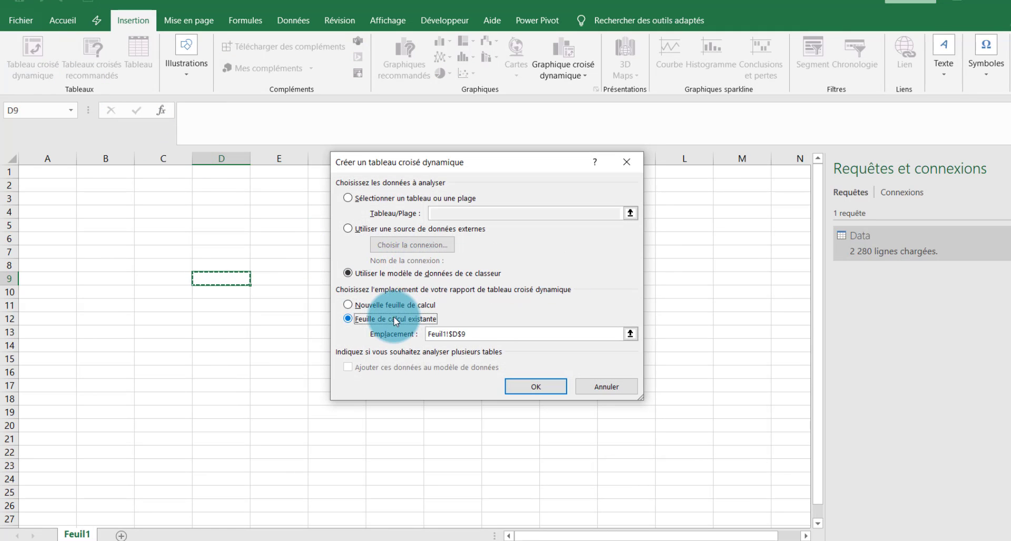
click(480, 331)
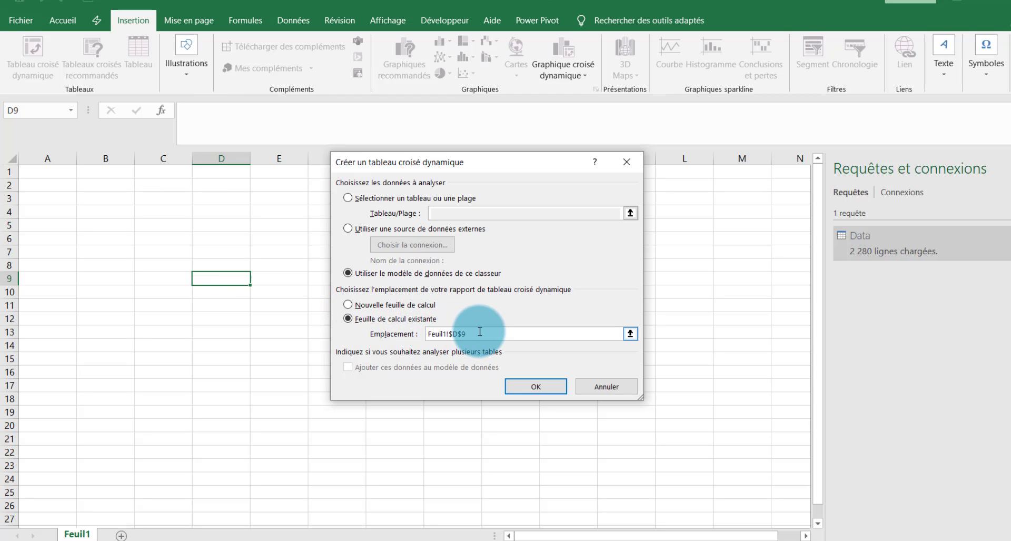
click(32, 187)
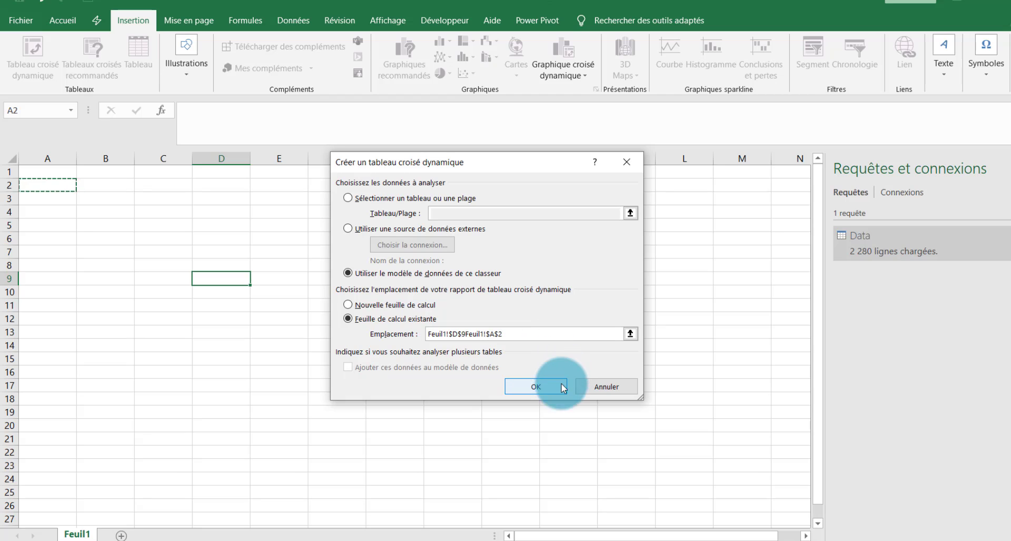
click(545, 386)
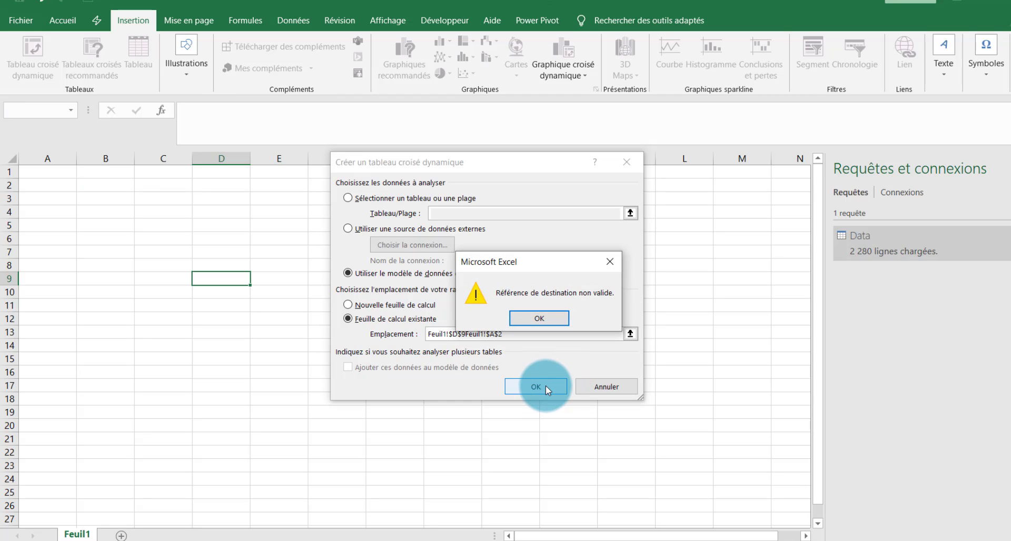
click(561, 320)
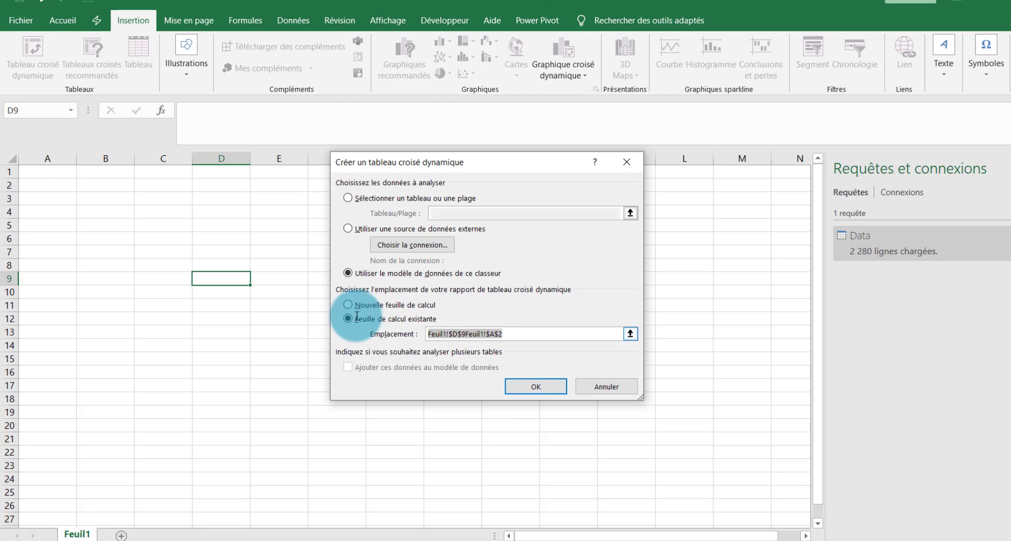
key(BackSpace)
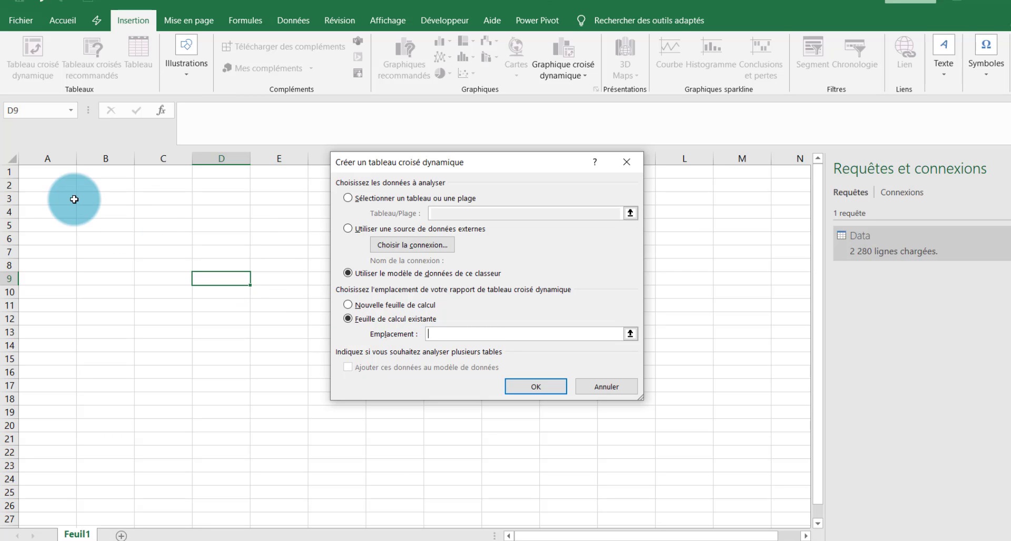
click(47, 180)
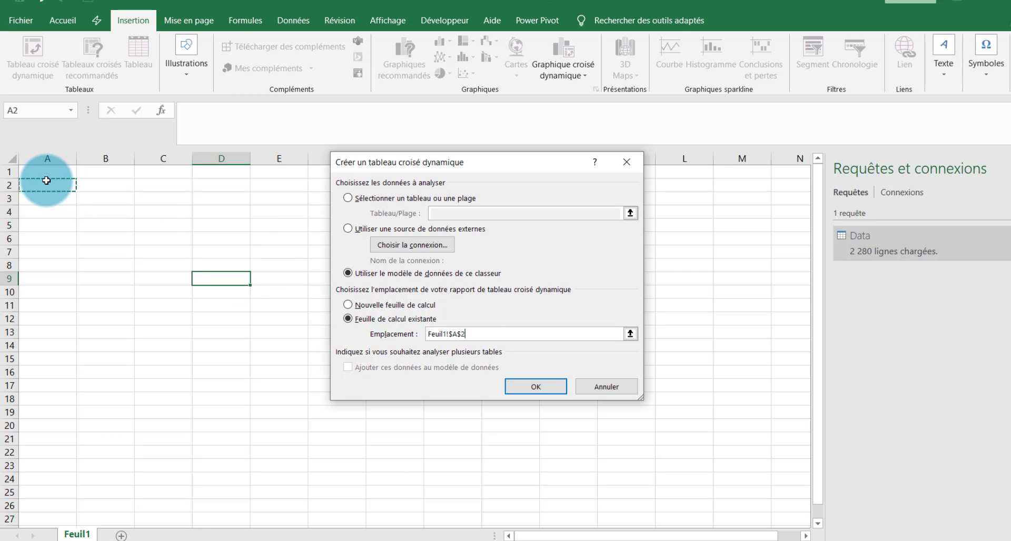
click(532, 380)
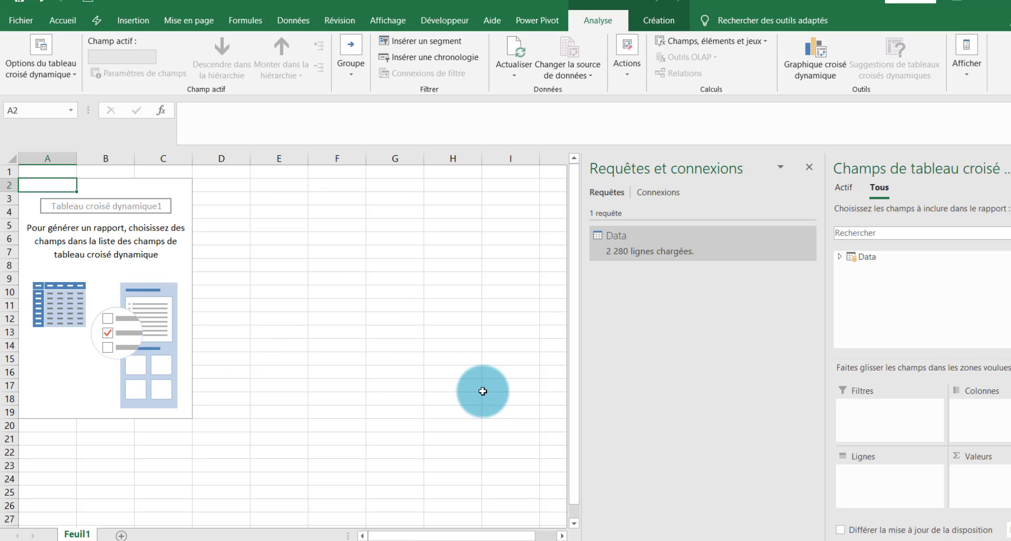
Step: Close the queries and connections pane and add Ventes brutes from the Data table to the pivot table's values
click(839, 257)
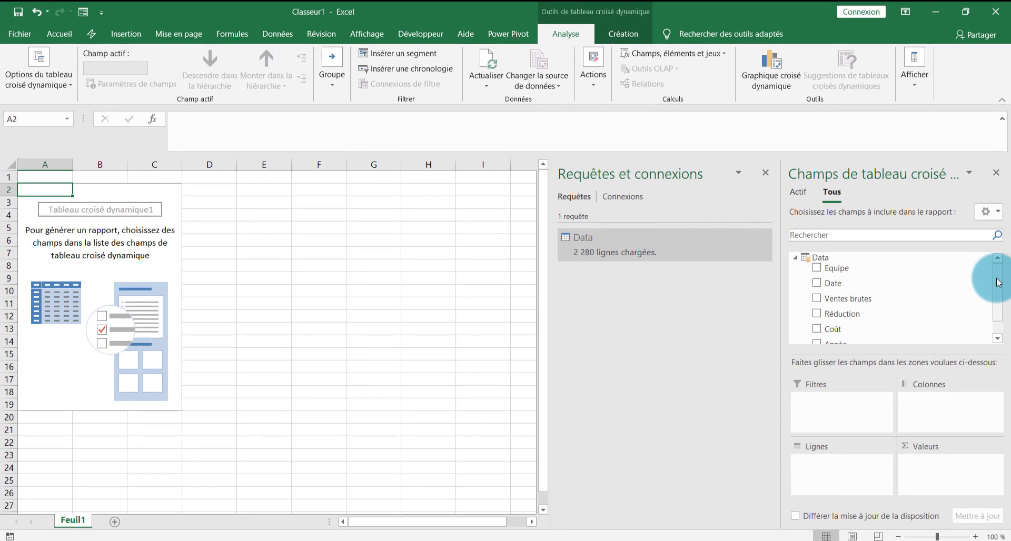
drag(997, 282, 994, 204)
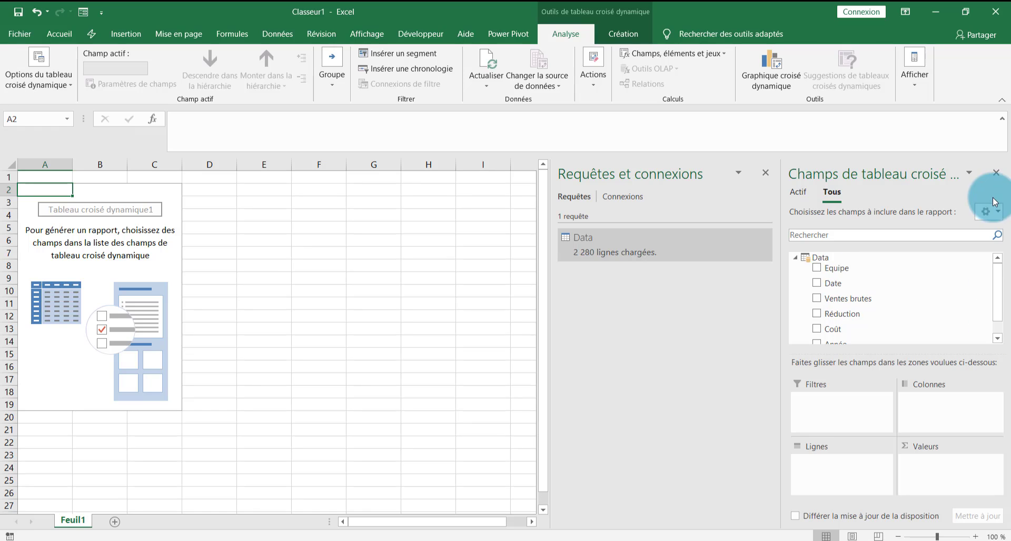
click(766, 173)
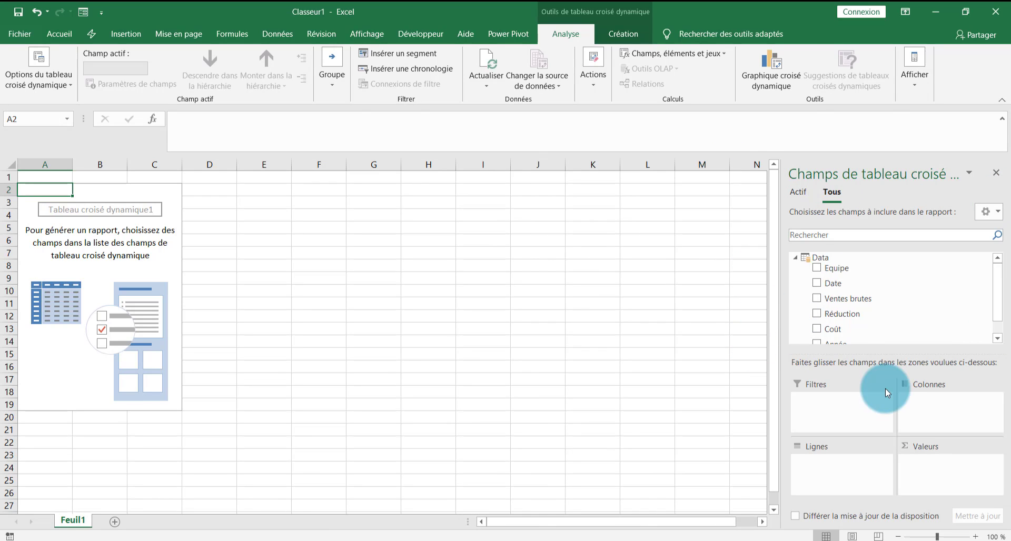
click(996, 338)
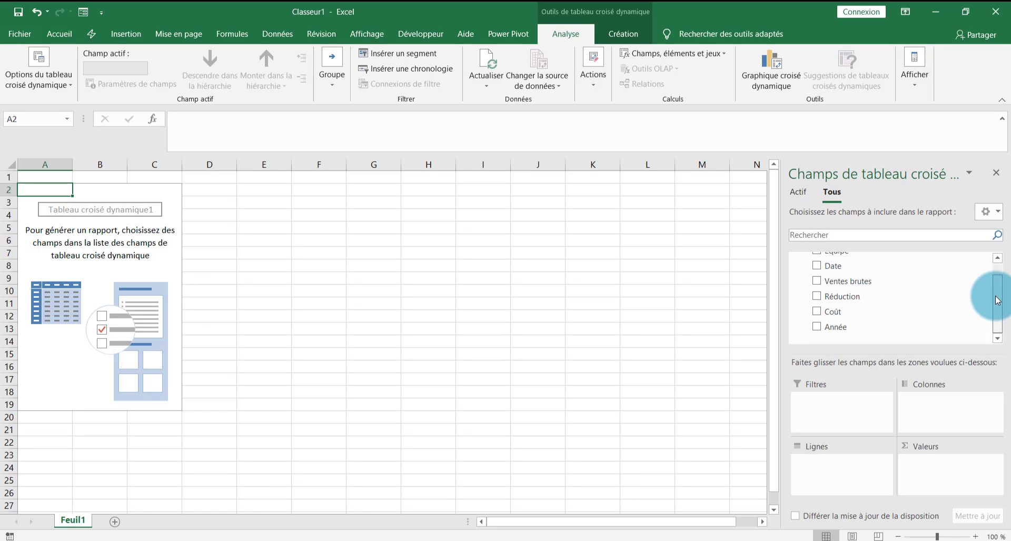
drag(868, 284, 947, 487)
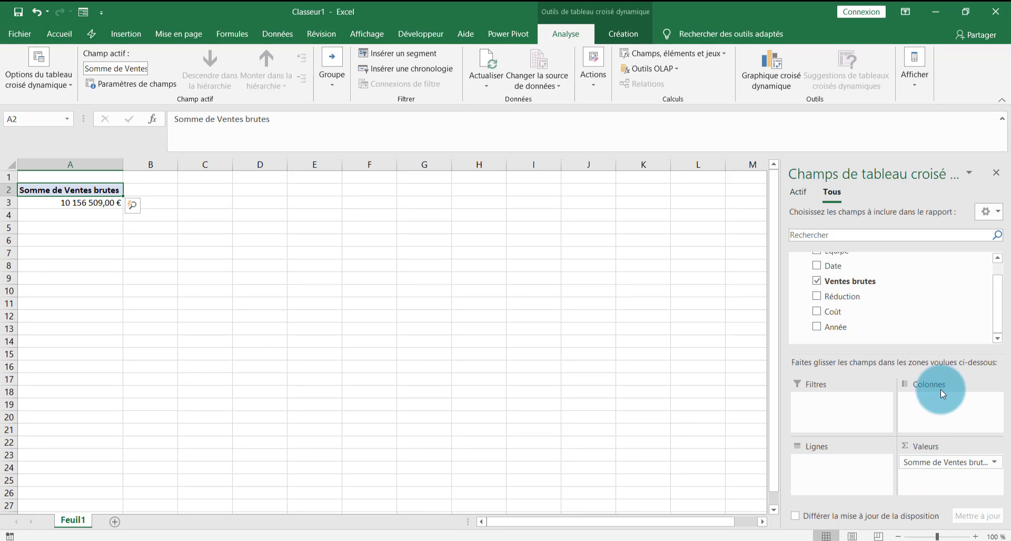
Step: Add the Date field to the pivot table's rows and remove its year and quarter levels
scroll(995, 334, up, 1)
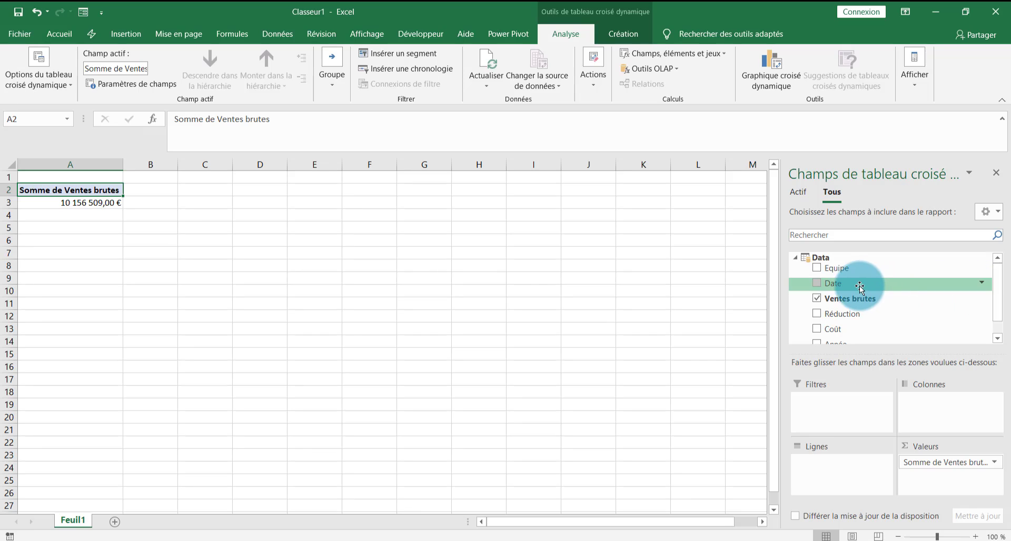
drag(853, 290, 835, 463)
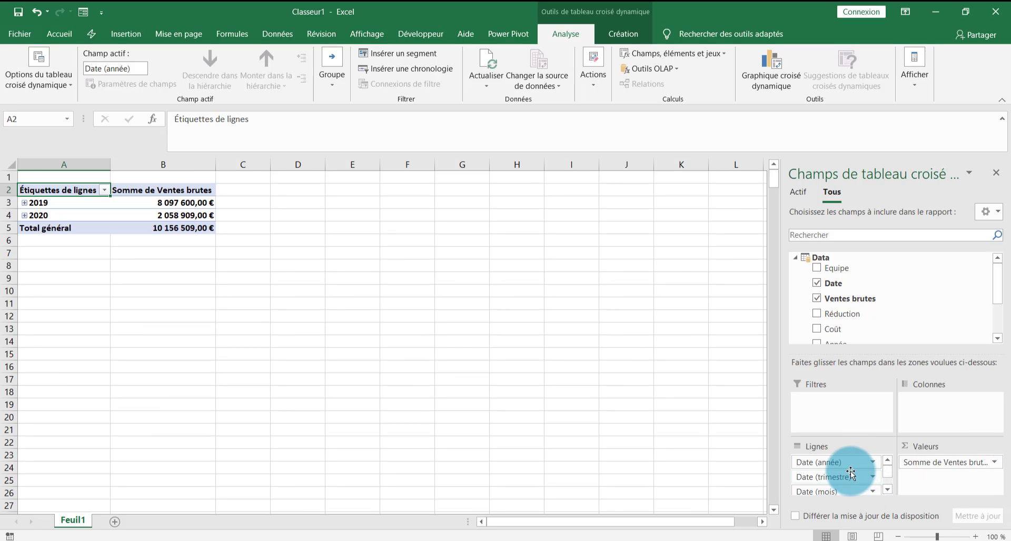
drag(839, 463, 702, 440)
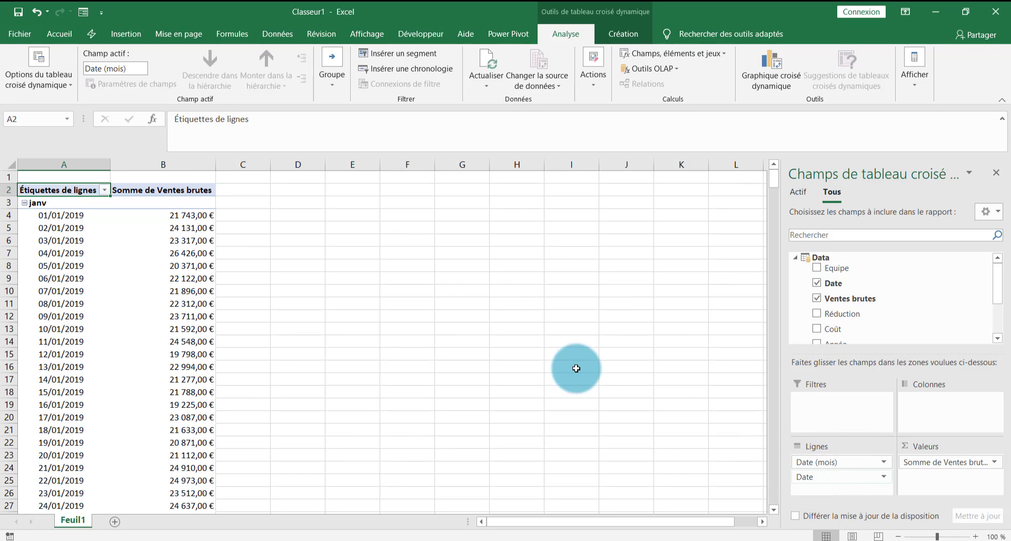
Step: Collapse the janv and févr rows and group the pivot table's dates by Mois only
click(24, 202)
click(25, 216)
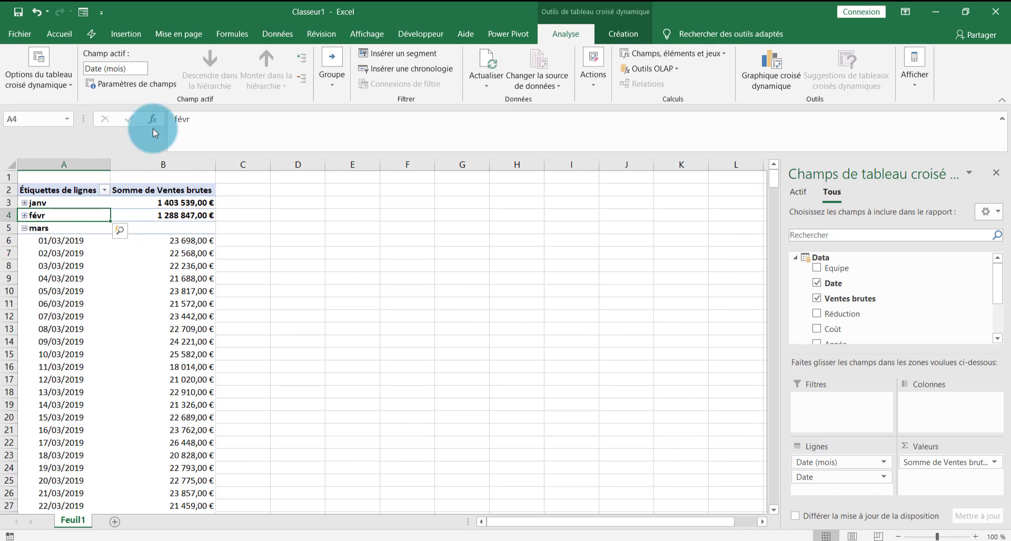
click(330, 85)
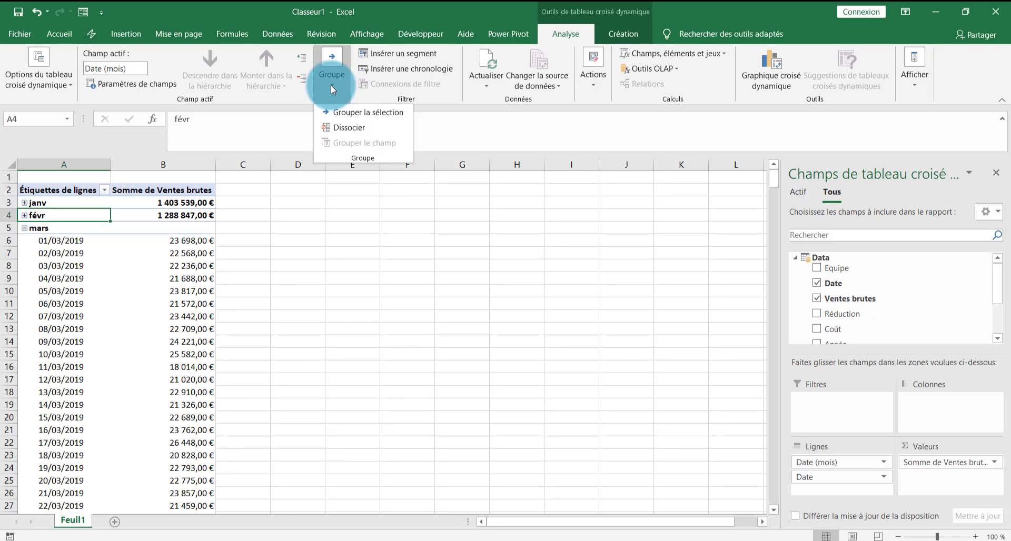
click(361, 115)
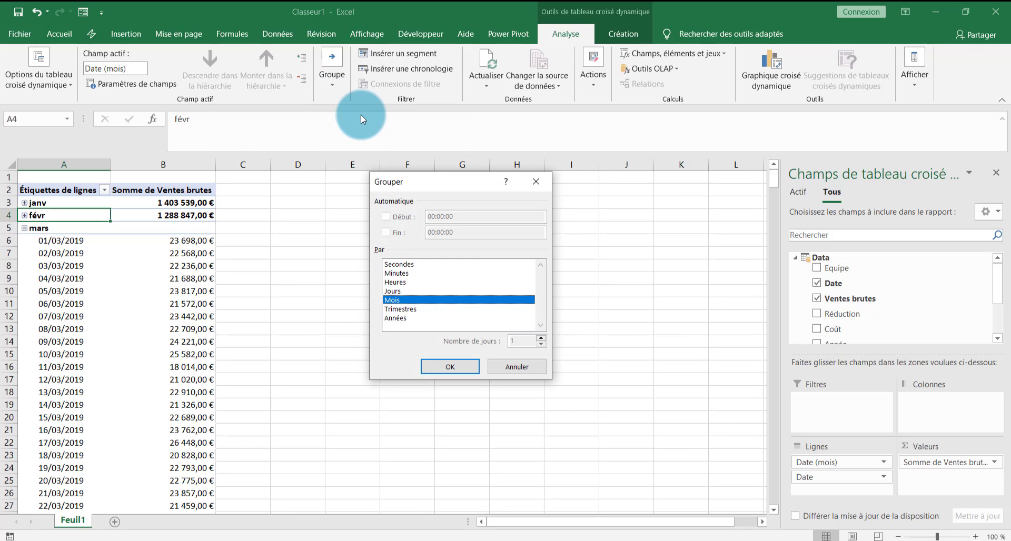
click(402, 301)
click(401, 299)
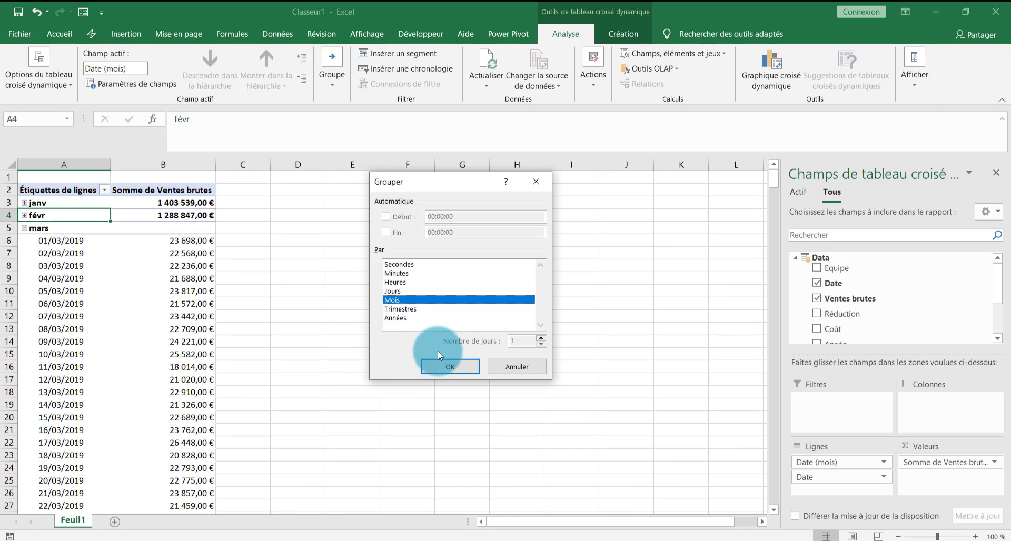
click(451, 367)
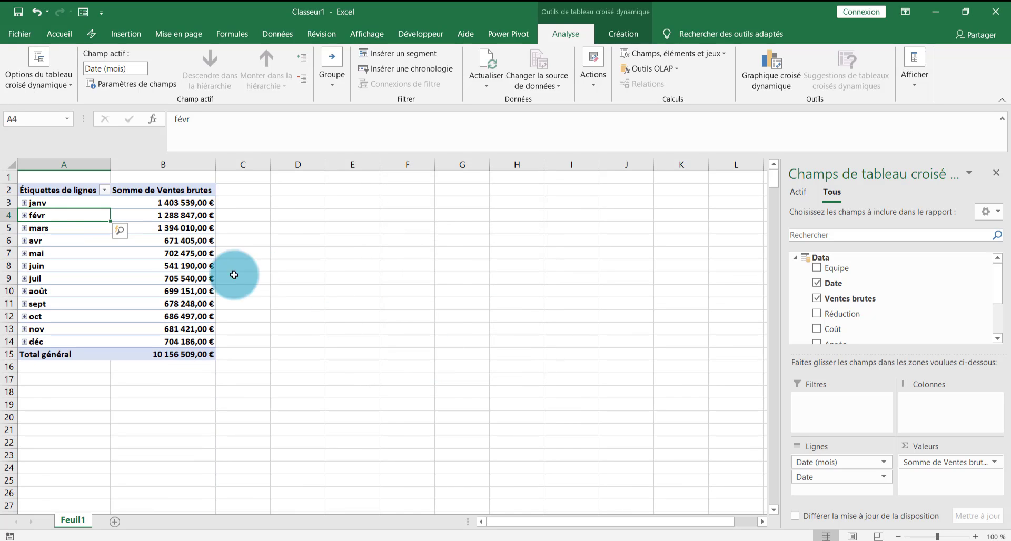
Step: Set the number format of the pivot table's Somme de Ventes brutes field to Monétaire with the XOF symbol
click(361, 274)
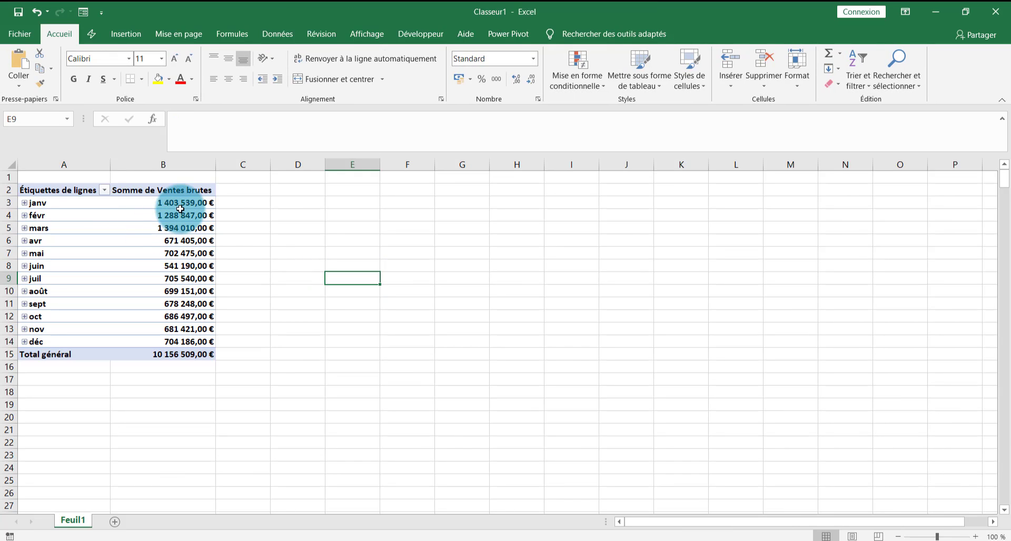
click(180, 209)
click(191, 203)
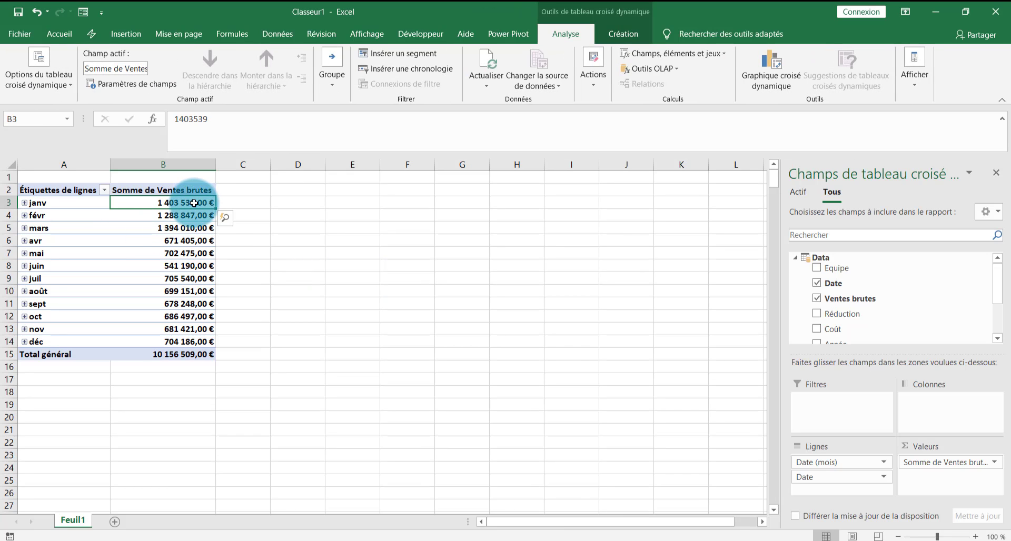
drag(194, 203, 183, 341)
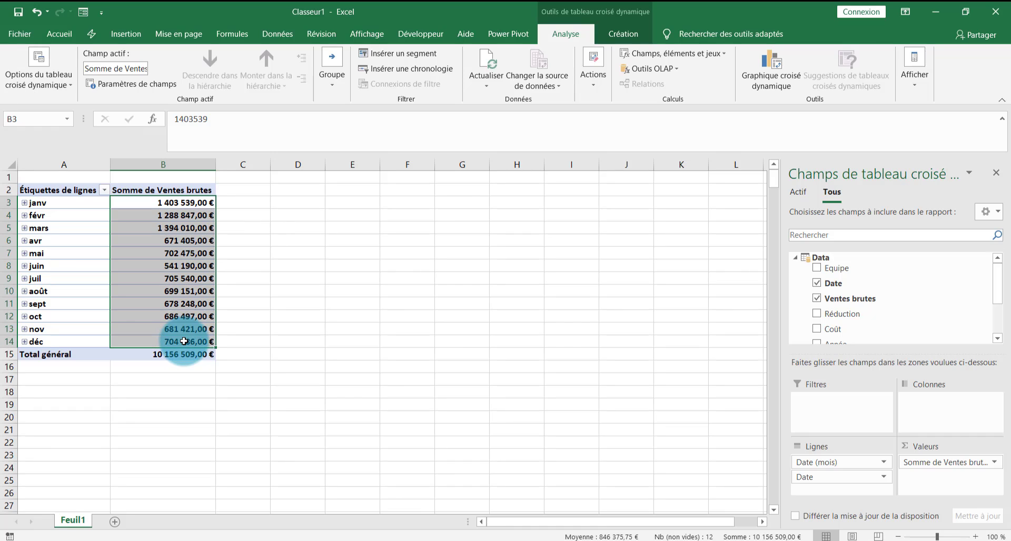
right_click(184, 341)
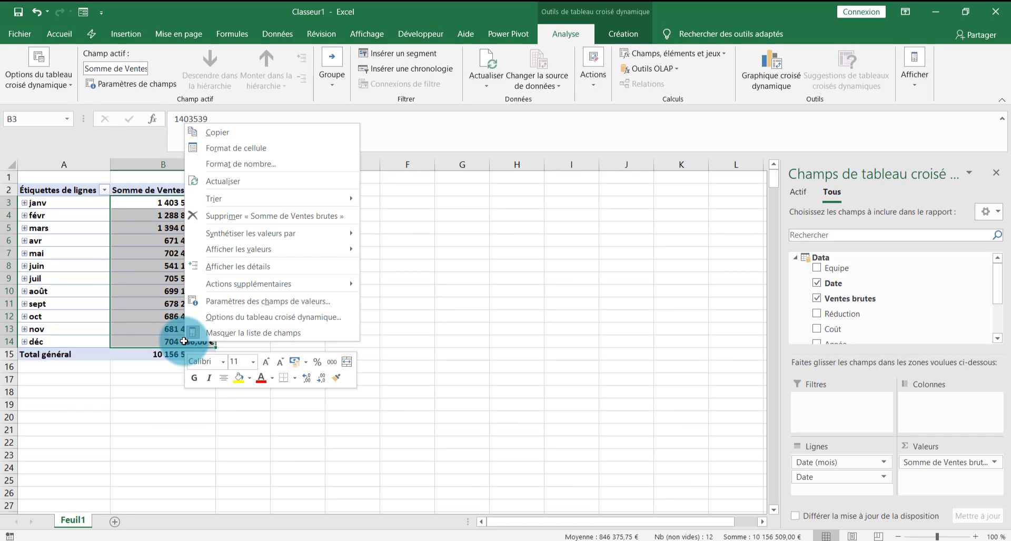
click(258, 301)
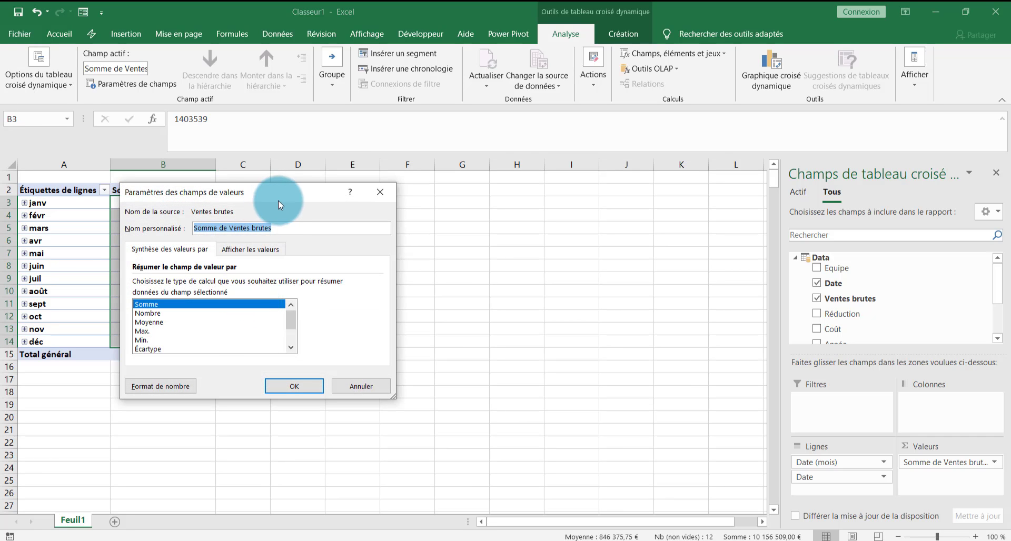
drag(282, 196, 455, 148)
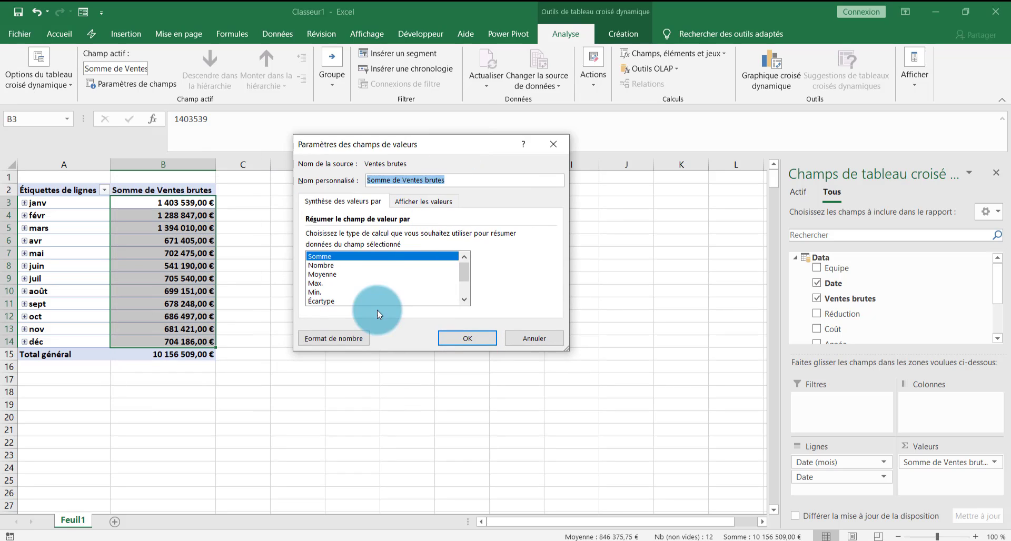
click(348, 338)
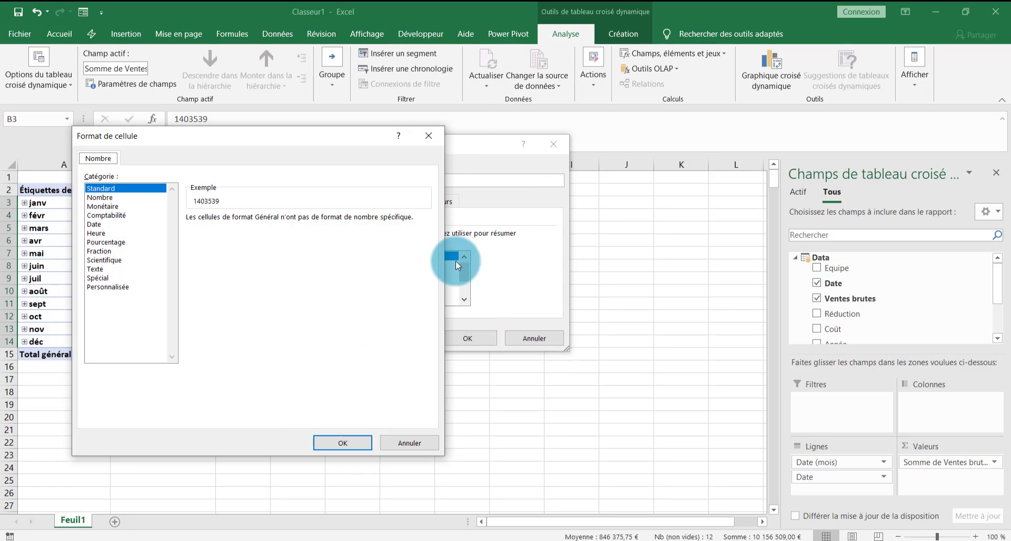
click(111, 206)
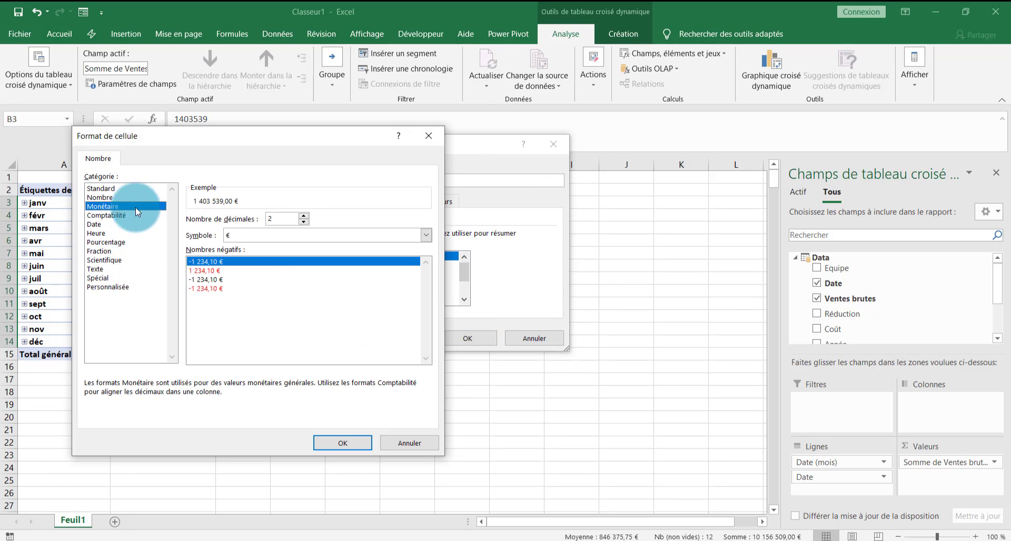
click(427, 235)
drag(425, 260, 431, 413)
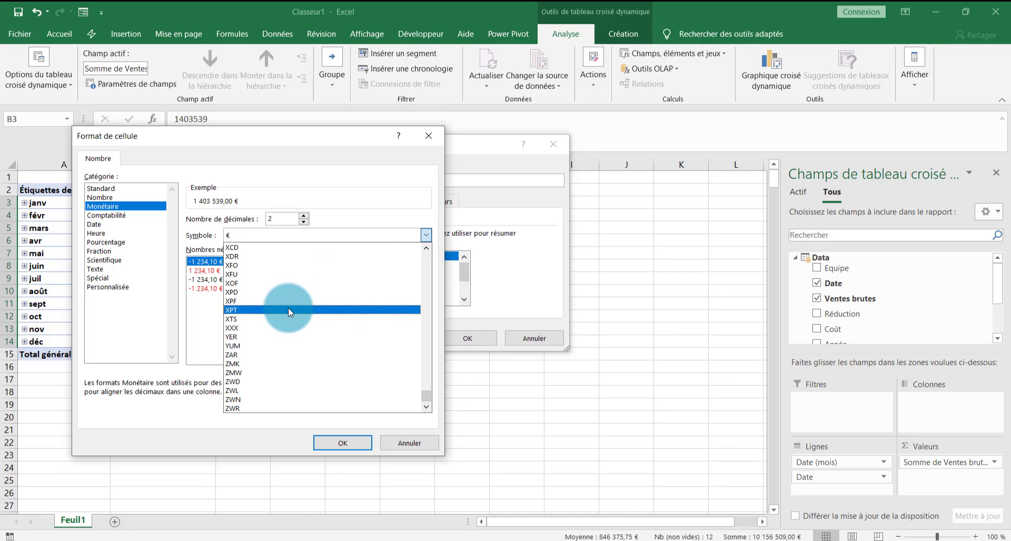
click(263, 281)
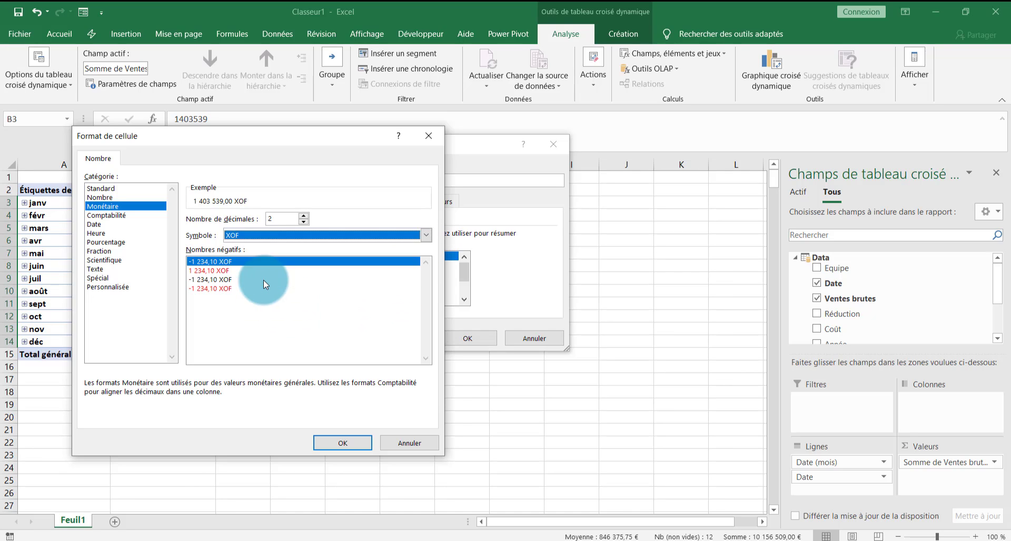
Step: Set the value field's currency format to 0 decimals and apply it to the pivot table
click(304, 221)
click(305, 222)
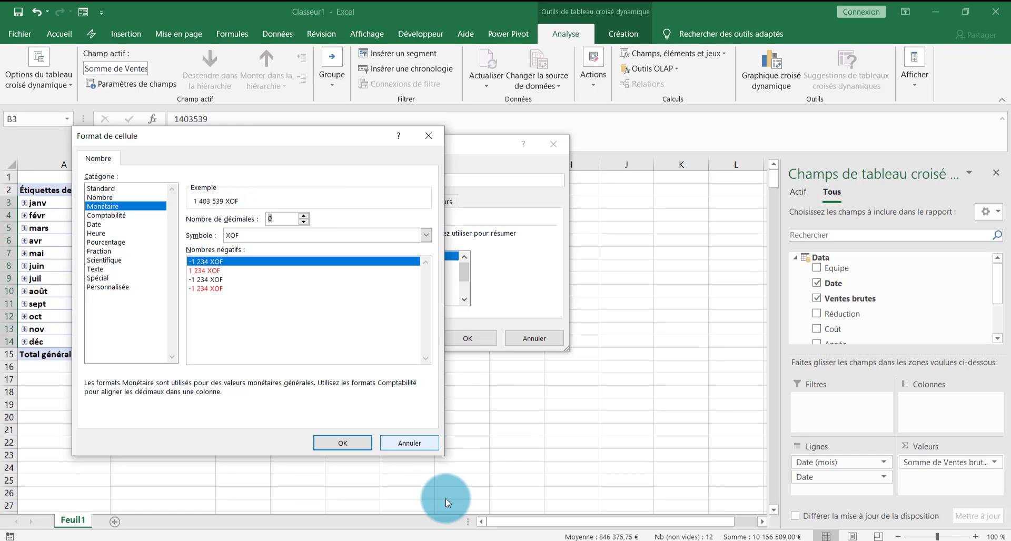
click(345, 444)
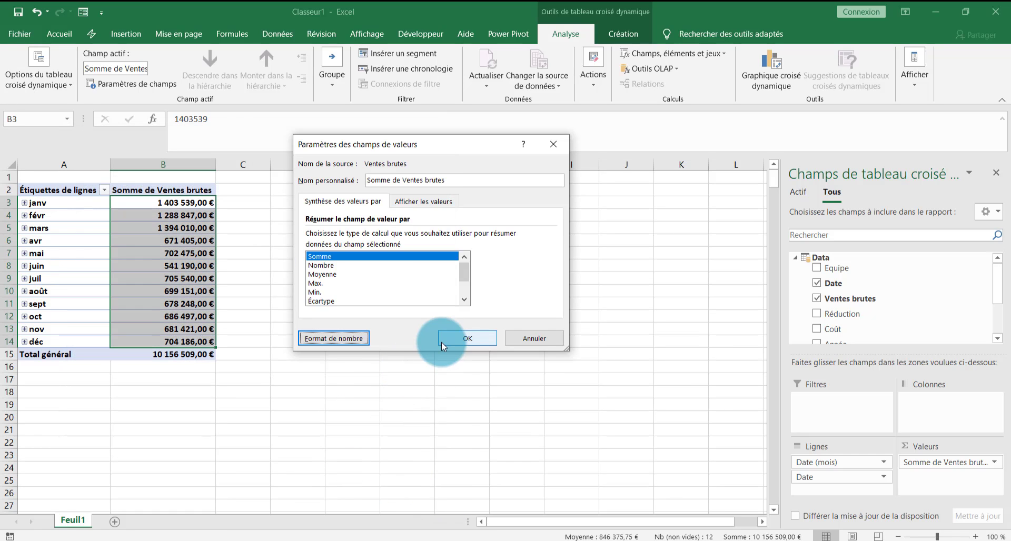
click(474, 336)
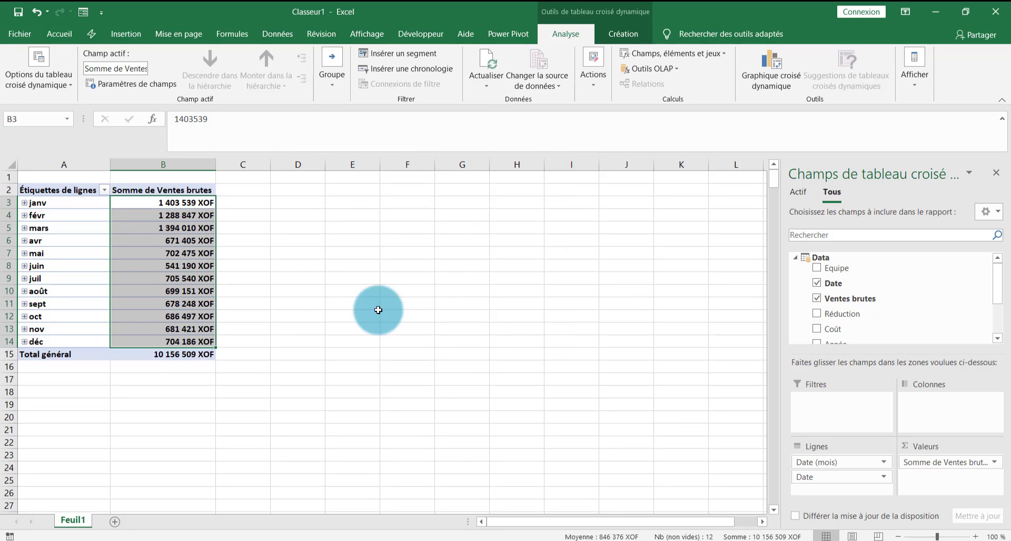
Step: Insert a Histogramme groupé pivot chart from the monthly sales pivot table and move it up beside the table
click(82, 229)
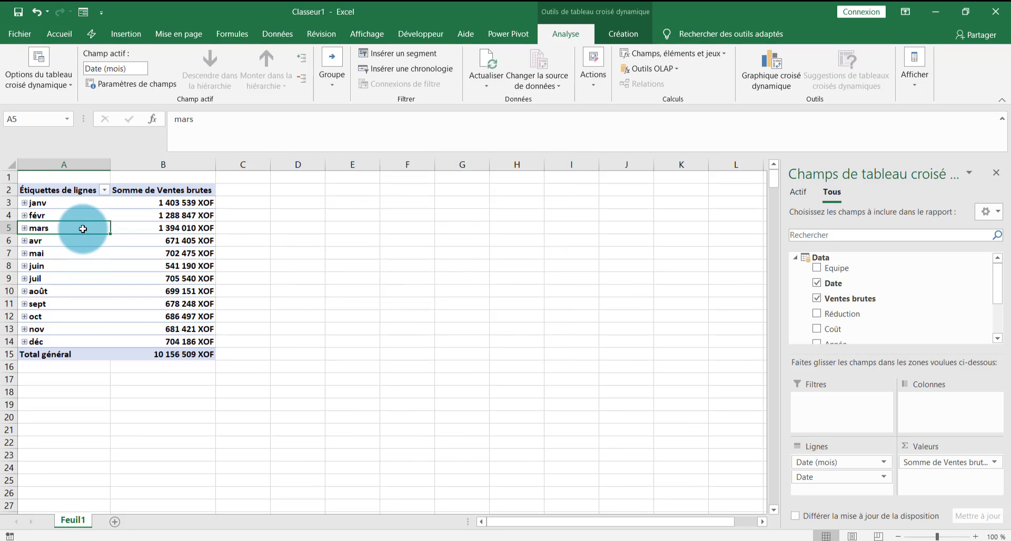
click(64, 203)
click(771, 68)
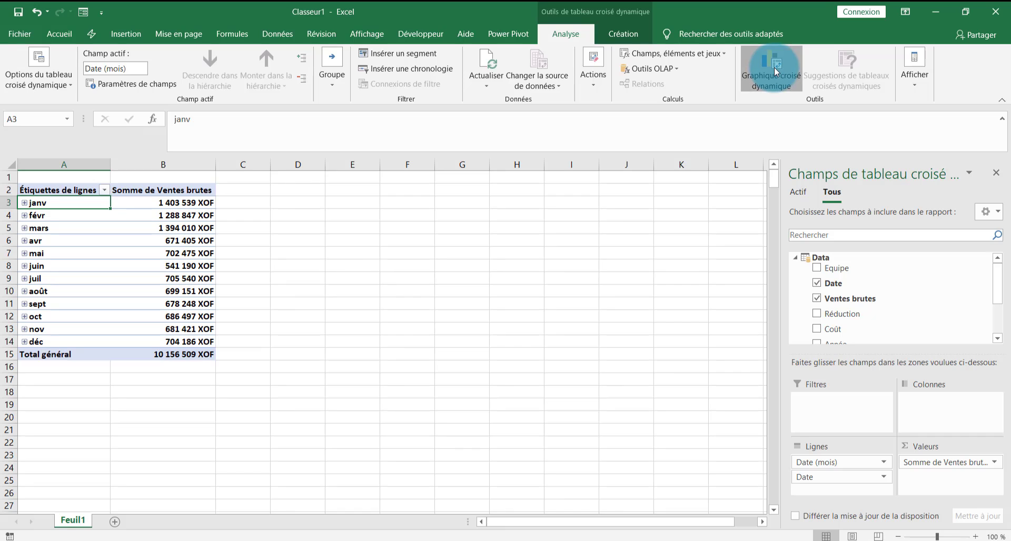
mouse_move(482, 243)
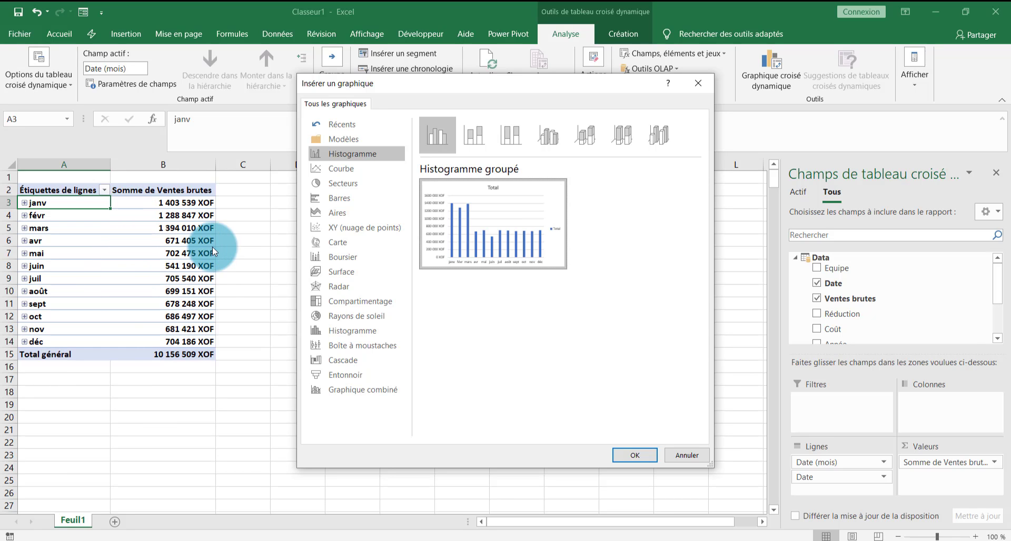
click(643, 456)
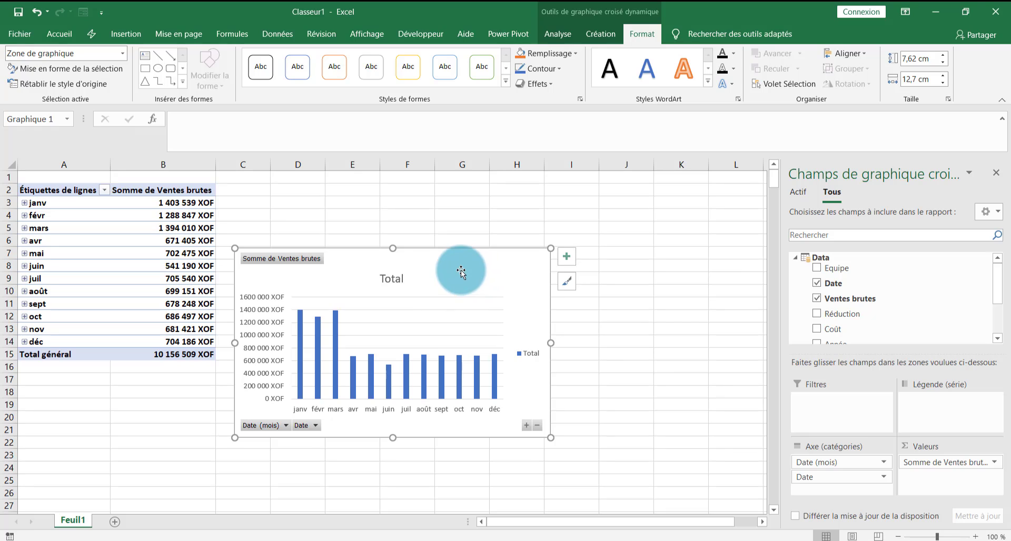
drag(461, 271, 578, 215)
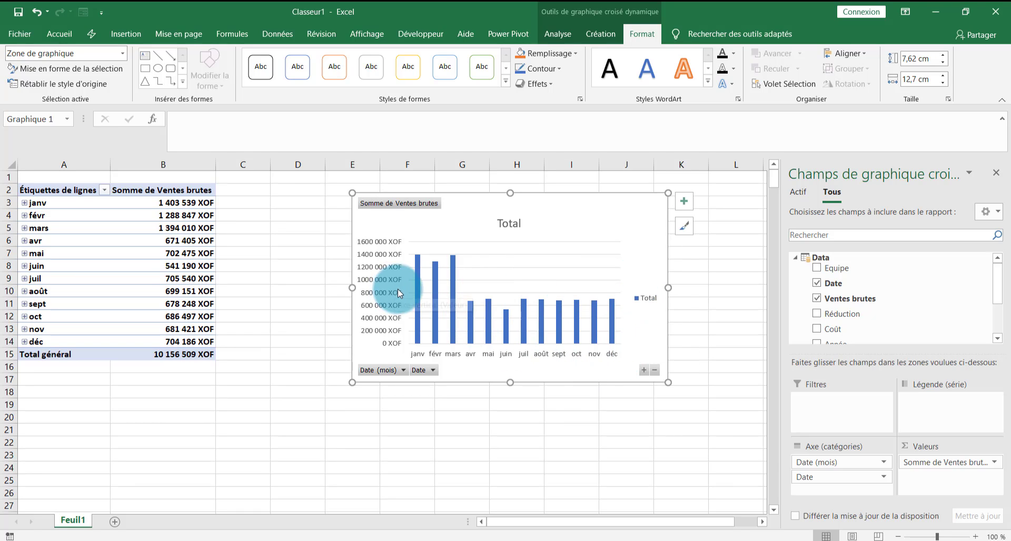
Step: Hide all field buttons on the pivot chart and remove its gridlines and legend
right_click(415, 206)
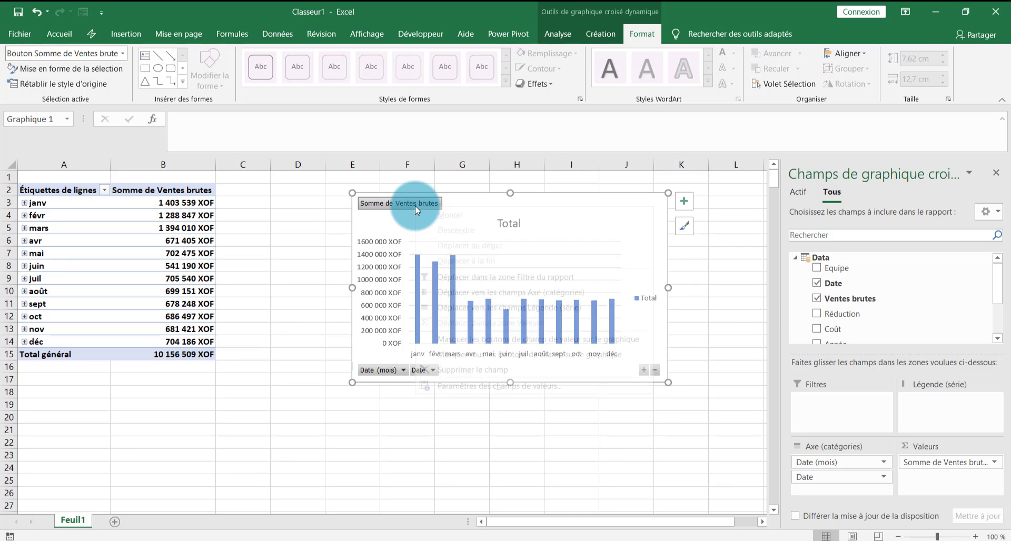
click(494, 353)
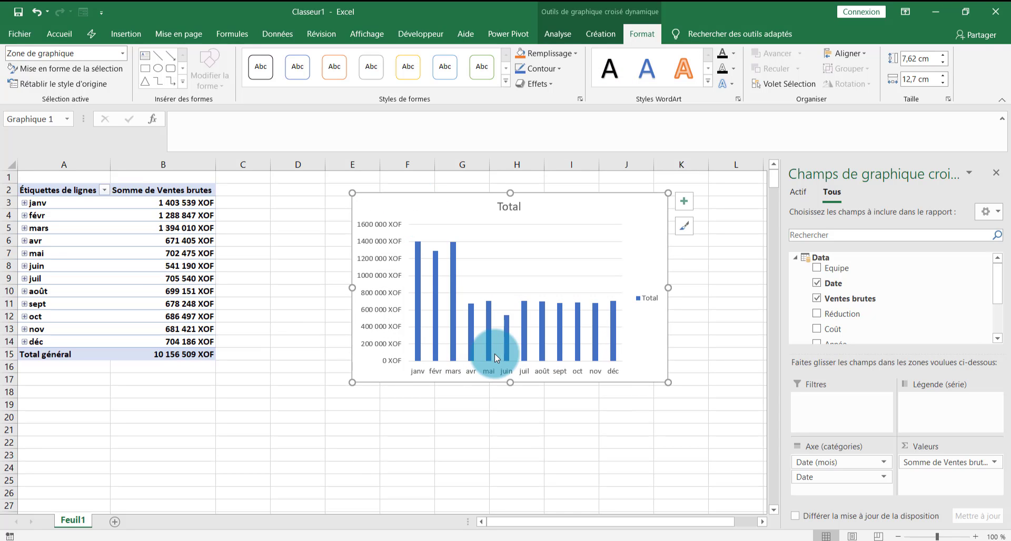
click(644, 301)
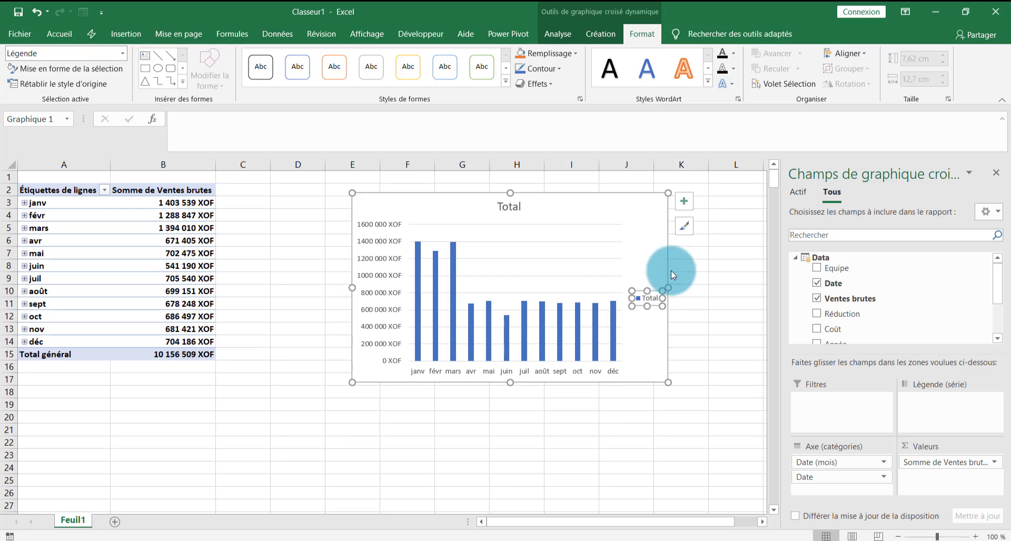
click(684, 200)
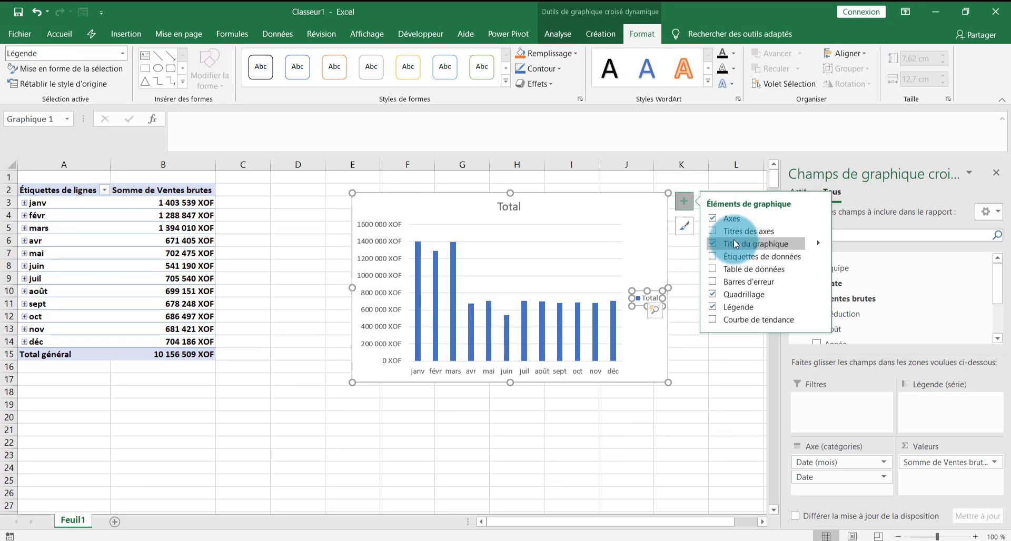
click(712, 293)
click(713, 307)
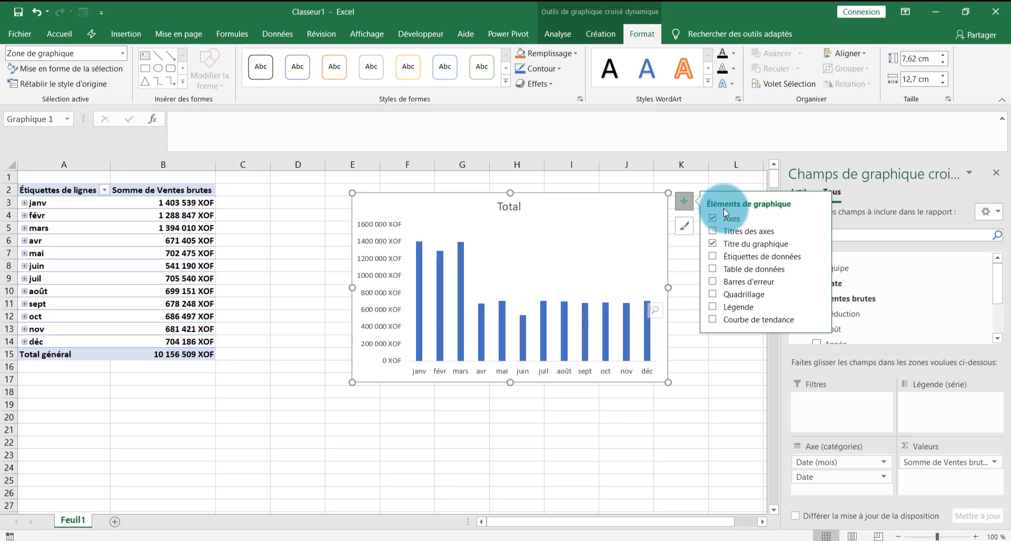
Step: Try the chart with its vertical axis hidden and a data table or data labels shown, and restore its elements
click(816, 216)
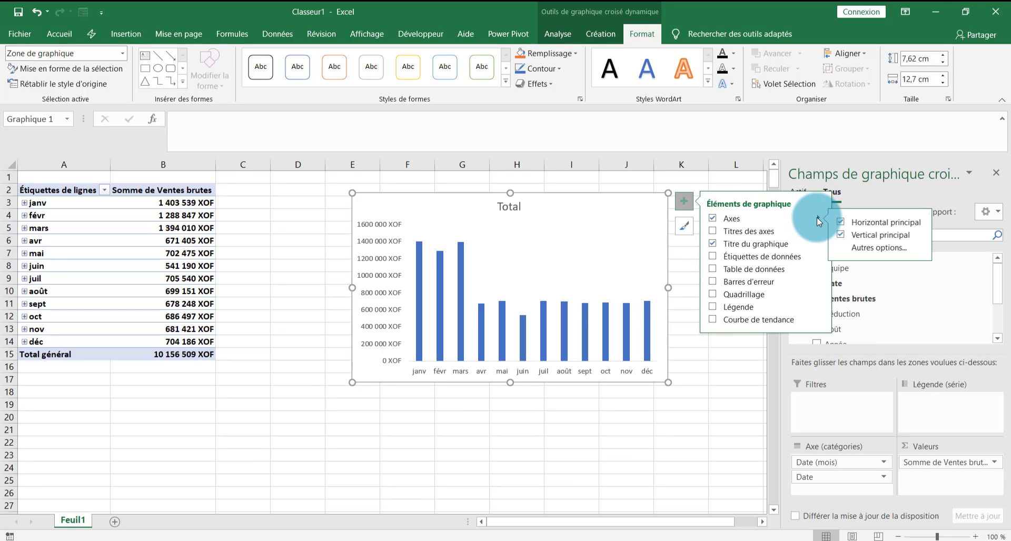
click(843, 235)
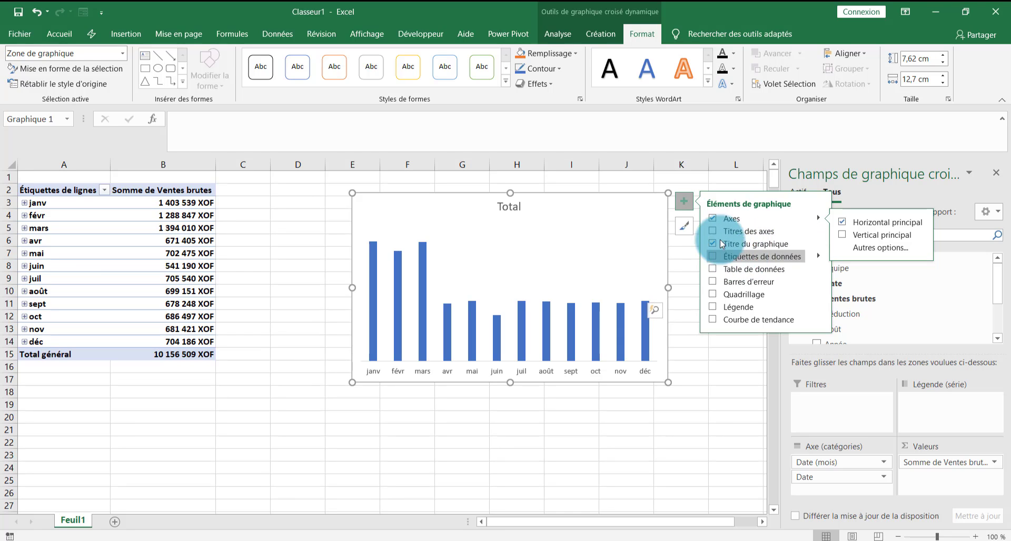
click(710, 269)
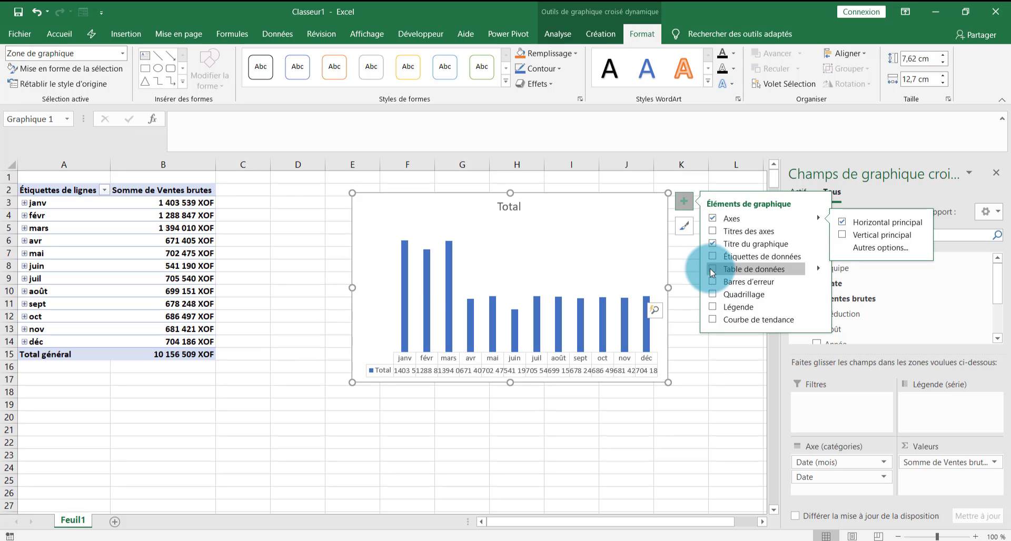
click(710, 268)
click(711, 257)
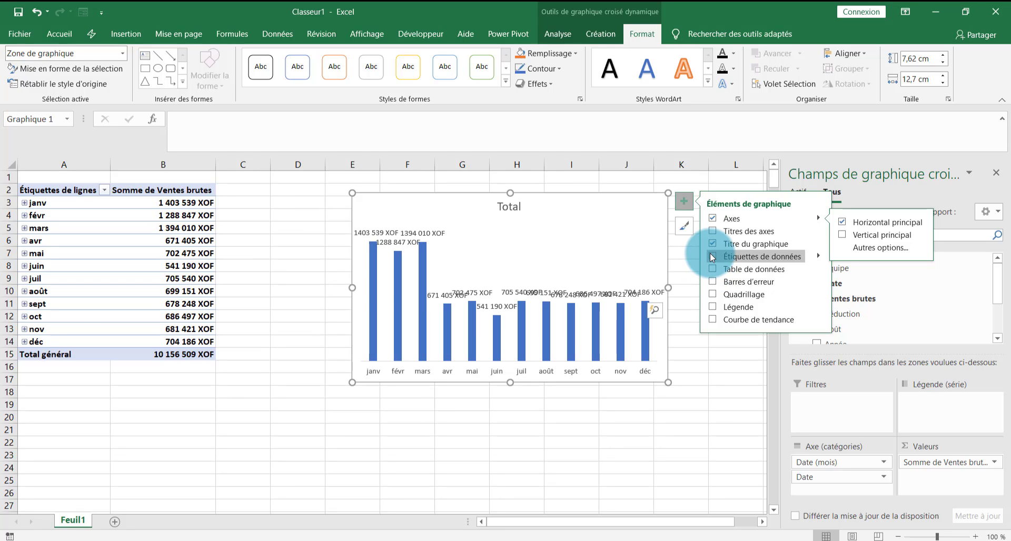
click(763, 257)
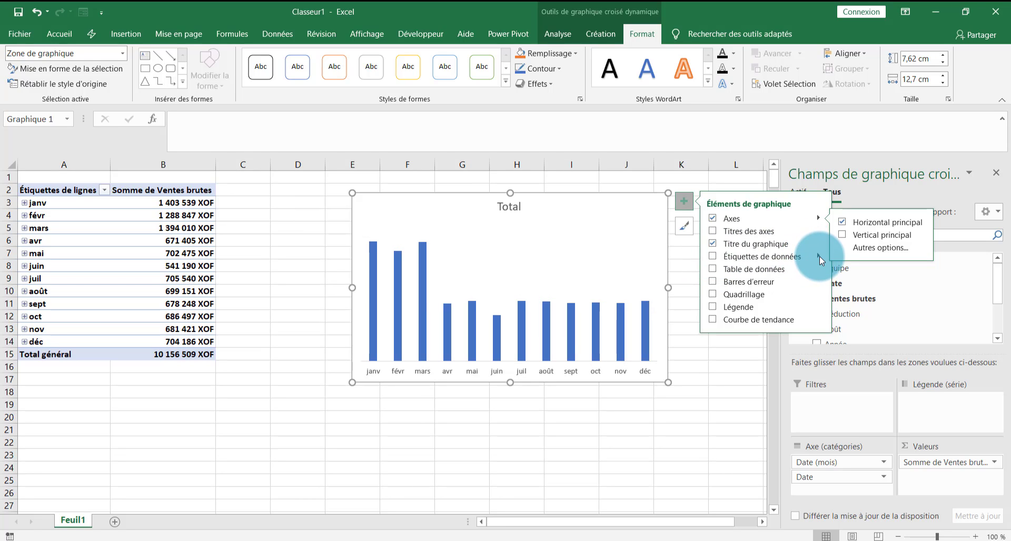
click(819, 255)
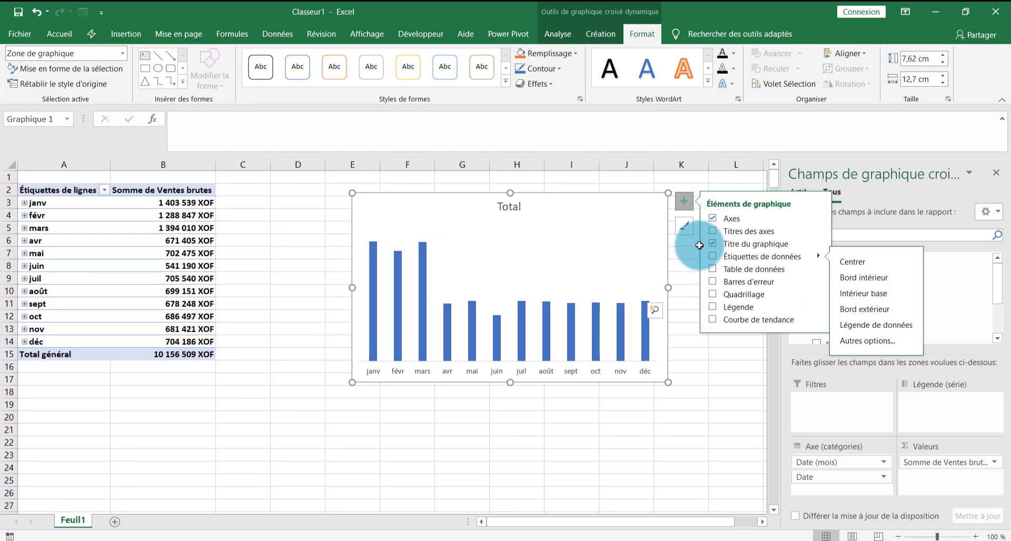
click(818, 218)
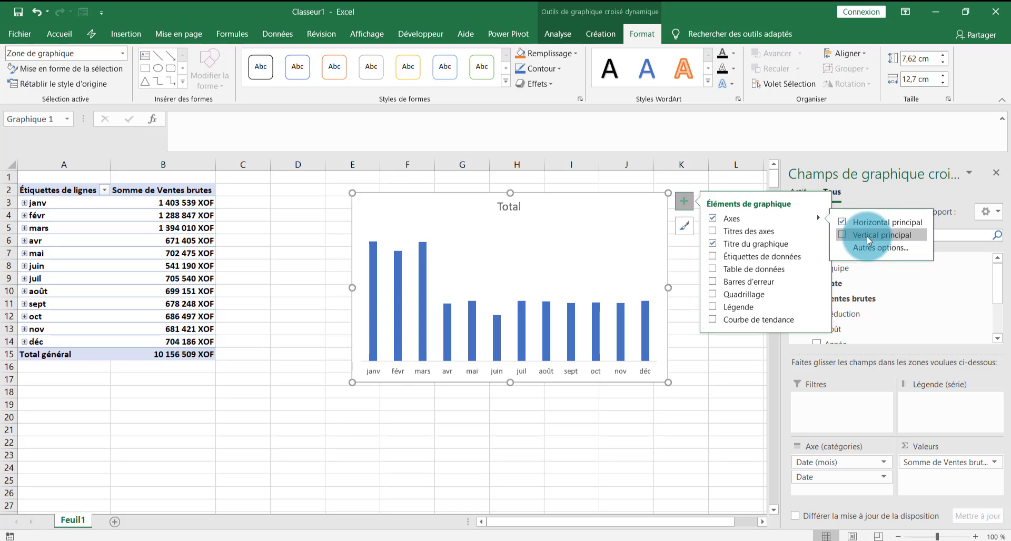
click(868, 236)
Step: Reposition the pivot chart beside the monthly sales pivot table
drag(567, 208, 517, 229)
drag(593, 232, 639, 211)
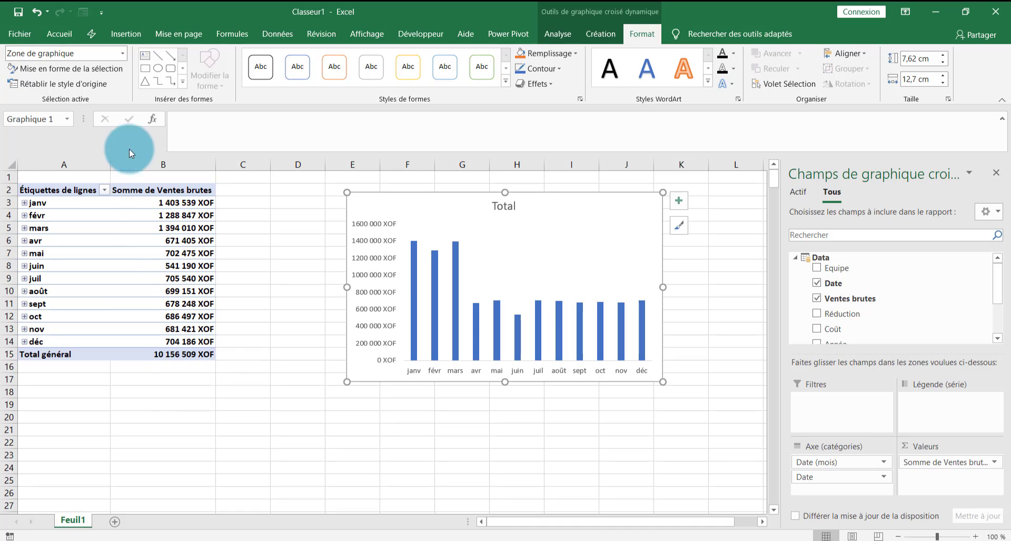
Step: Turn off automatic column width adjustment on update in the pivot table's options
right_click(133, 266)
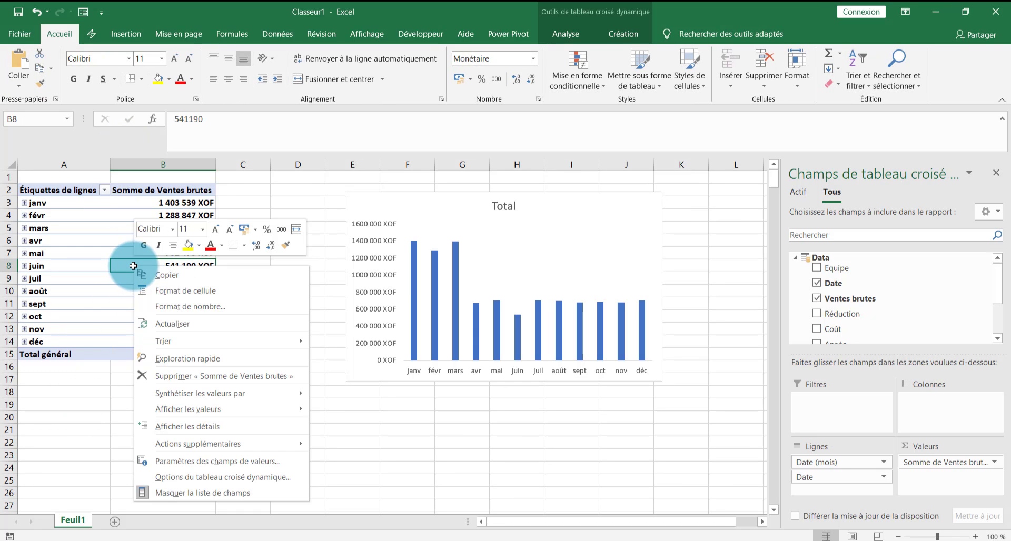
click(193, 476)
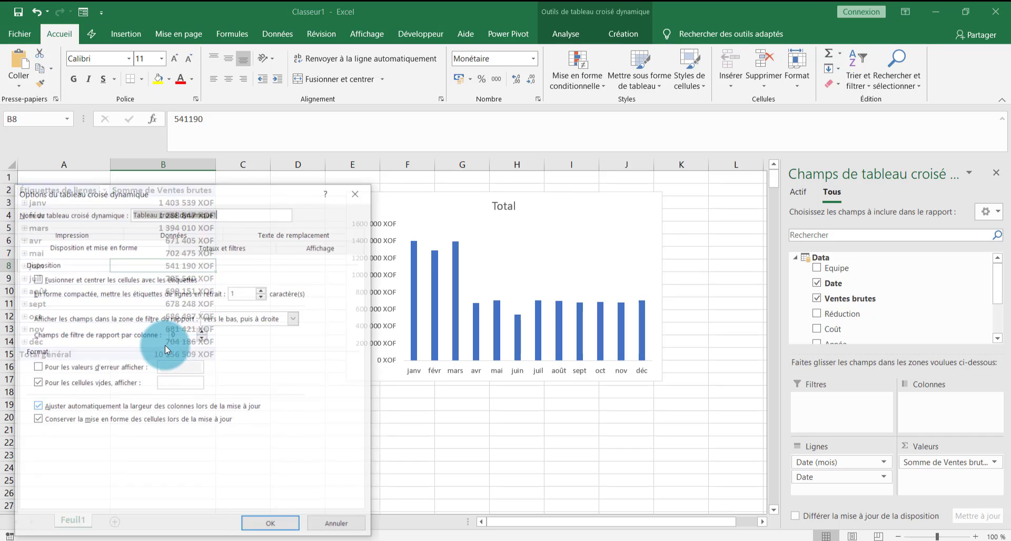
click(62, 407)
click(271, 526)
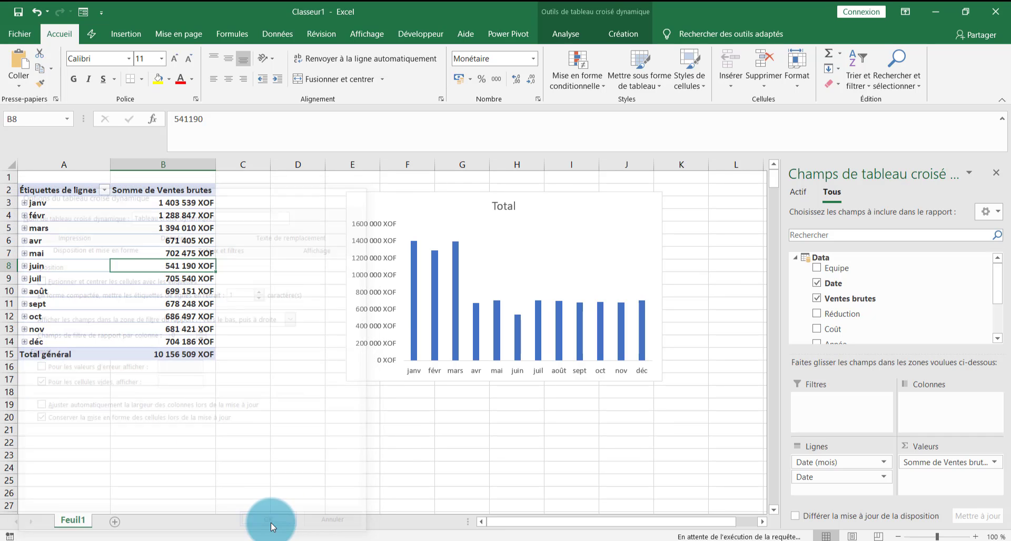
Step: Add a new worksheet to the workbook and name it TDB
click(115, 522)
double_click(119, 521)
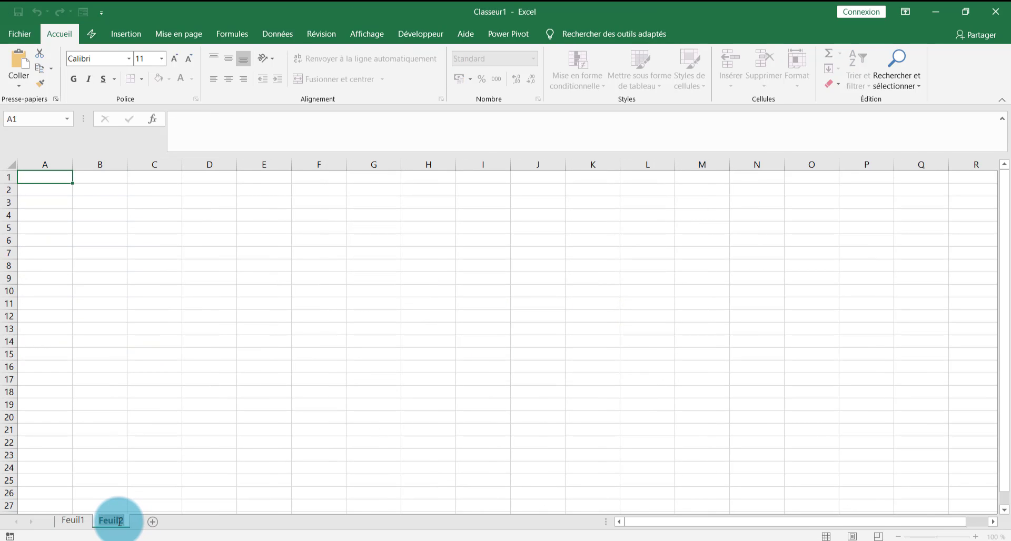
text(TDB)
key(Return)
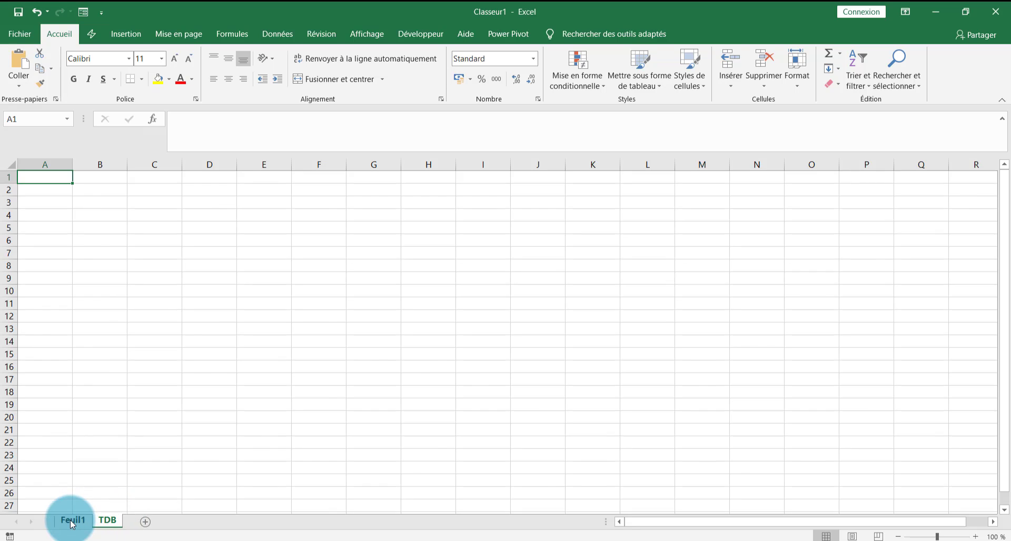
Step: Move the monthly sales pivot chart from Feuil1 to the TDB sheet, placing it at cell D4
click(73, 520)
click(387, 201)
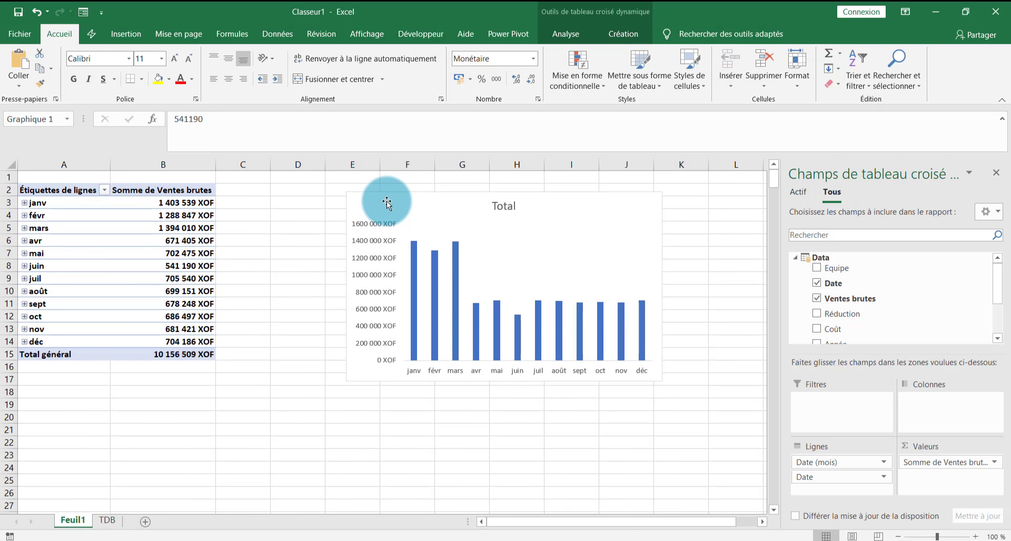
key(ctrl+x)
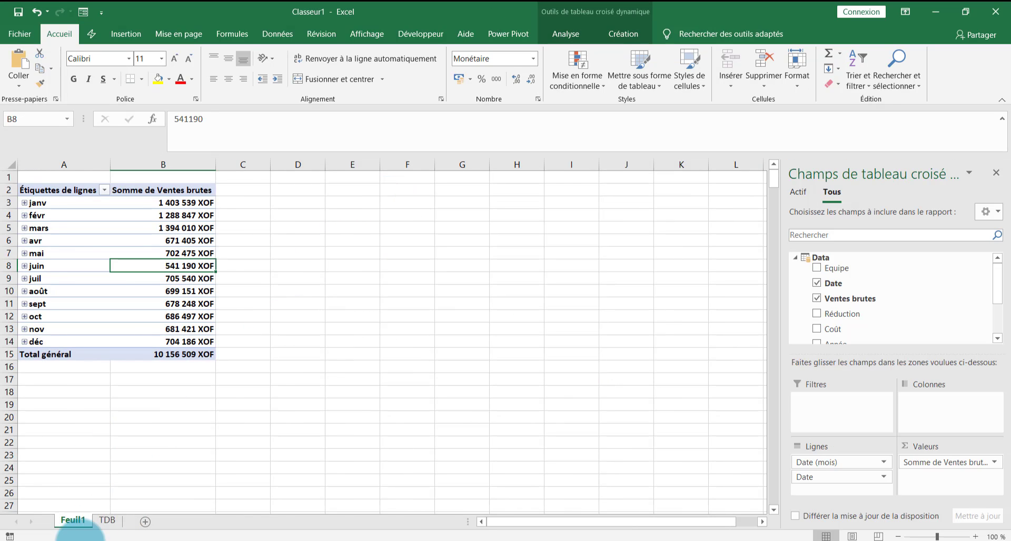
click(107, 521)
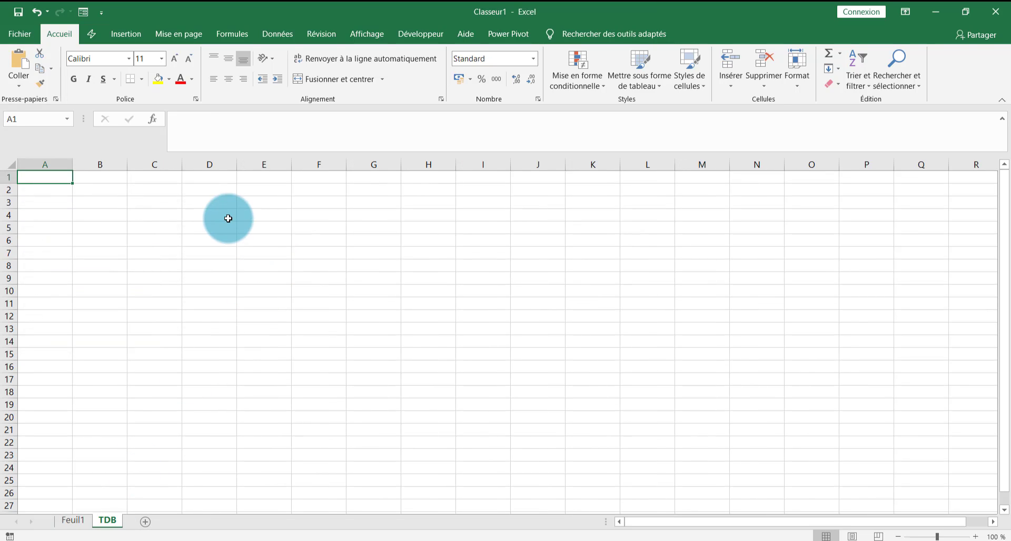
click(228, 218)
key(ctrl+v)
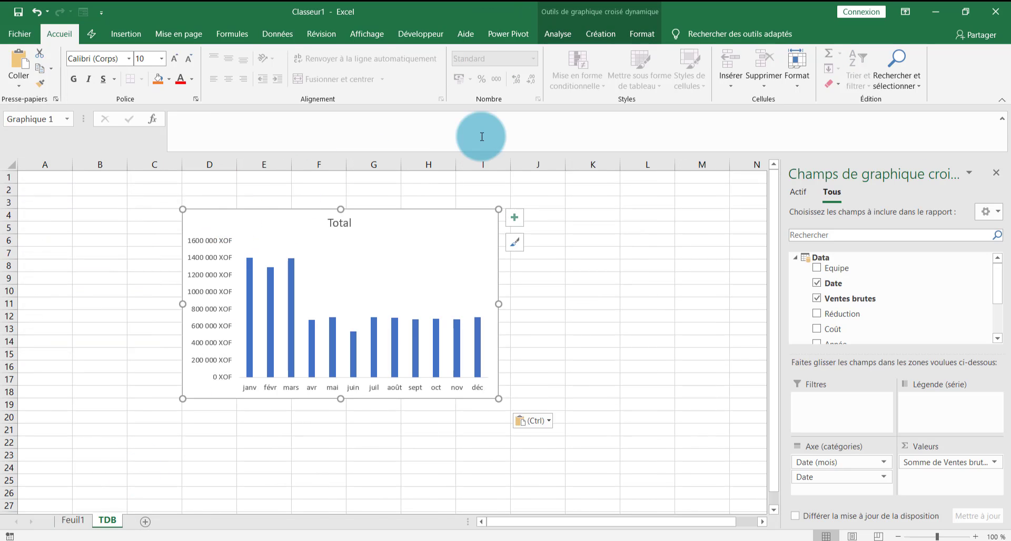
Step: Hide the worksheet gridlines on the TDB sheet and shift the chart slightly up and to the right
click(362, 33)
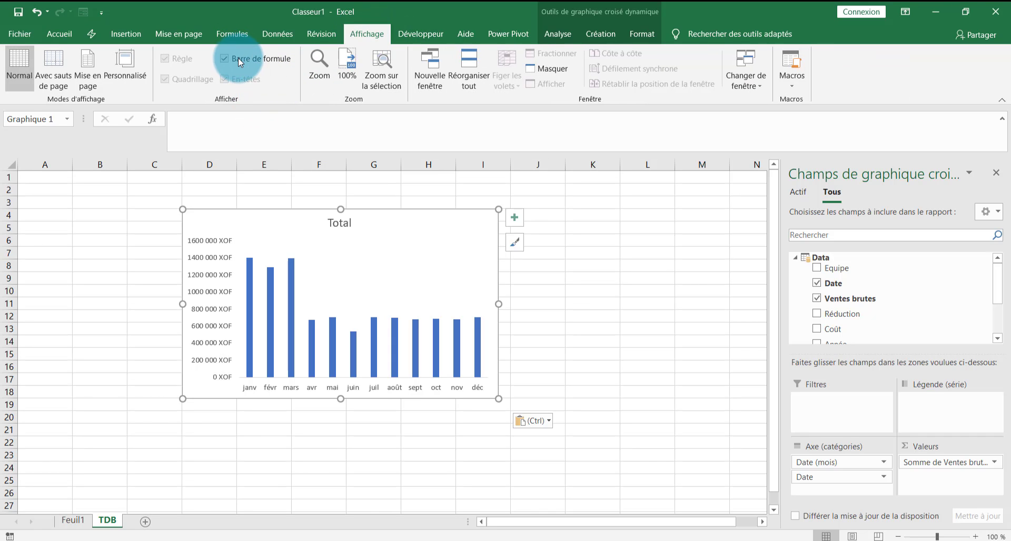
click(126, 215)
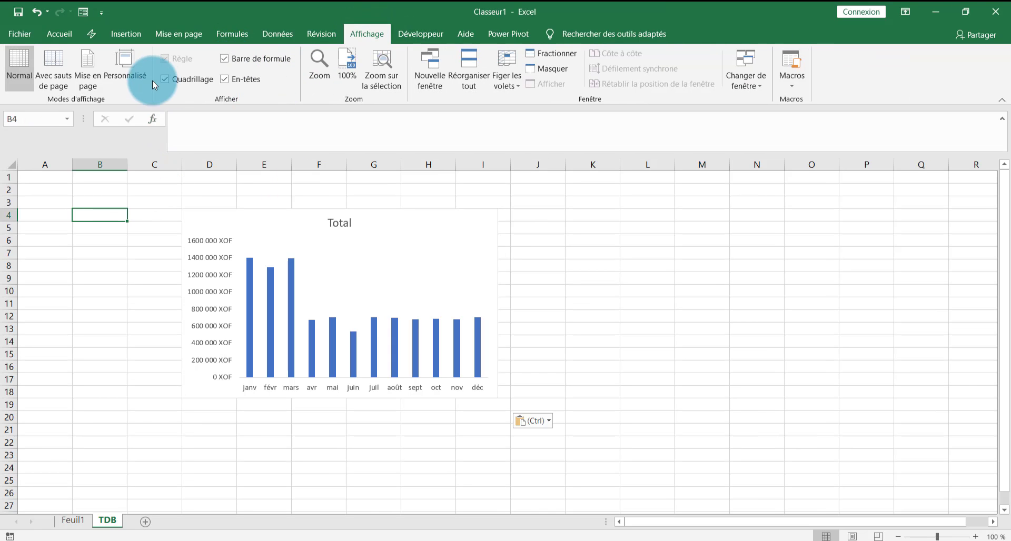
click(165, 79)
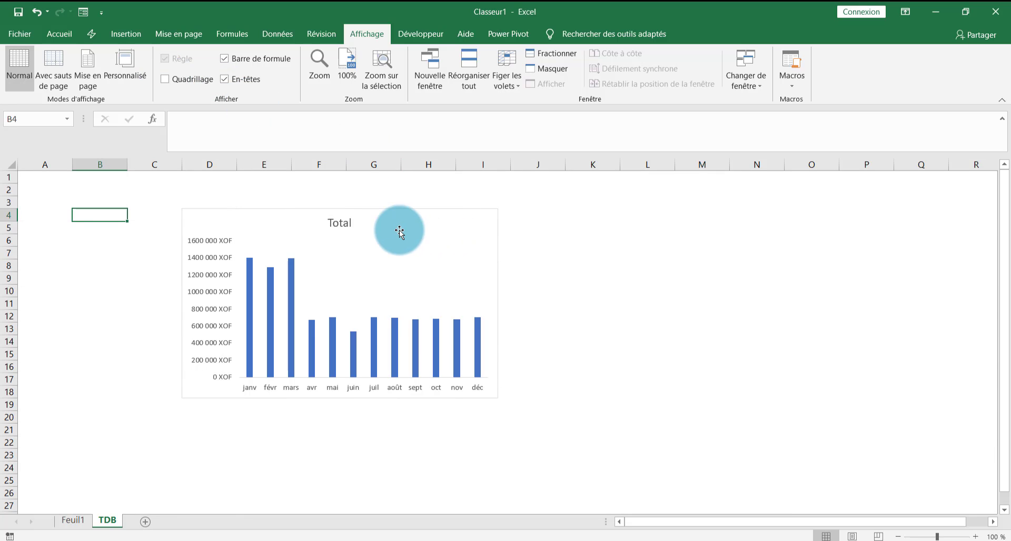
drag(399, 230, 441, 216)
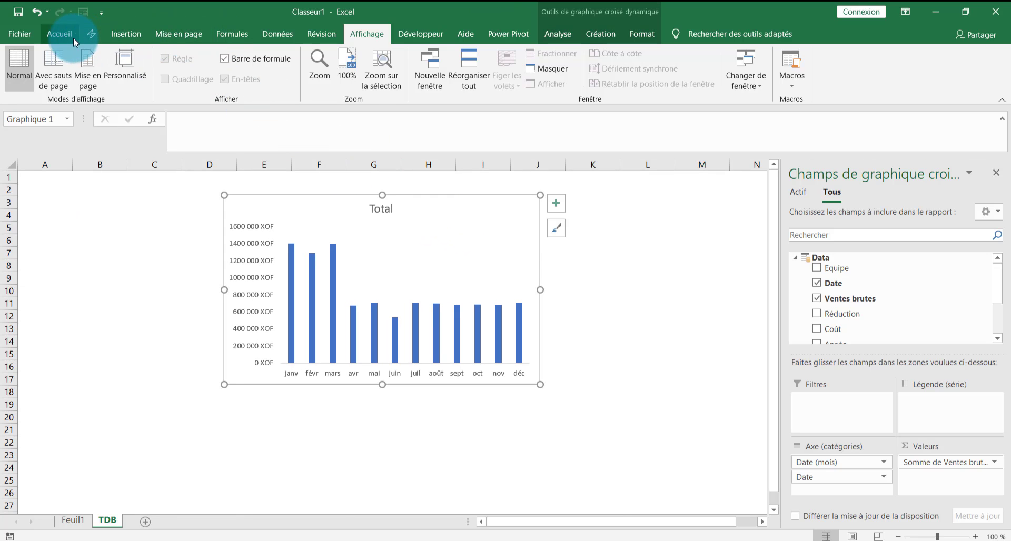
click(275, 303)
Step: Insert a second pivot table from the workbook's data model at cell A18 of Feuil1
click(73, 520)
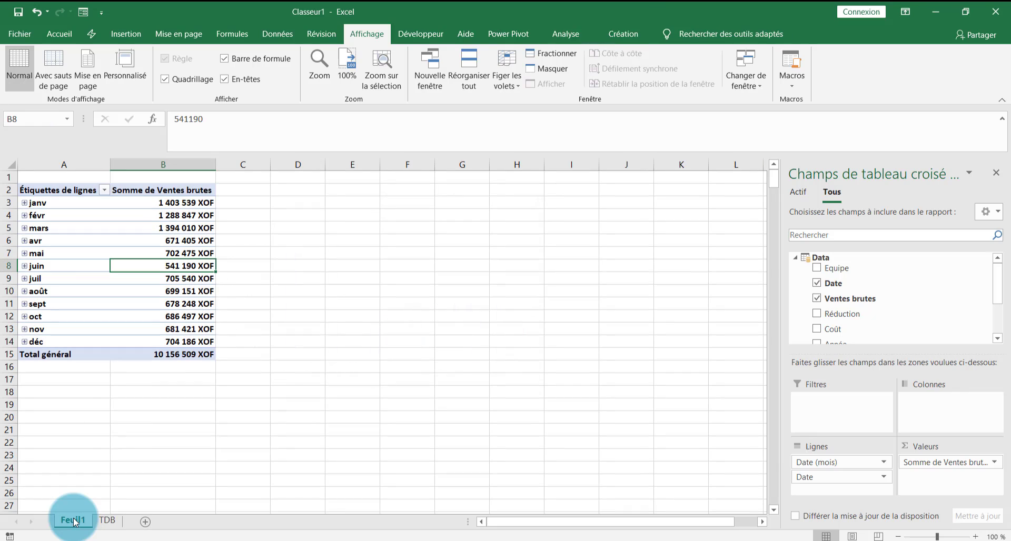
click(158, 396)
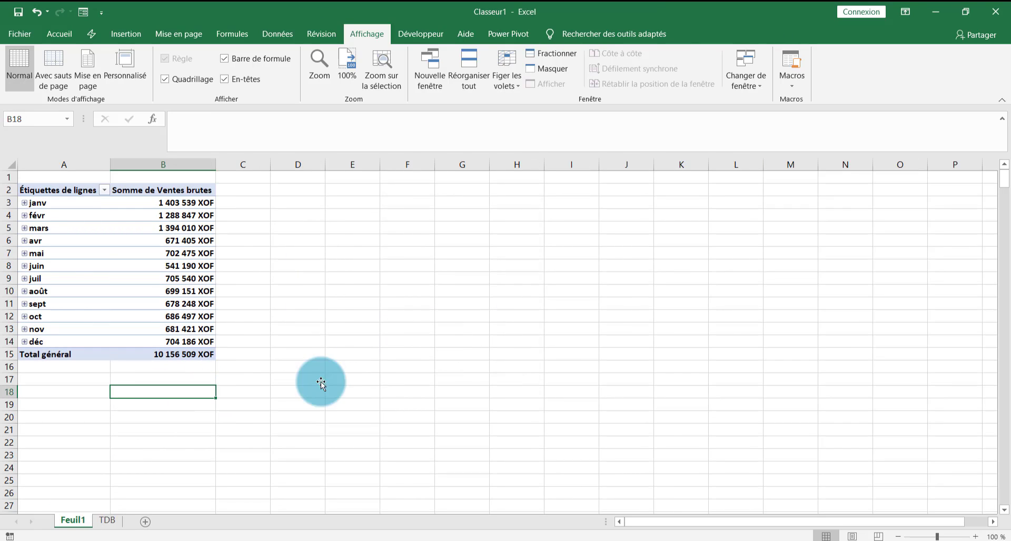
click(35, 395)
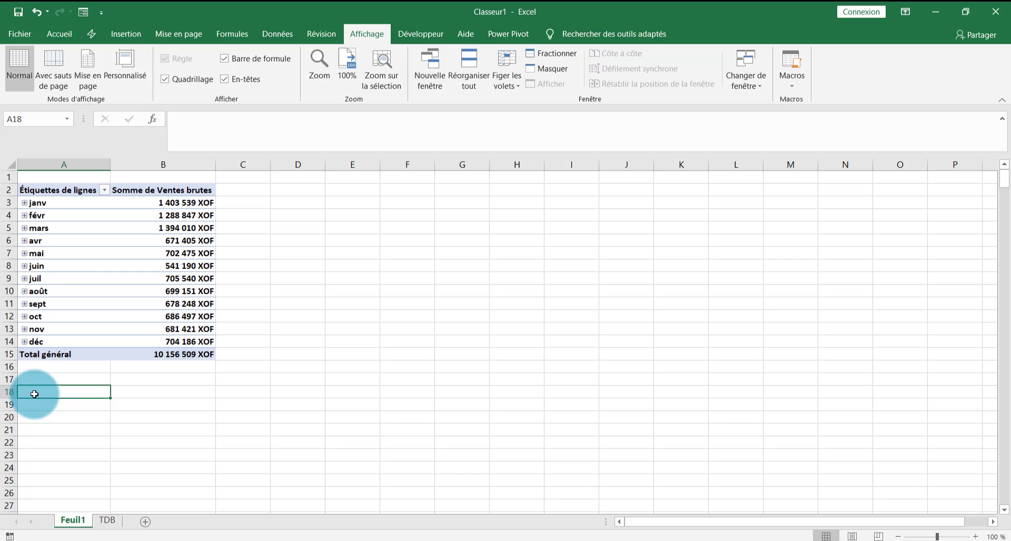
click(135, 32)
click(31, 69)
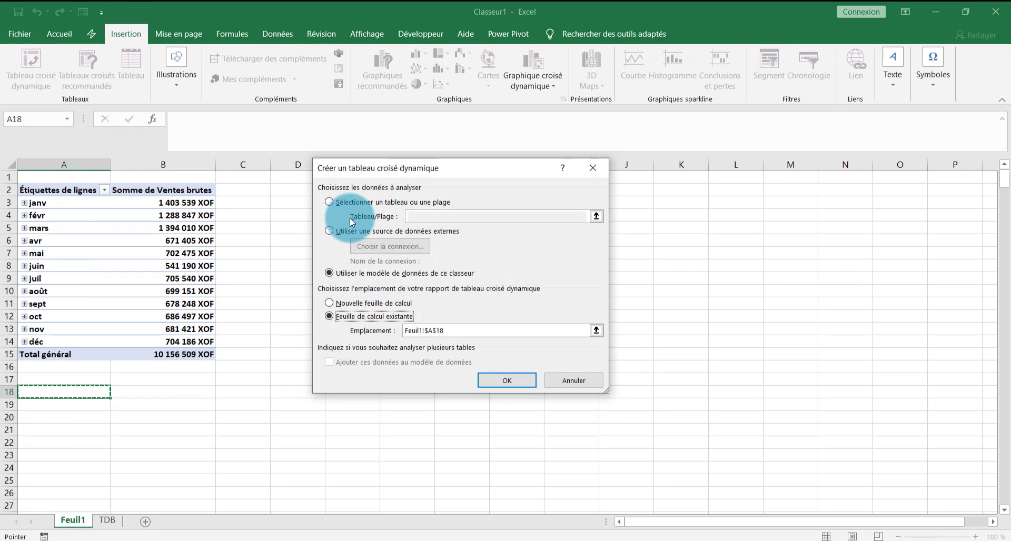
click(494, 381)
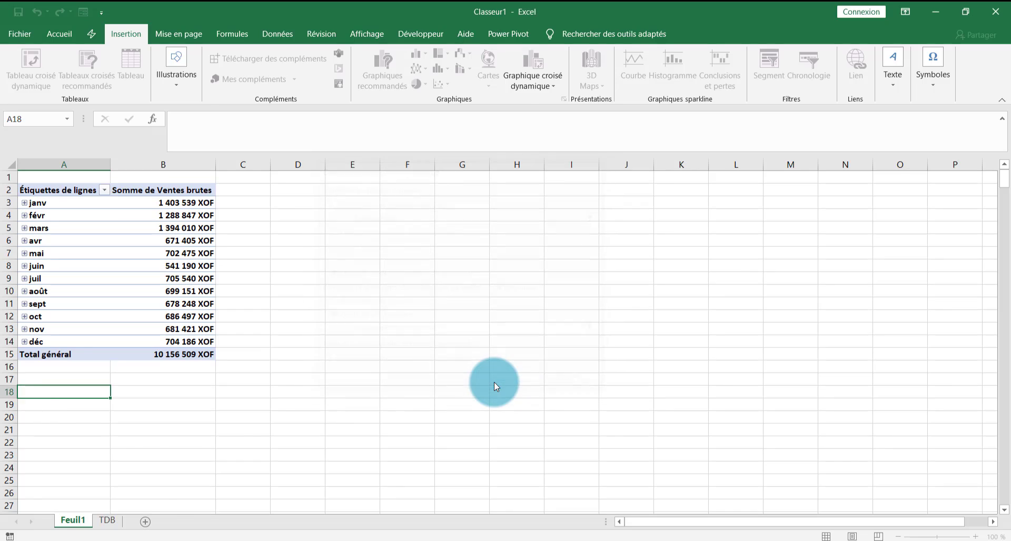
Step: Build the new pivot table with Equipe as rows and Ventes brutes as values
click(796, 257)
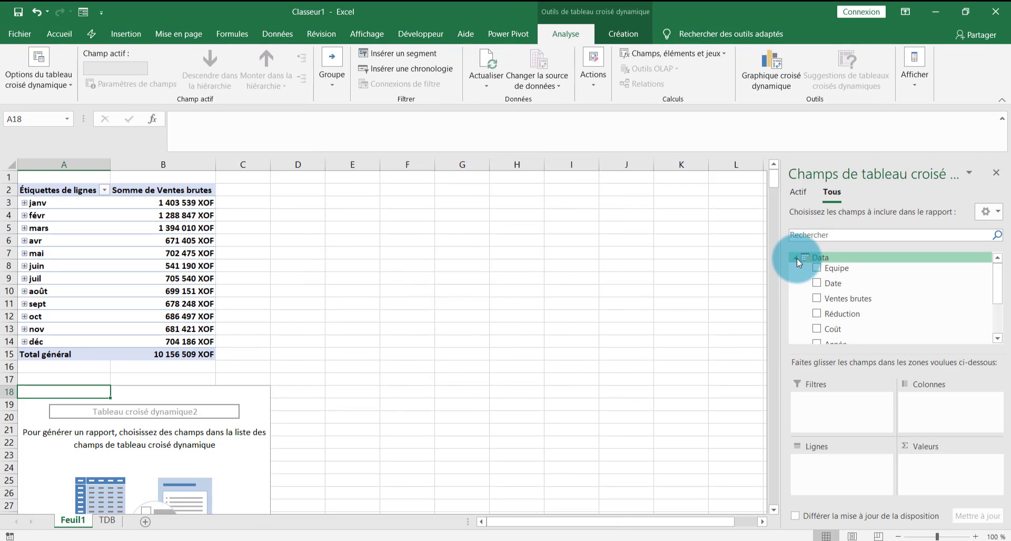
drag(963, 263, 830, 474)
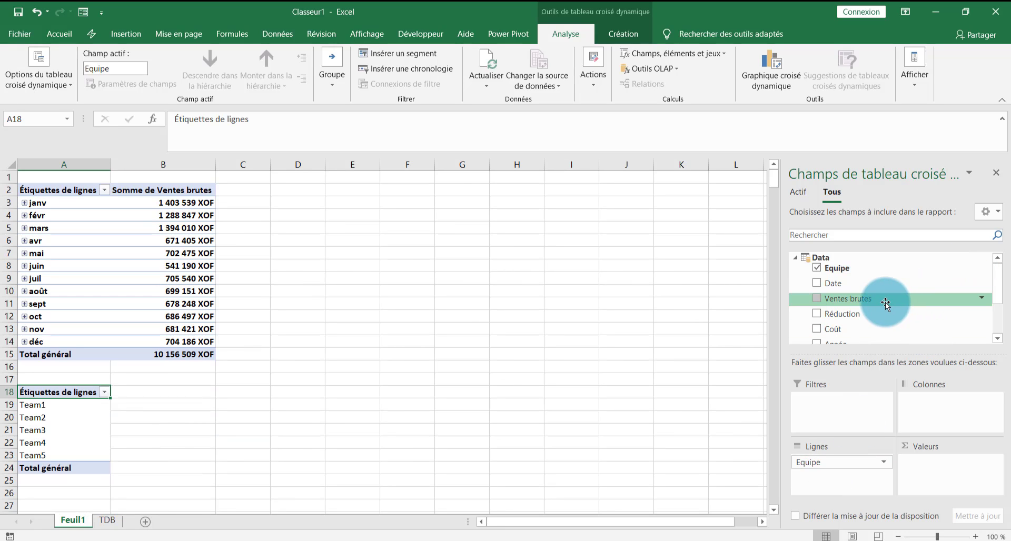
drag(894, 299, 948, 462)
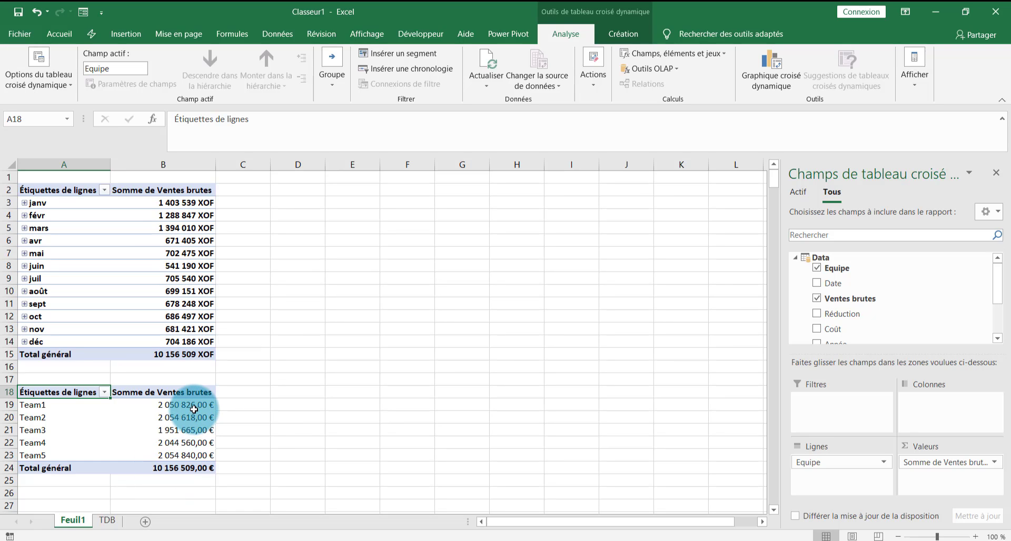
Step: Show the team pivot table's gross sales values as a percentage of the grand total (% du total général)
mouse_move(195, 409)
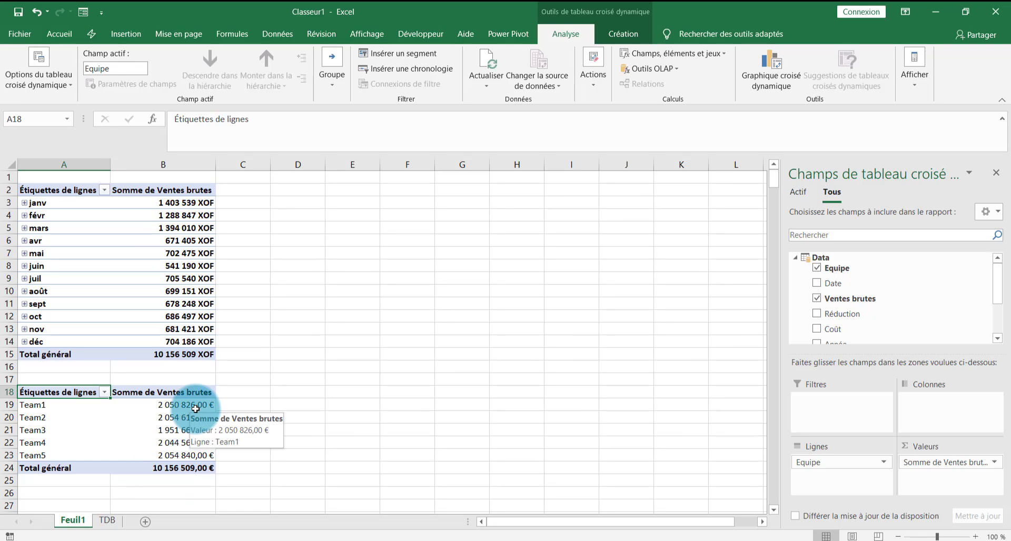
click(195, 408)
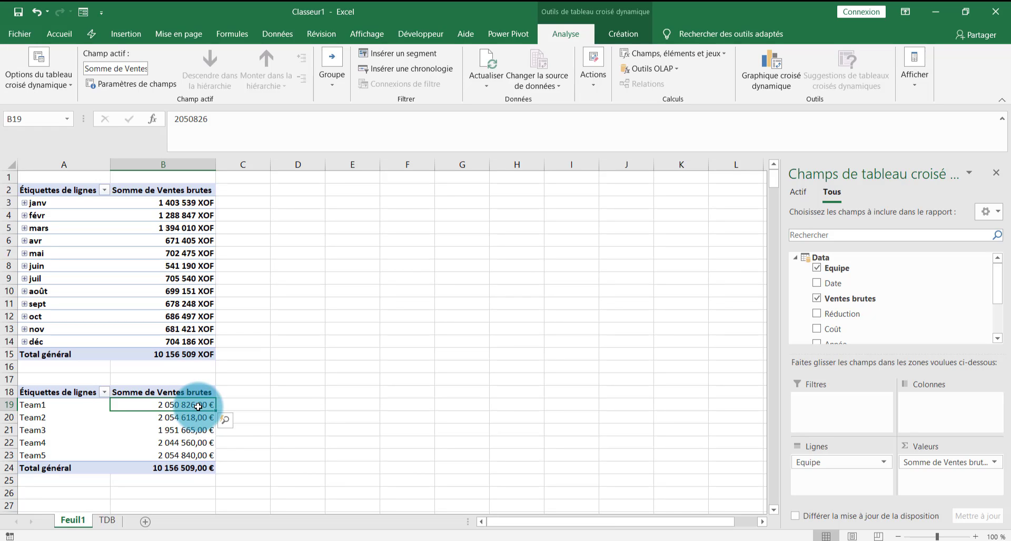
mouse_move(198, 406)
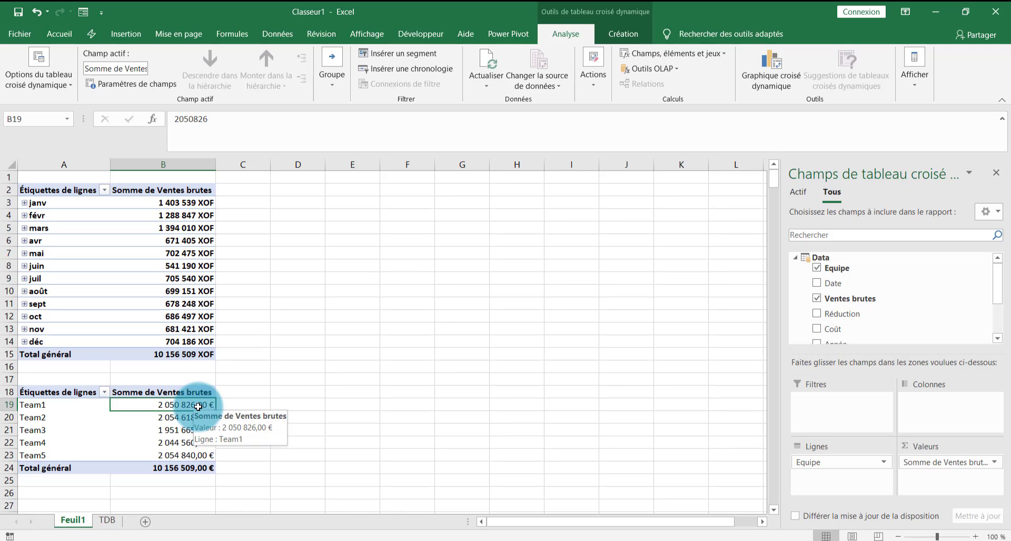
right_click(198, 407)
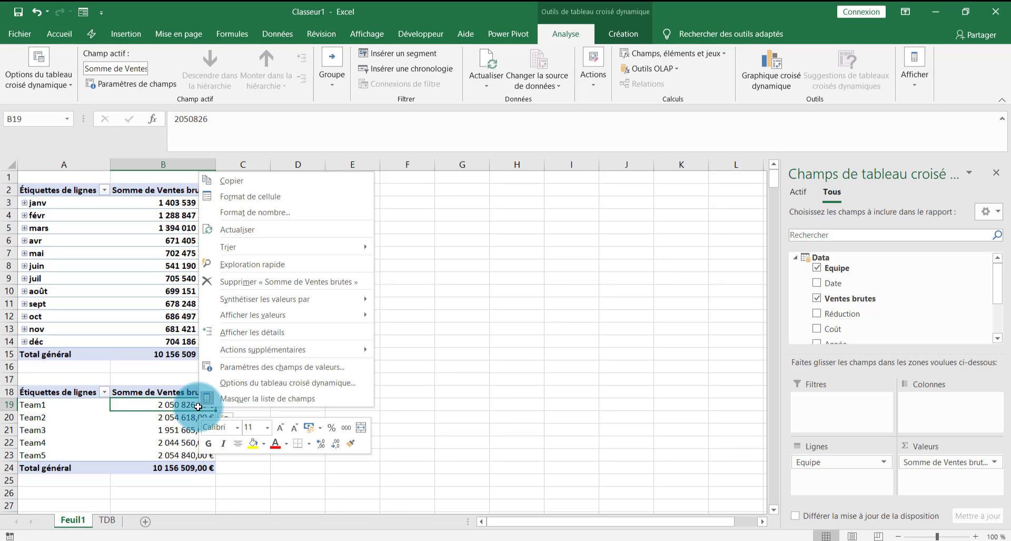
click(250, 369)
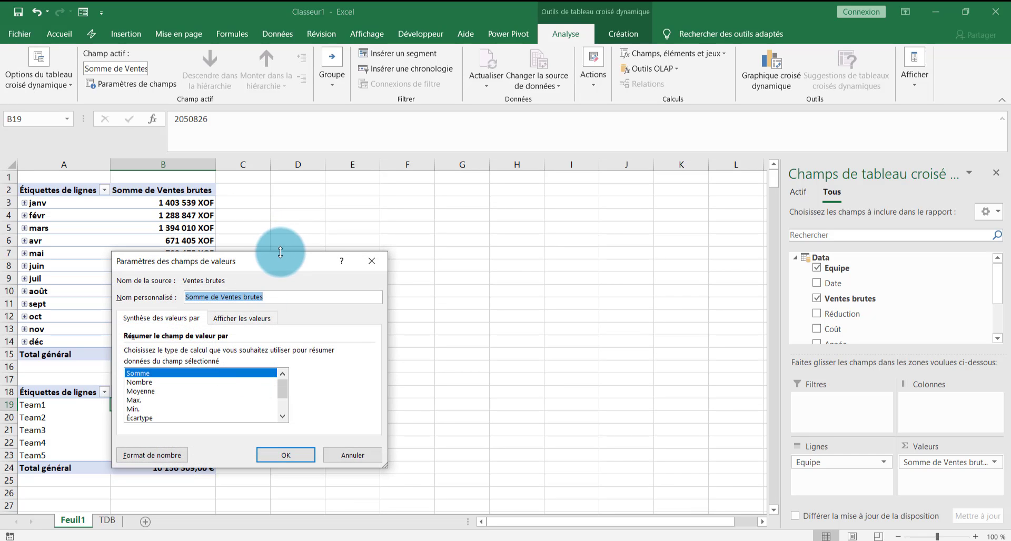
double_click(281, 252)
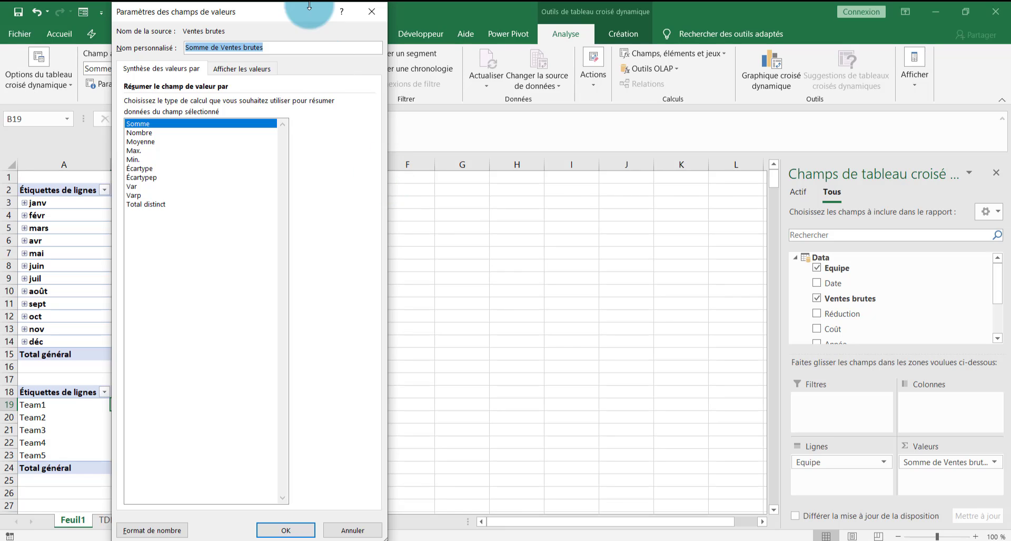
drag(298, 4, 420, 216)
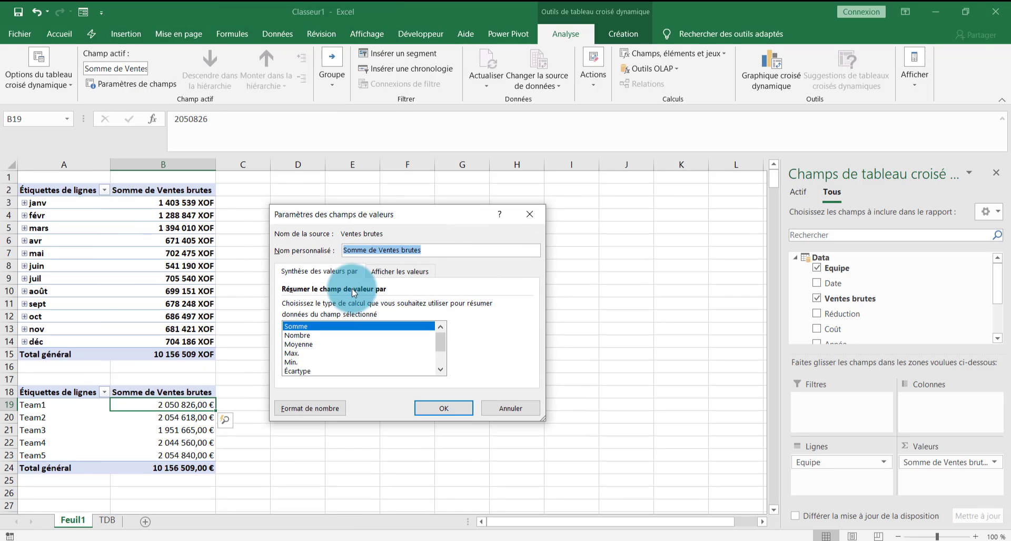
click(401, 270)
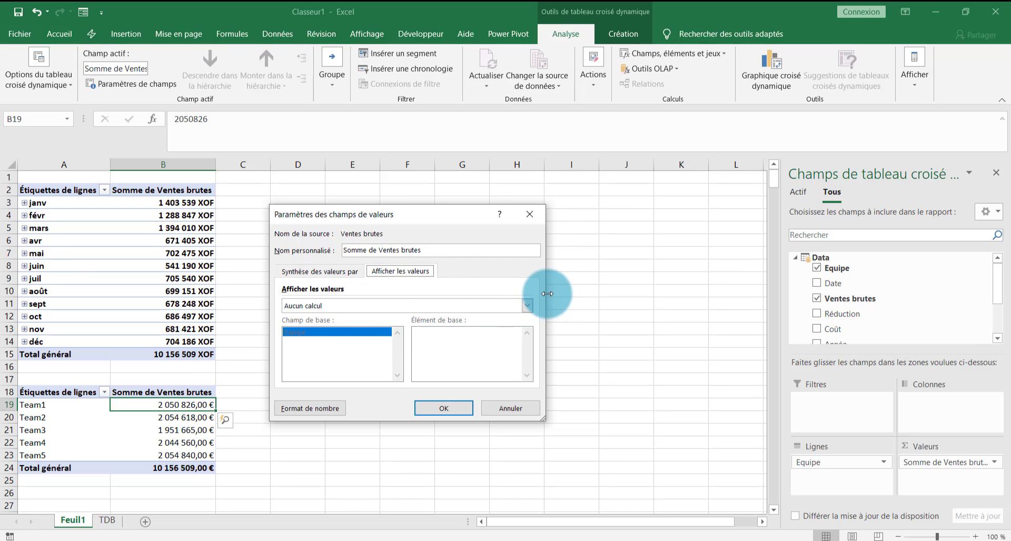
click(526, 306)
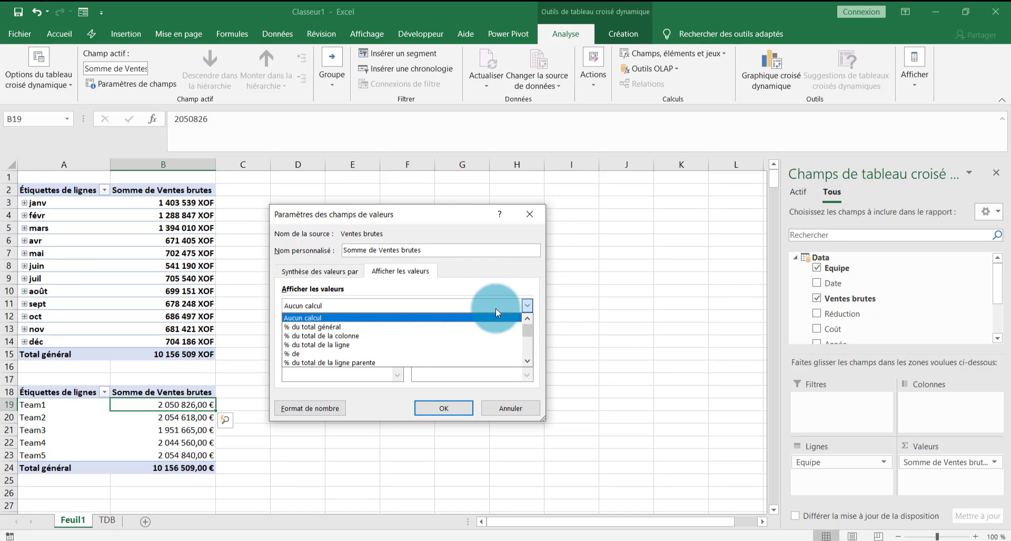
click(365, 328)
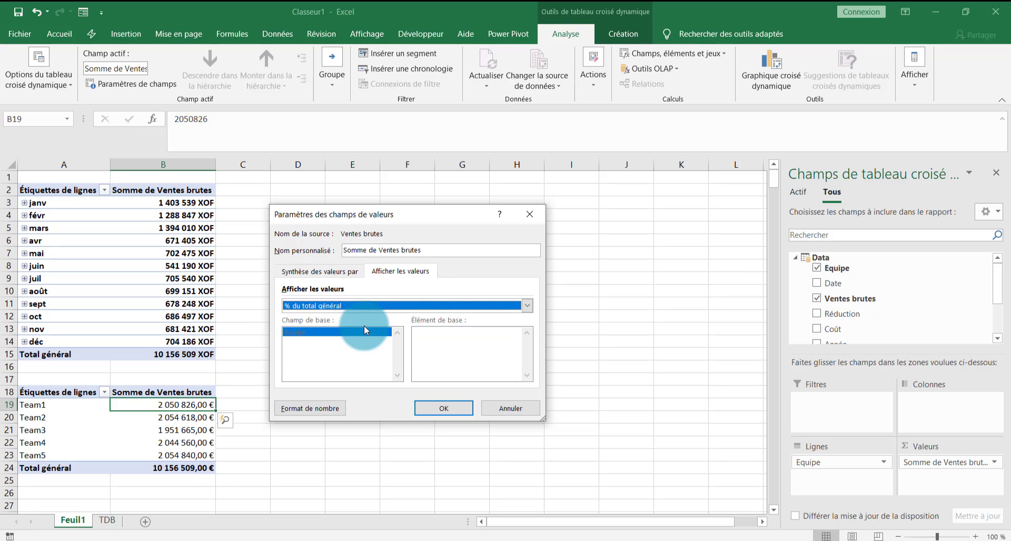
click(468, 409)
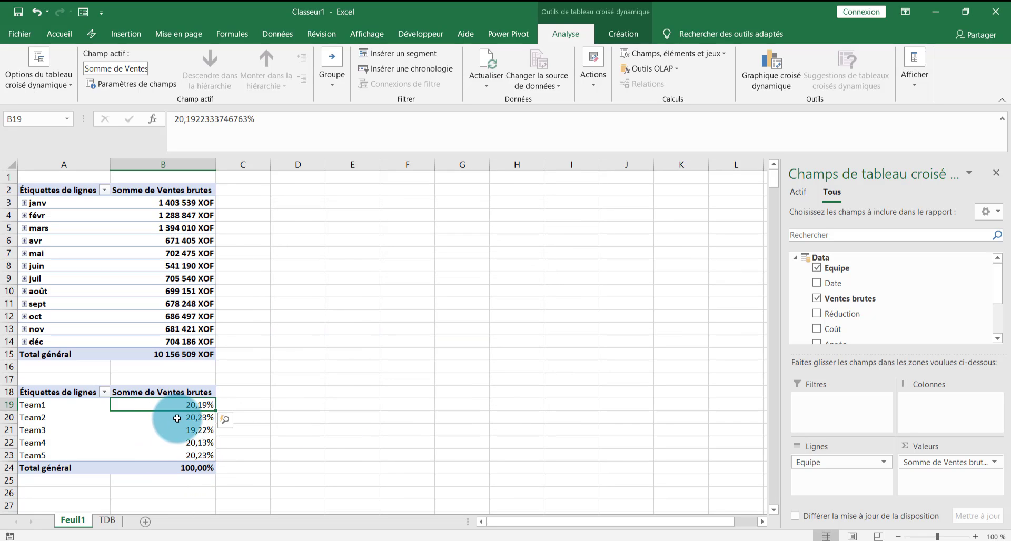
Step: Insert a 3D pie pivot chart (Secteurs en 3D) of the team sales shares and move it further right on the sheet
mouse_move(176, 418)
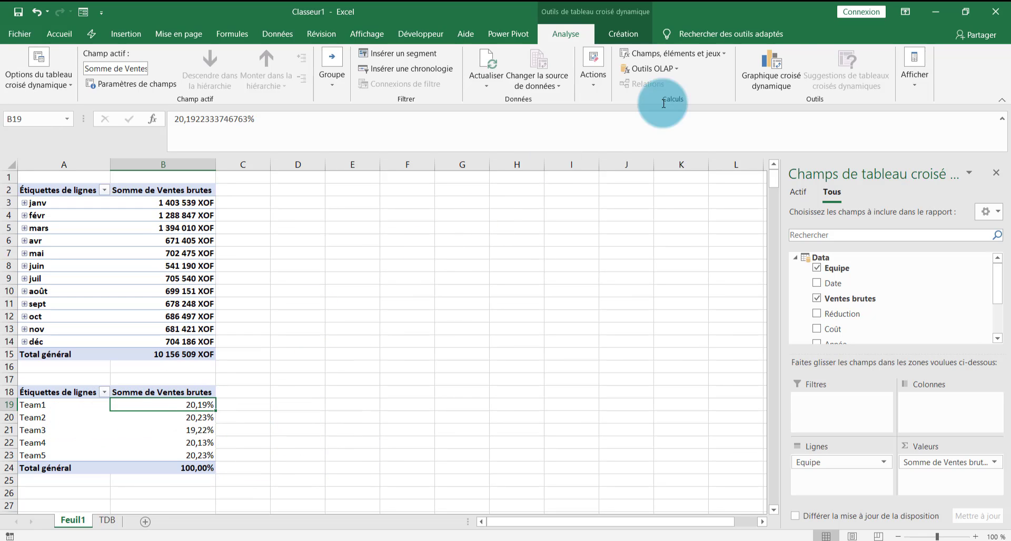
click(784, 72)
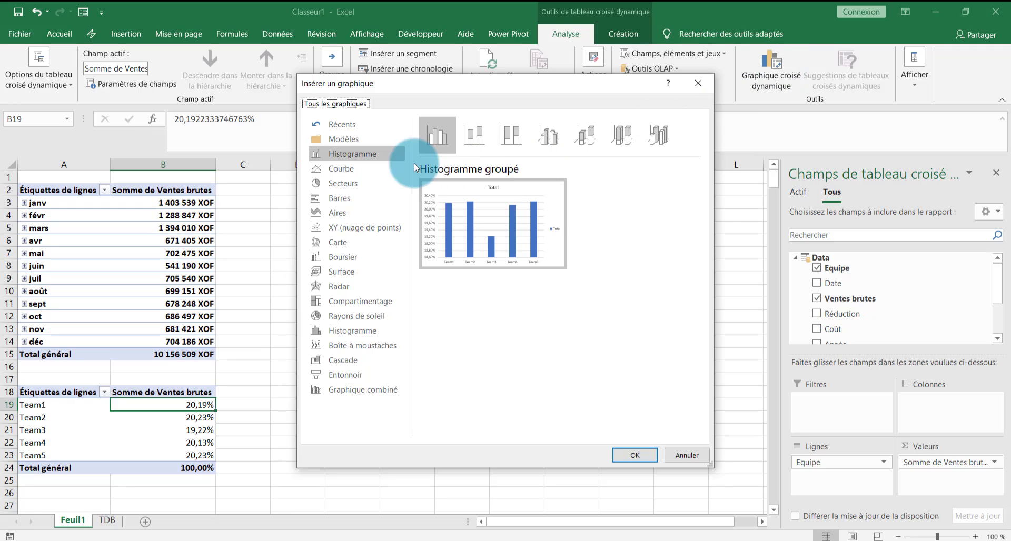
click(356, 184)
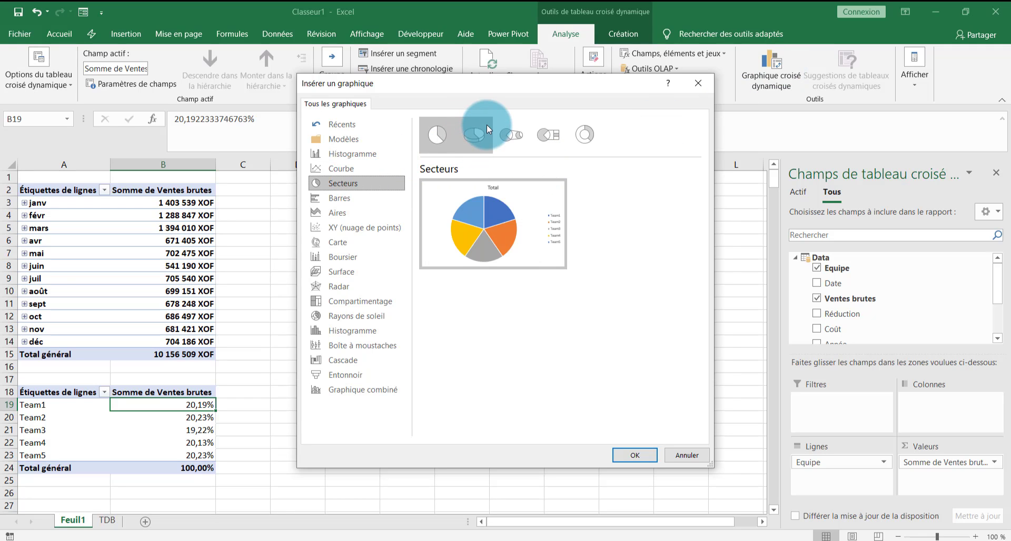
click(486, 124)
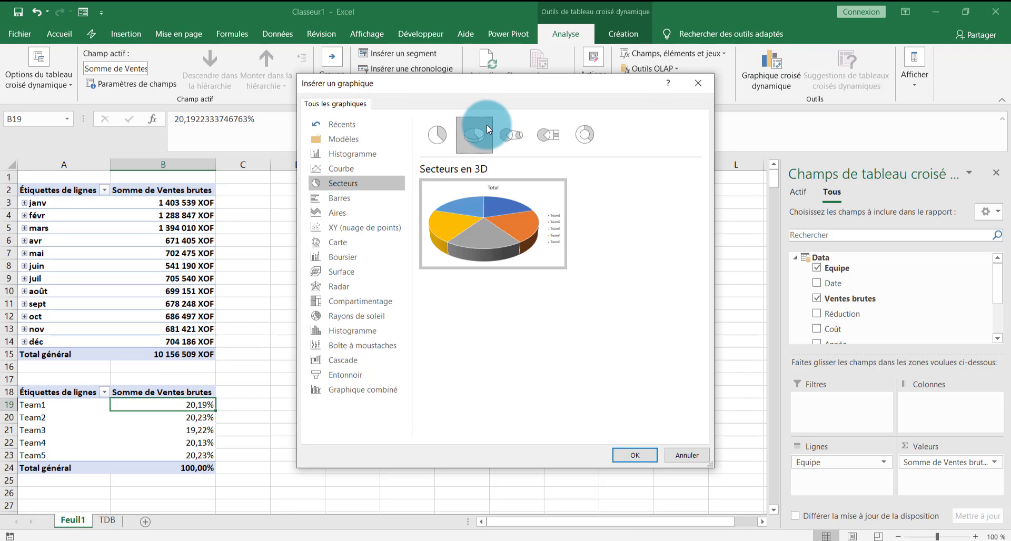
click(633, 452)
drag(520, 253, 605, 254)
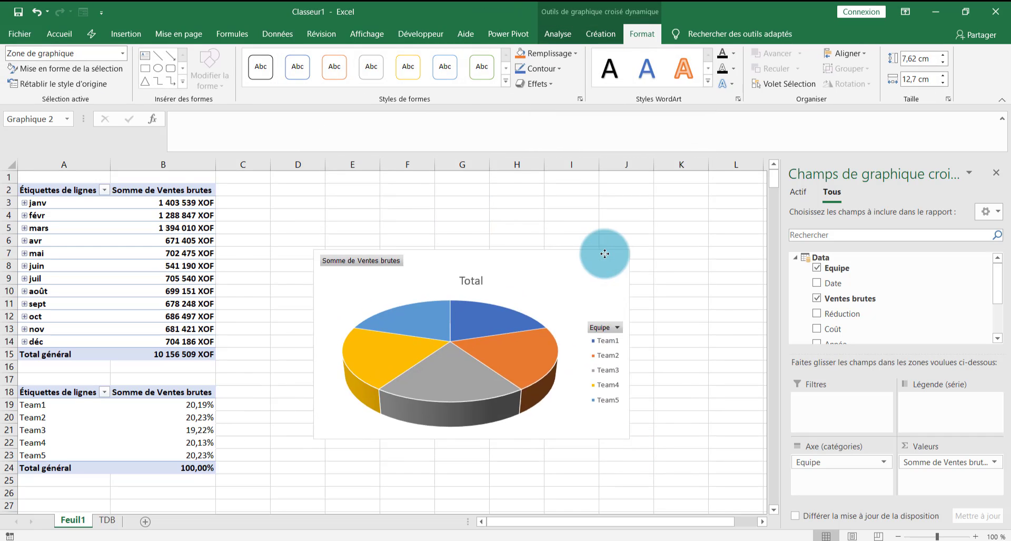
Step: Hide all field buttons on the team sales pie chart and remove its legend
right_click(441, 254)
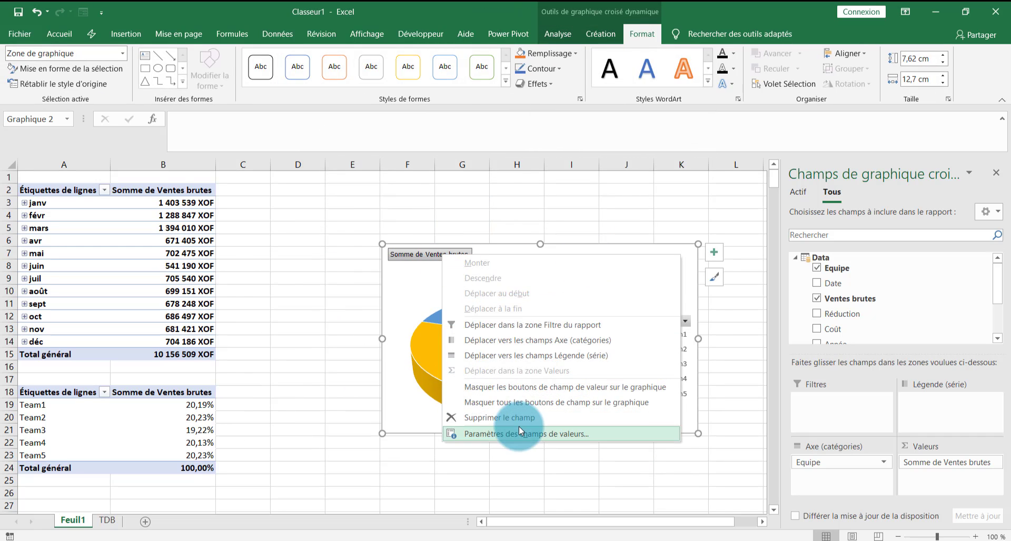
click(512, 402)
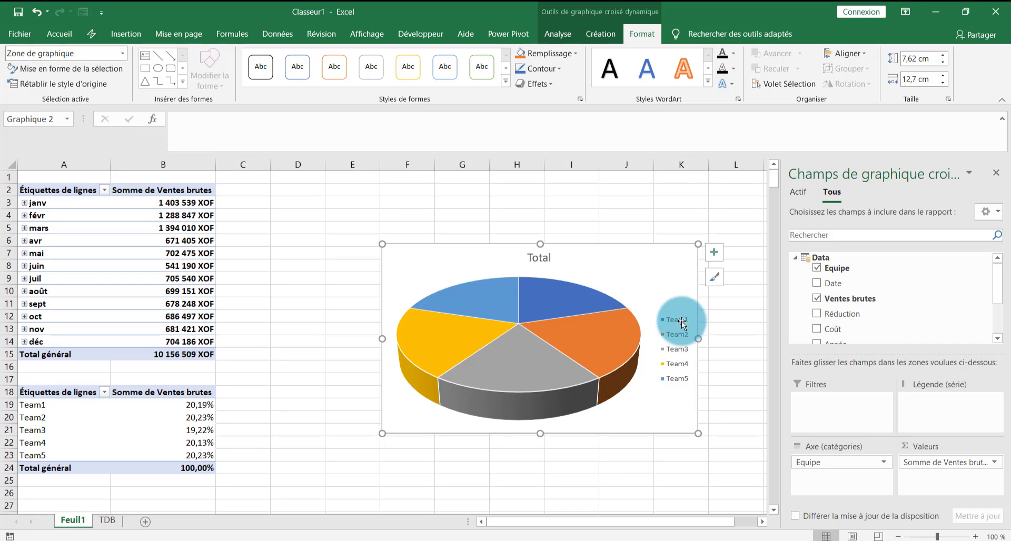
click(713, 253)
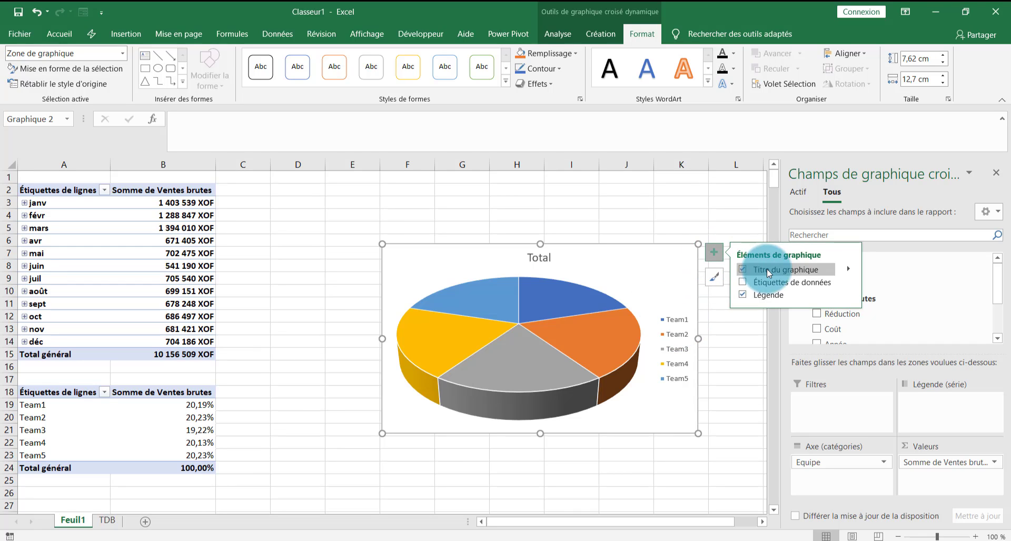
click(744, 290)
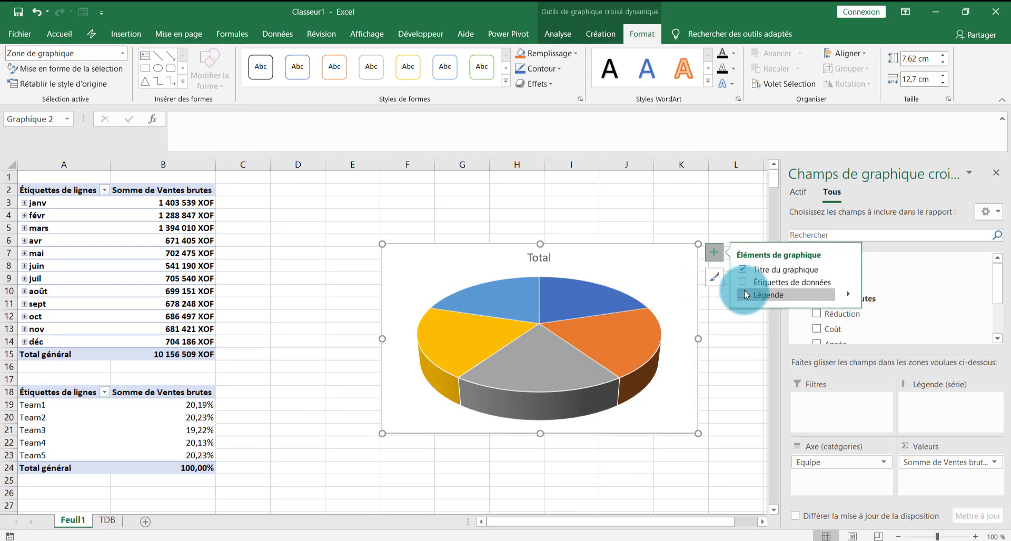
Step: Change the pie chart's title to "Participation des ventes par Equipe"
click(543, 256)
double_click(544, 256)
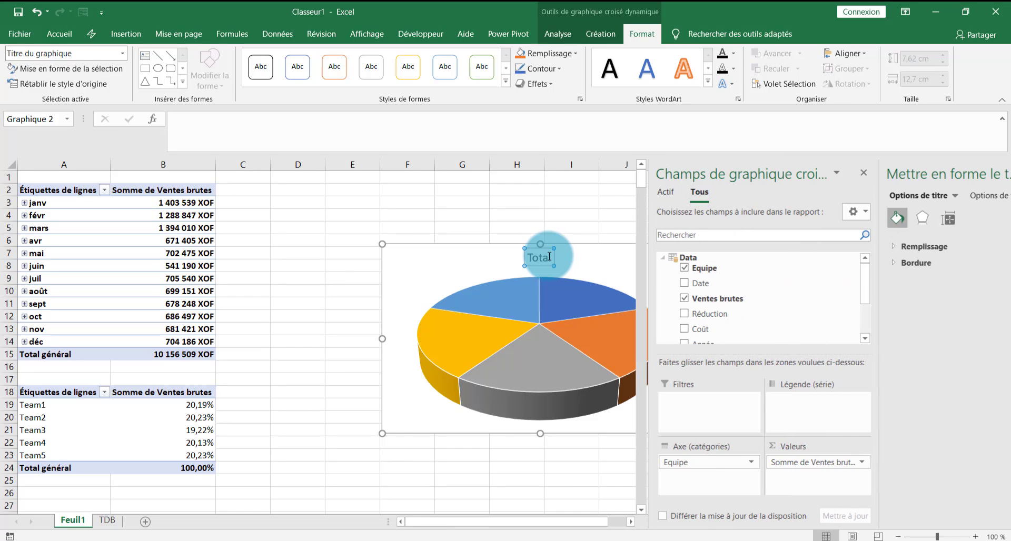
drag(525, 258, 536, 258)
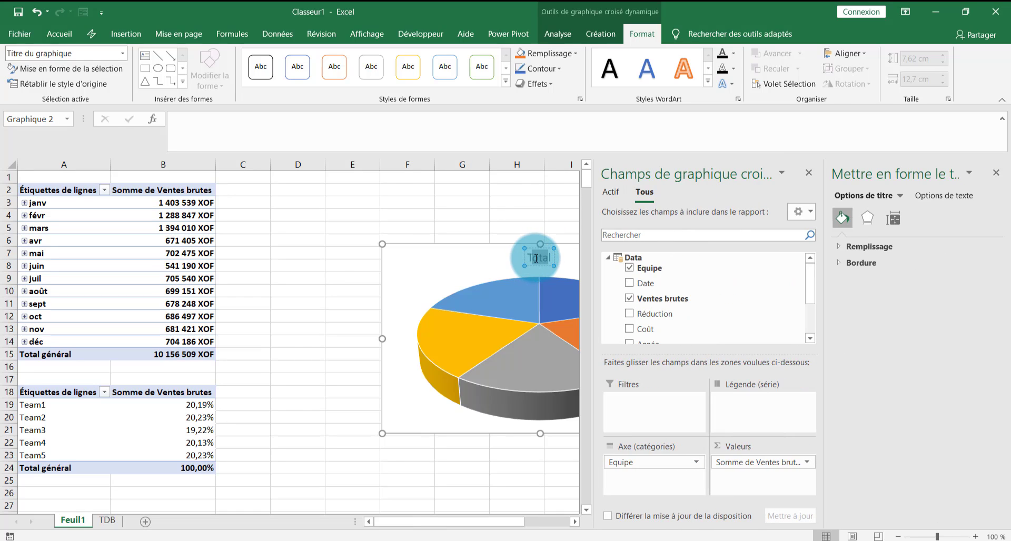
click(995, 172)
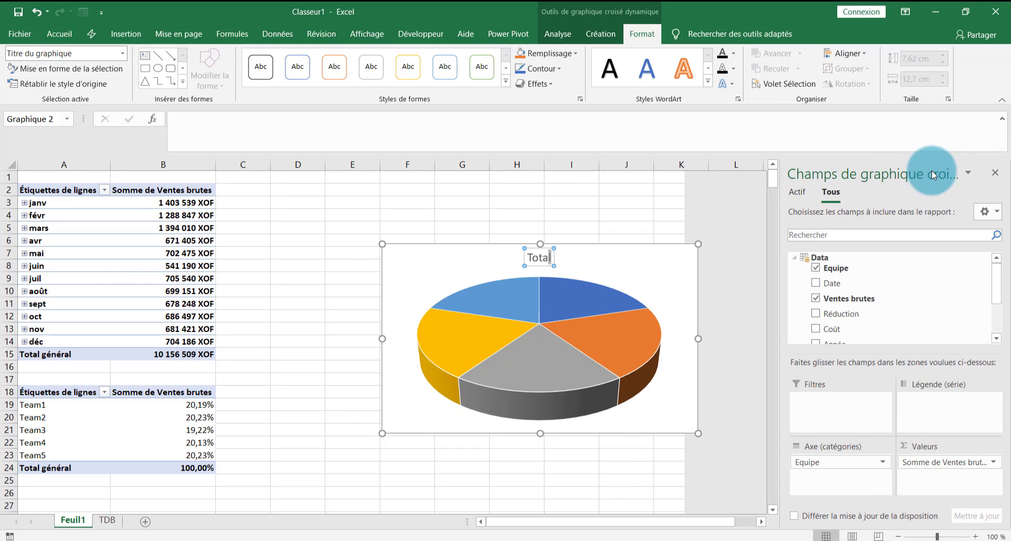
double_click(544, 257)
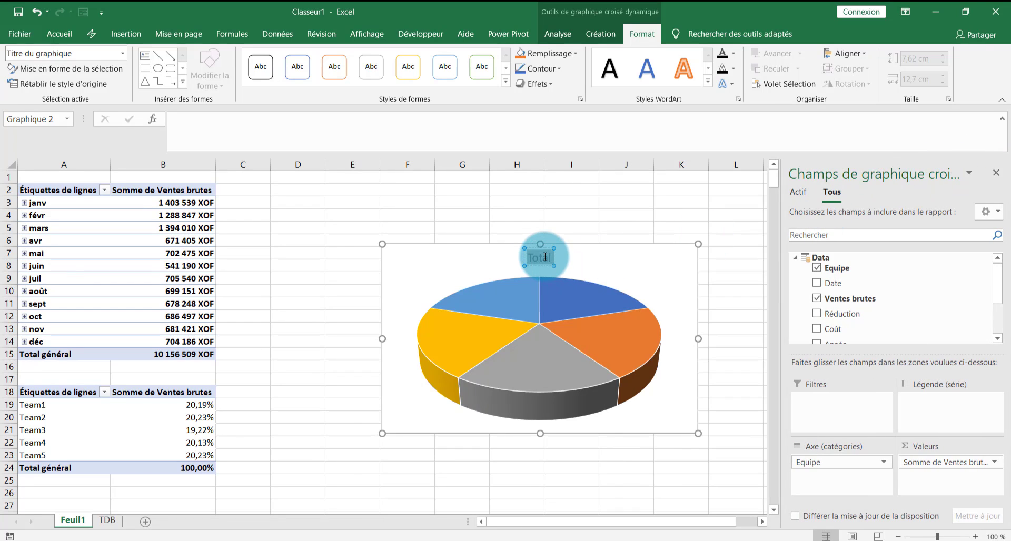
text(Participation)
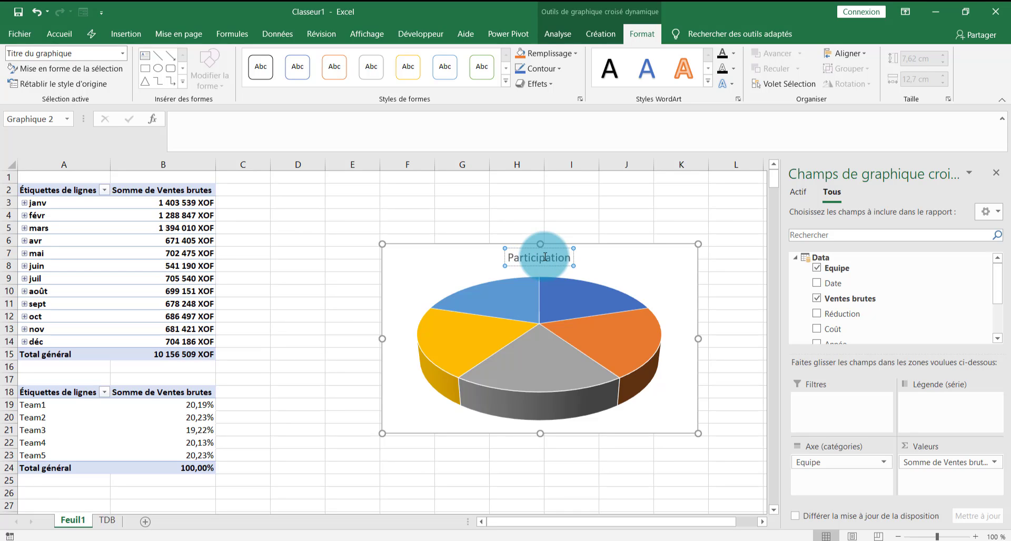
text( au c)
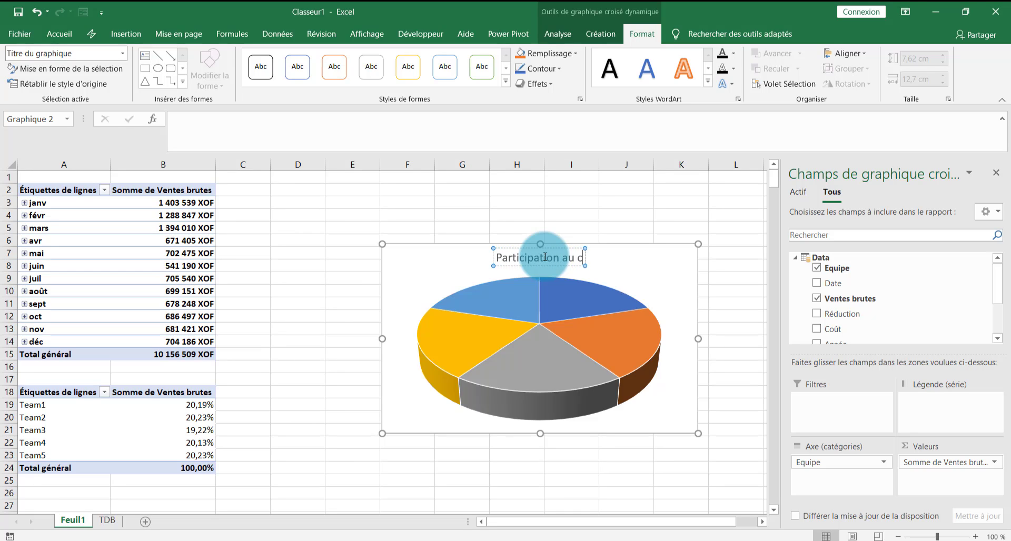
text(hiffre d'a)
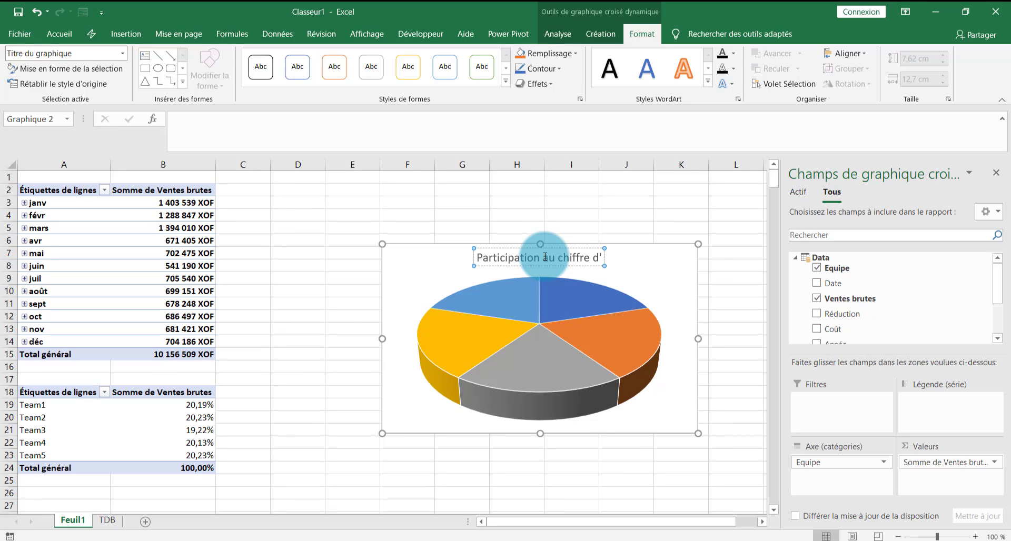
text(ffaire)
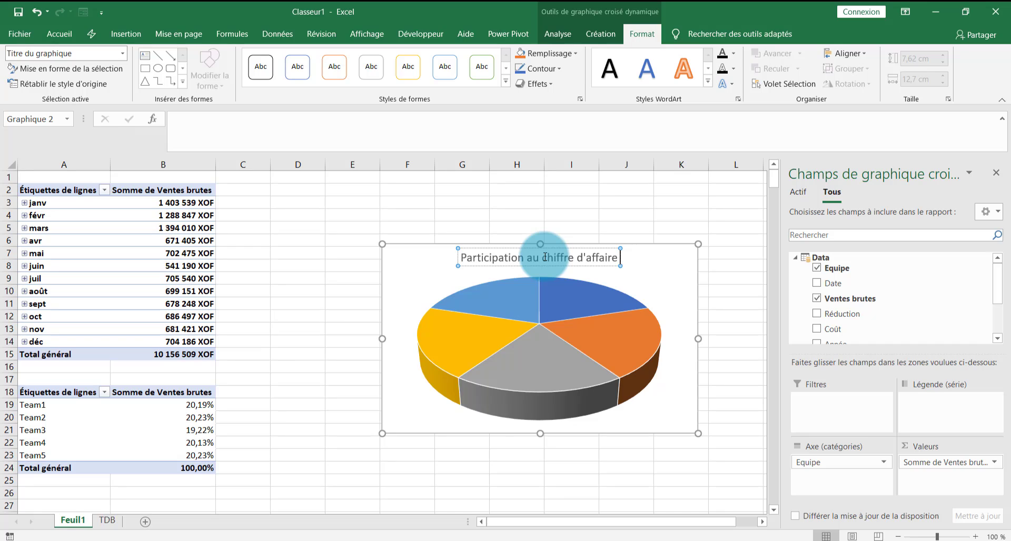
text( par)
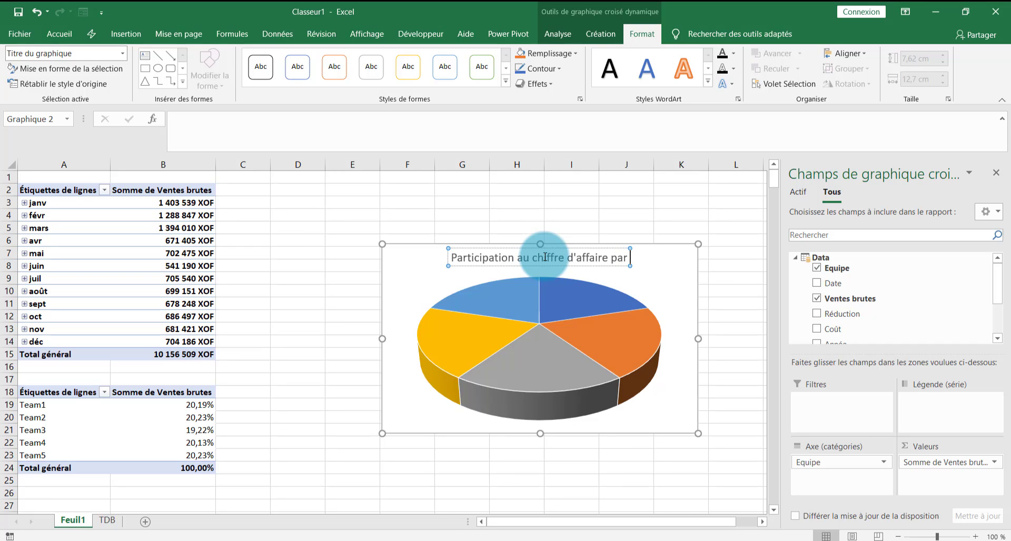
key(BackSpace)
key(BackSpace)
key(BackSpace)
key(BackSpace)
key(BackSpace)
key(BackSpace)
key(BackSpace)
key(BackSpace)
key(BackSpace)
key(BackSpace)
key(BackSpace)
key(BackSpace)
key(BackSpace)
key(BackSpace)
key(BackSpace)
key(BackSpace)
key(BackSpace)
key(BackSpace)
key(BackSpace)
key(BackSpace)
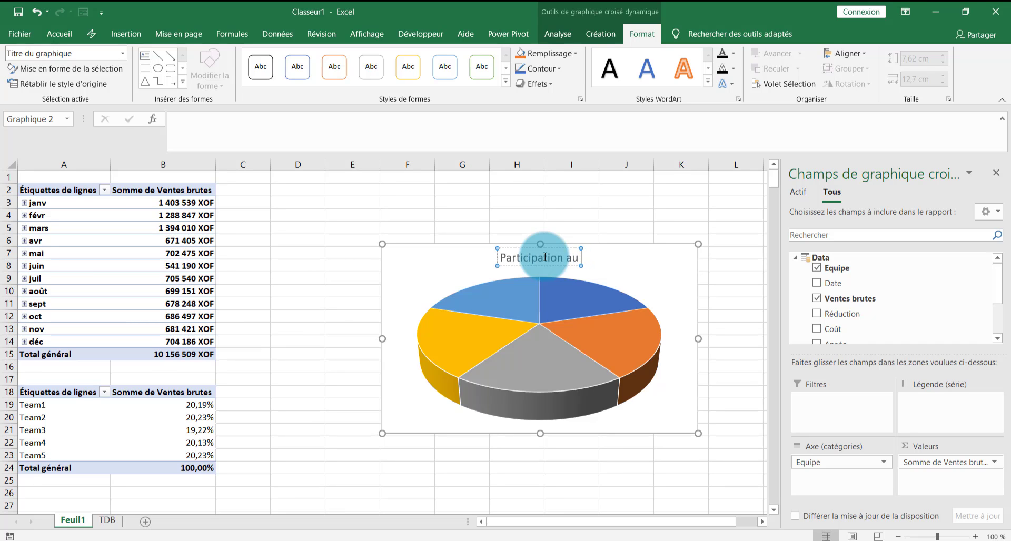
key(BackSpace)
key(BackSpace)
key(BackSpace)
text(des vente)
text(s)
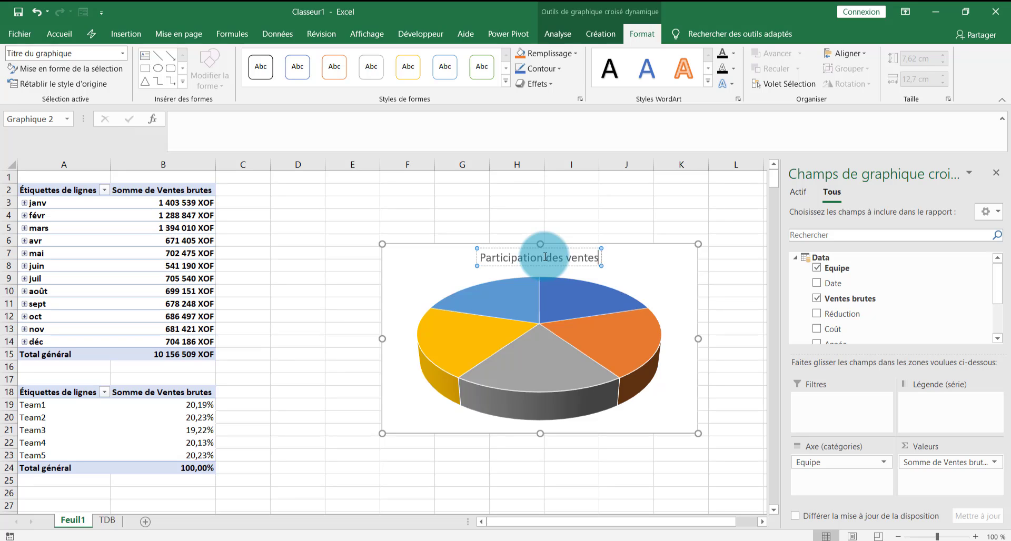
text( par Equipe)
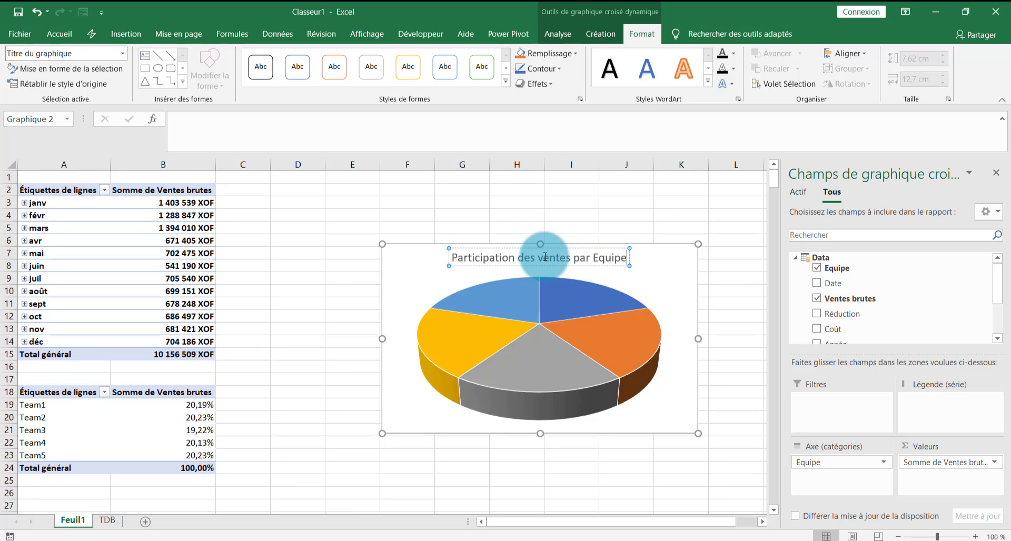
click(650, 270)
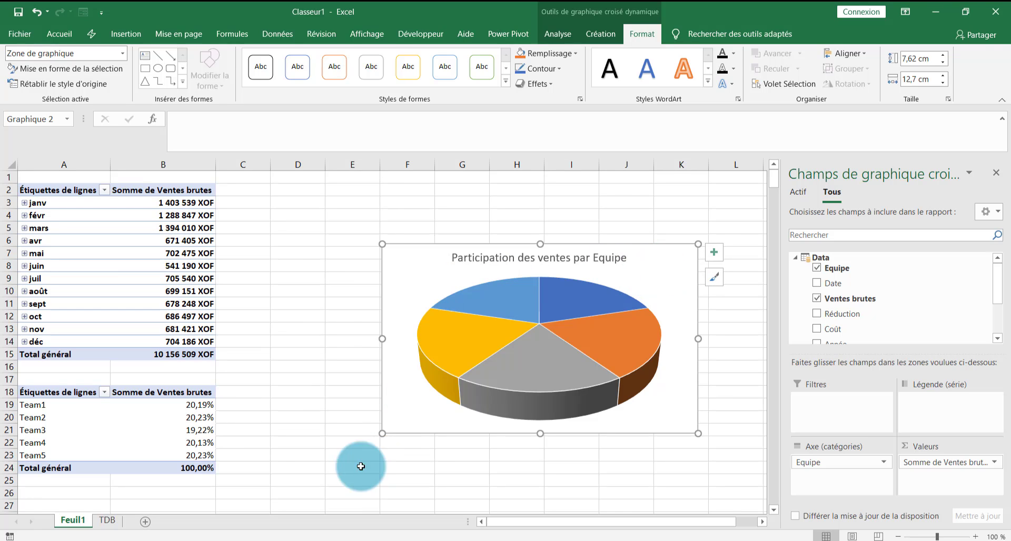
Step: Move the pie chart from Feuil1 to the TDB sheet, placing it at cell K8
click(107, 520)
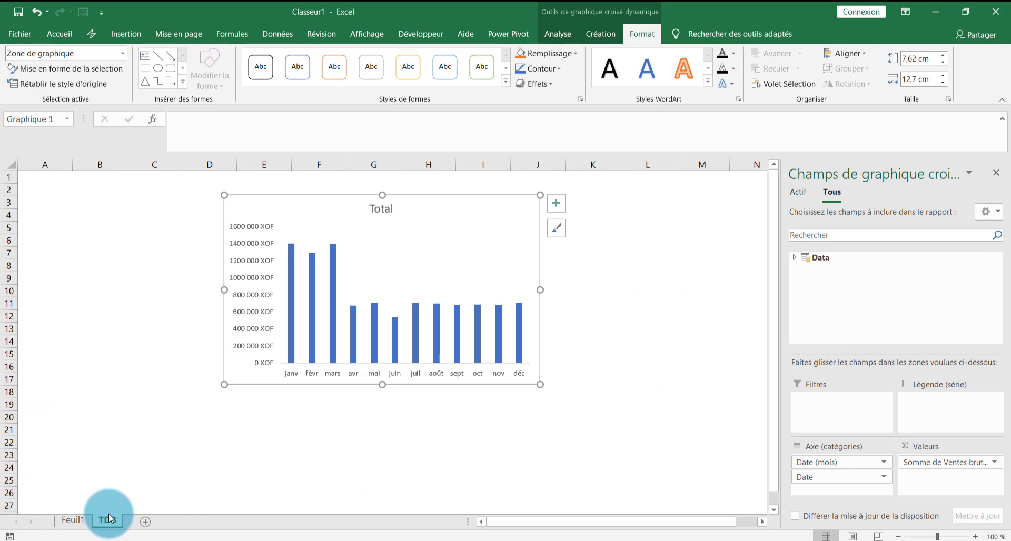
click(74, 520)
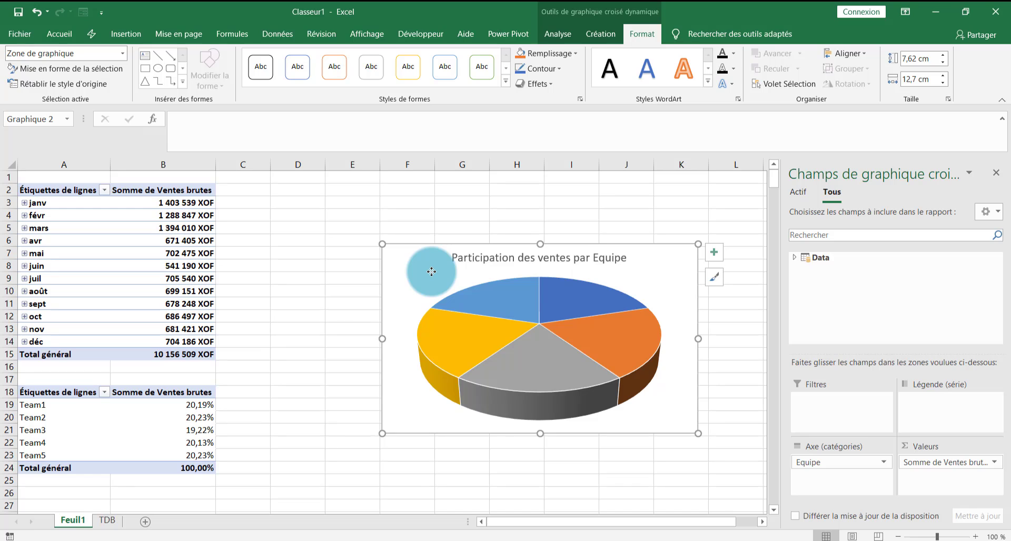
key(ctrl+x)
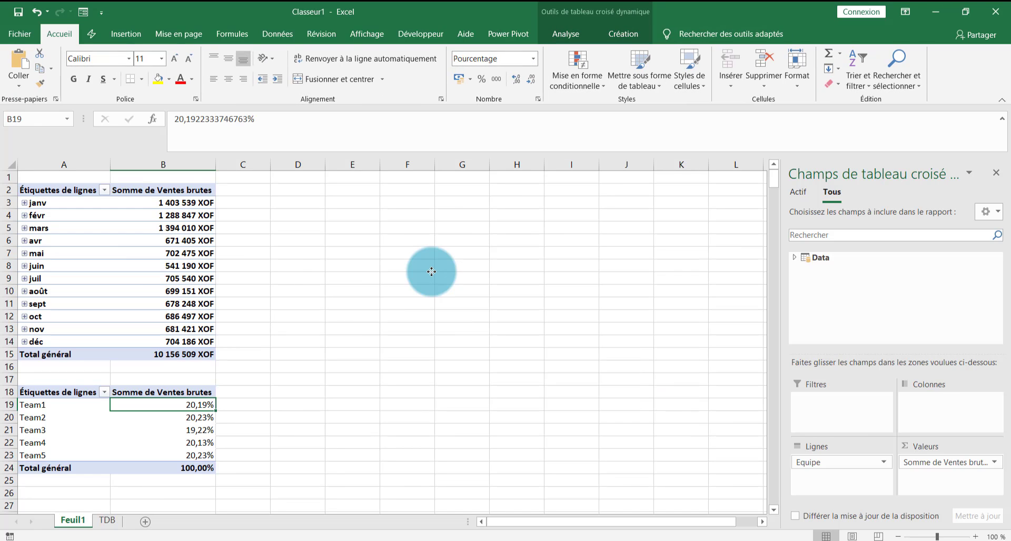
click(108, 522)
click(616, 267)
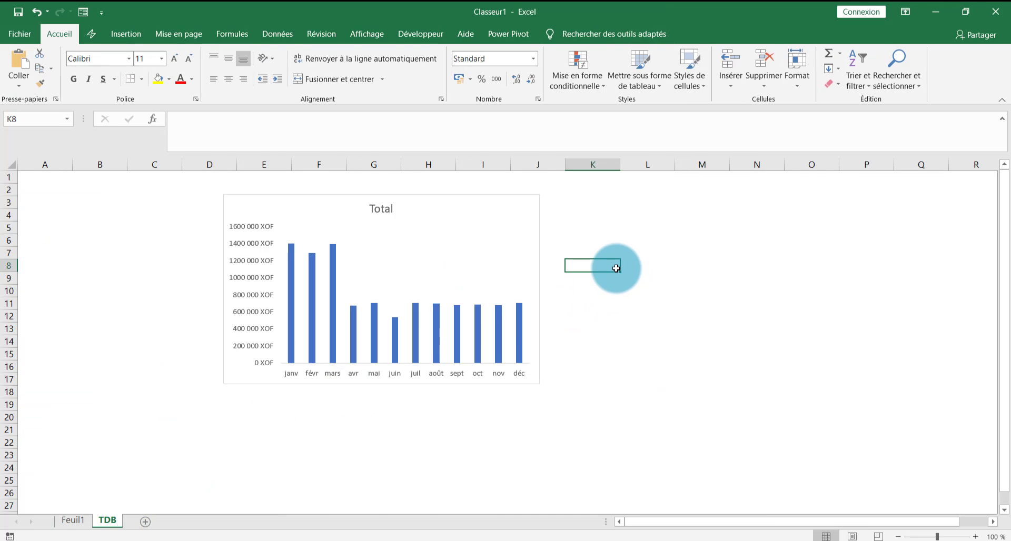
key(ctrl+v)
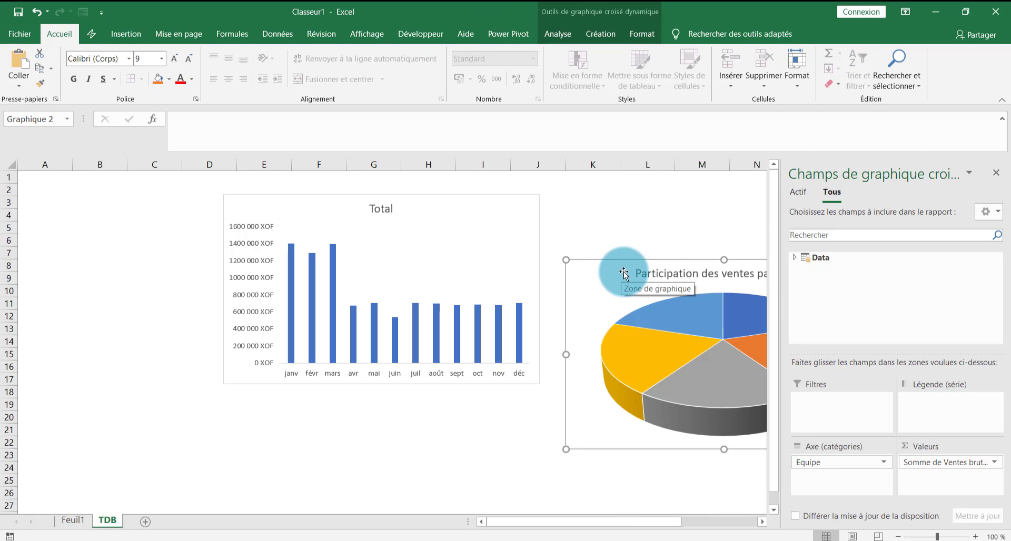
Step: Arrange the monthly column chart and the pie chart side by side near the top of the TDB sheet
drag(626, 271, 591, 202)
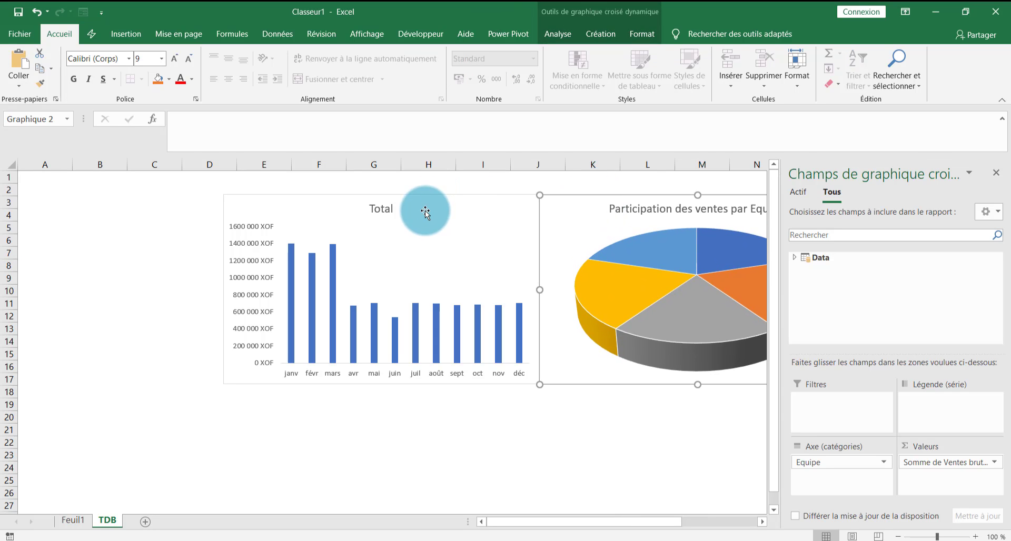
drag(425, 211, 289, 209)
drag(560, 204, 443, 199)
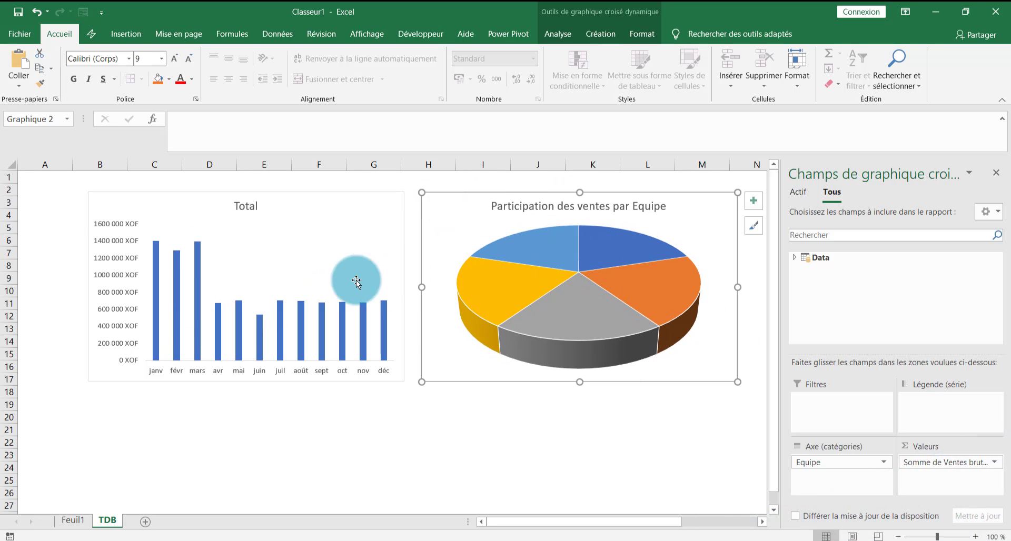
Step: Recolour the team pie chart with the blue monochrome palette
click(494, 206)
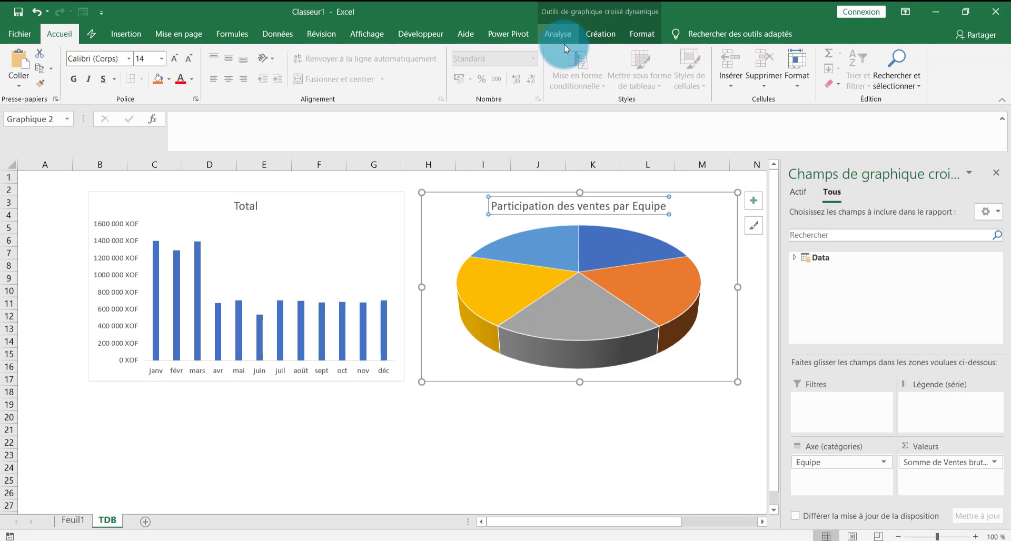
click(596, 32)
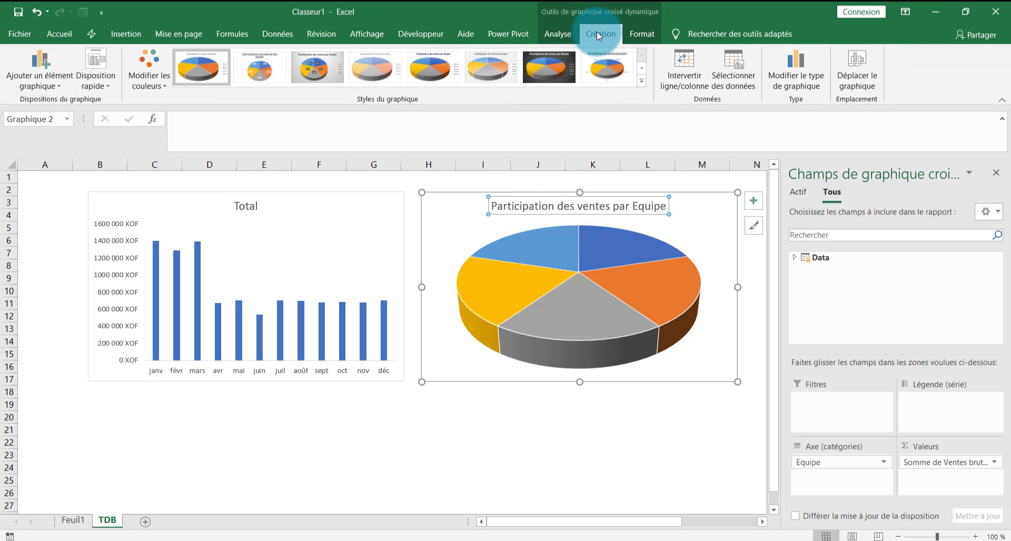
click(150, 93)
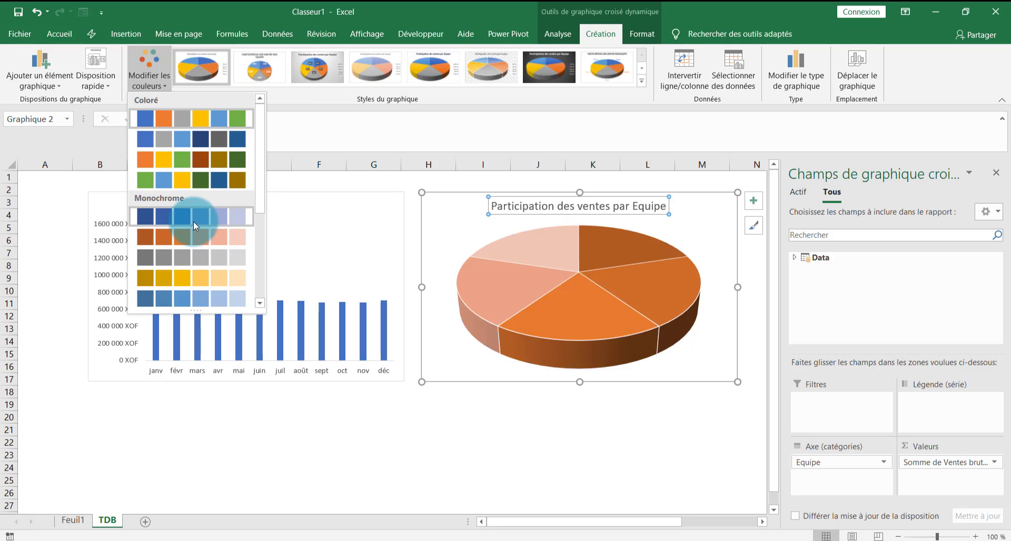
click(196, 217)
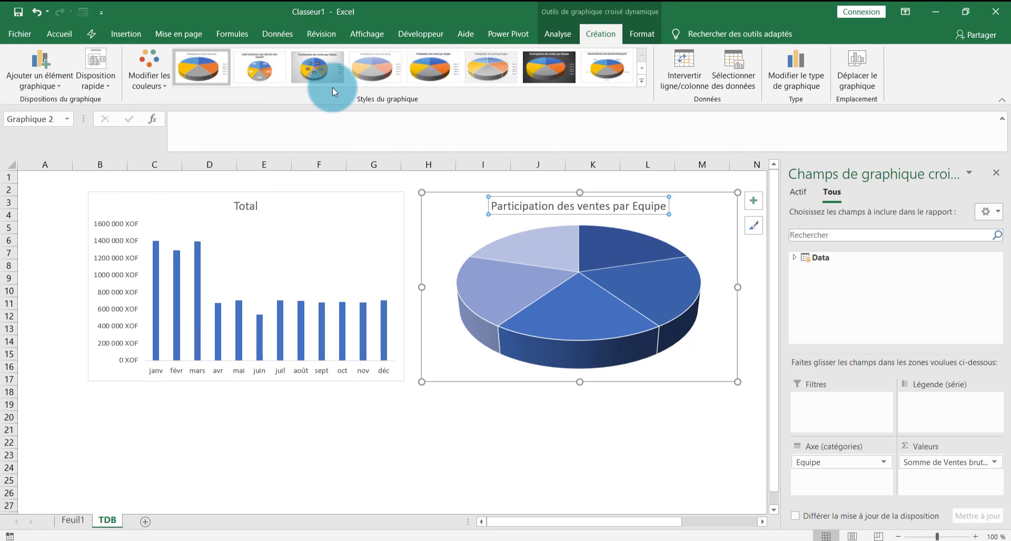
Step: Apply the third chart style to the pie chart, return to the first style keeping the data labels, and remove the legend
click(315, 67)
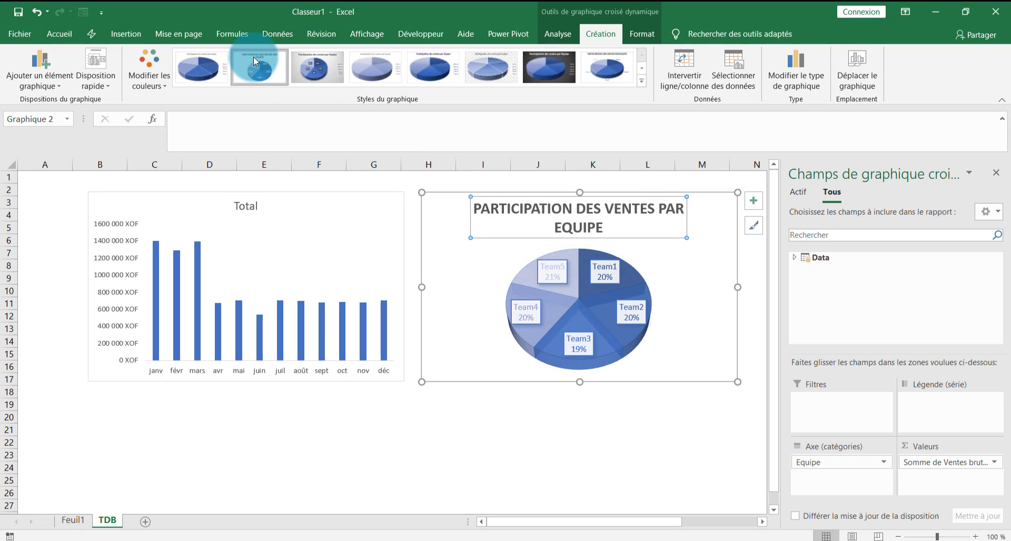
click(209, 62)
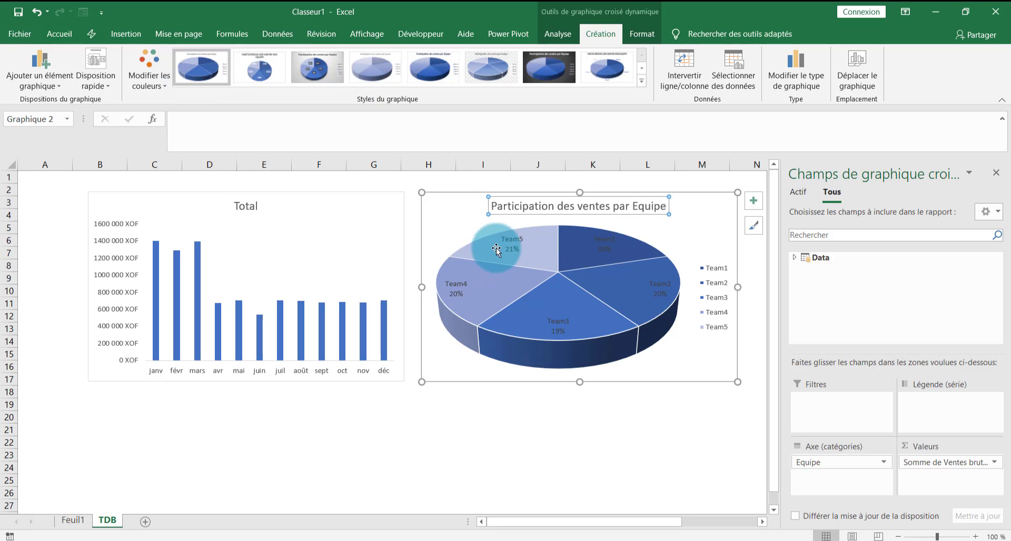
click(712, 277)
click(756, 202)
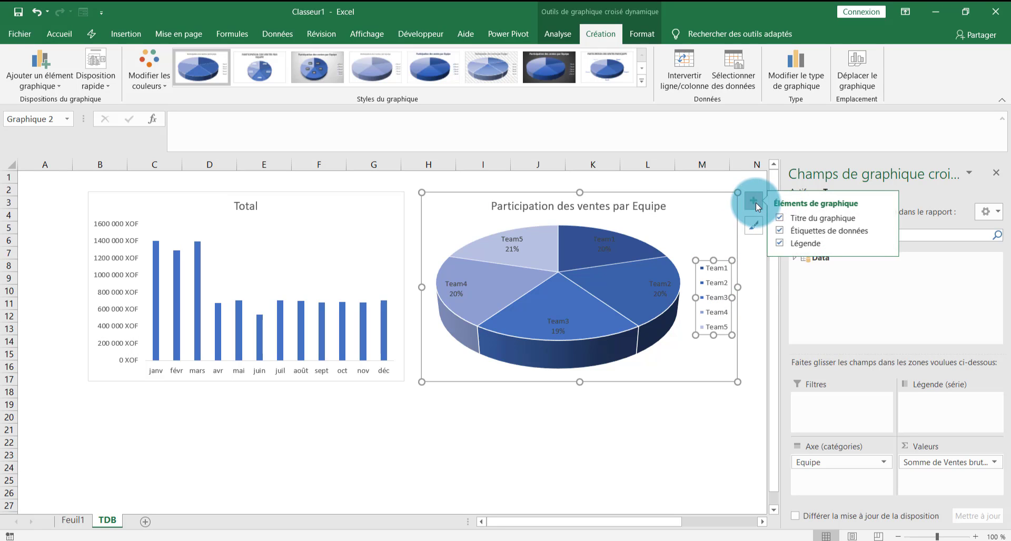
click(783, 244)
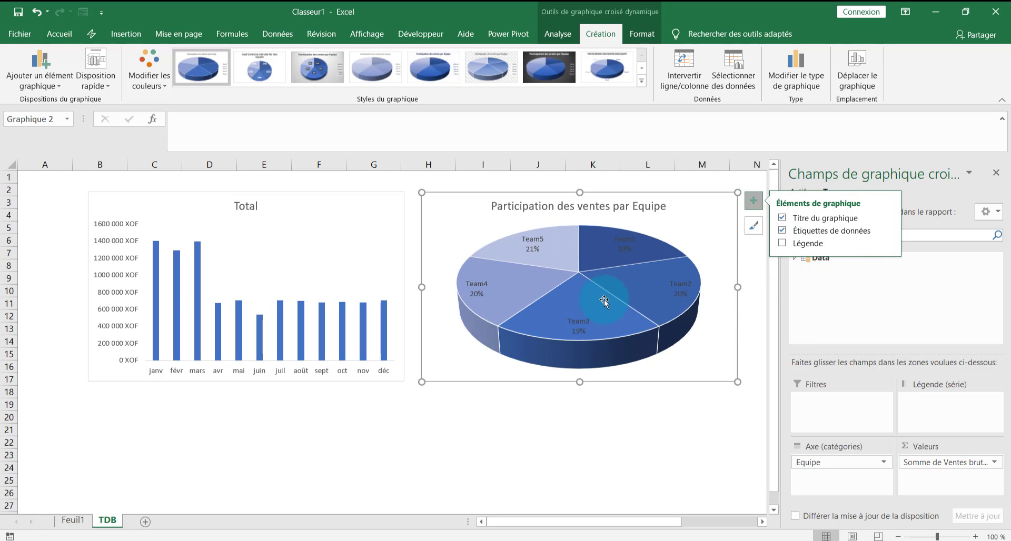
mouse_move(529, 279)
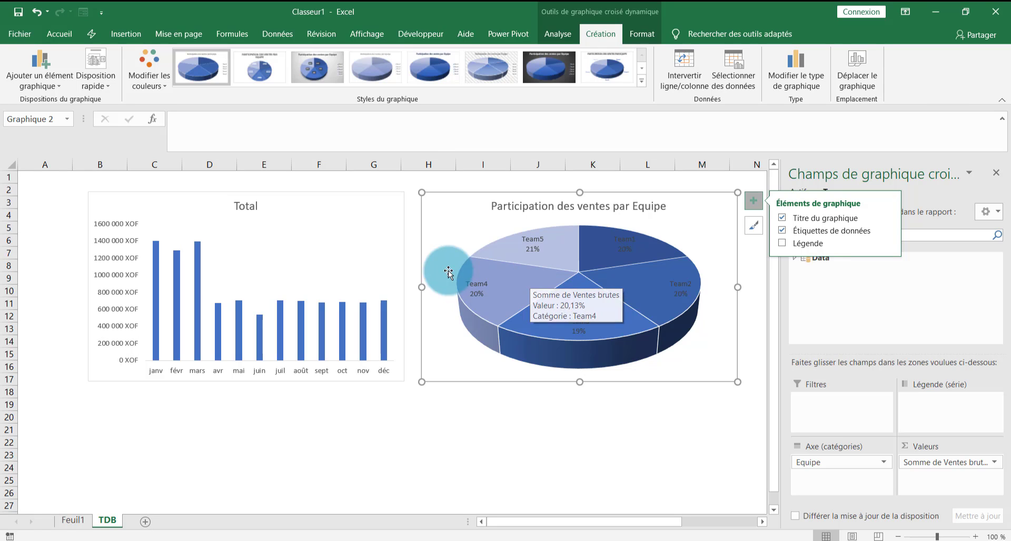
Step: Try a dark style and a gradient-bar style on the monthly column chart, and restore its first chart style
click(231, 278)
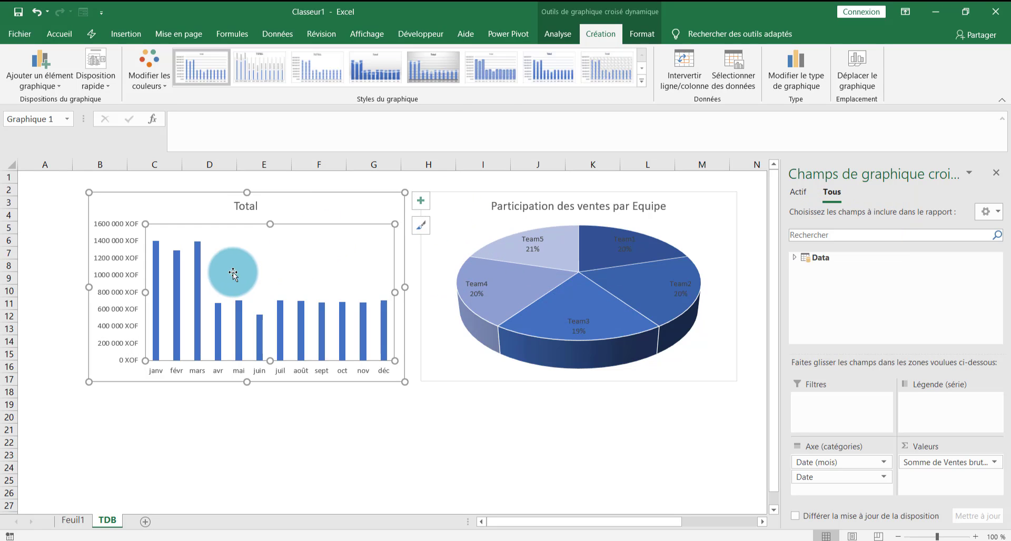
click(638, 77)
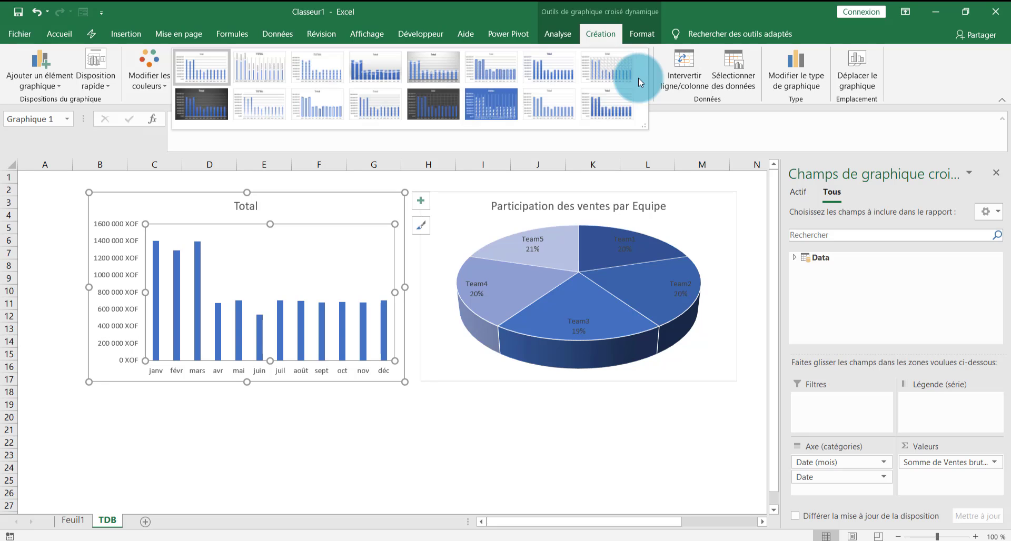
click(446, 96)
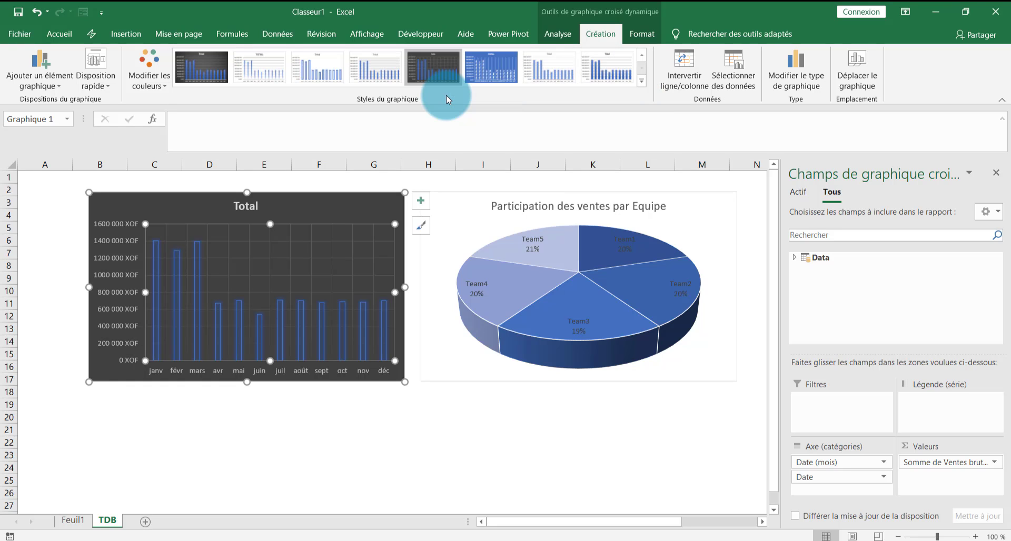
click(275, 73)
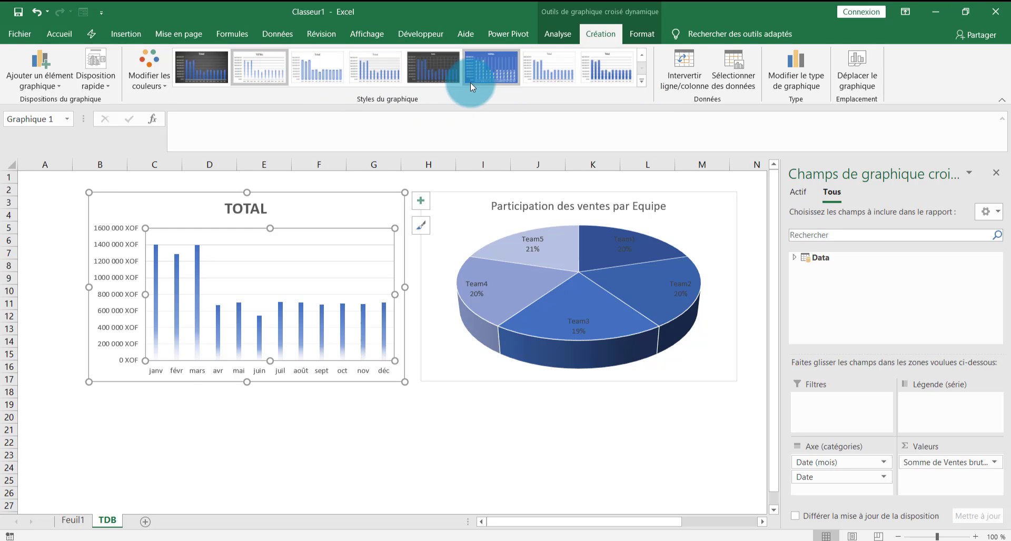
click(641, 81)
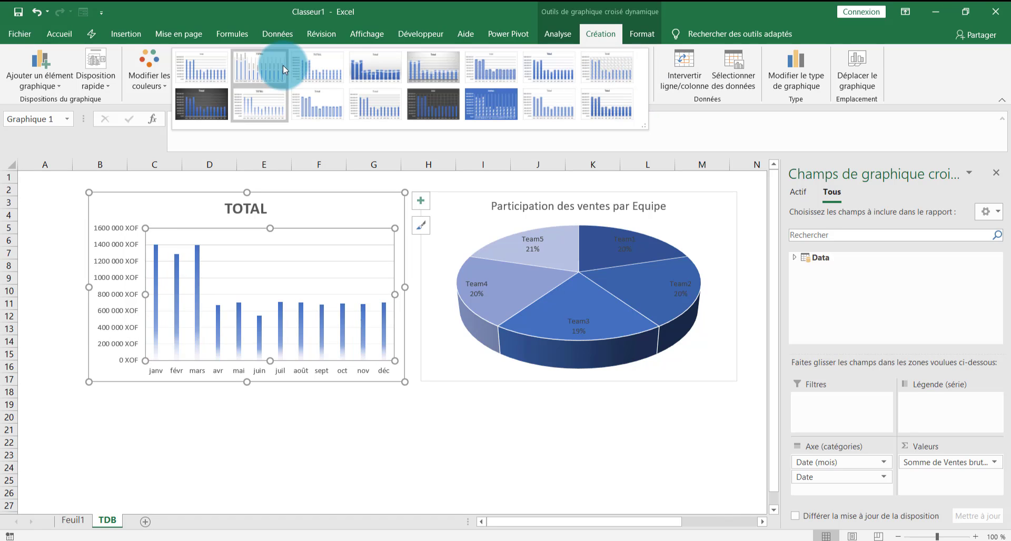
click(196, 67)
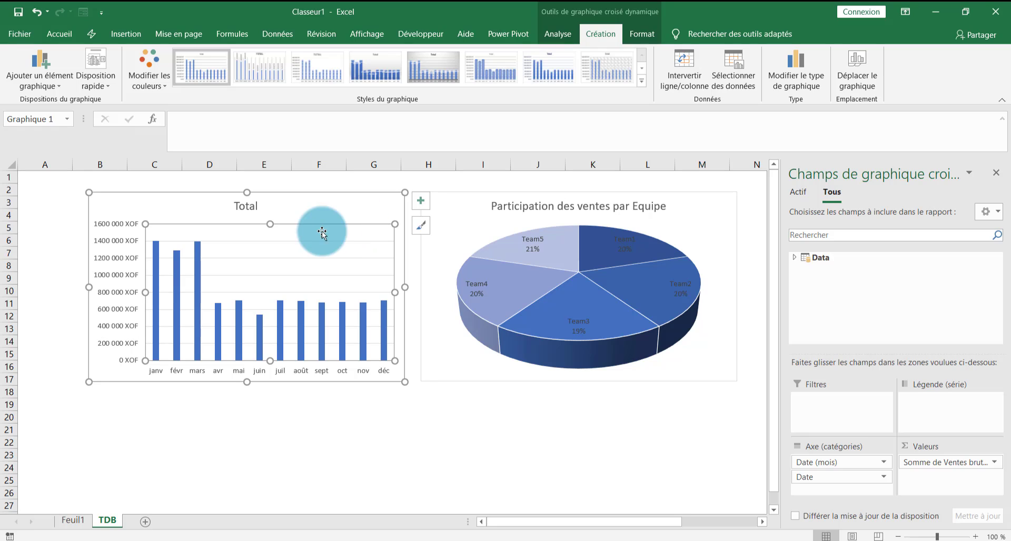
Step: Remove the gridlines from the monthly column chart, leave error bars off, and extend its plot area upward toward the title
click(416, 203)
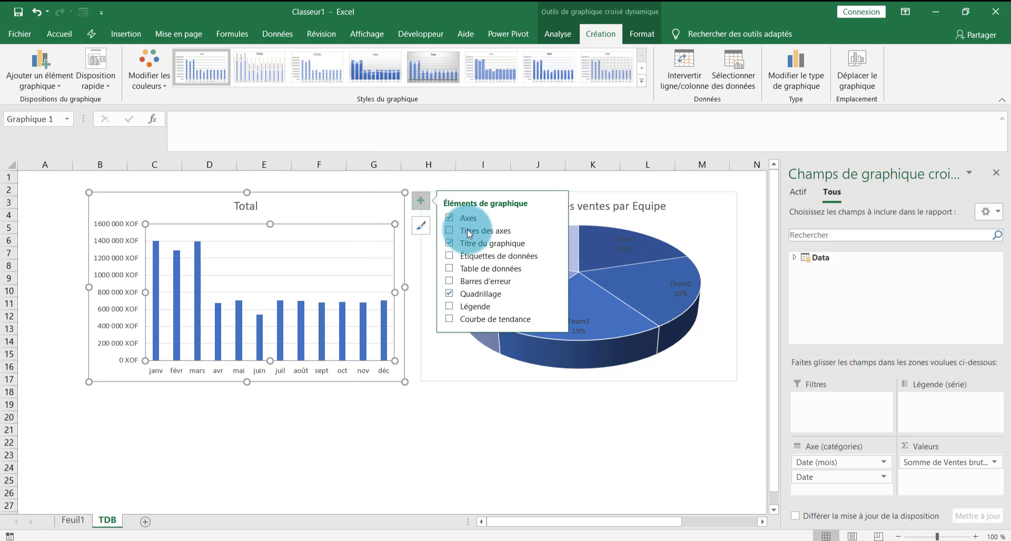
click(450, 282)
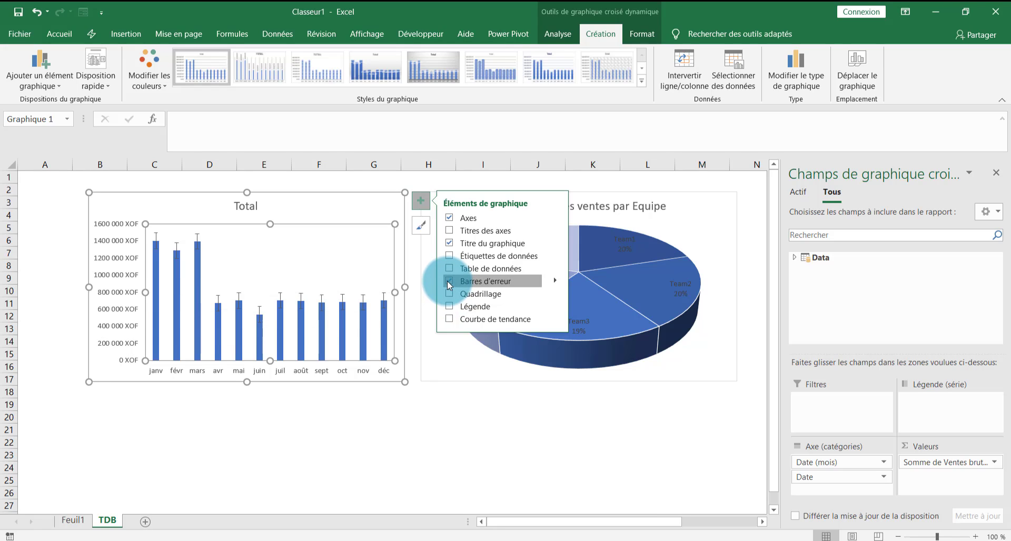
click(448, 280)
drag(271, 224, 267, 216)
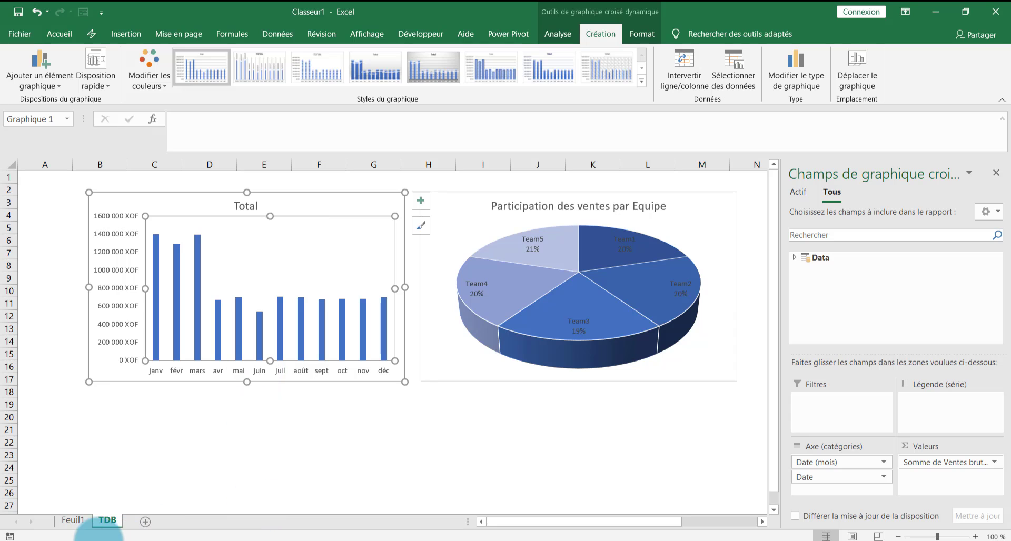
Step: Change the monthly column chart's title to "Ventes brutes mensuelles"
click(76, 523)
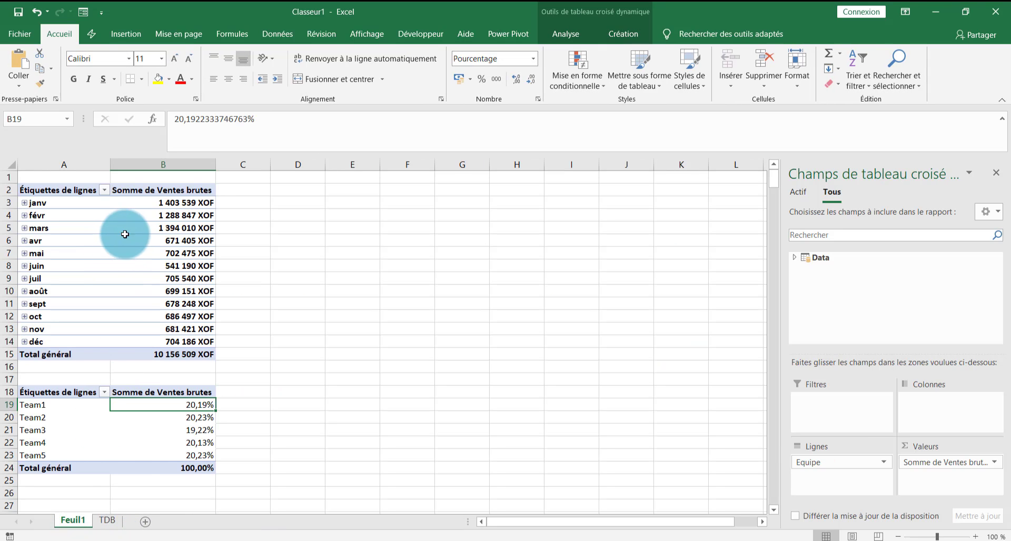
click(108, 520)
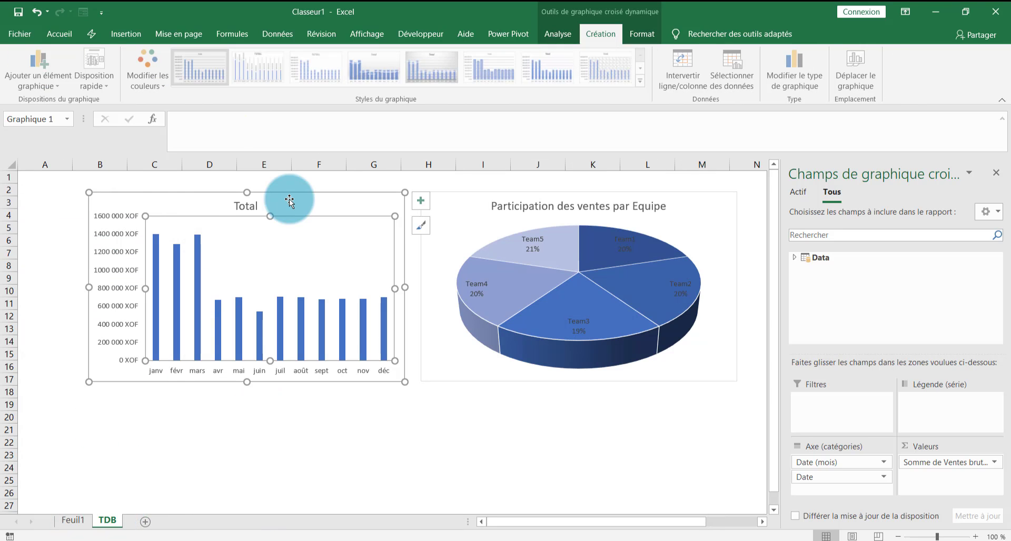
click(254, 206)
double_click(254, 206)
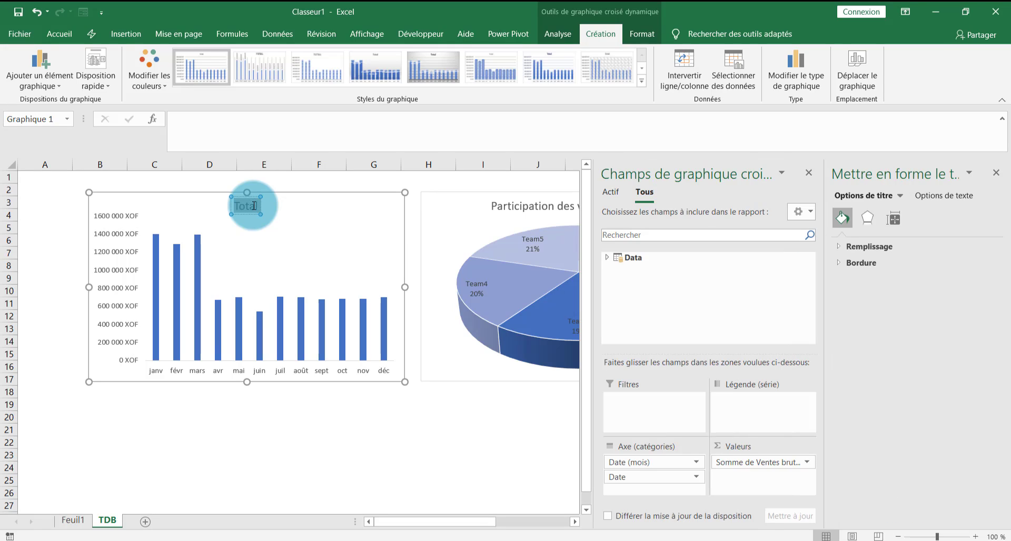
text(Chiffre)
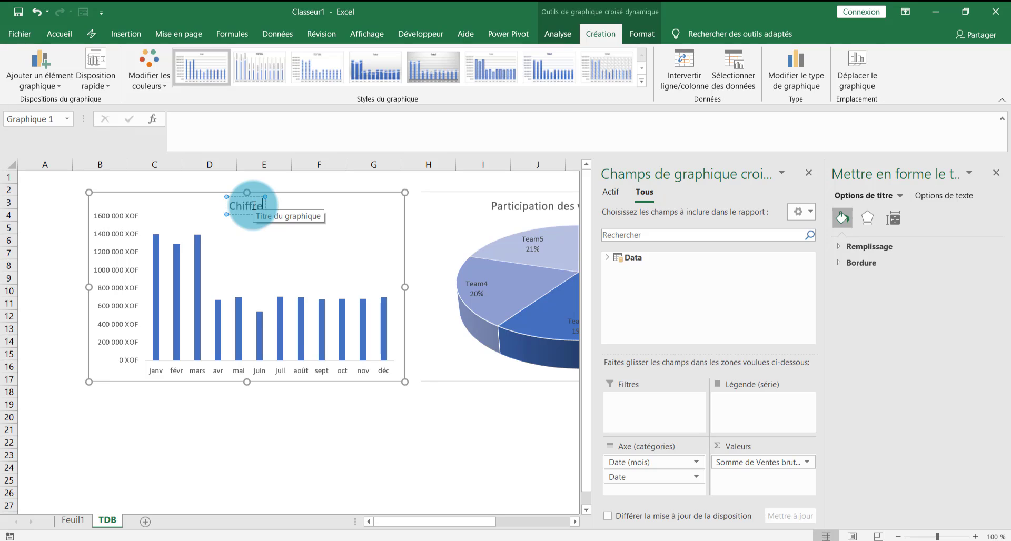
key(BackSpace)
key(BackSpace)
key(BackSpace)
key(BackSpace)
text(V)
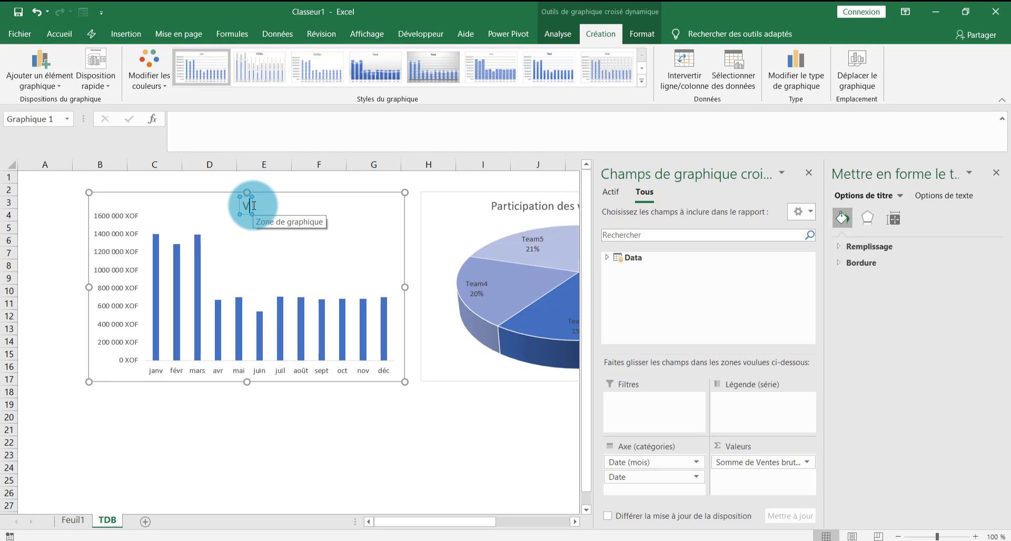
text(entes brutes mensuelle)
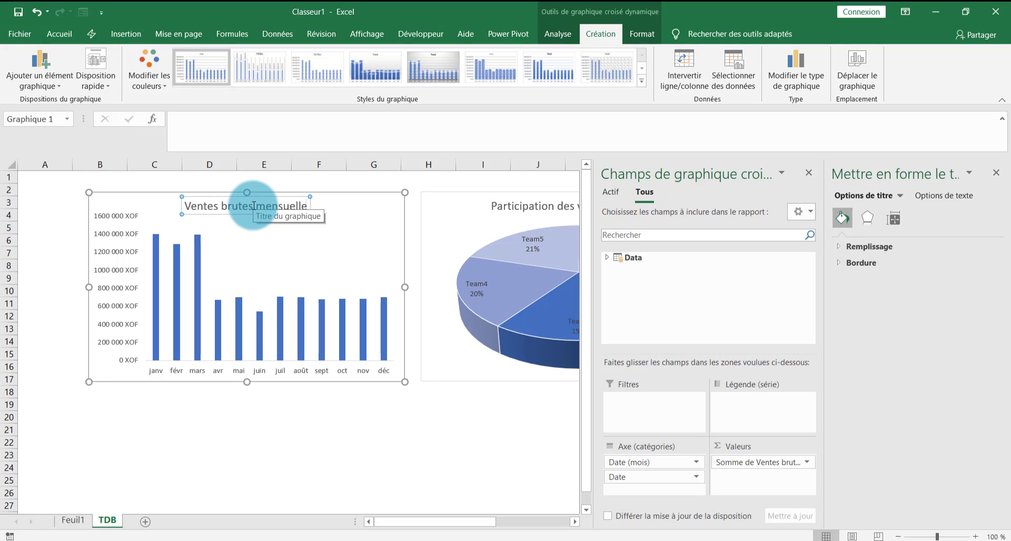
text(s)
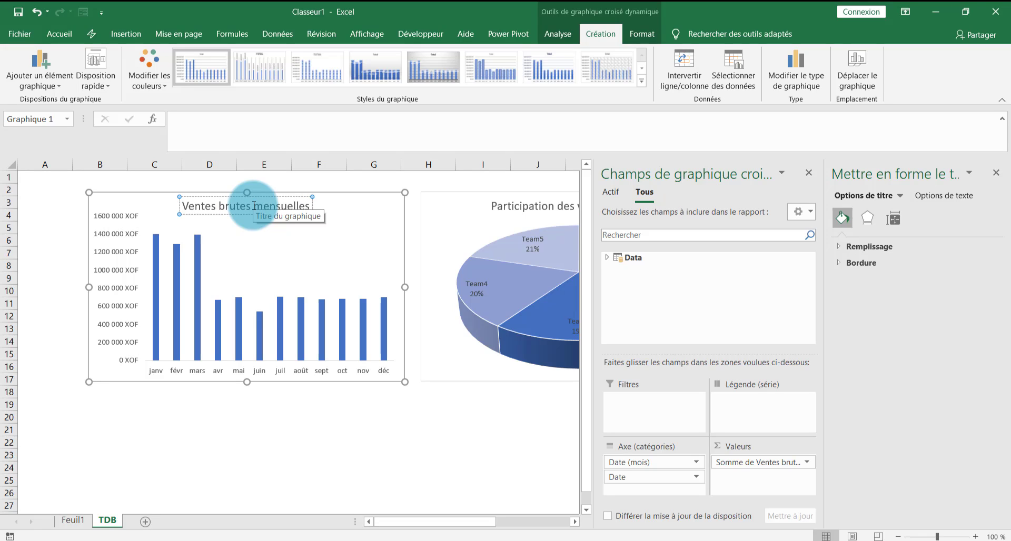
click(341, 236)
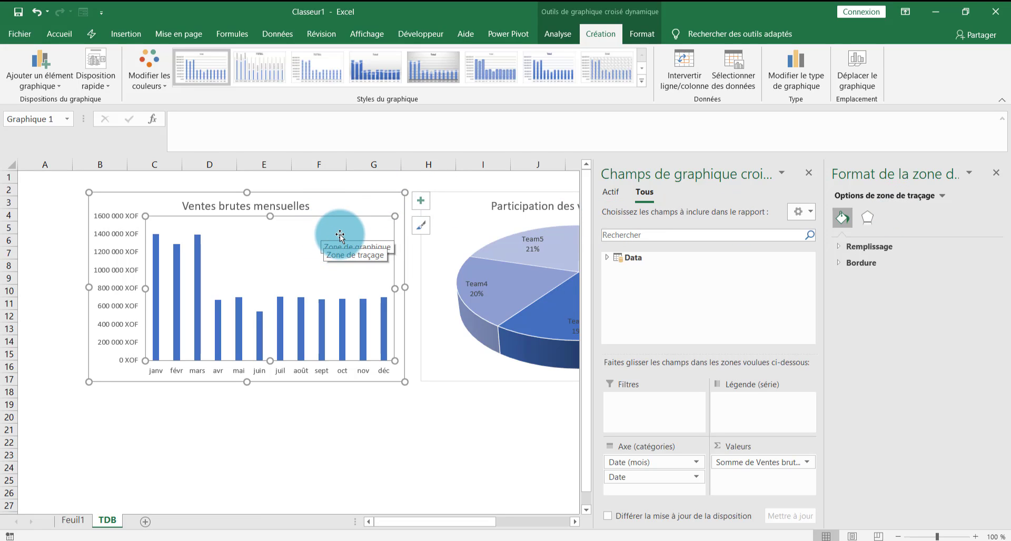
Step: Hide the pivot chart field list and close the plot area formatting pane to free up the TDB sheet
click(634, 35)
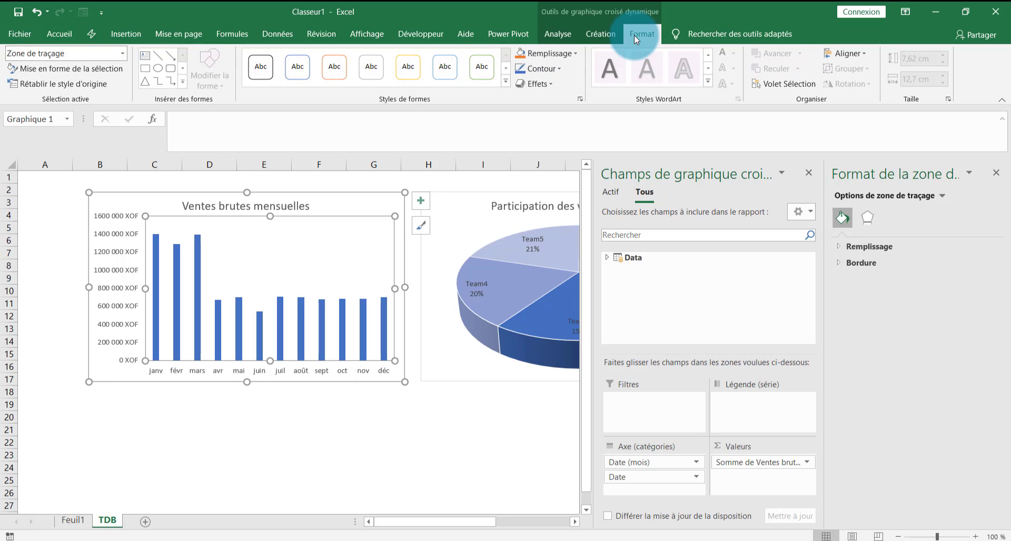
click(561, 32)
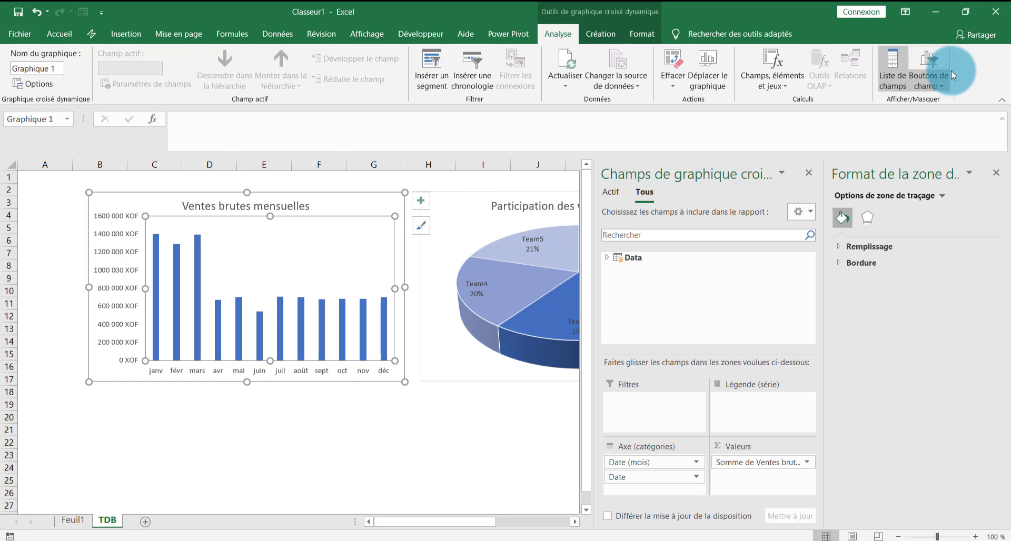
click(892, 61)
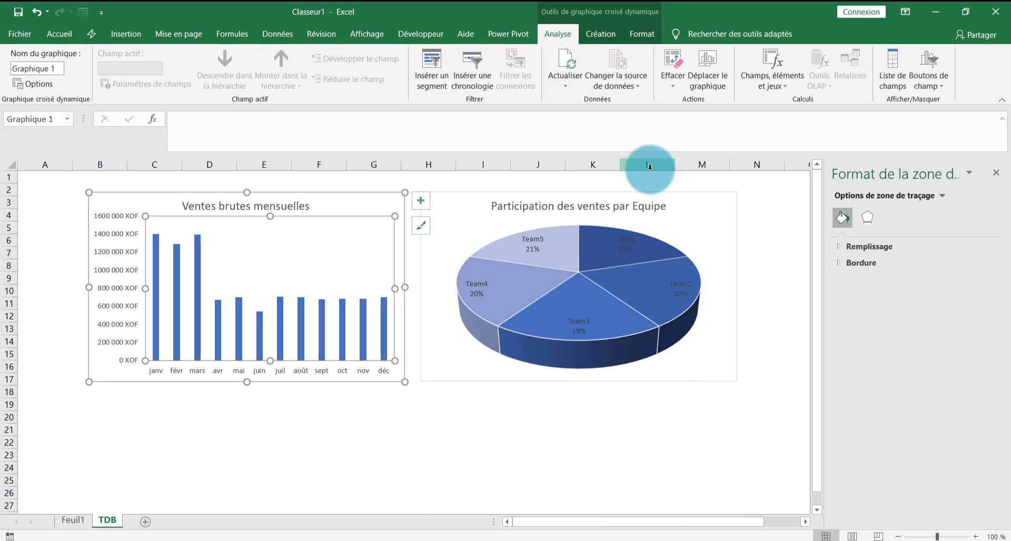
click(649, 227)
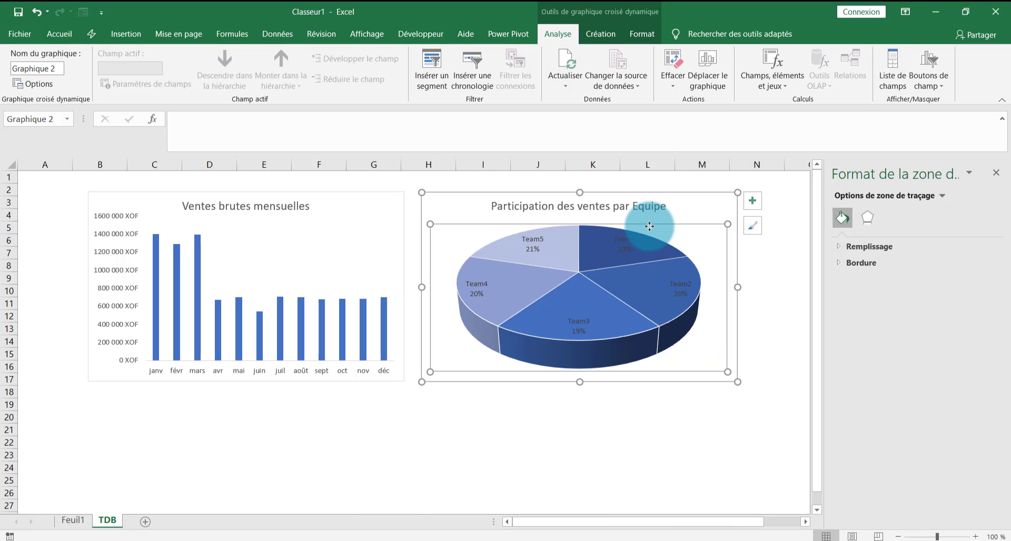
click(896, 68)
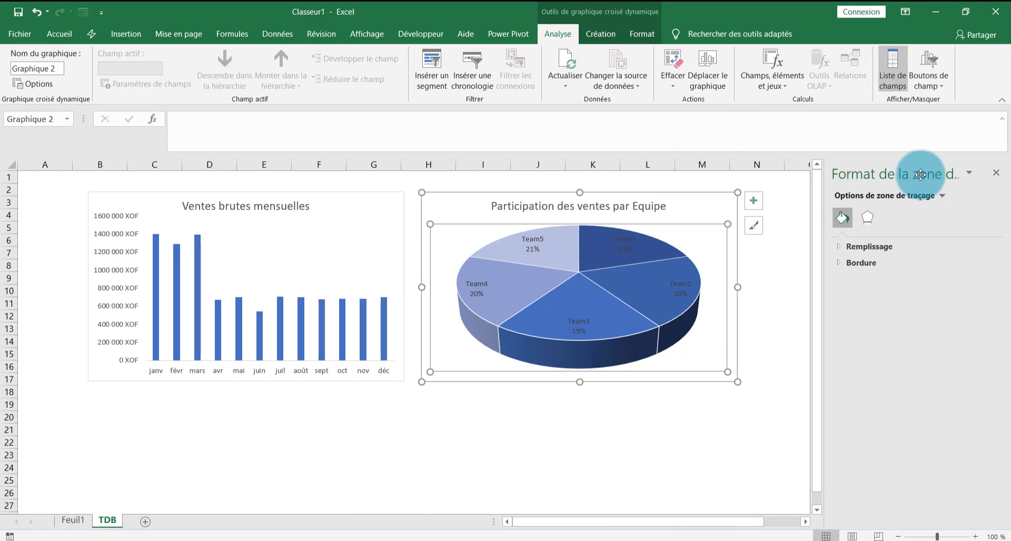
click(997, 173)
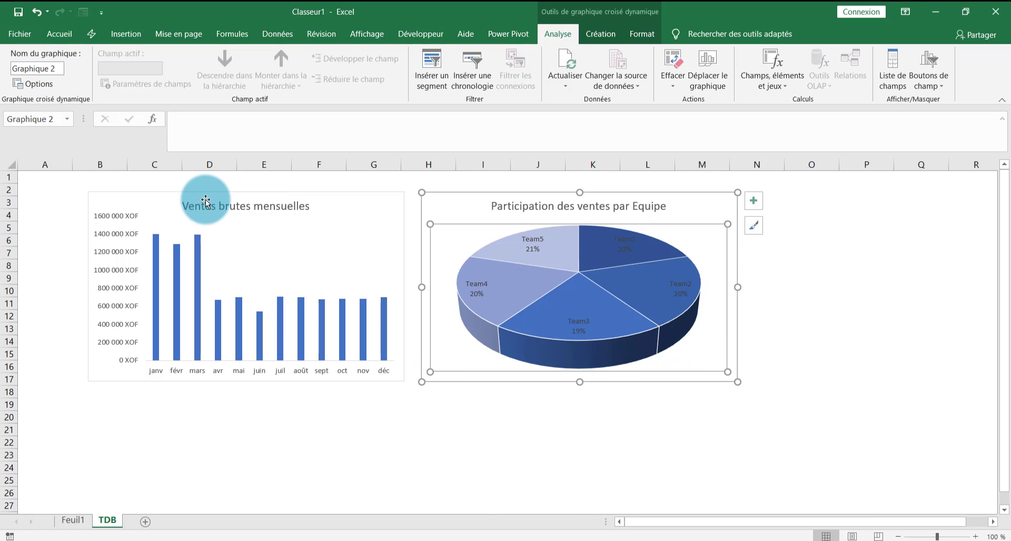
Step: Insert a slicer on the Date (mois) field for the monthly column chart
click(117, 204)
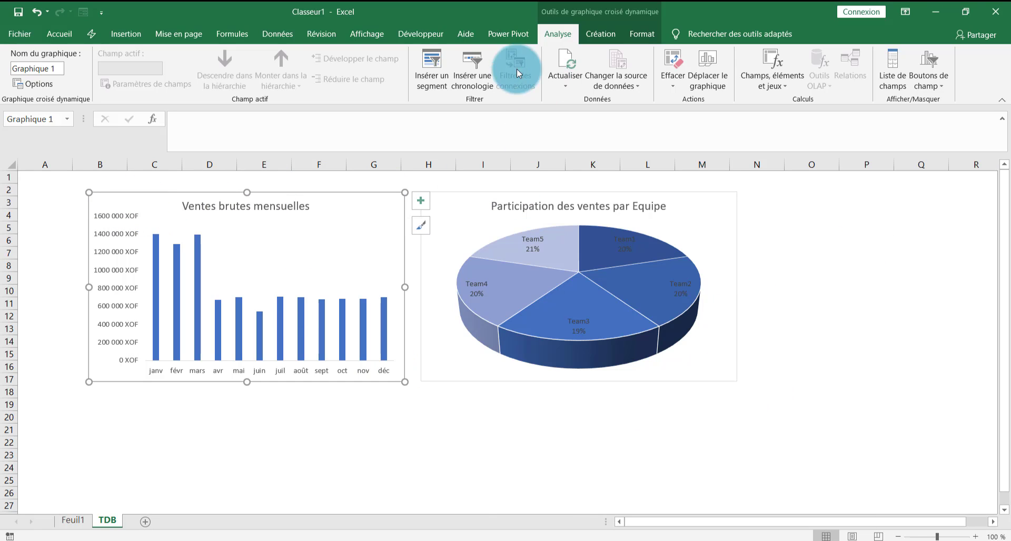
click(438, 61)
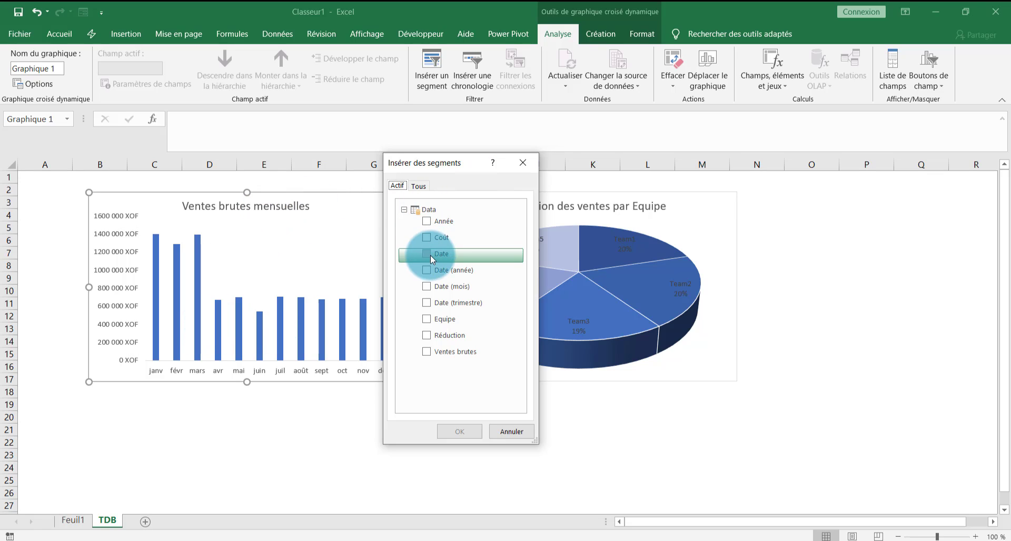
click(426, 285)
click(461, 432)
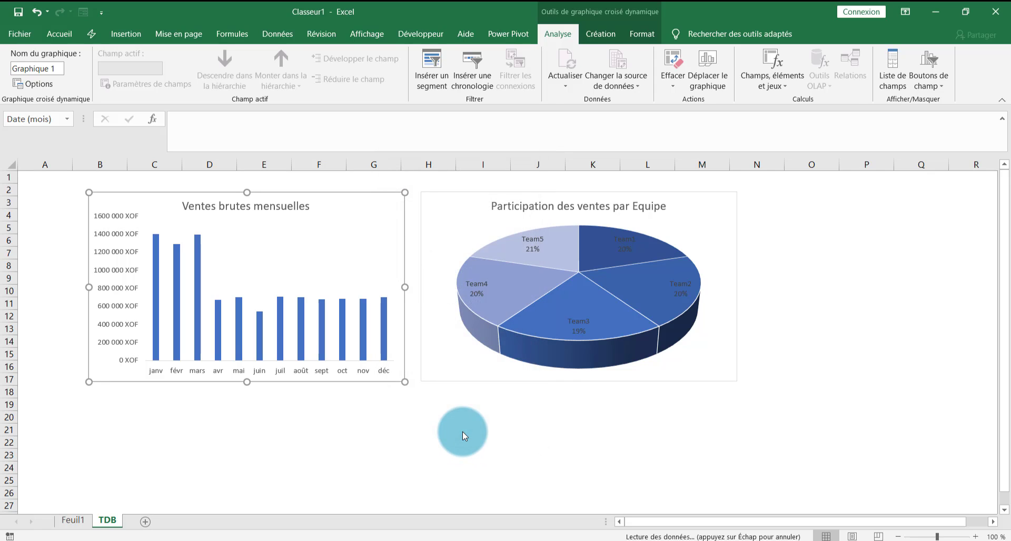
drag(473, 266, 1, 222)
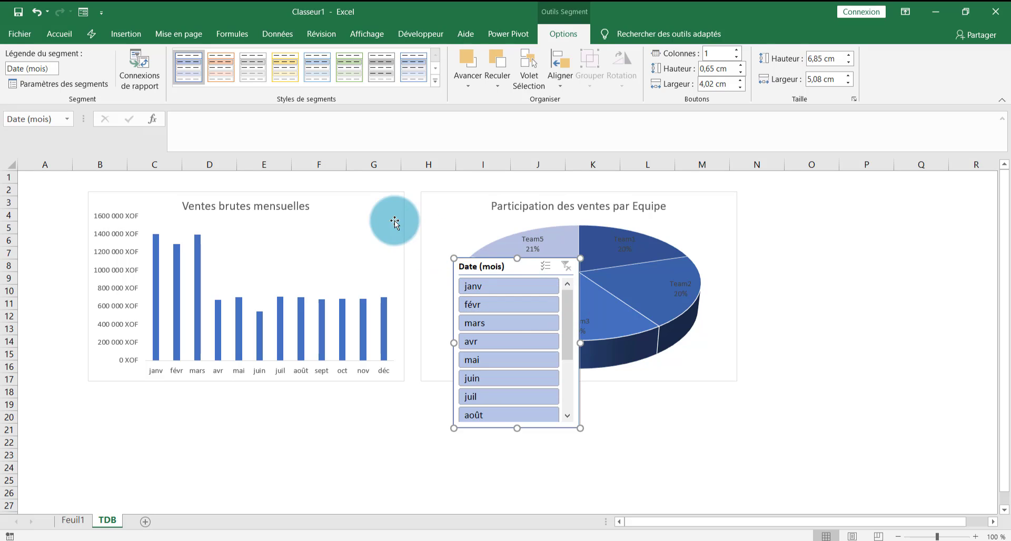
Step: Shift the pie chart to start in column K and the column chart in column D, and place the month slicer over columns A to C
drag(455, 193, 610, 206)
drag(323, 208, 463, 226)
click(510, 267)
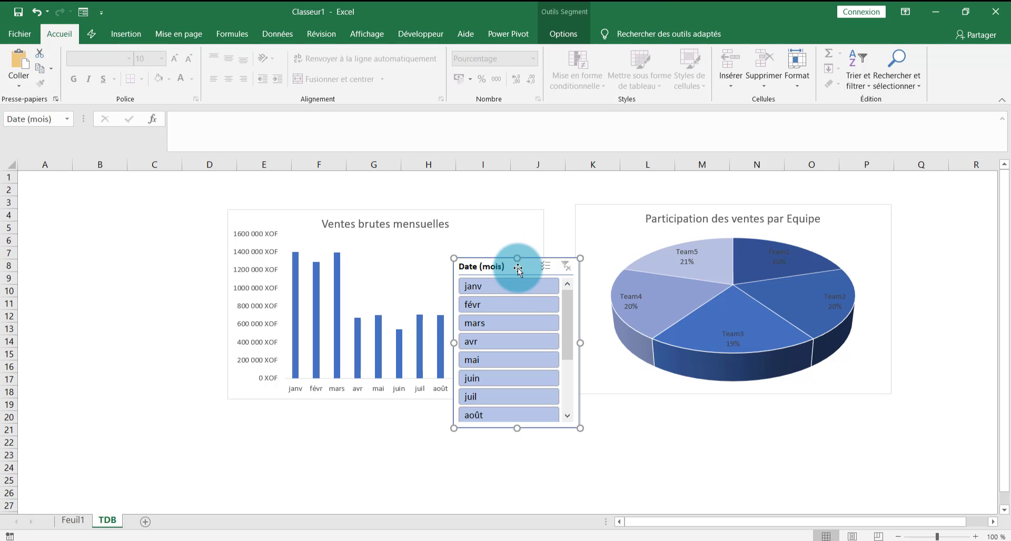
drag(512, 266, 89, 213)
Step: Test the month slicer with janv and févr, undo the filtering, and delete the slicer
click(84, 230)
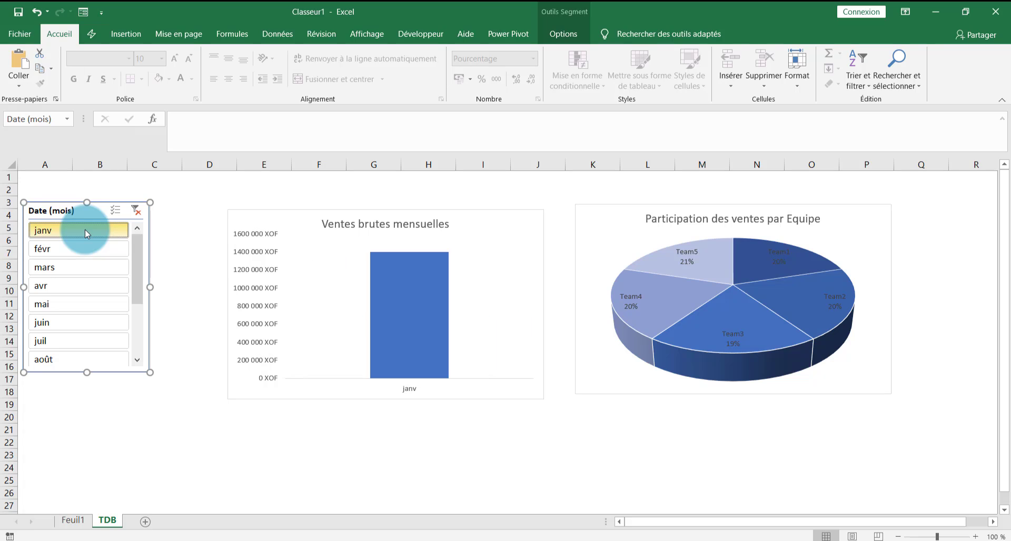
click(83, 255)
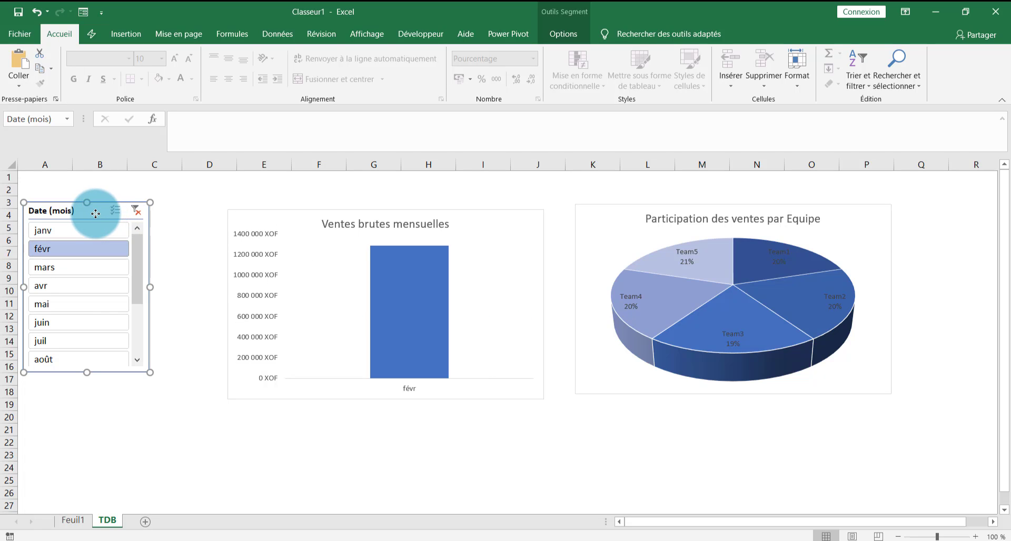
key(Delete)
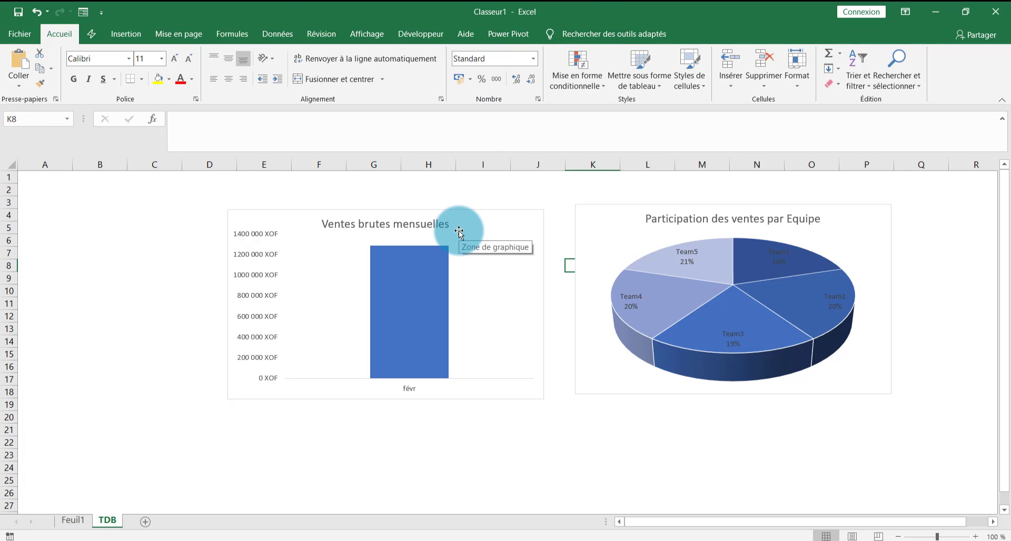
key(ctrl+z)
key(ctrl+z)
key(ctrl+z)
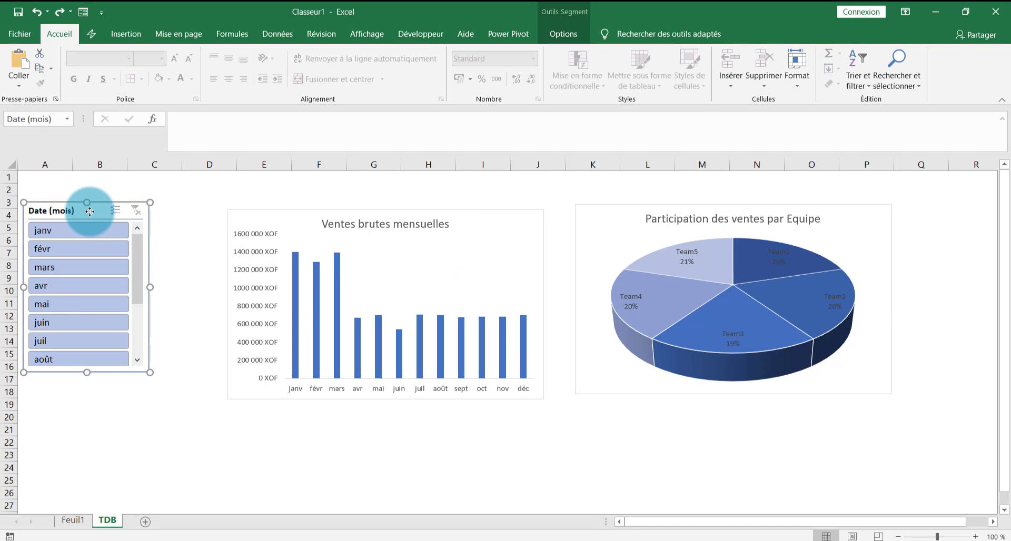
key(Delete)
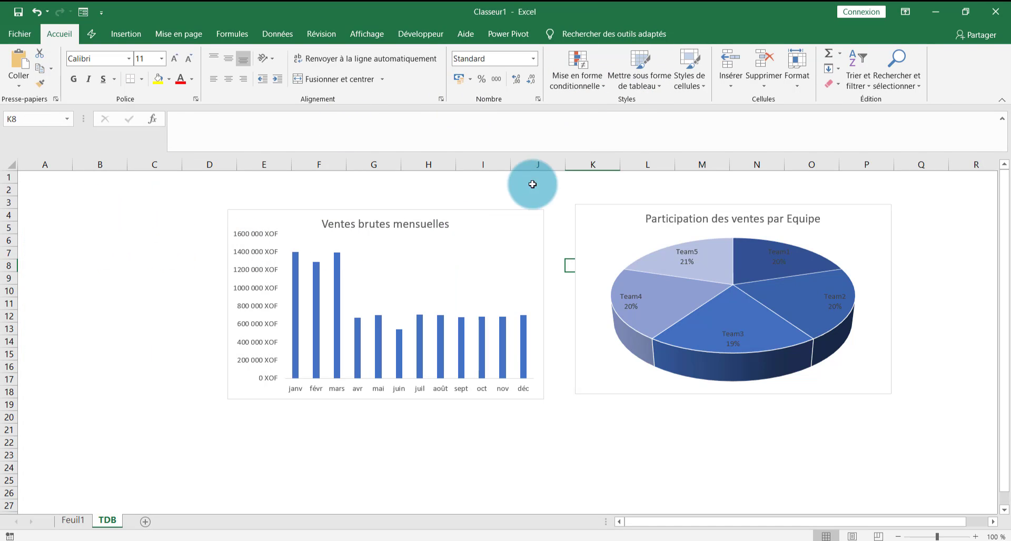
Step: Insert a slicer on the Equipe field for the monthly column chart and place it over columns A to C
click(491, 235)
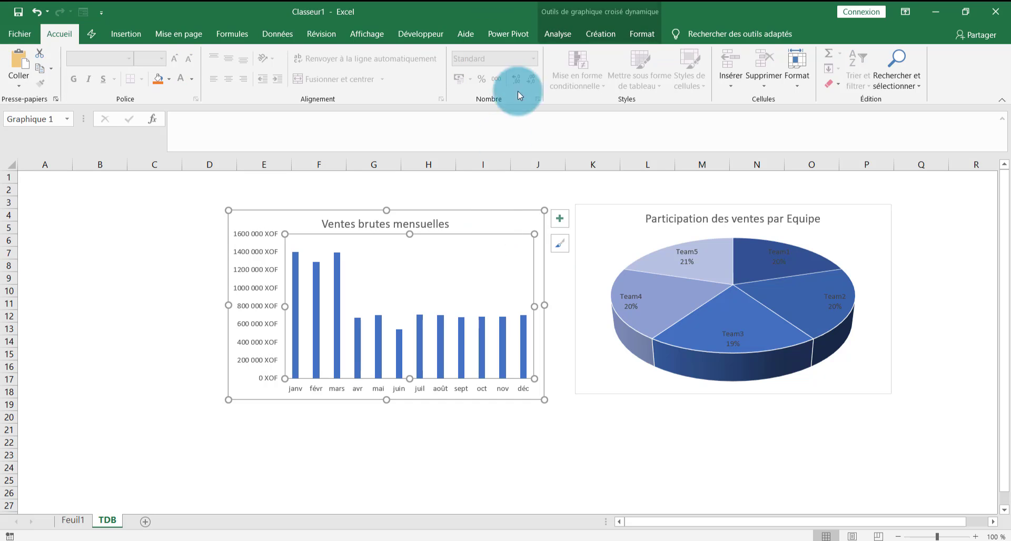
click(562, 29)
click(427, 84)
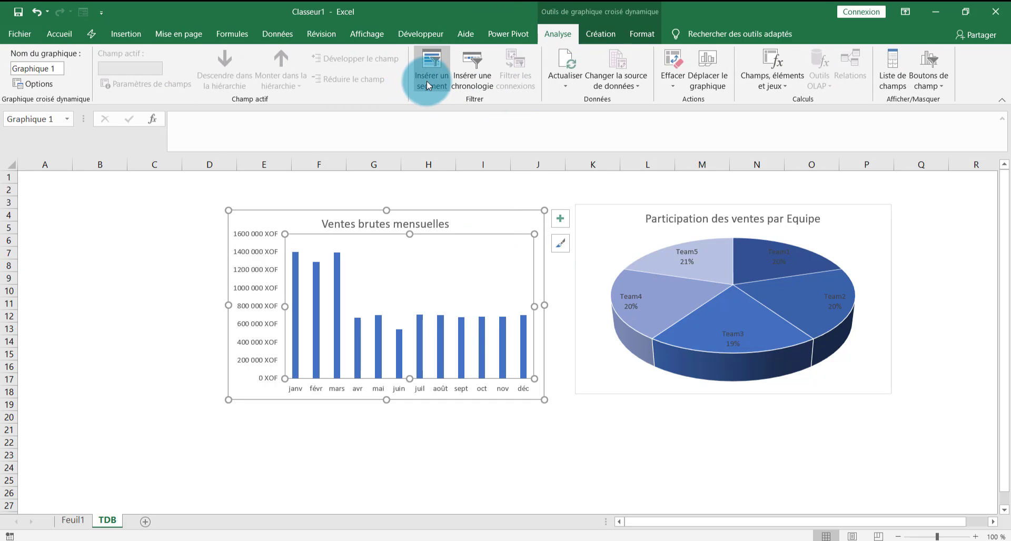
click(425, 318)
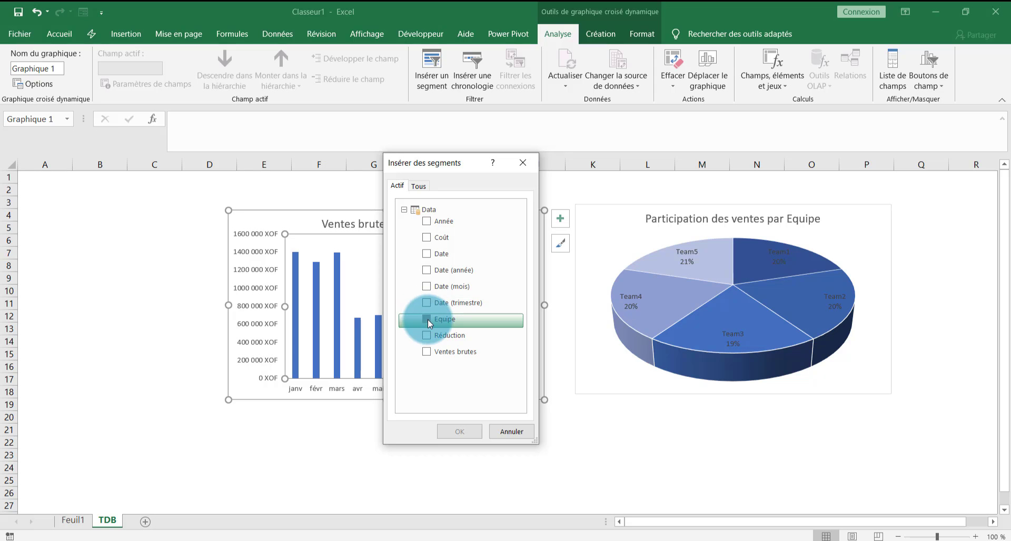
click(466, 432)
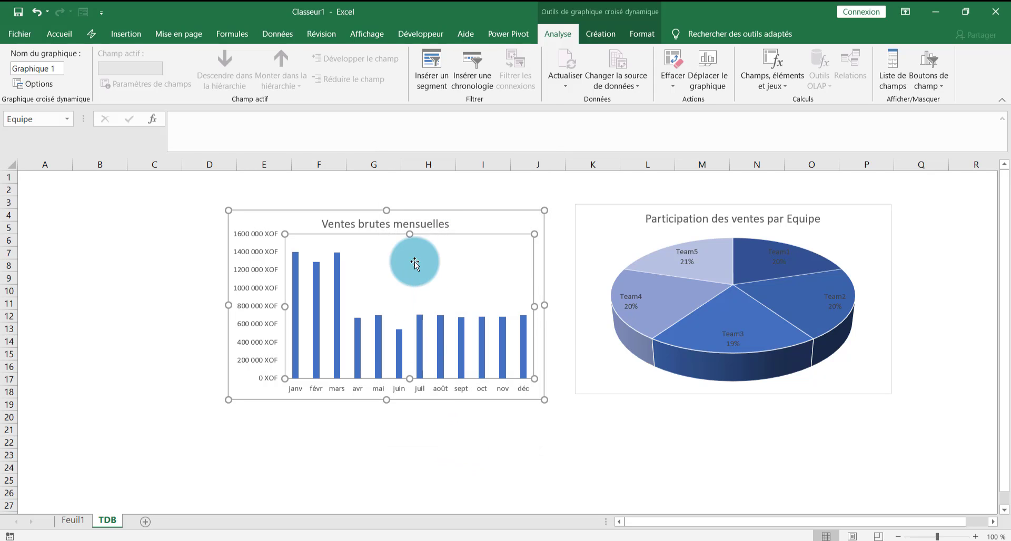
drag(478, 264, 69, 205)
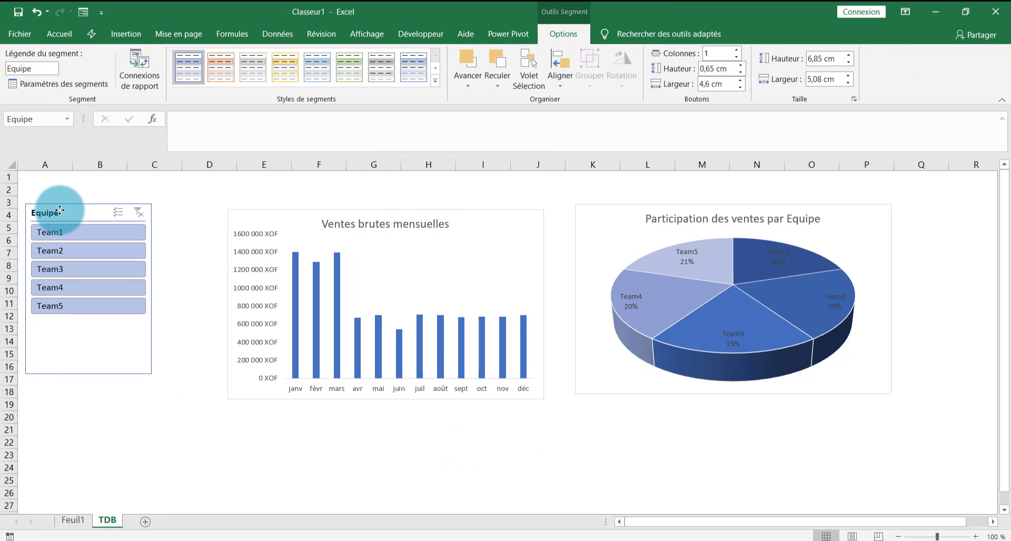
Step: Test the Equipe slicer by filtering the column chart on Team1, Team2 and Team3 in turn
click(101, 231)
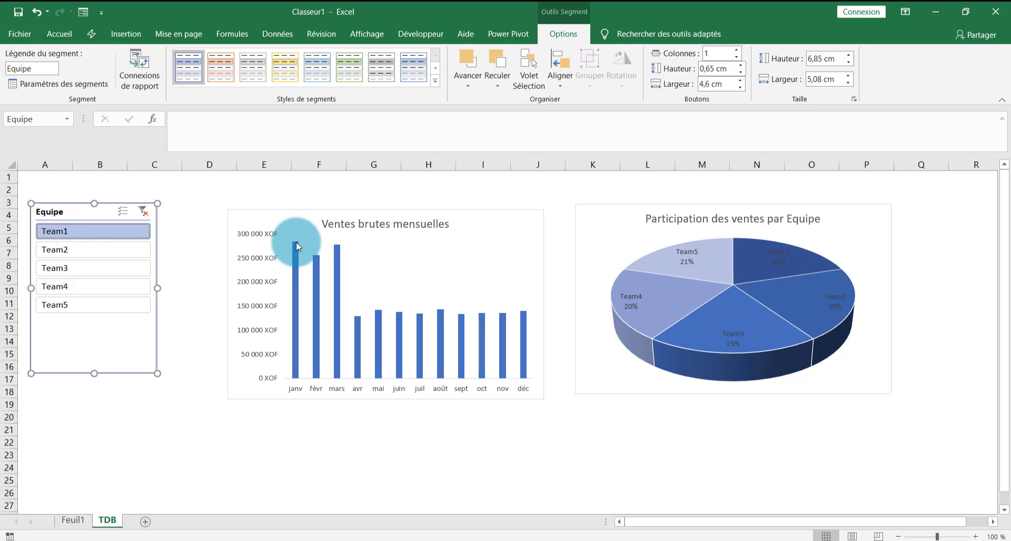
click(100, 251)
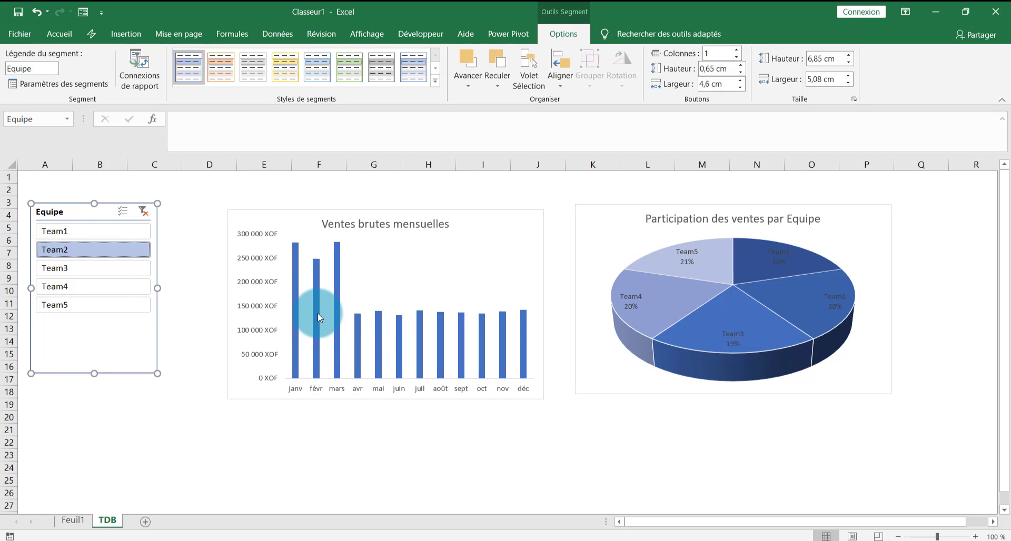
click(119, 267)
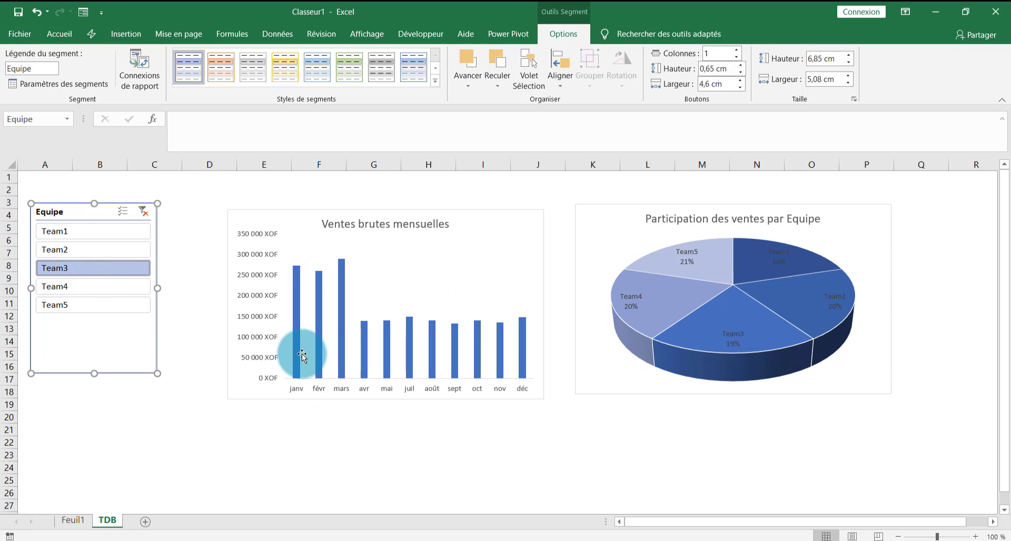
Step: Move the column chart close beside the Equipe slicer, level with its upper edge, and shift the pie chart to start in column J
click(270, 211)
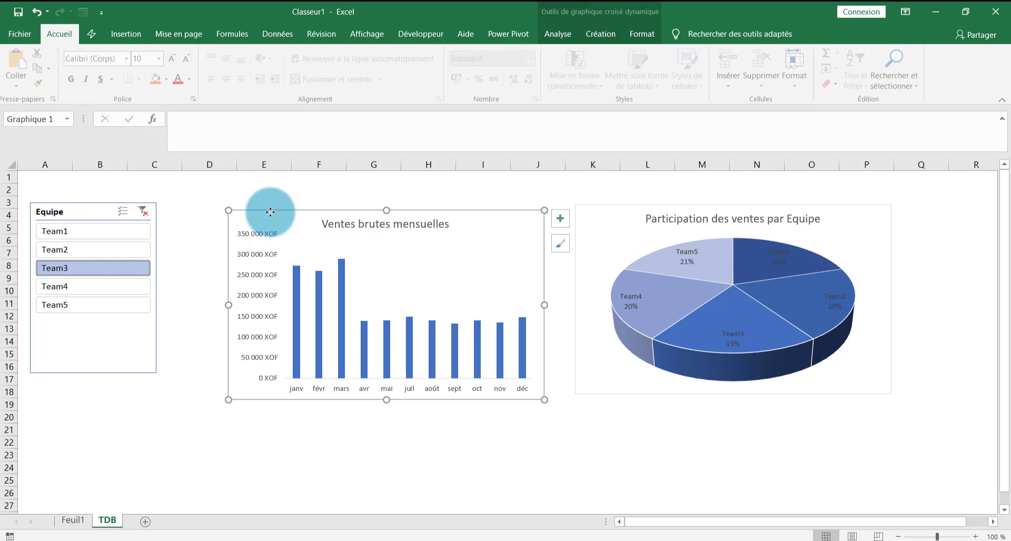
drag(270, 212, 219, 206)
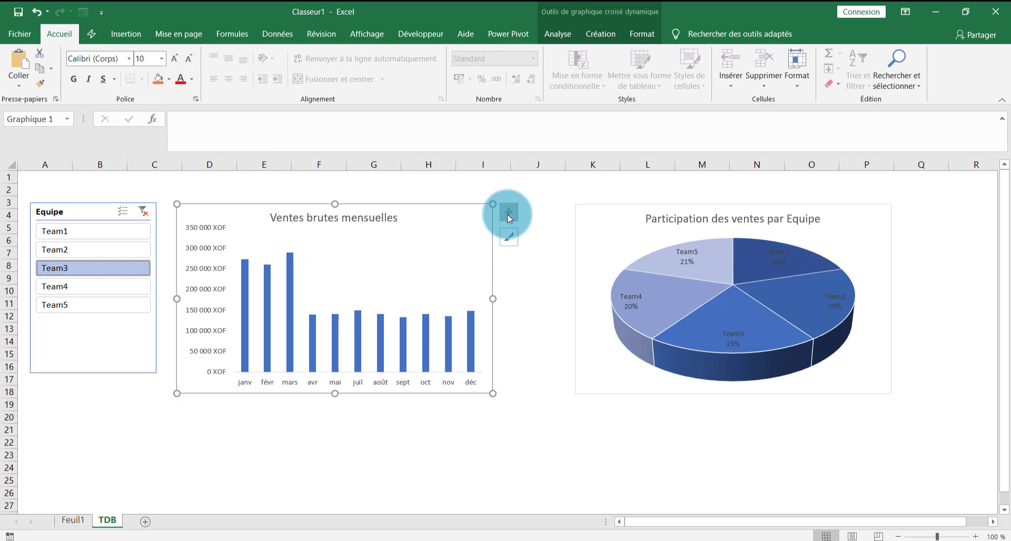
click(582, 220)
drag(582, 219, 536, 220)
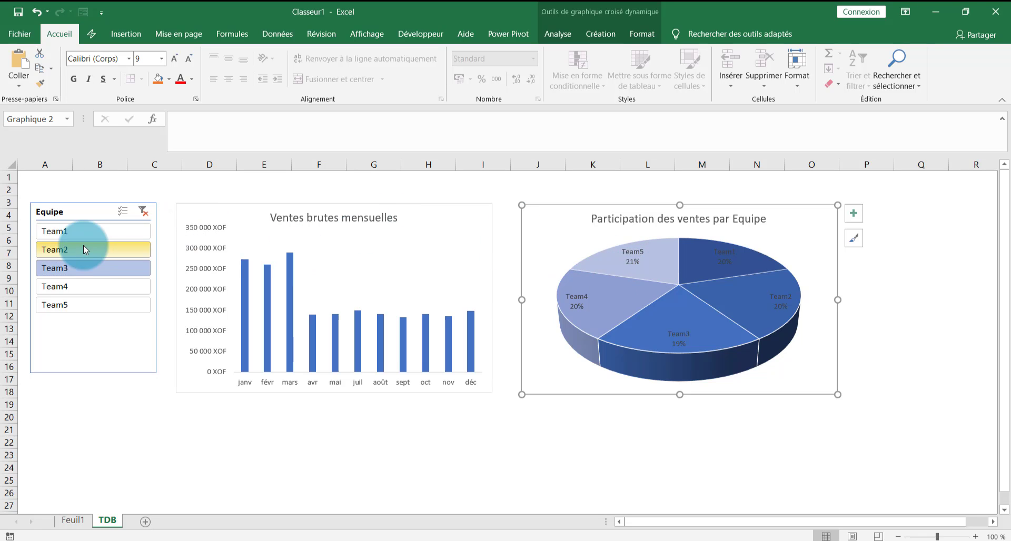
Step: Clear the Equipe slicer's filter and connect the slicer to Tableau croisé dynamique2 as well
click(144, 213)
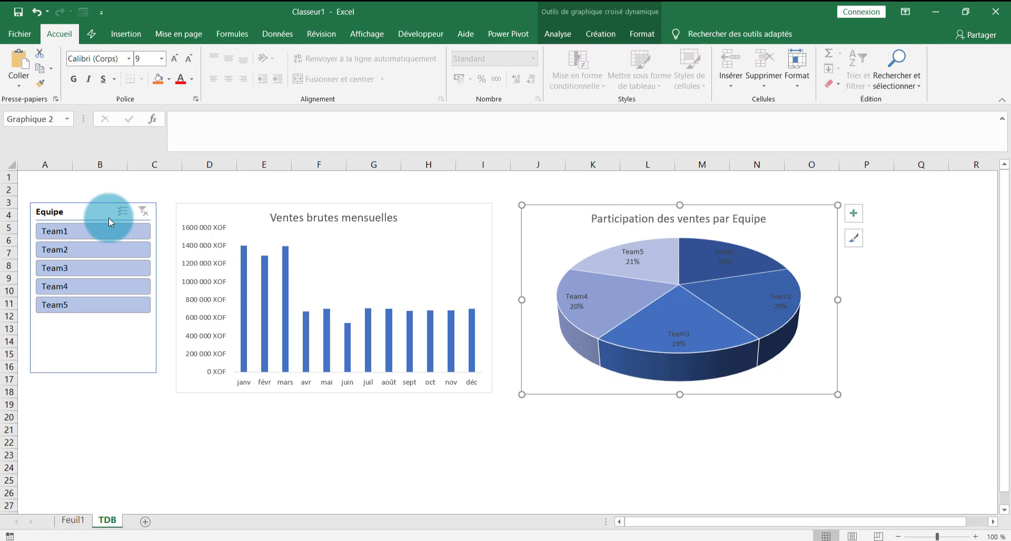
right_click(80, 219)
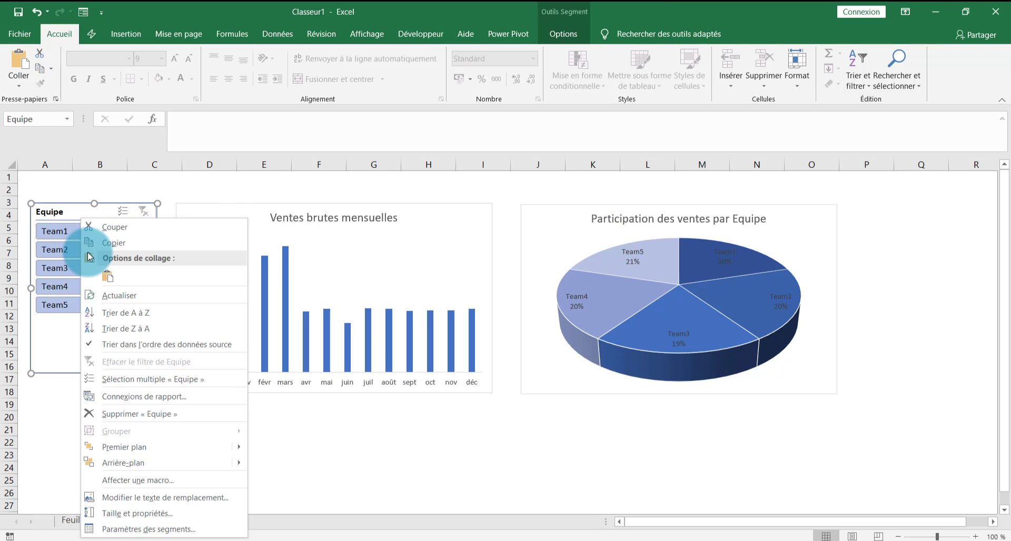
click(167, 397)
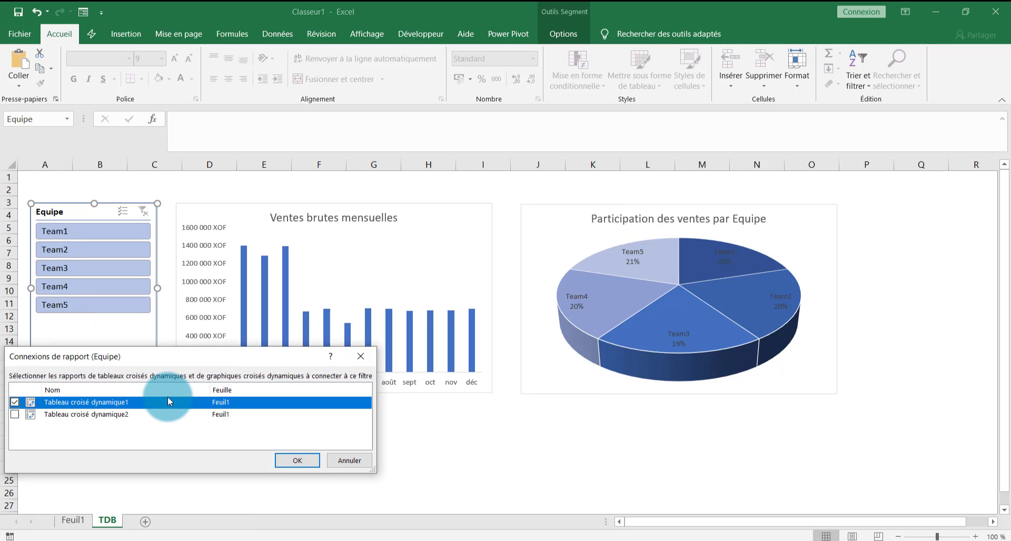
click(15, 415)
click(295, 461)
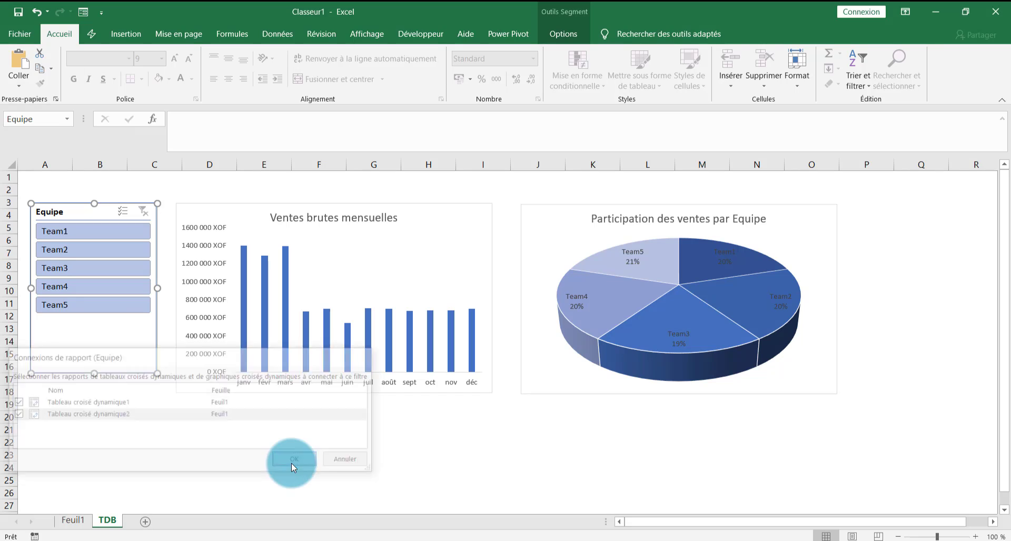
Step: Test the slicer on both charts with Team2, and disconnect it from Tableau croisé dynamique2
click(87, 249)
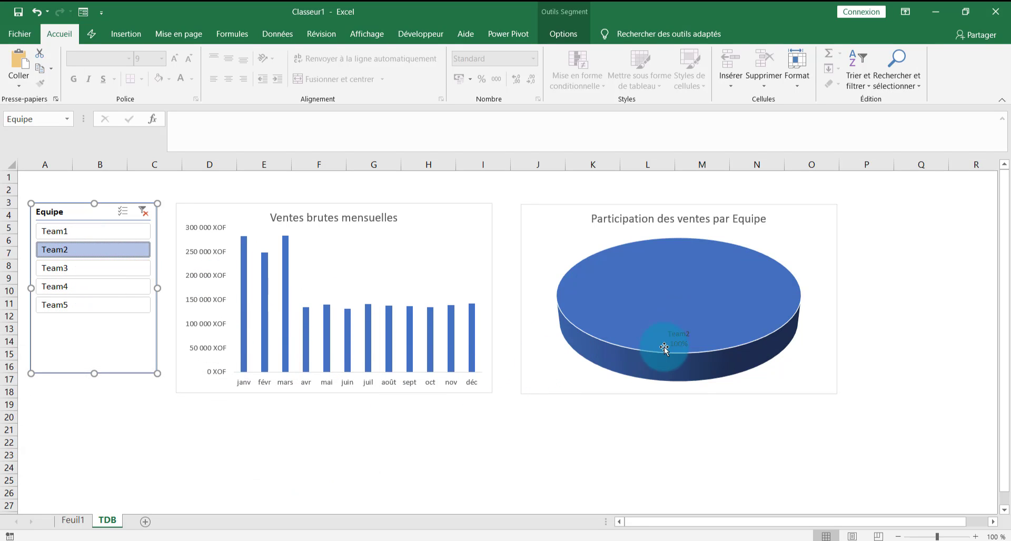
right_click(94, 211)
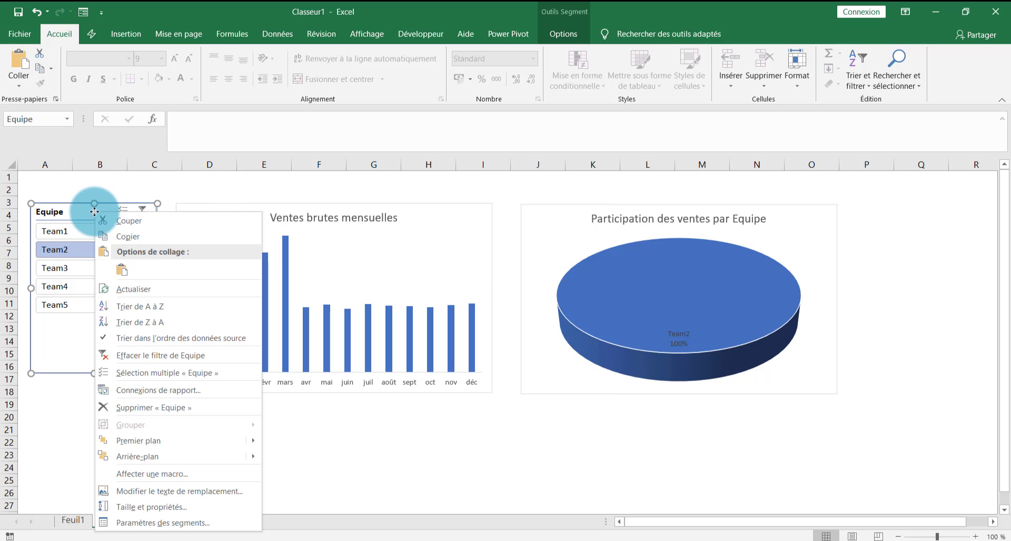
click(169, 390)
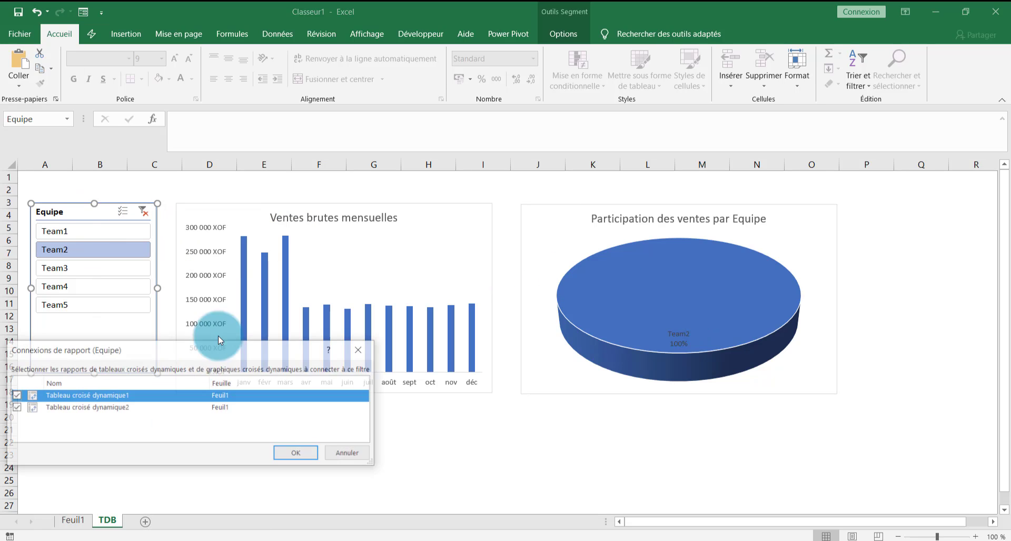
click(15, 408)
click(297, 454)
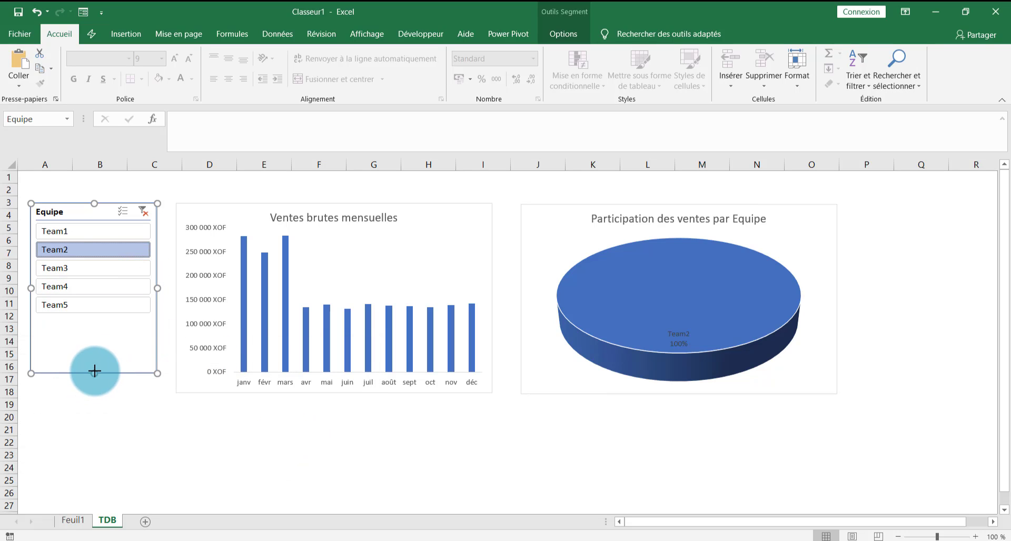
Step: Undo the Team2 filtering and shorten the Equipe slicer so it ends at row 12, just below Team5
drag(95, 373, 95, 322)
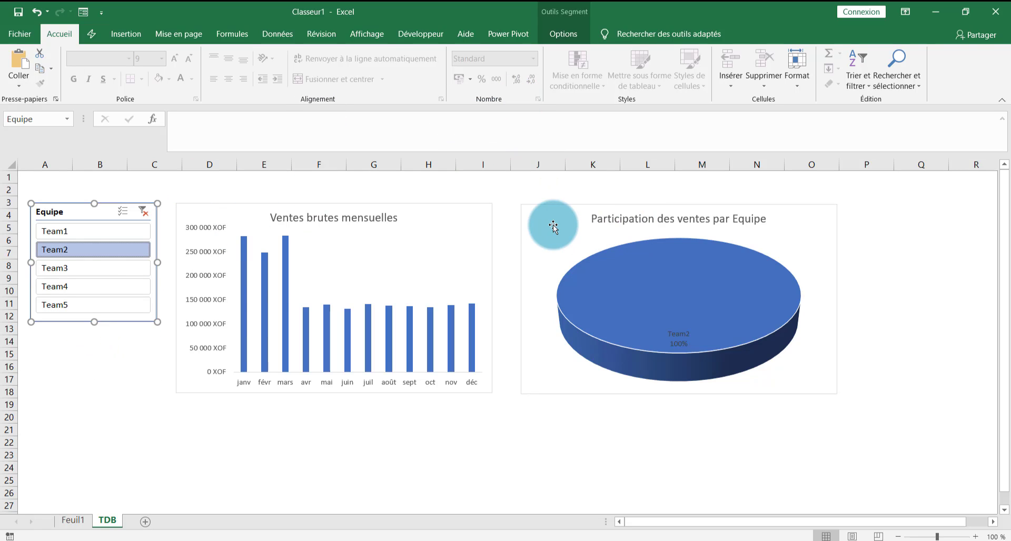
key(ctrl+z)
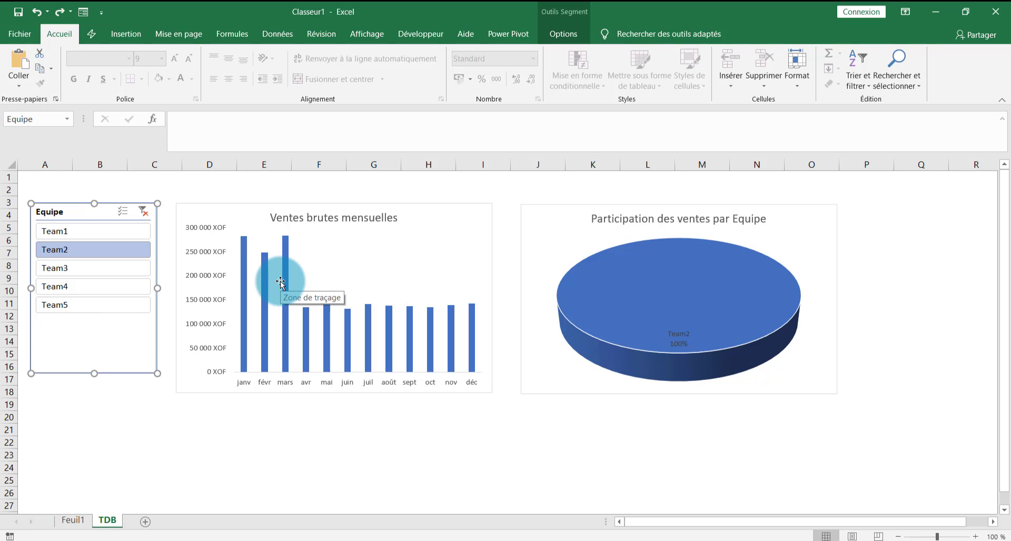
key(ctrl+z)
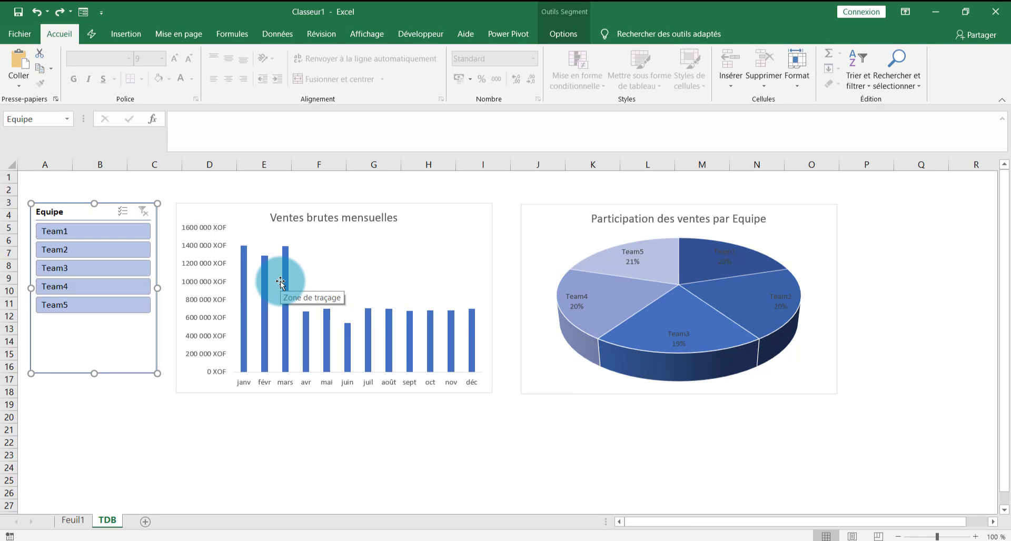
drag(94, 373, 90, 323)
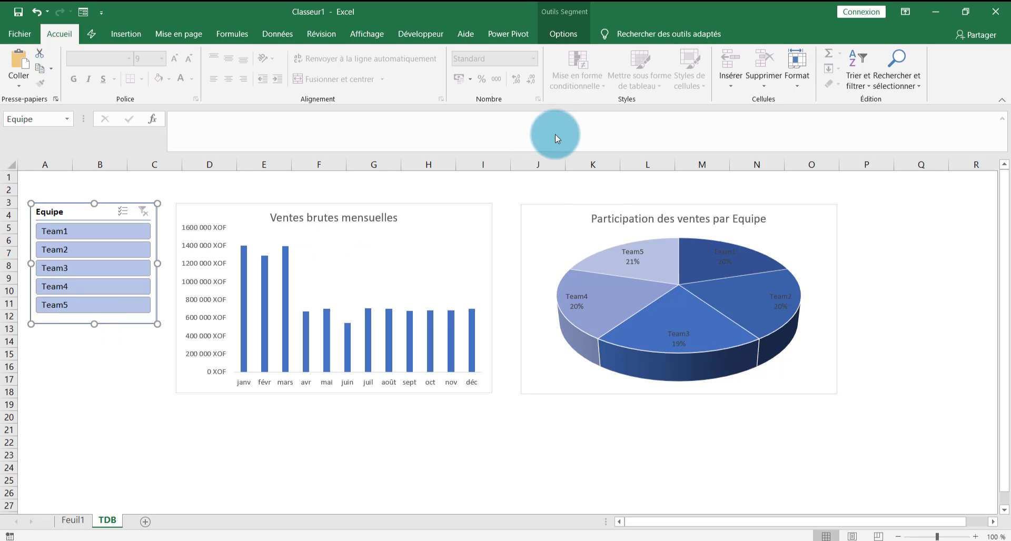
Step: Insert a slicer on the Date (mois) field for the pie chart and place it directly below the Equipe slicer
click(554, 216)
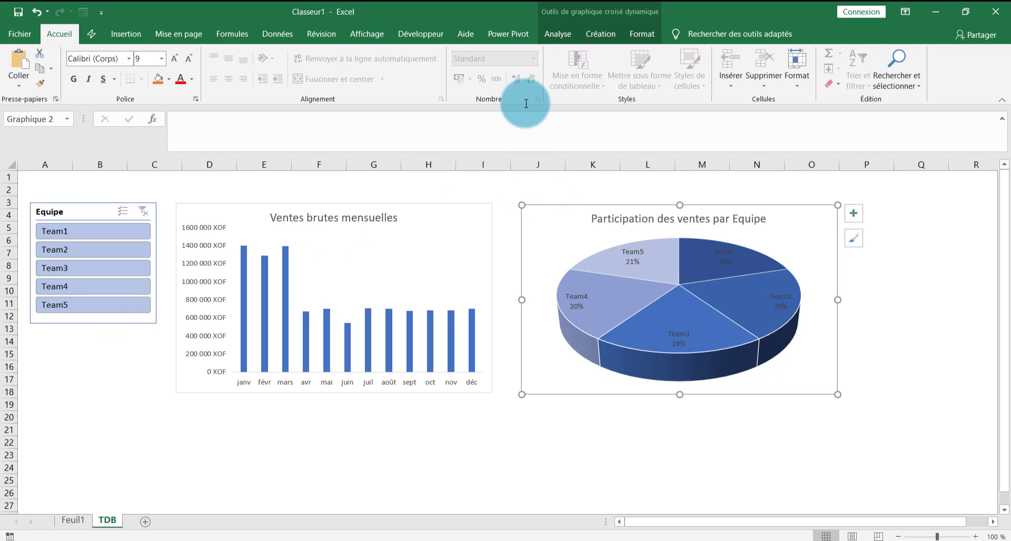
click(557, 35)
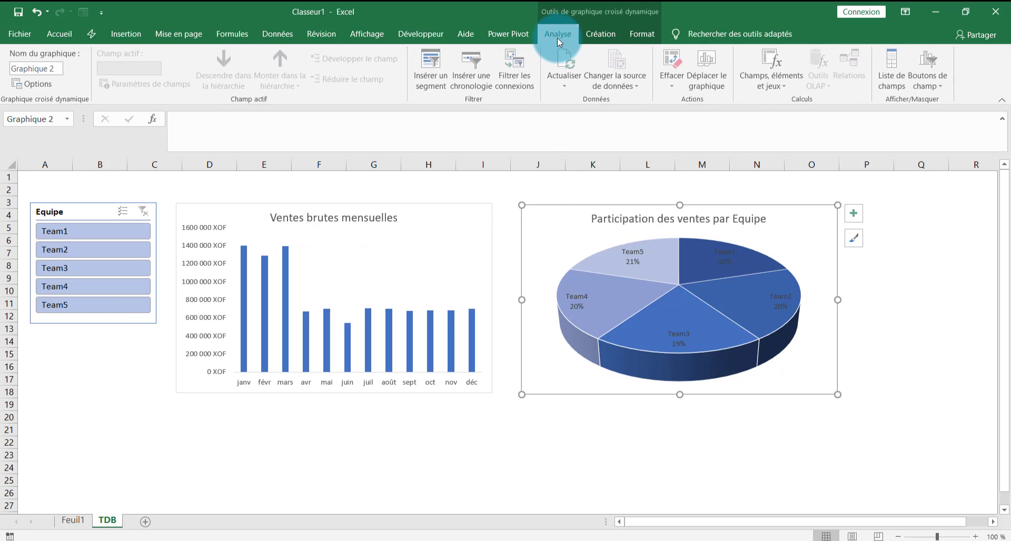
click(432, 66)
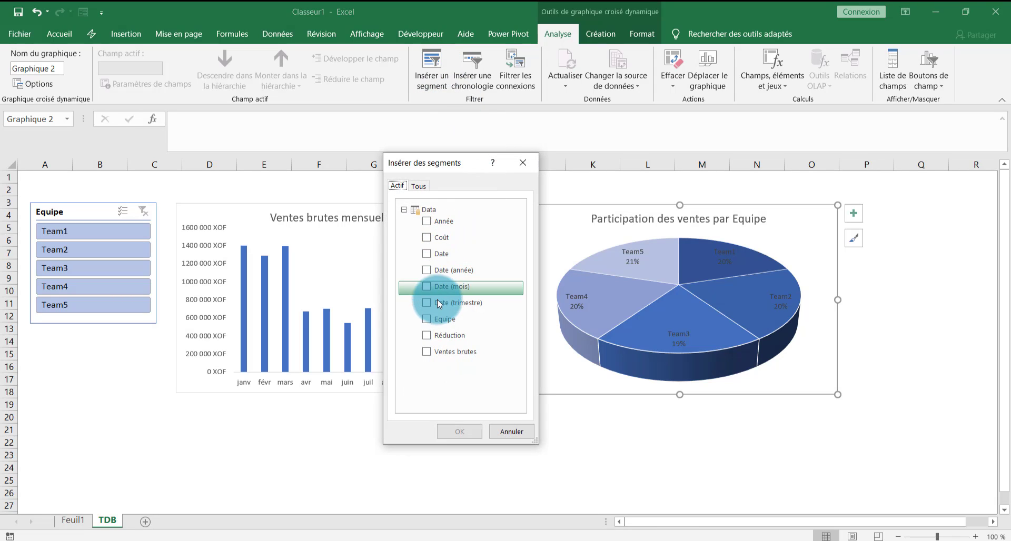
click(429, 285)
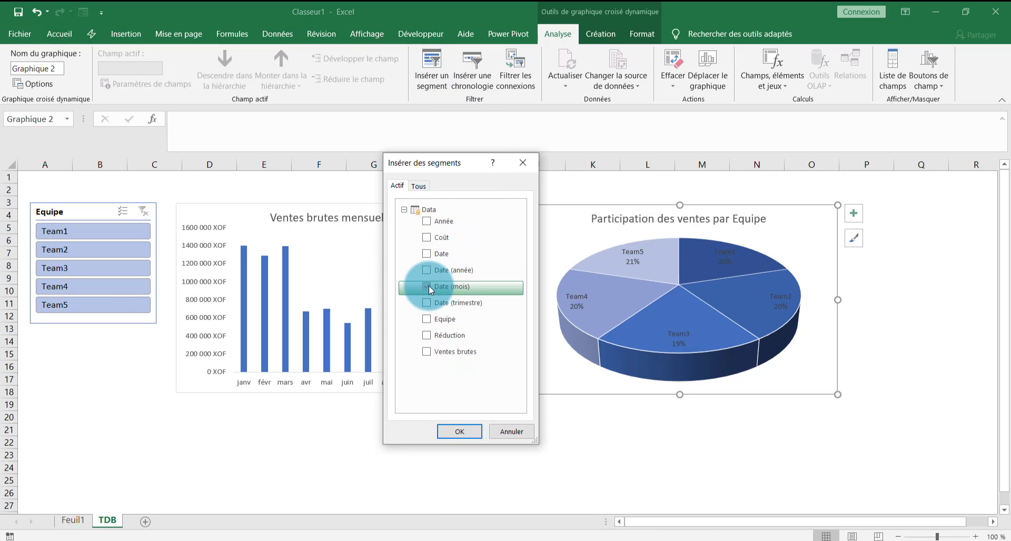
click(460, 431)
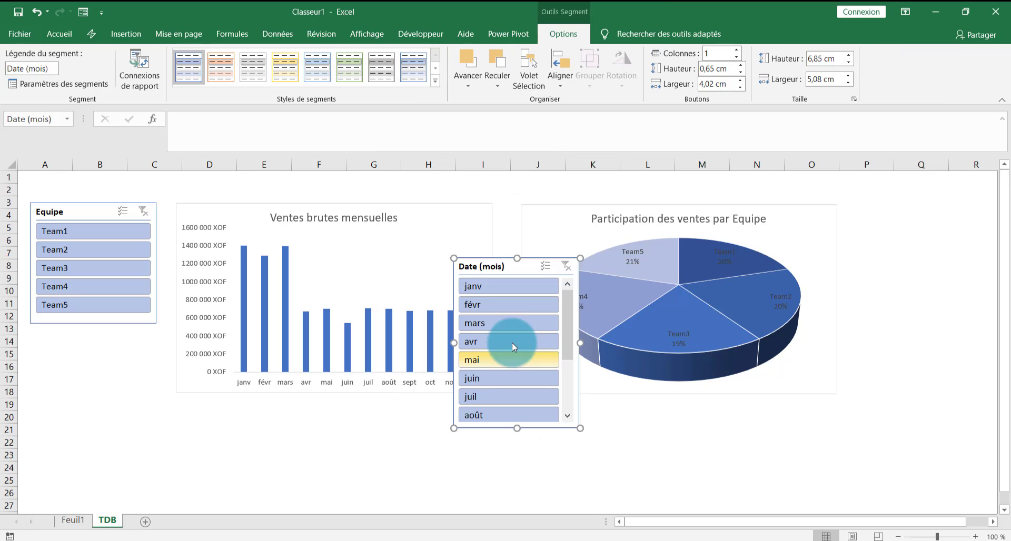
drag(507, 272, 84, 339)
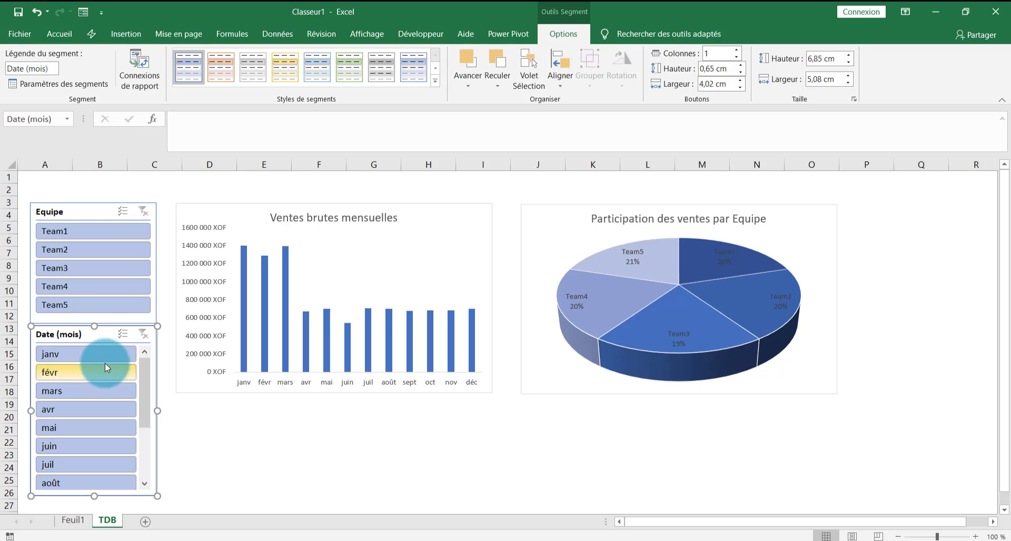
Step: Test the Date (mois) slicer on the pie chart with janv, févr, avr and juin, returning to janv
click(96, 358)
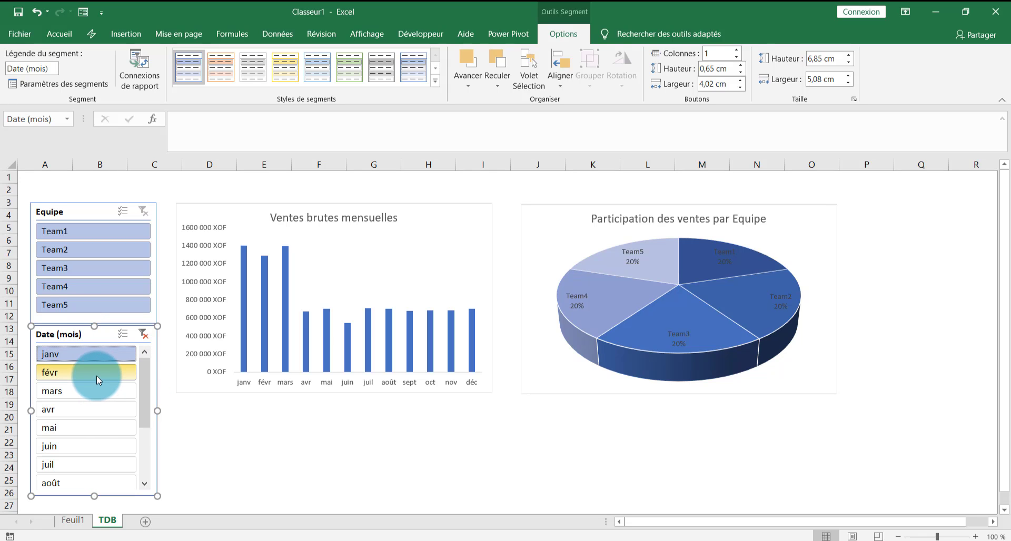
click(96, 376)
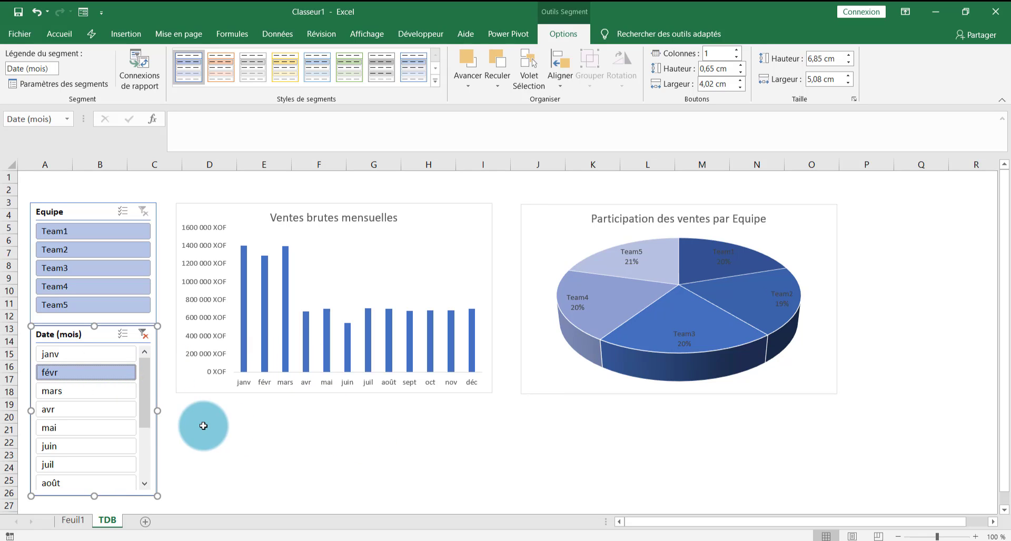
click(106, 418)
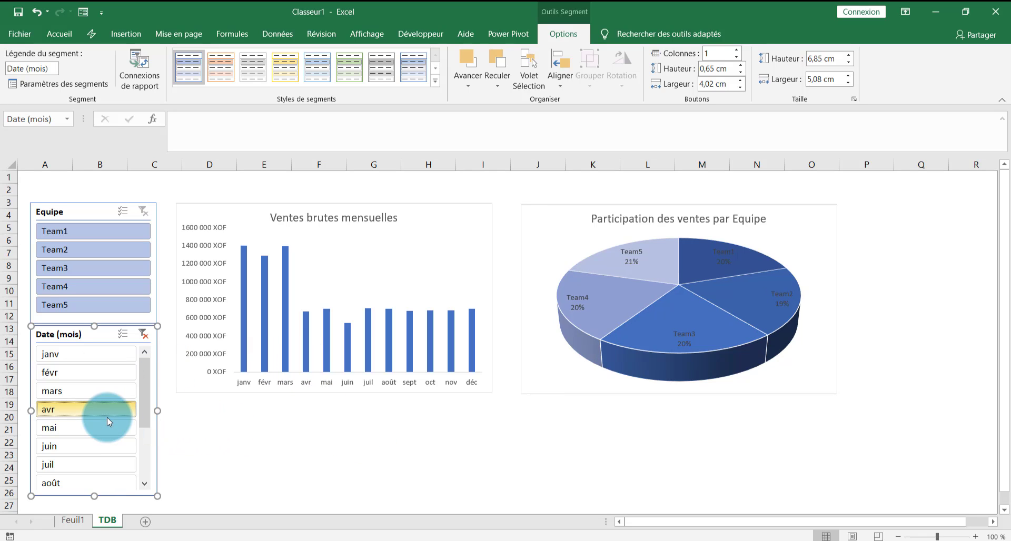
click(107, 447)
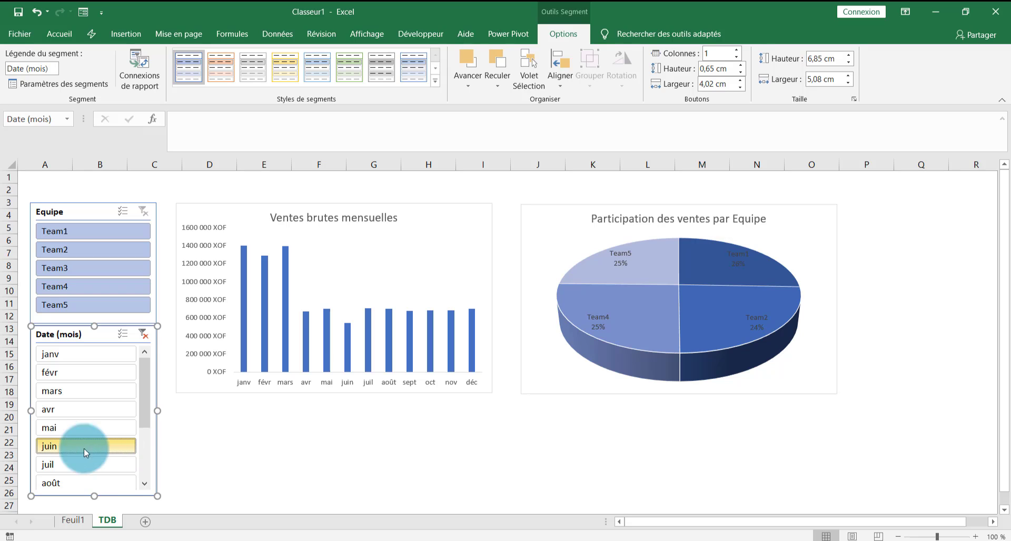
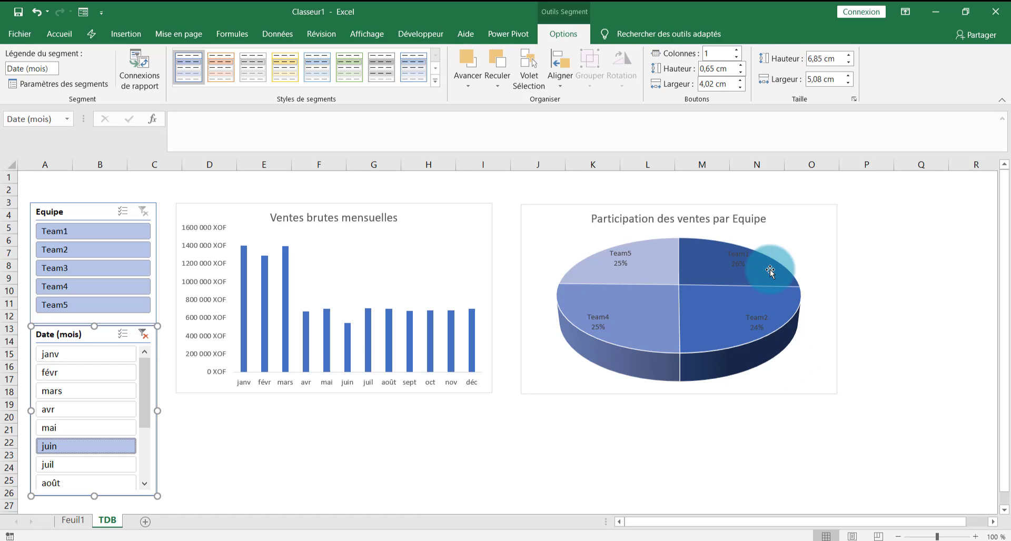
click(93, 355)
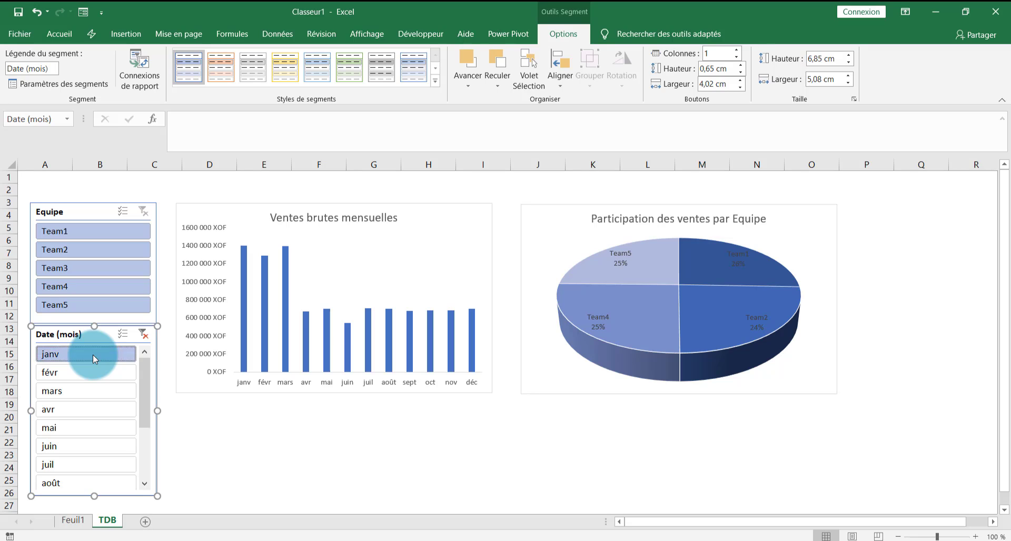
Step: Clear the Date (mois) filter, and insert a Date timeline for the pie chart, placed directly below the Ventes brutes mensuelles chart
click(142, 334)
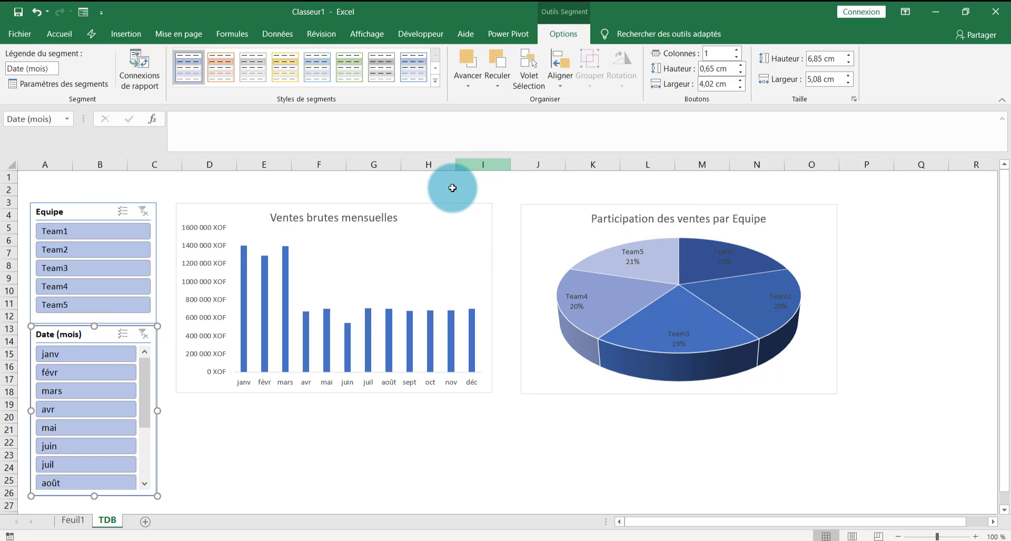
click(553, 210)
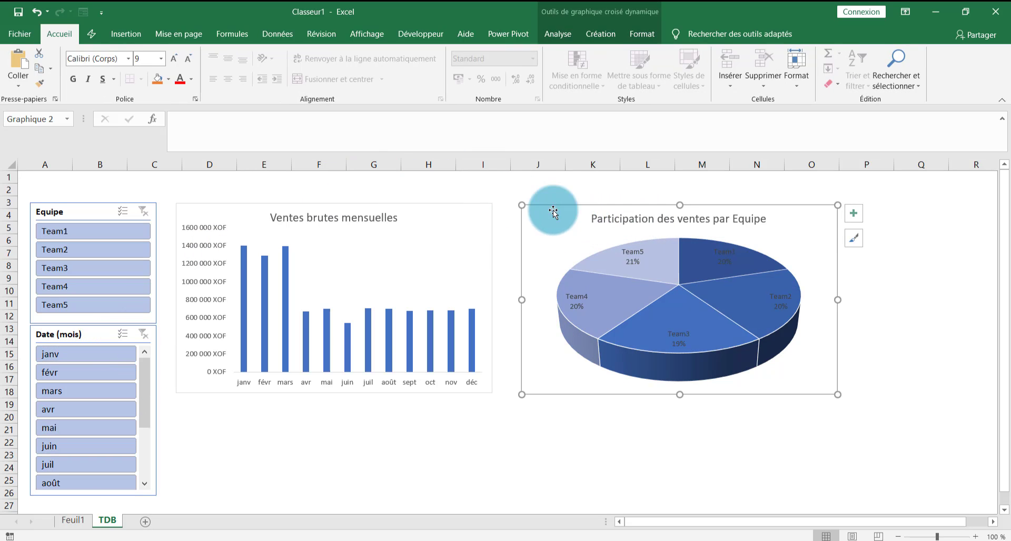
click(558, 29)
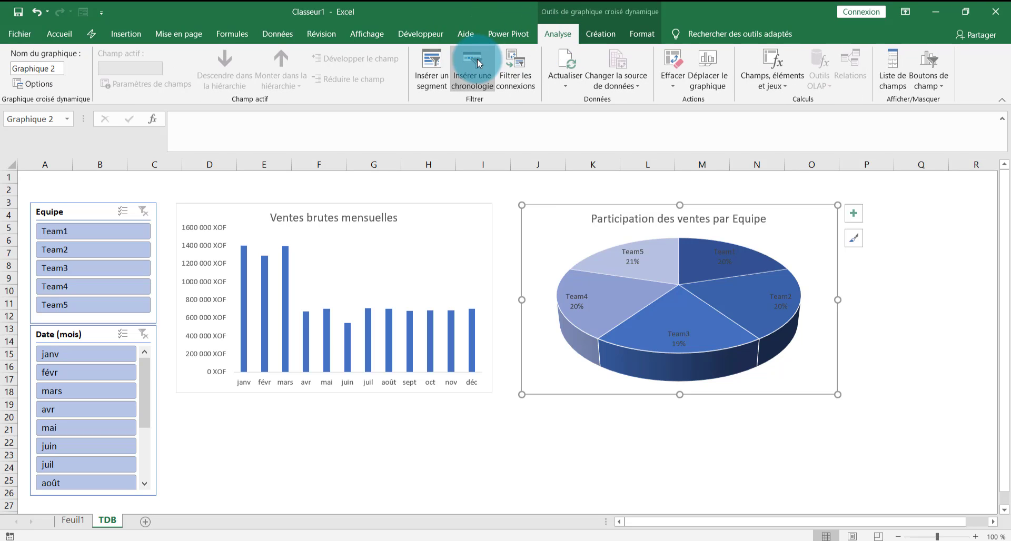
click(478, 61)
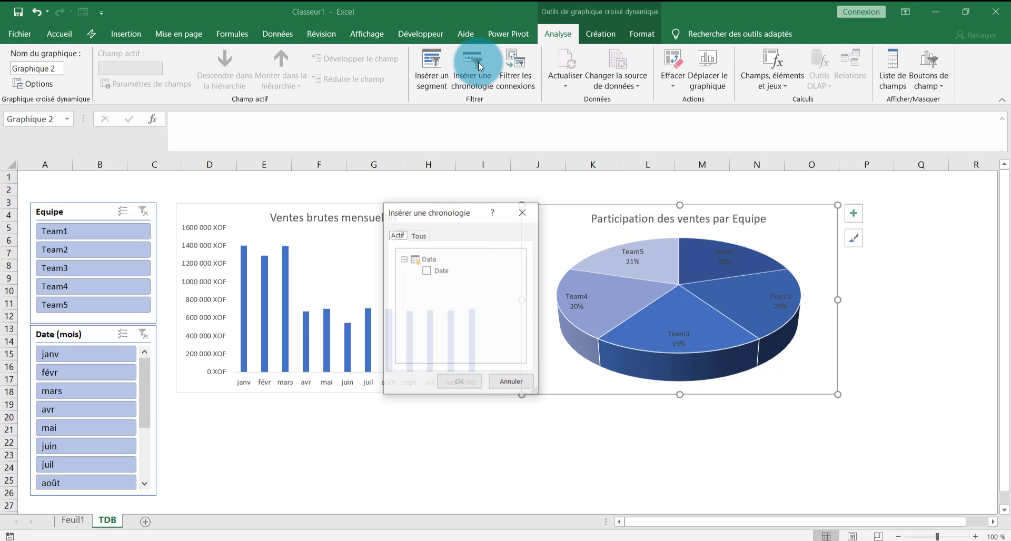
click(431, 269)
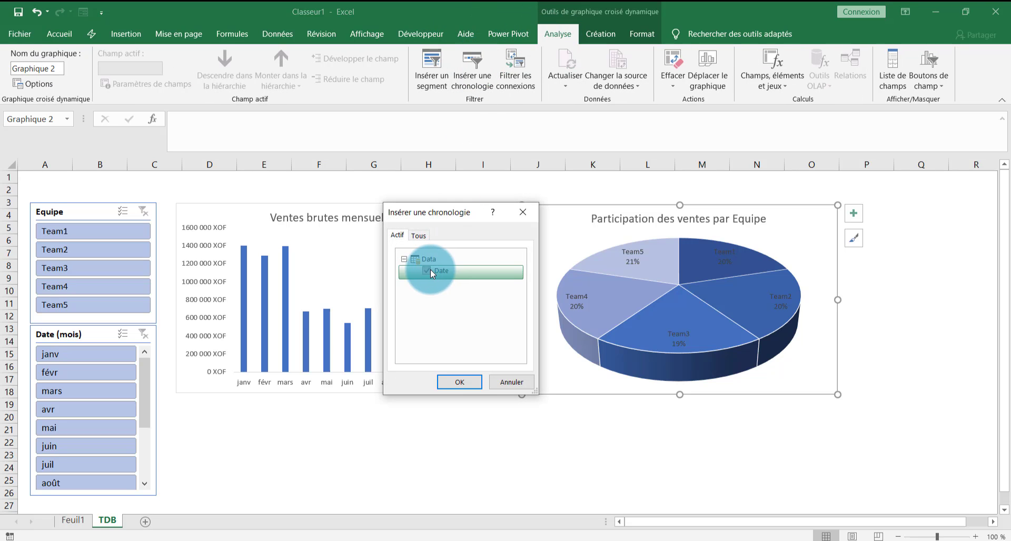
click(451, 384)
drag(490, 318, 255, 407)
Step: Switch the time level of the Date timeline to TRIMESTRES
click(377, 422)
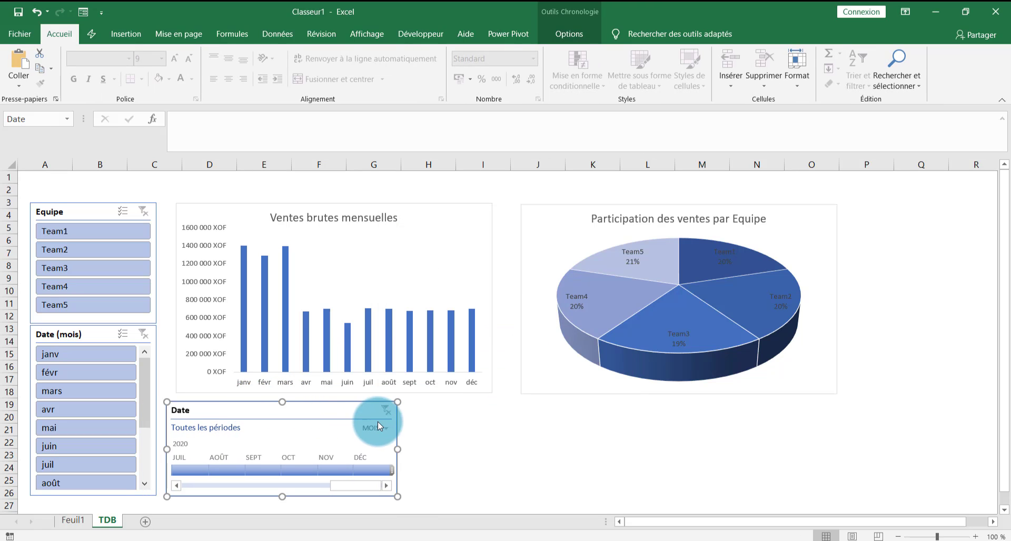
click(381, 426)
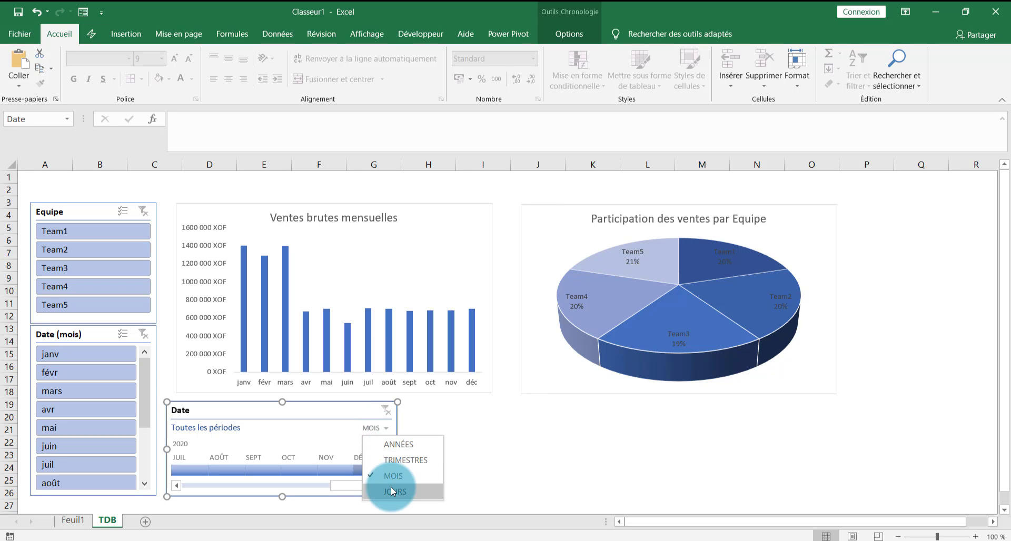
click(390, 458)
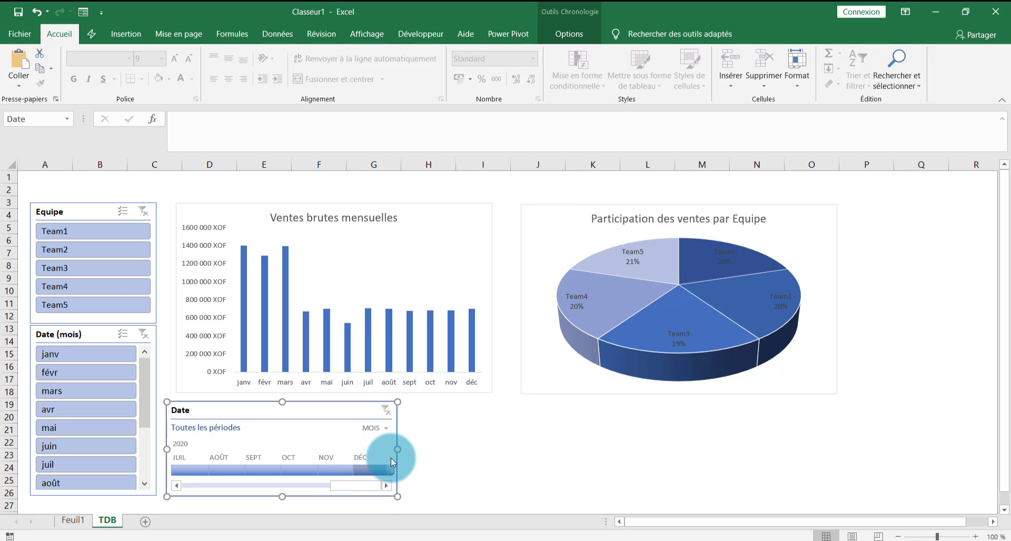
Step: Test the Date timeline on the pie chart with Tr2 2019 and further quarters, ending on Tr2 2020
click(198, 464)
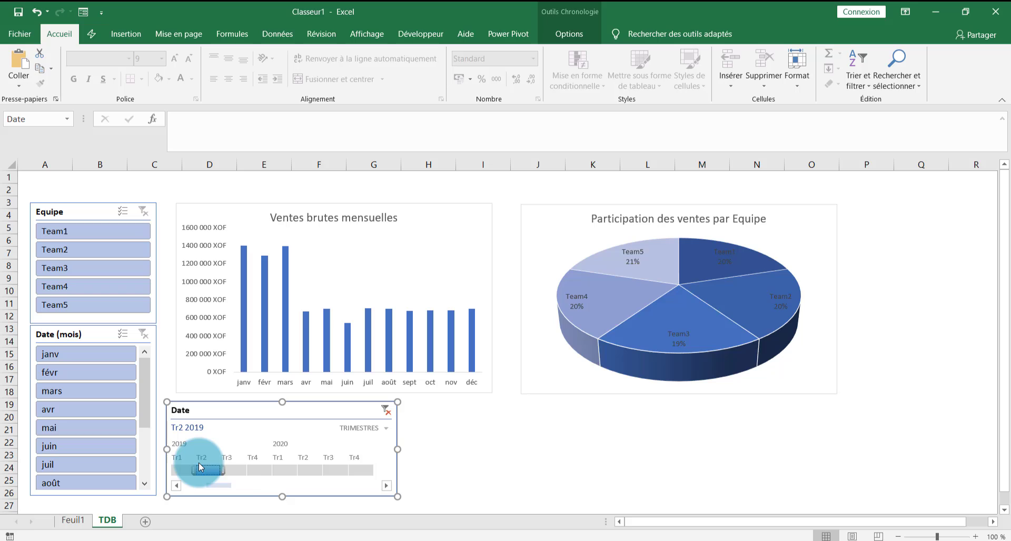
click(248, 470)
drag(283, 473, 333, 469)
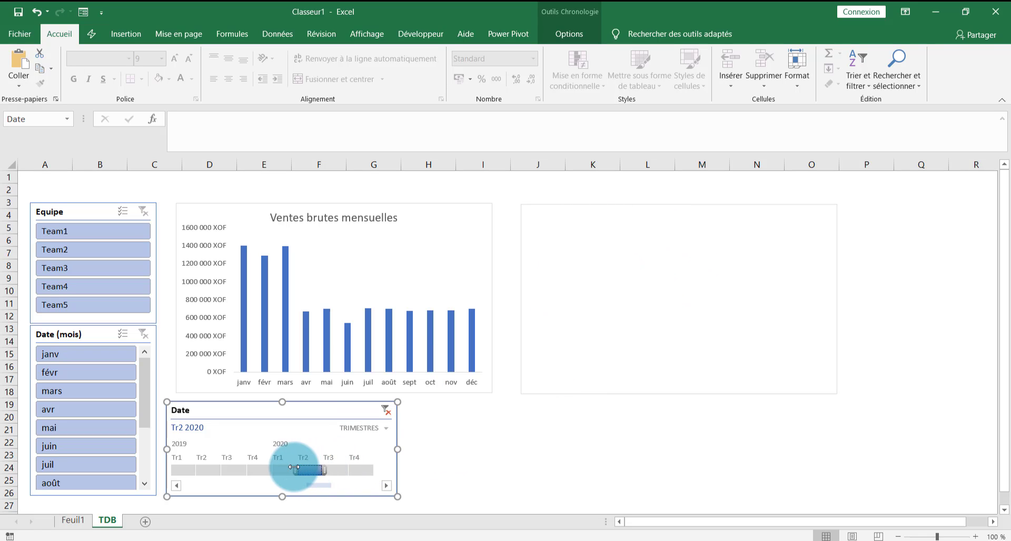
drag(280, 466, 320, 462)
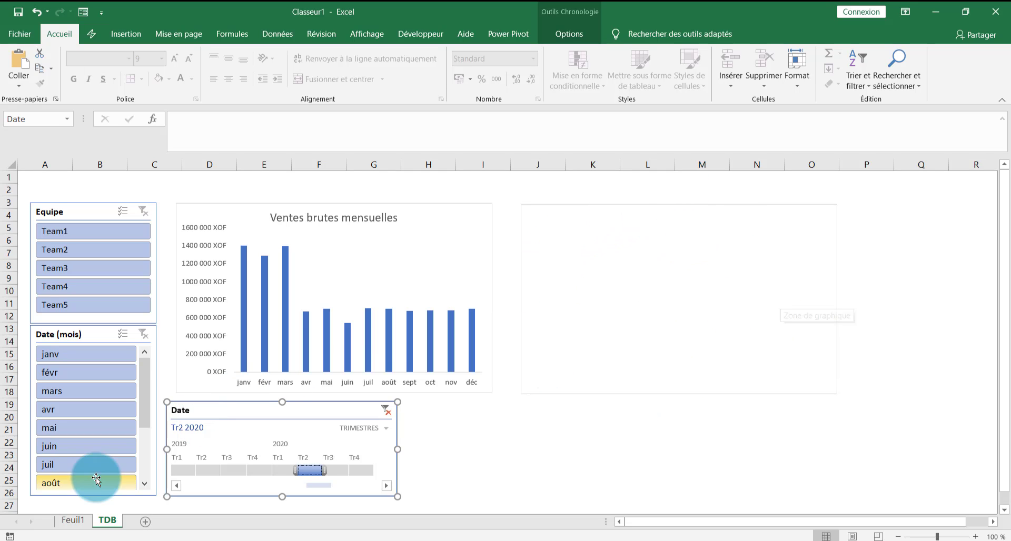
Step: Start a SI formula in cell D1 of Feuil1, using the ESTVIDE function as its logical test
click(82, 522)
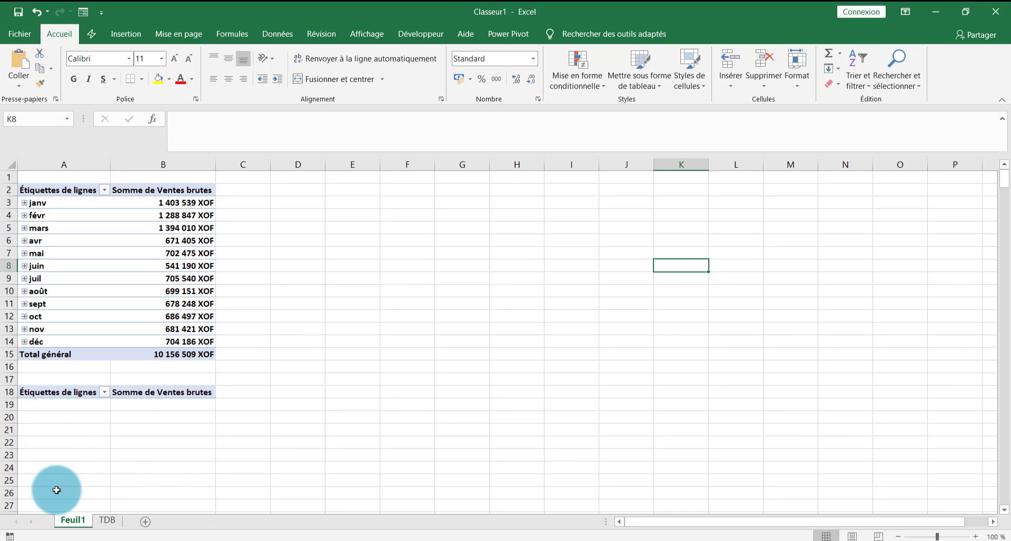
click(292, 179)
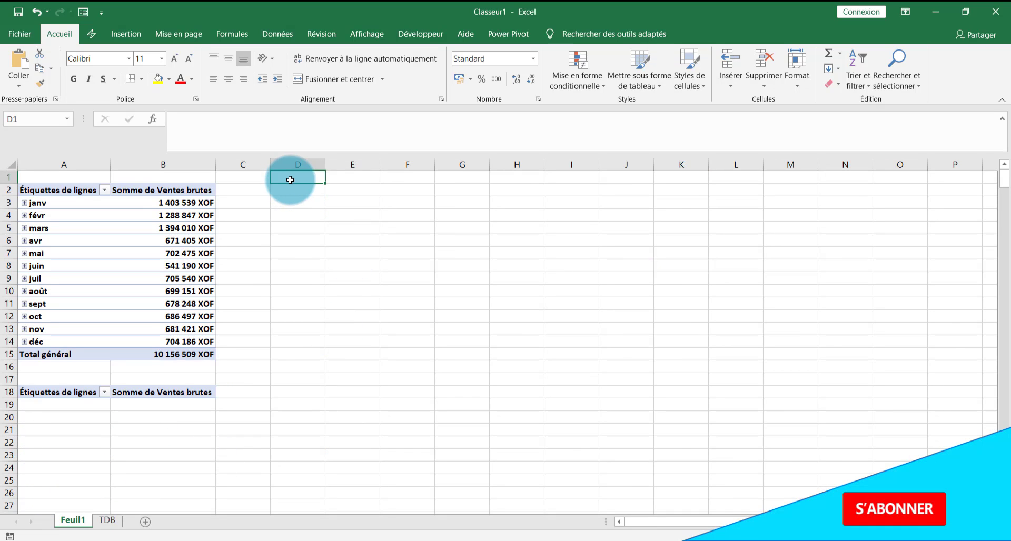
click(216, 132)
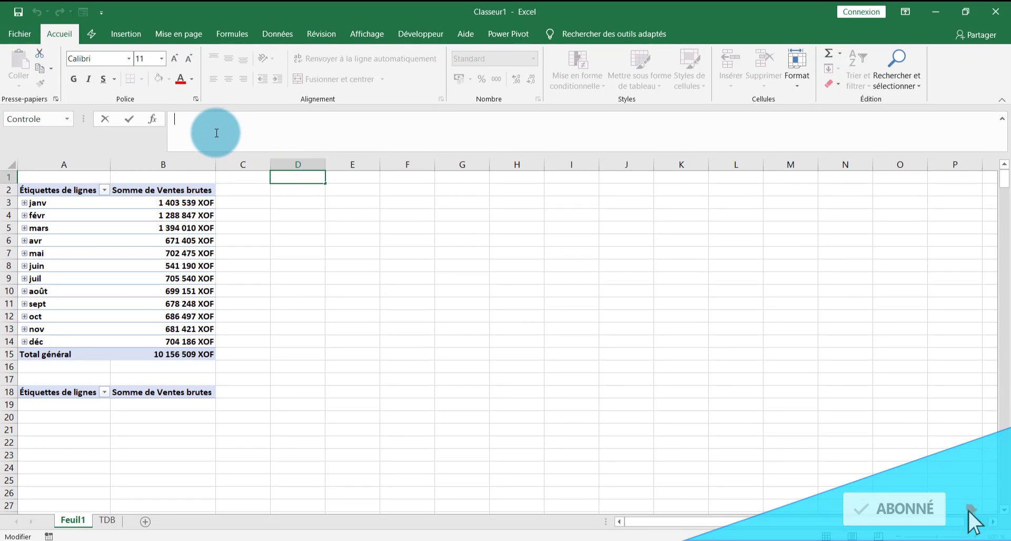
text(=)
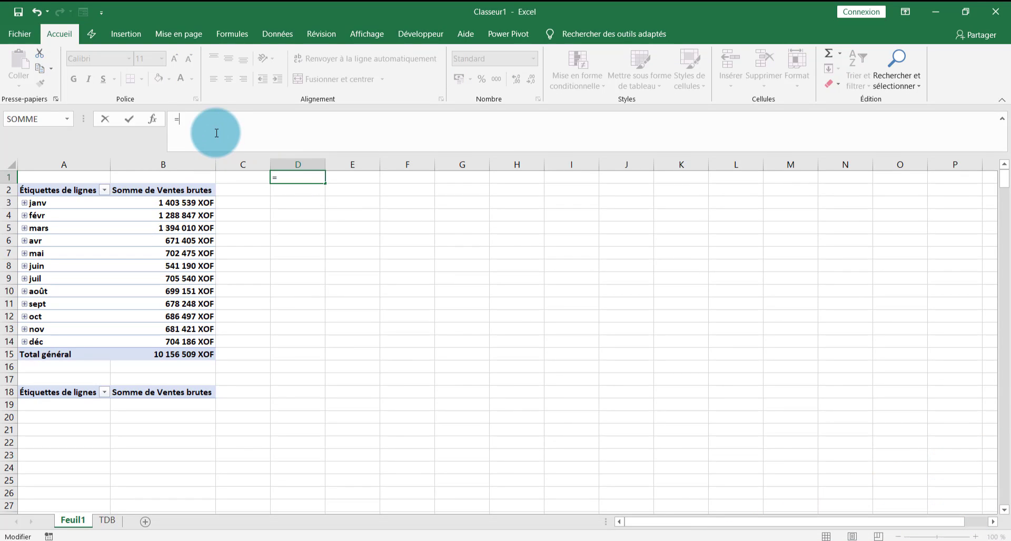
text(SI)
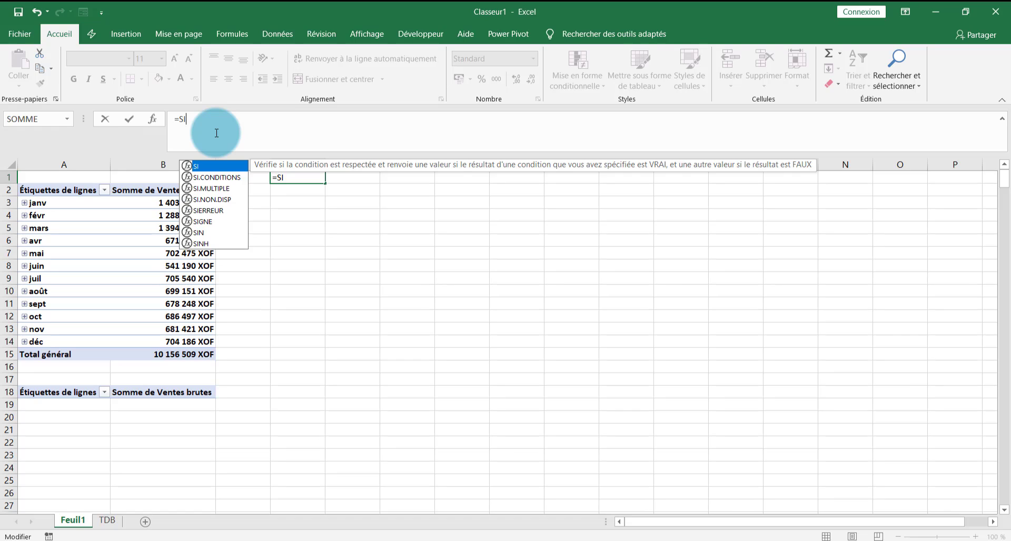
text(()
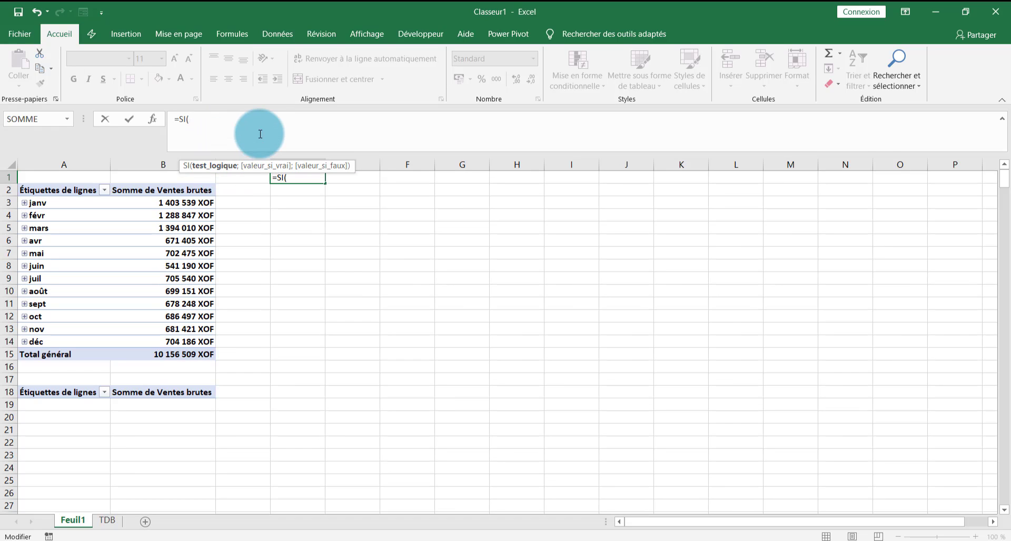
text(ET)
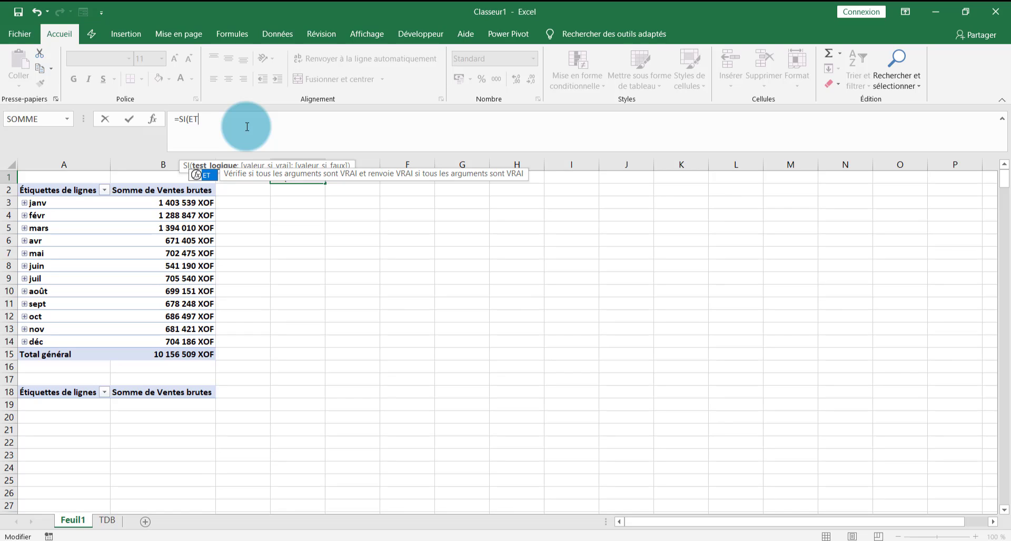
key(BackSpace)
text(s)
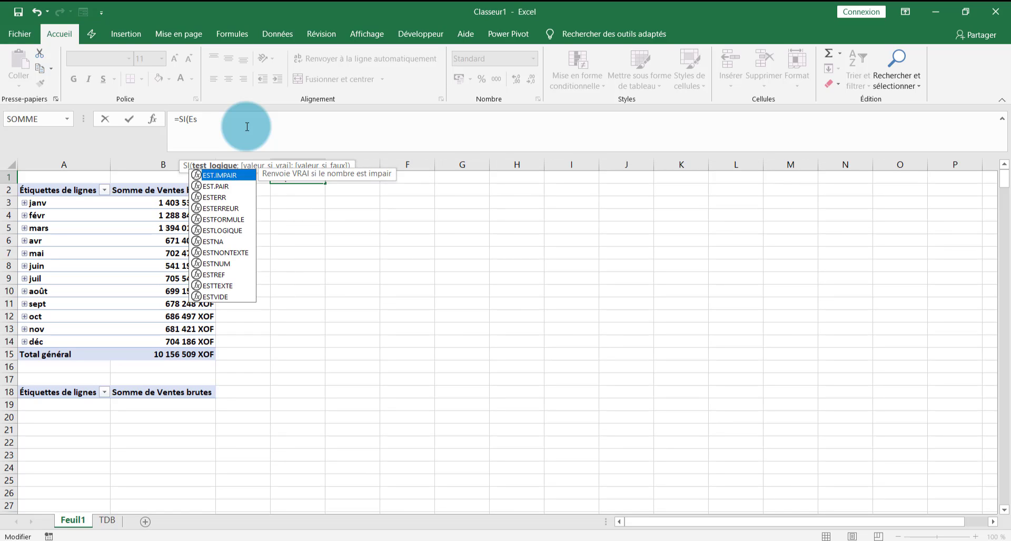
text(T)
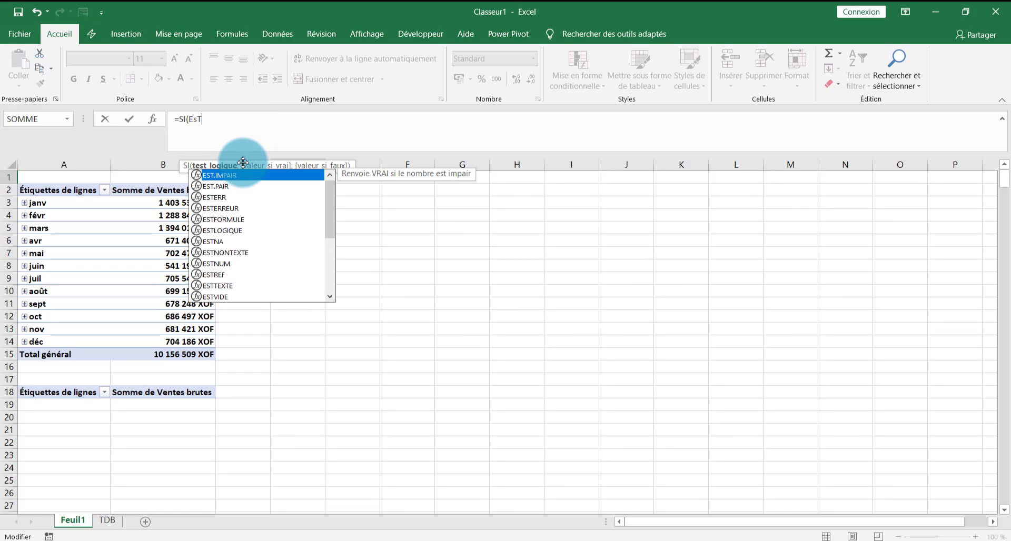
key(BackSpace)
key(BackSpace)
text(S)
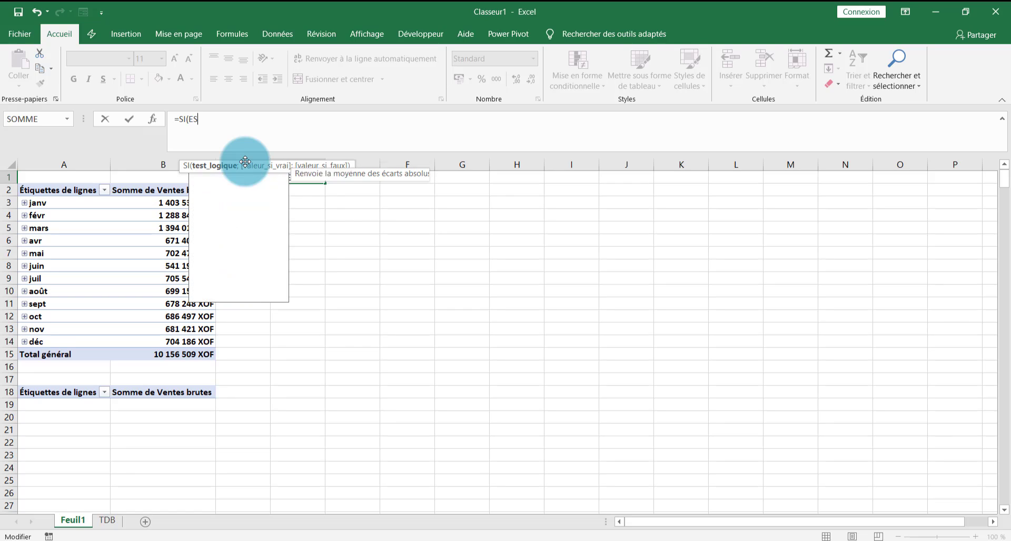
text(TV)
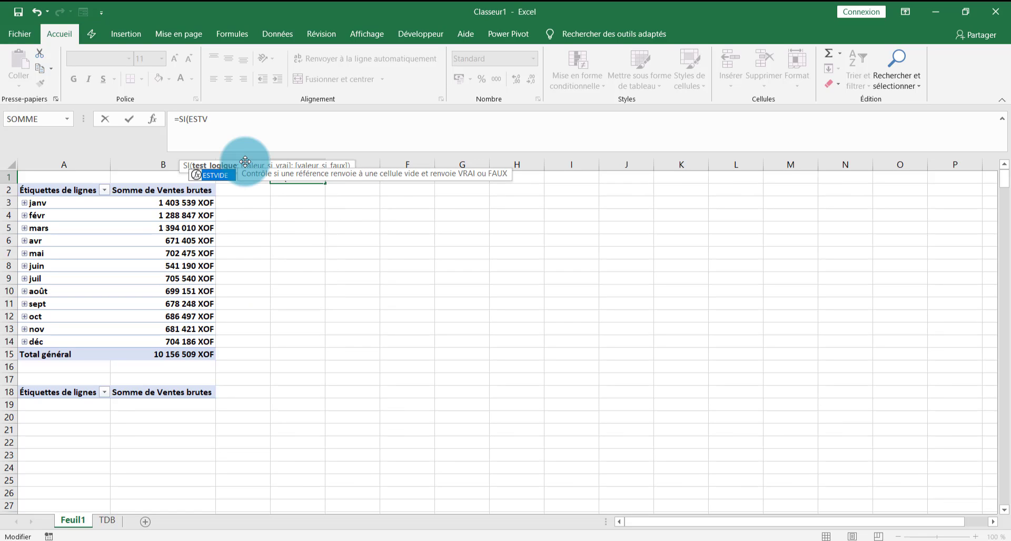
double_click(225, 178)
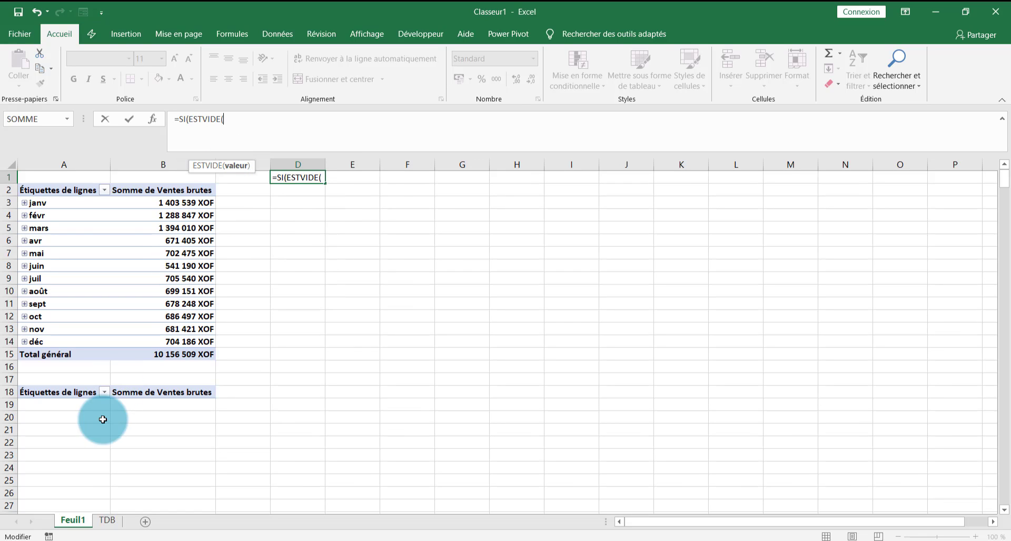
Step: Complete the D1 formula as =SI(ESTVIDE($A$19);"Données indisponible pour cette période";"")
click(41, 405)
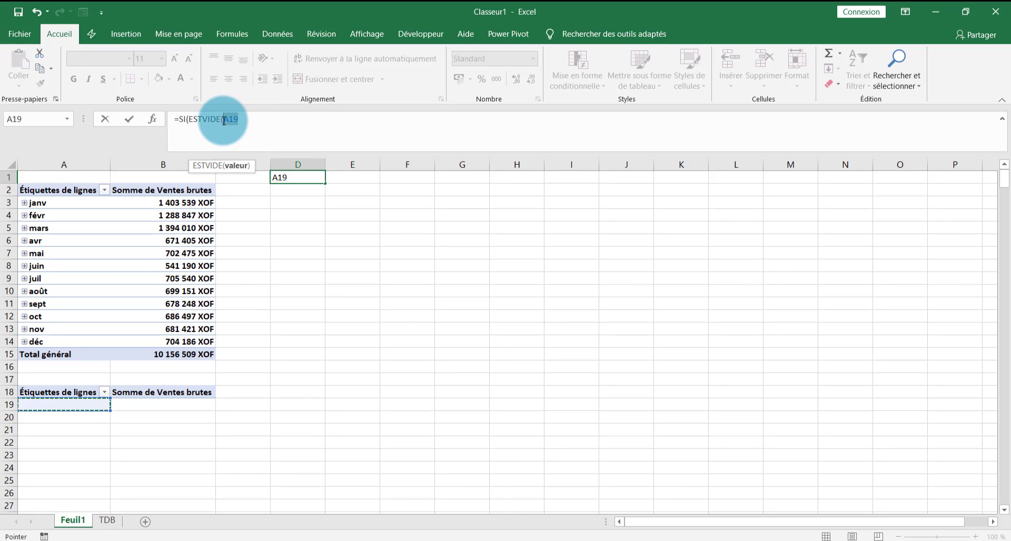
double_click(224, 120)
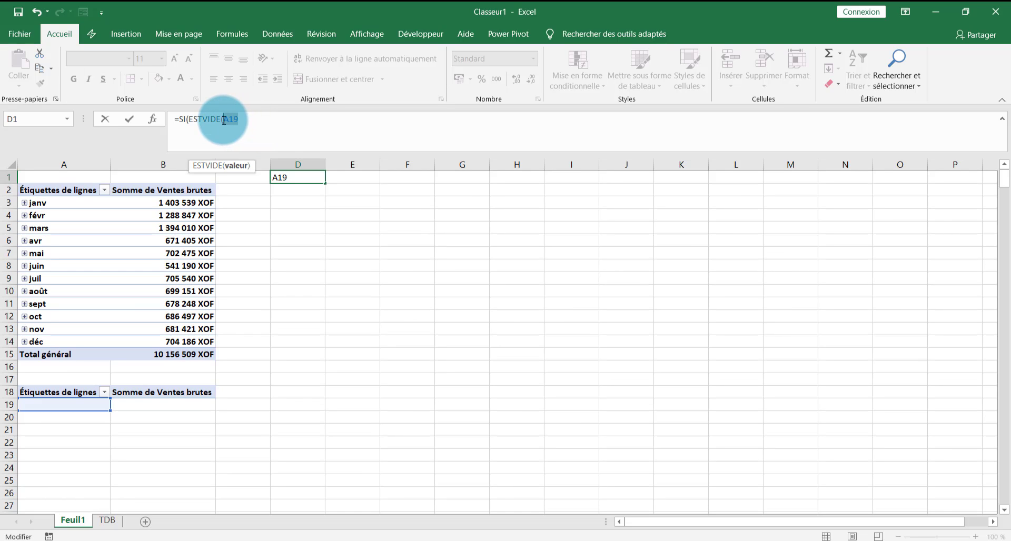
click(263, 122)
text())
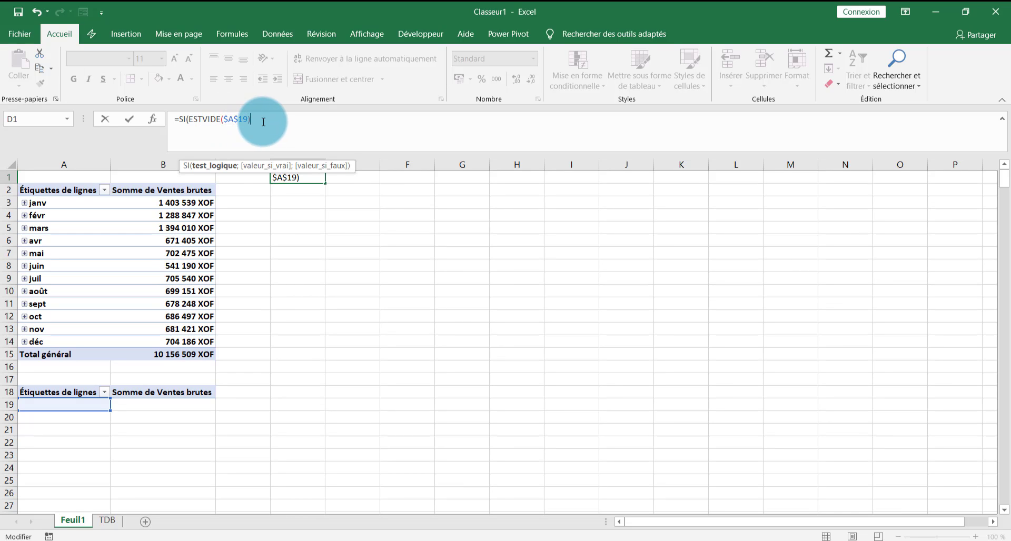
text(;")
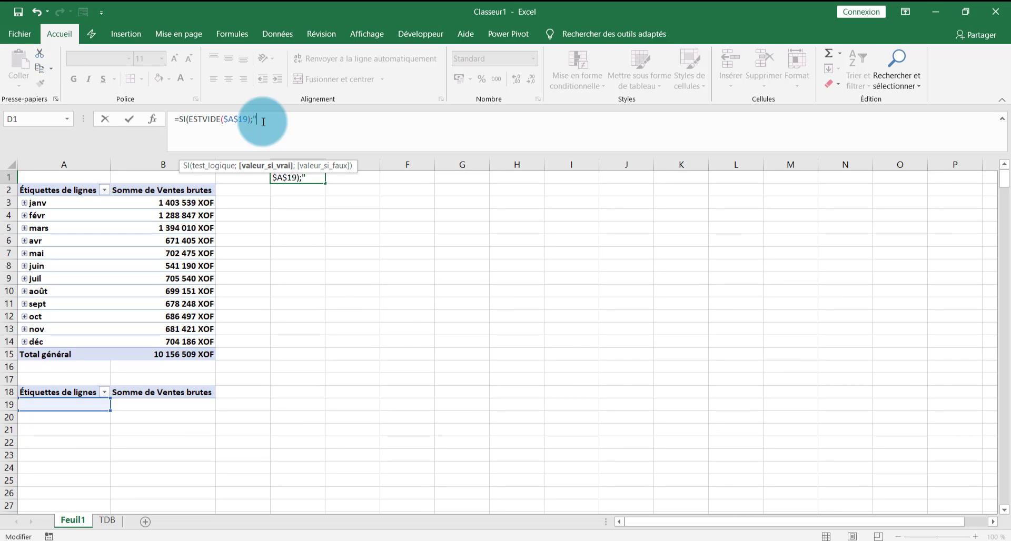
text(Données indisponible pour cette période)
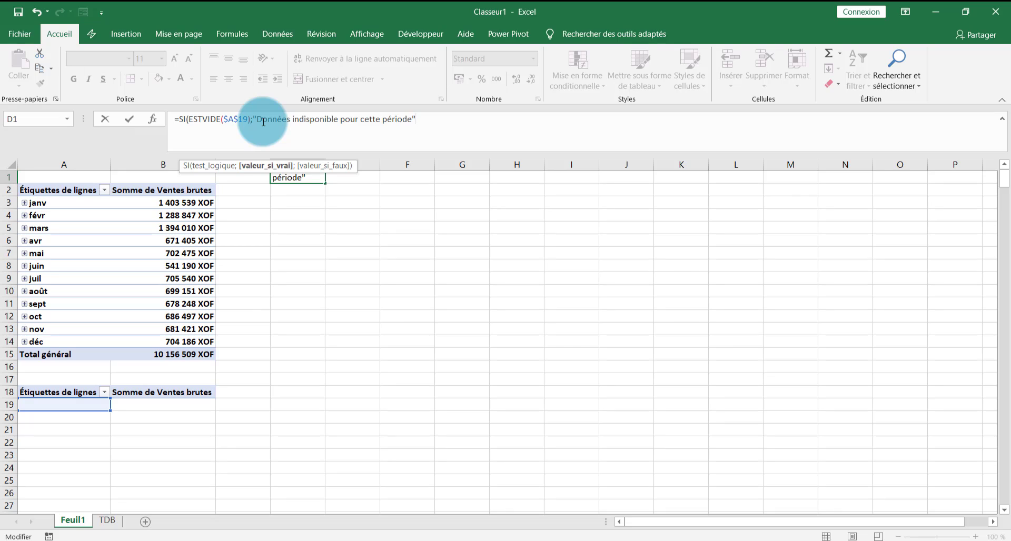
text(;""))
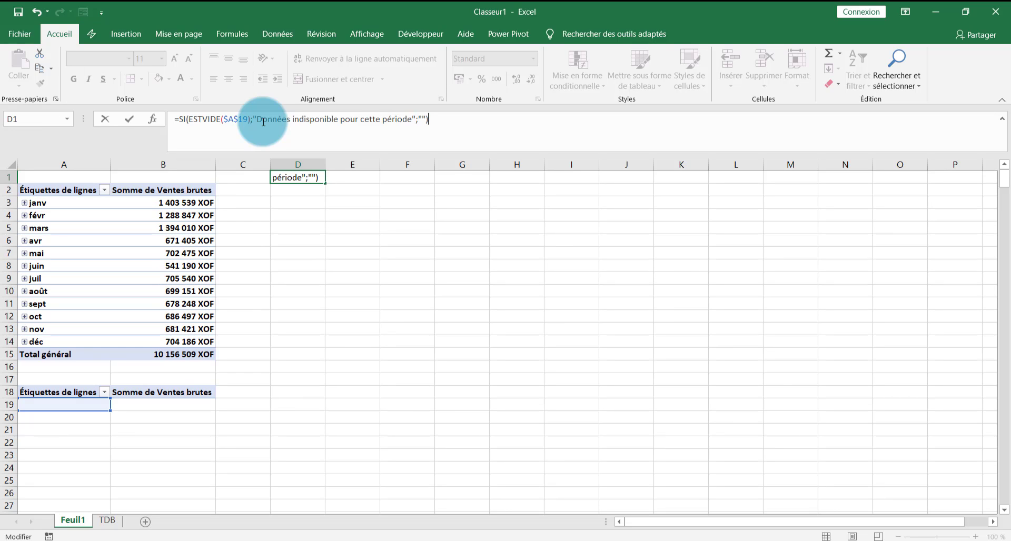
key(Return)
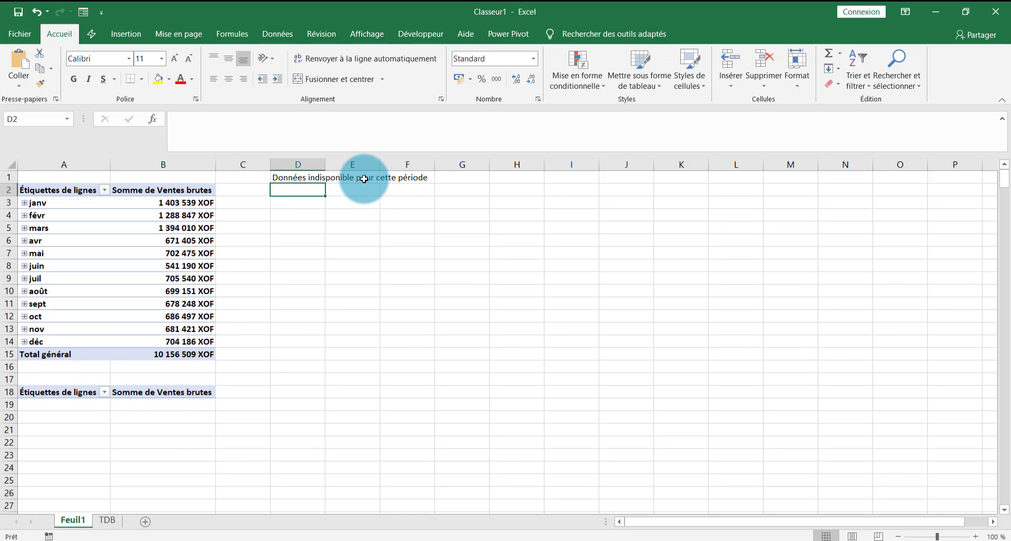
Step: Check the D1 formula on Feuil1 by setting the TDB timeline to Tr2 2019, and return to the TDB sheet
click(316, 178)
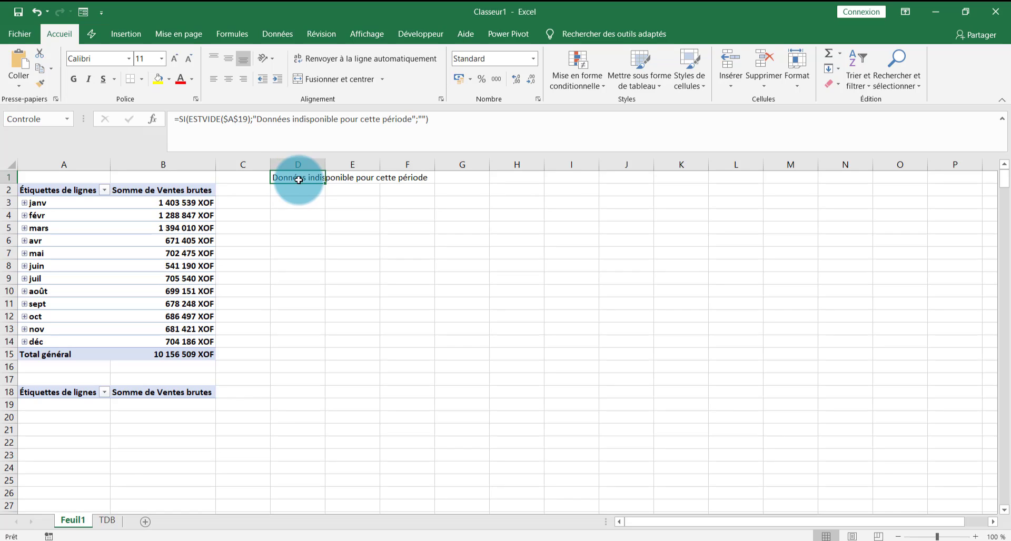
click(108, 520)
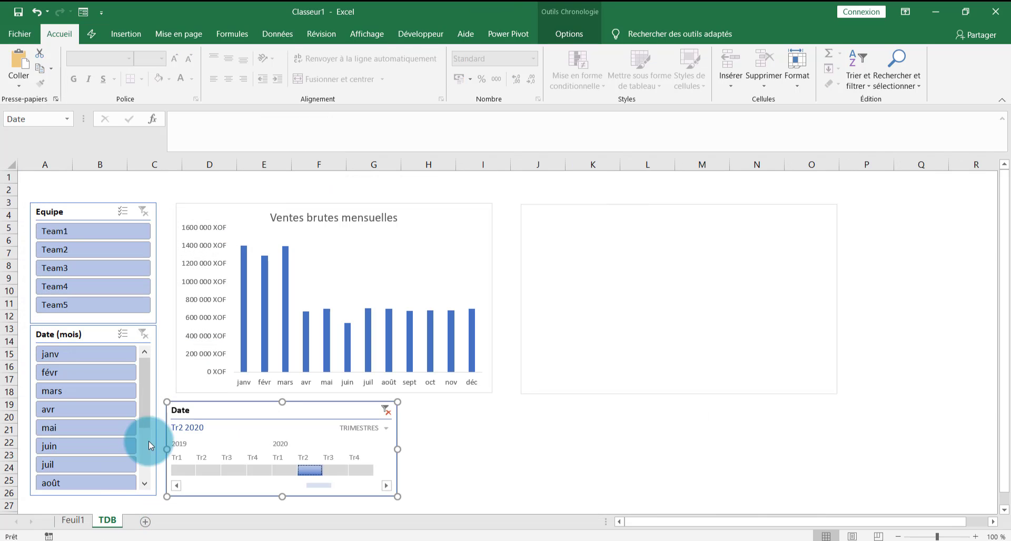
click(209, 469)
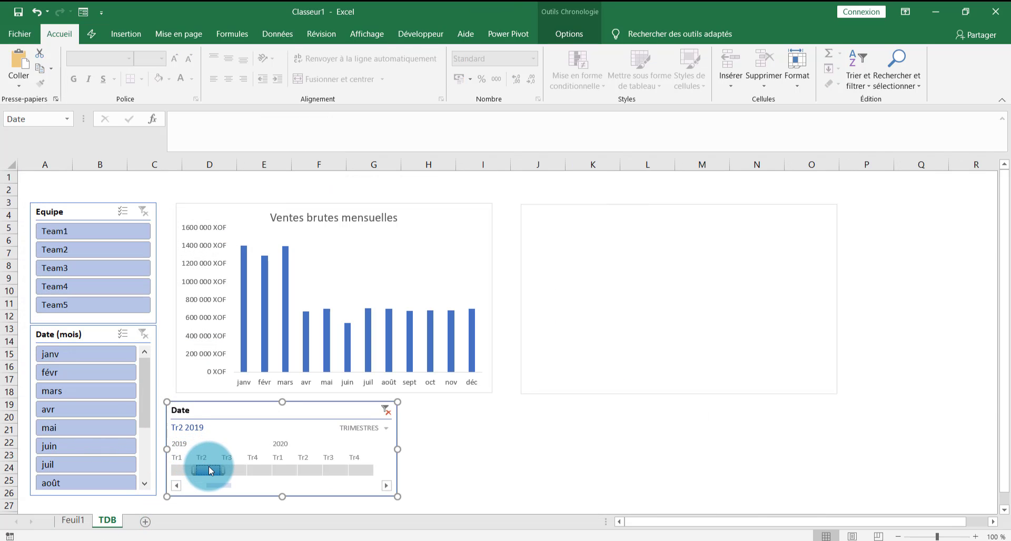
click(80, 523)
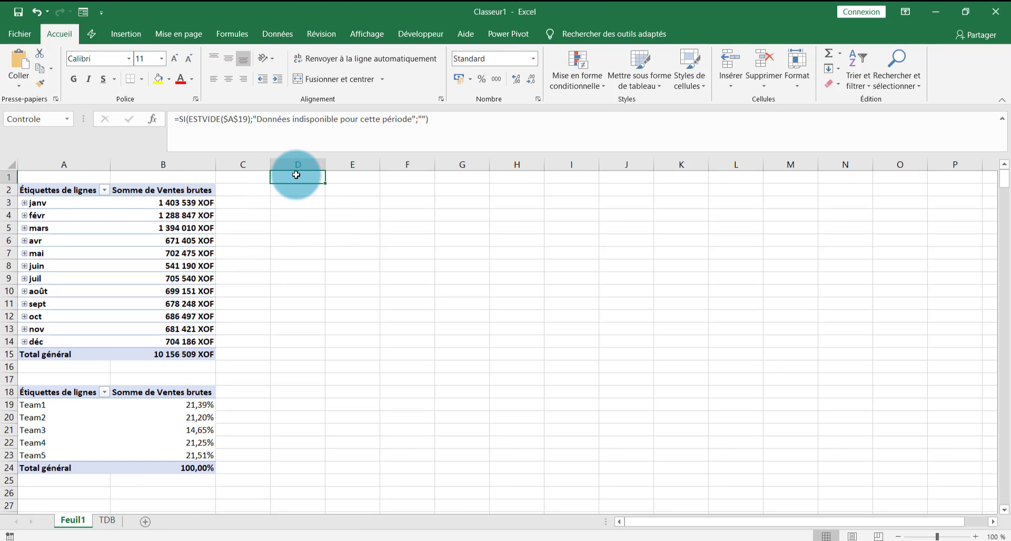
click(108, 521)
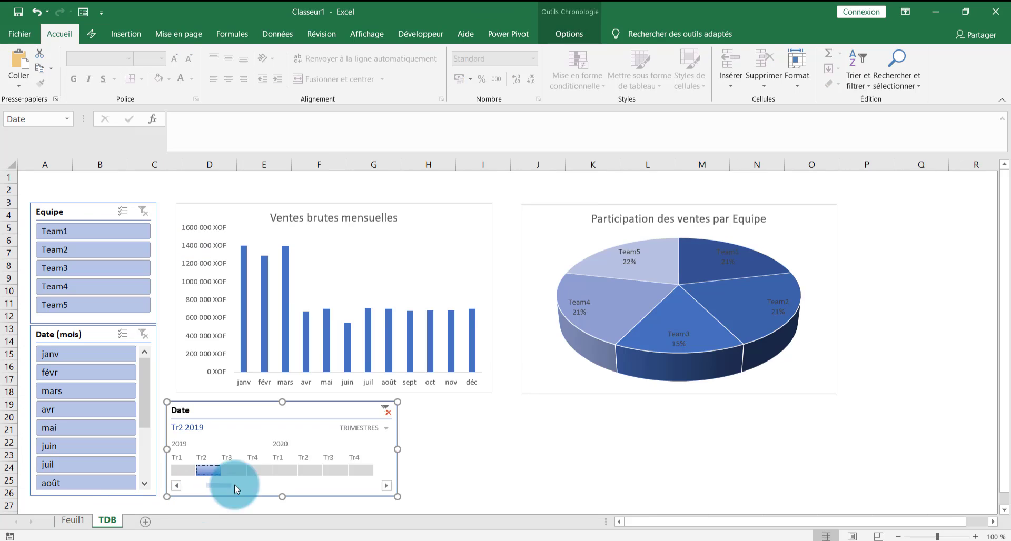
Step: Set the Date timeline to Tr2 2020, check the D1 formula's message on Feuil1, and return to the TDB sheet
click(310, 462)
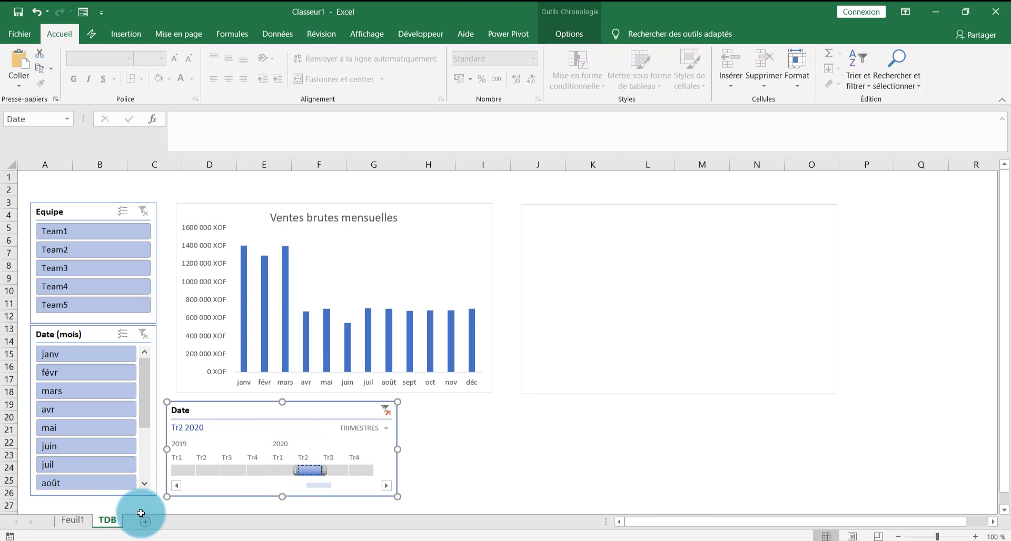
click(73, 524)
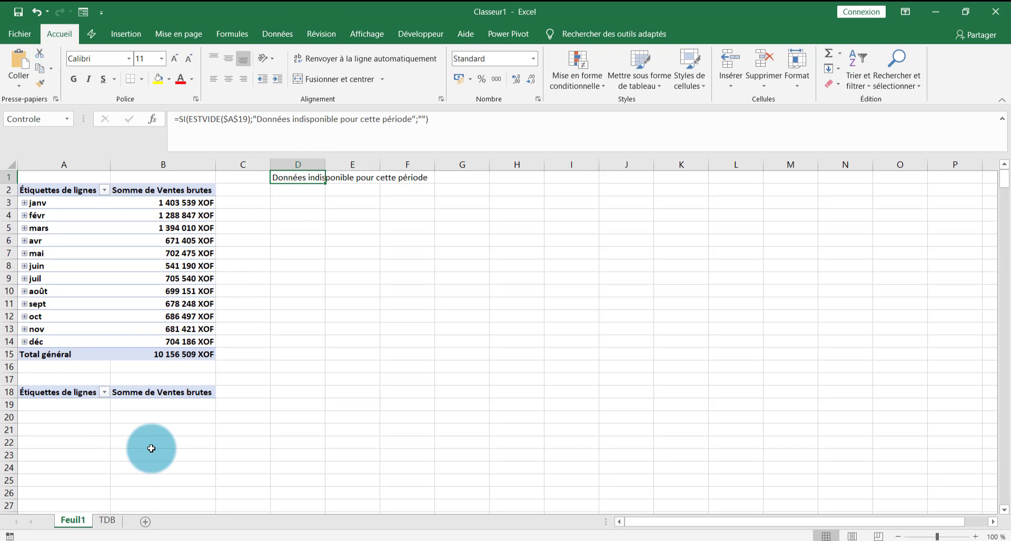
click(107, 521)
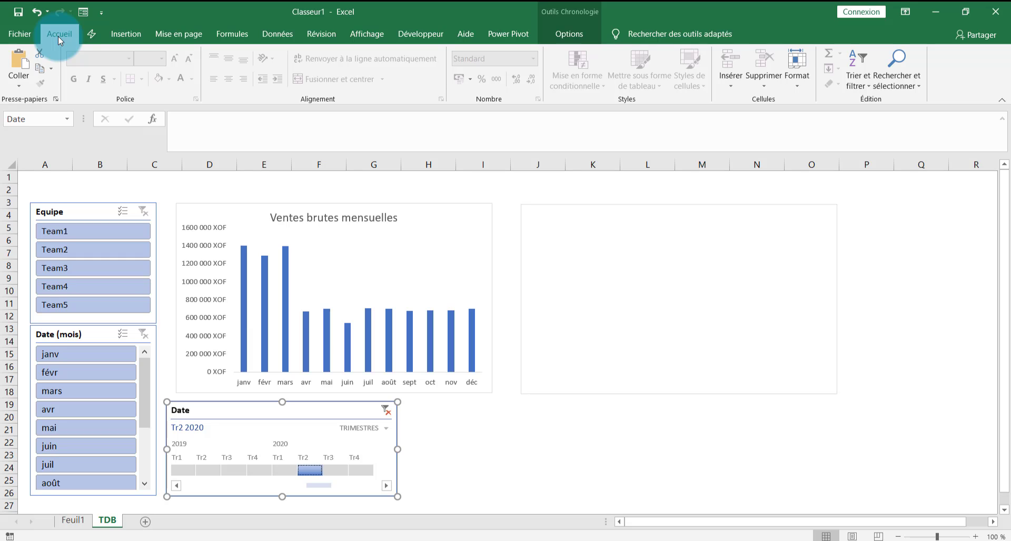
Step: Insert a WordArt text on the TDB sheet using the first style, plain black fill with shadow
click(124, 34)
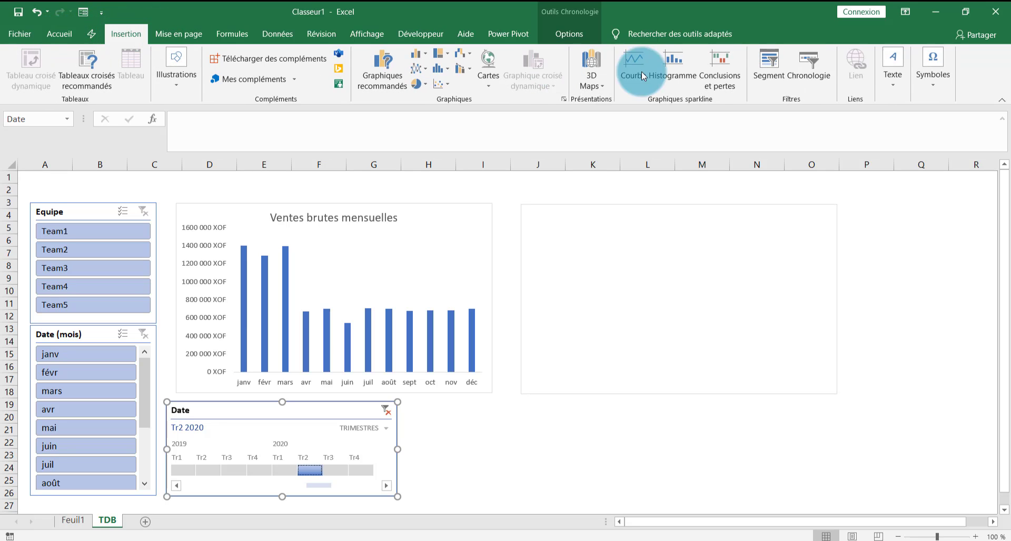
click(895, 78)
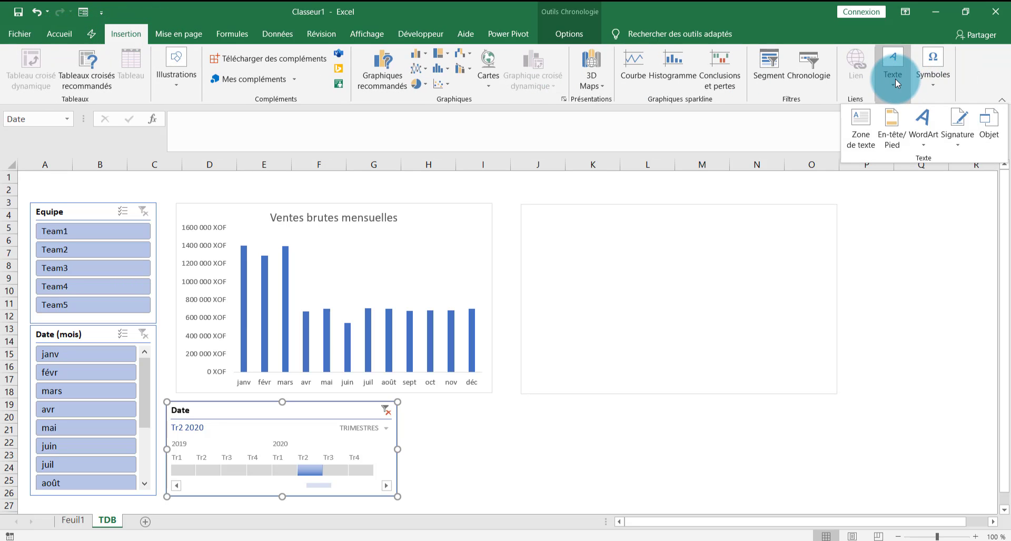
click(927, 135)
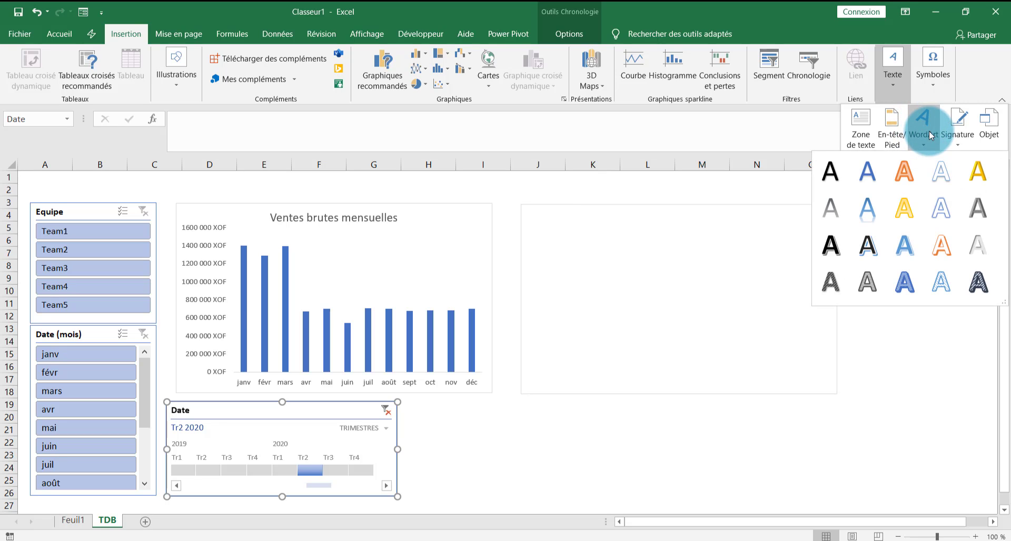
click(823, 170)
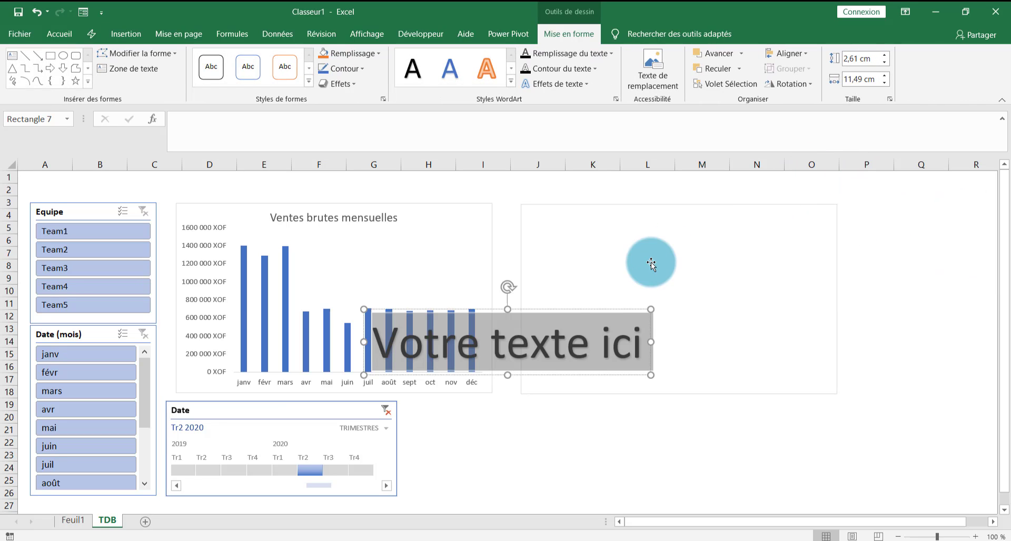
Step: Widen the WordArt box and move it over the upper part of the empty pie chart, keeping the chart beside the column chart
click(646, 312)
drag(643, 313, 600, 323)
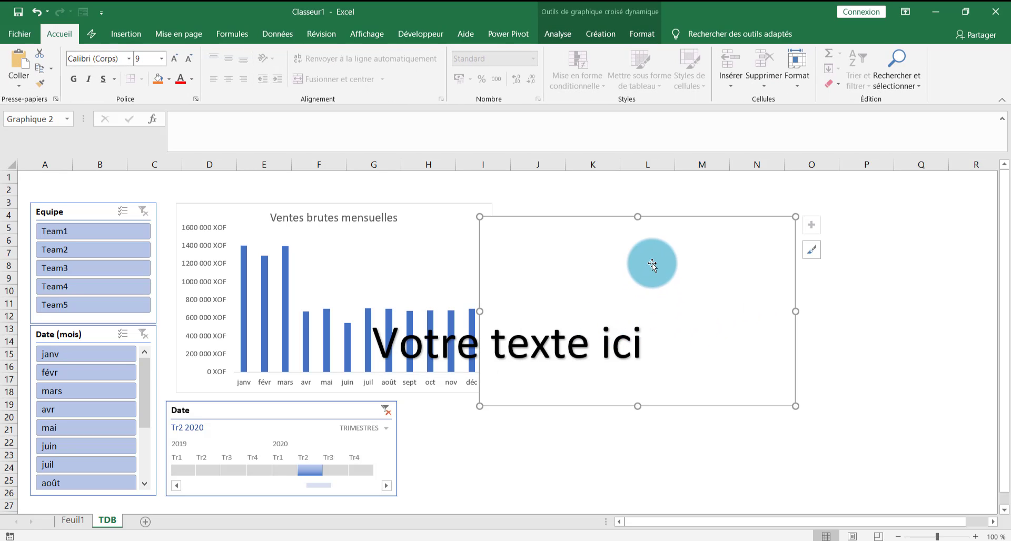
drag(652, 264, 668, 253)
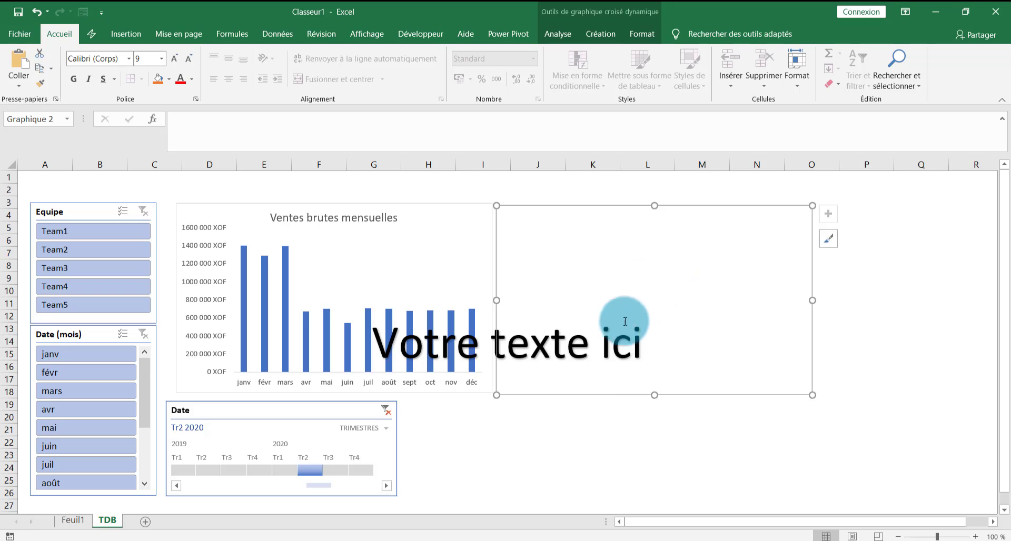
click(599, 348)
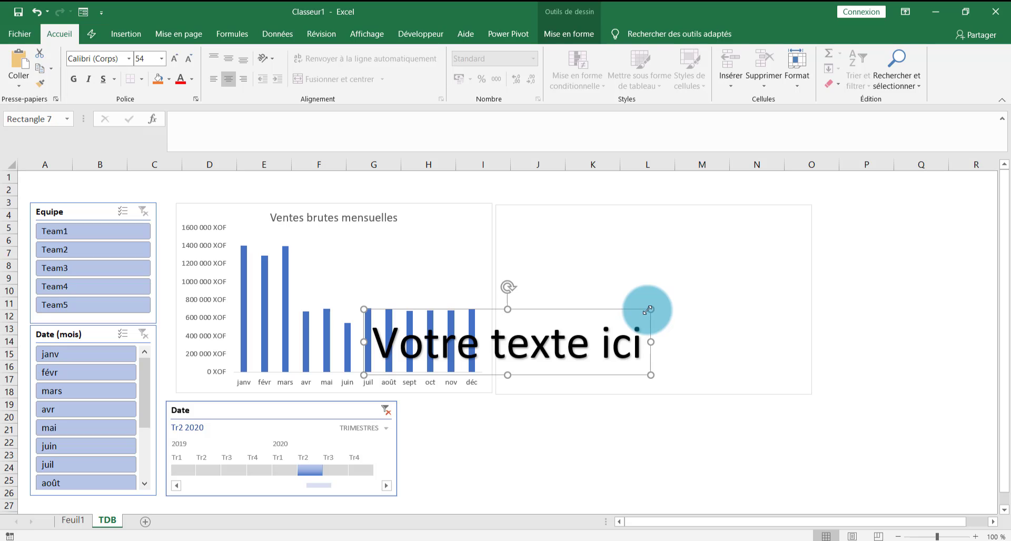
drag(649, 310, 733, 292)
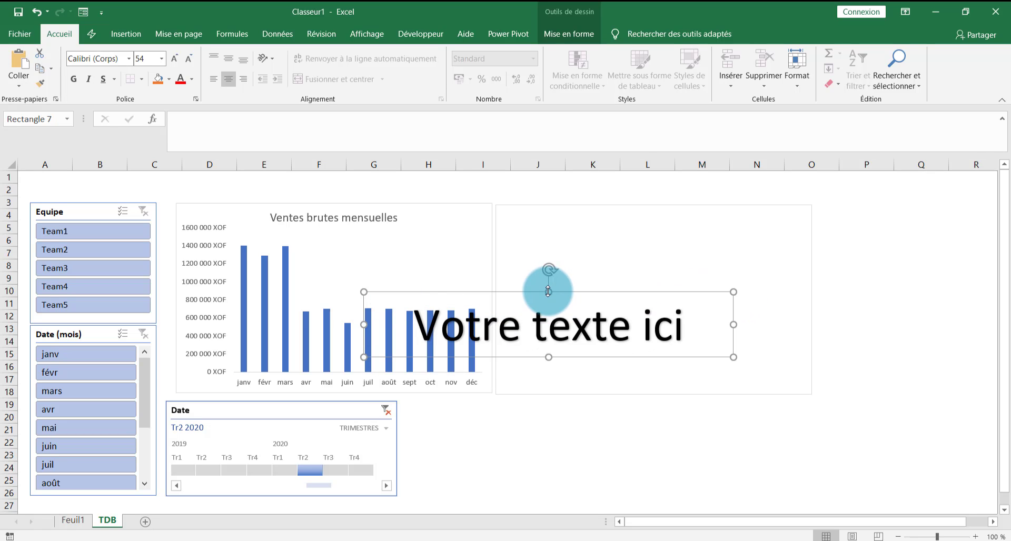
click(570, 293)
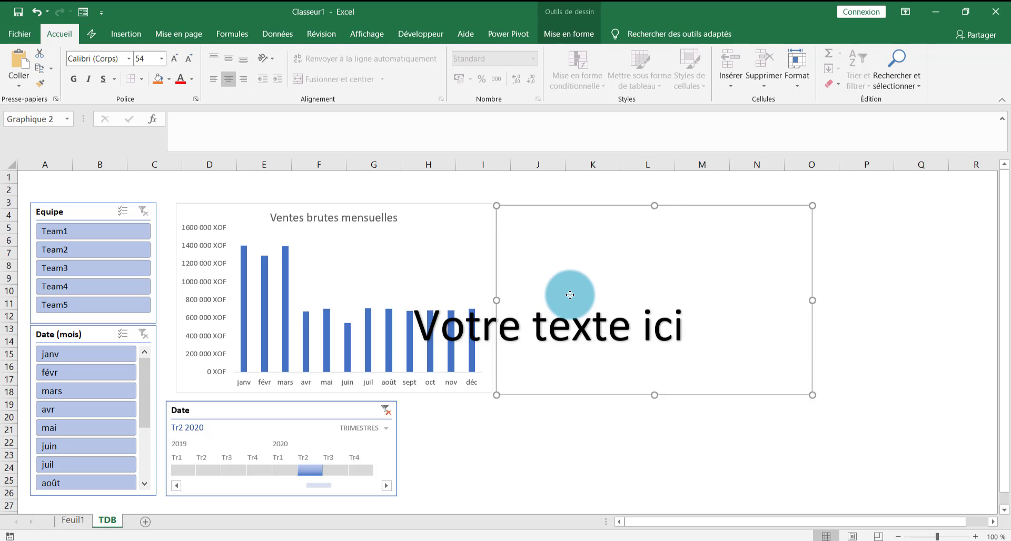
click(527, 317)
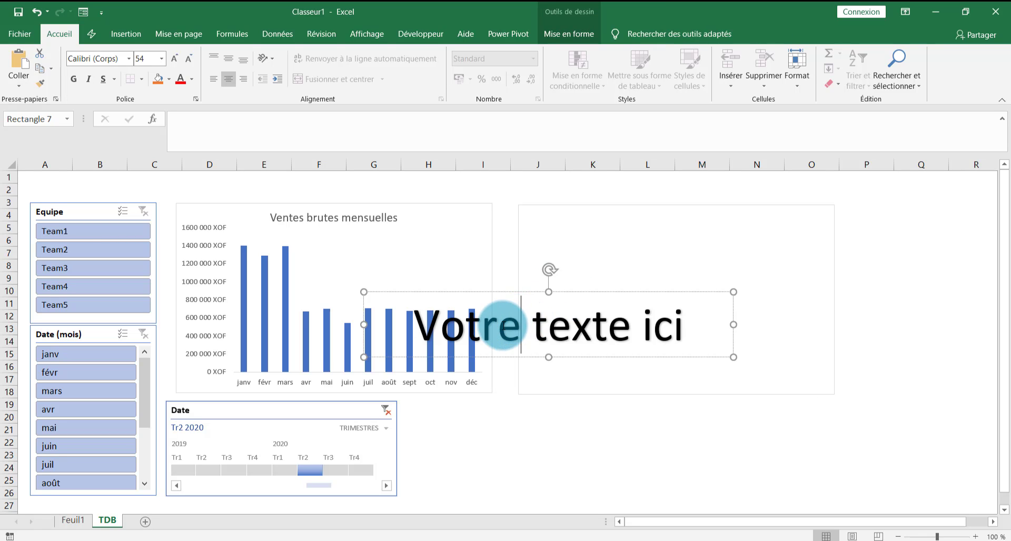
drag(505, 292, 630, 244)
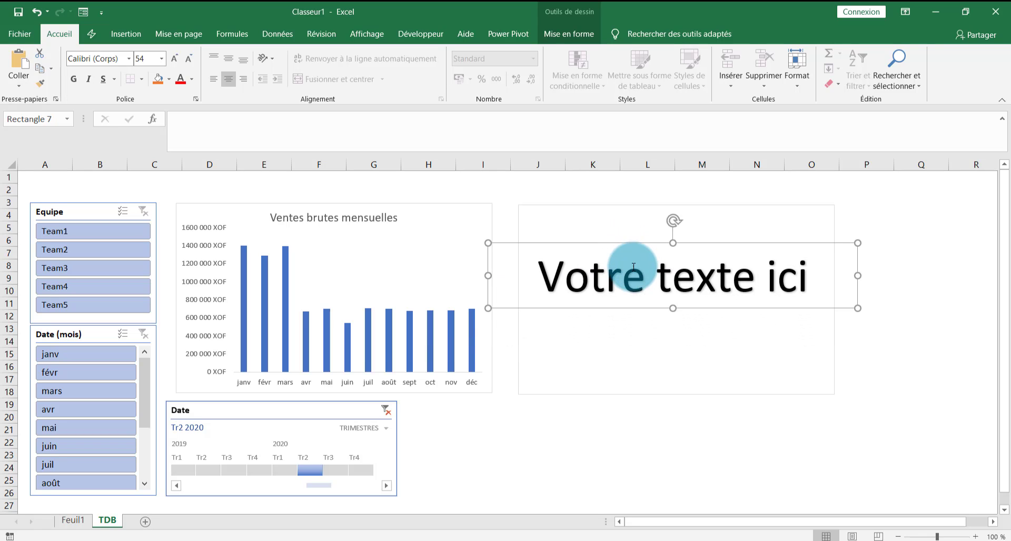
Step: Set the WordArt text to font size 20 and narrow its box to fit inside the pie chart frame
double_click(633, 272)
click(634, 271)
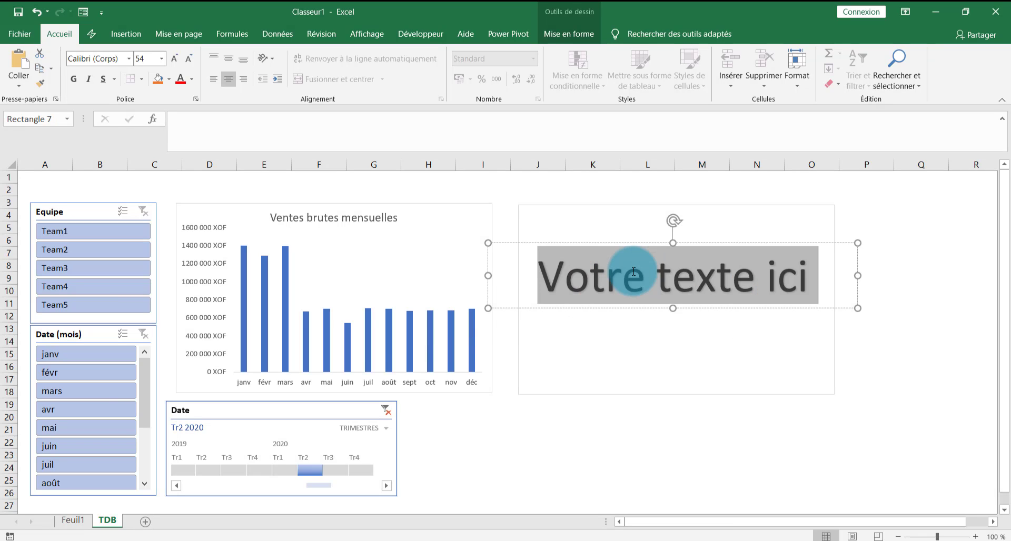
click(147, 61)
text(20)
key(Return)
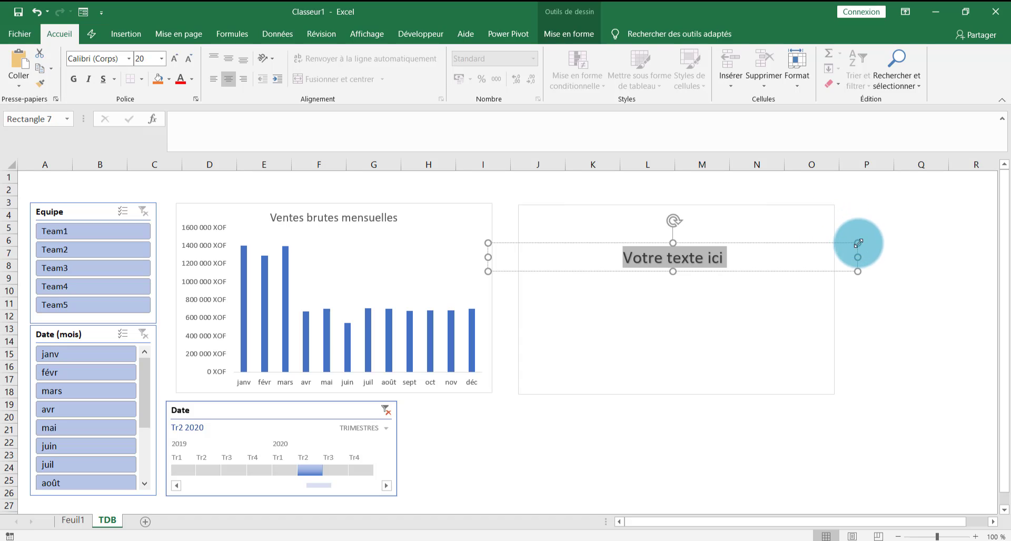
drag(858, 243, 797, 243)
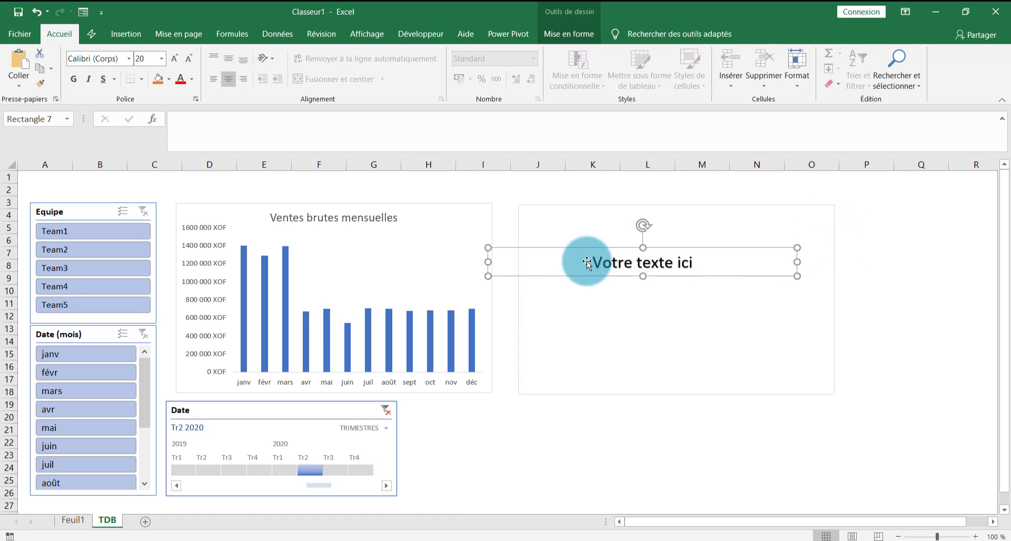
drag(485, 259, 535, 266)
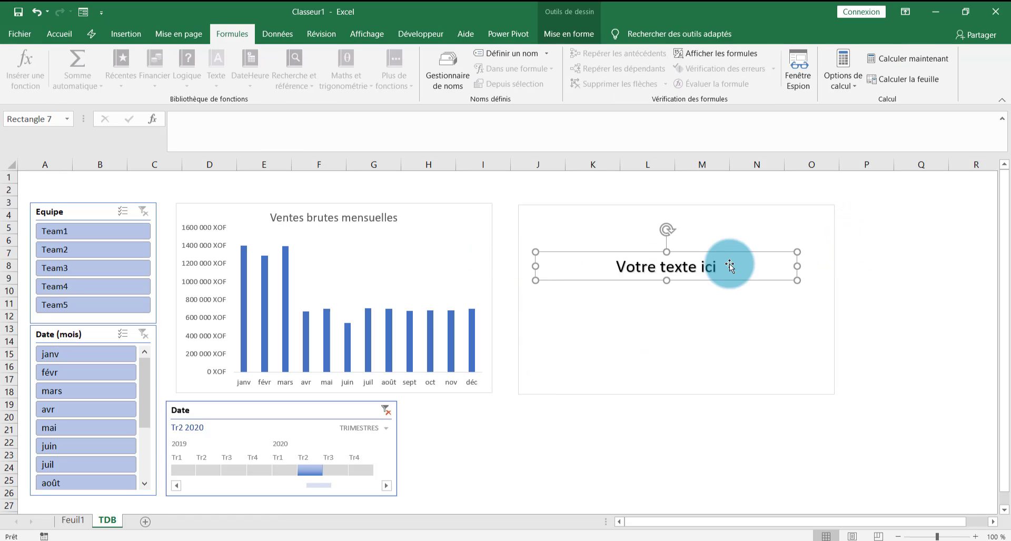
Step: Link the WordArt text to the message cell with the formula =Feuil1!D1
click(255, 136)
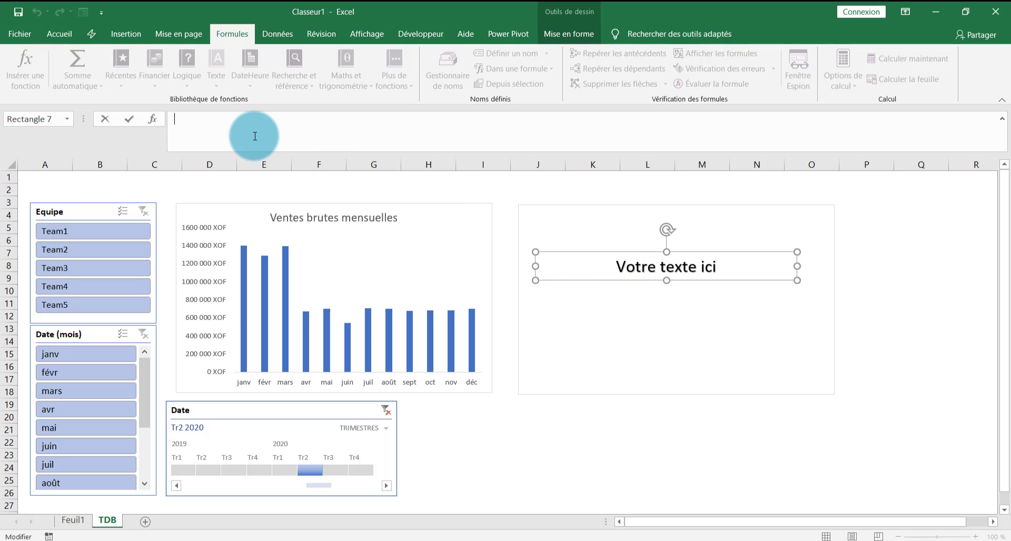
text(=)
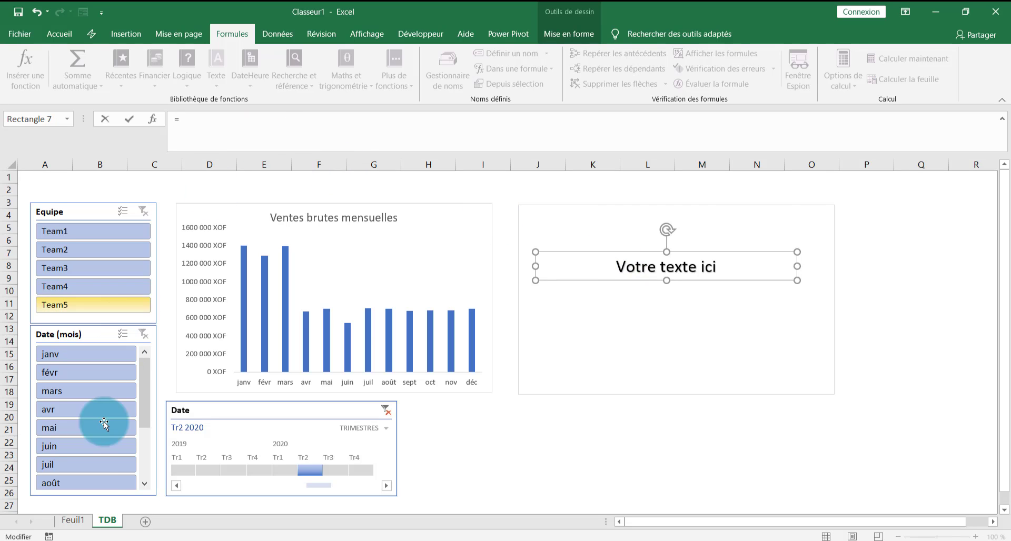
click(84, 521)
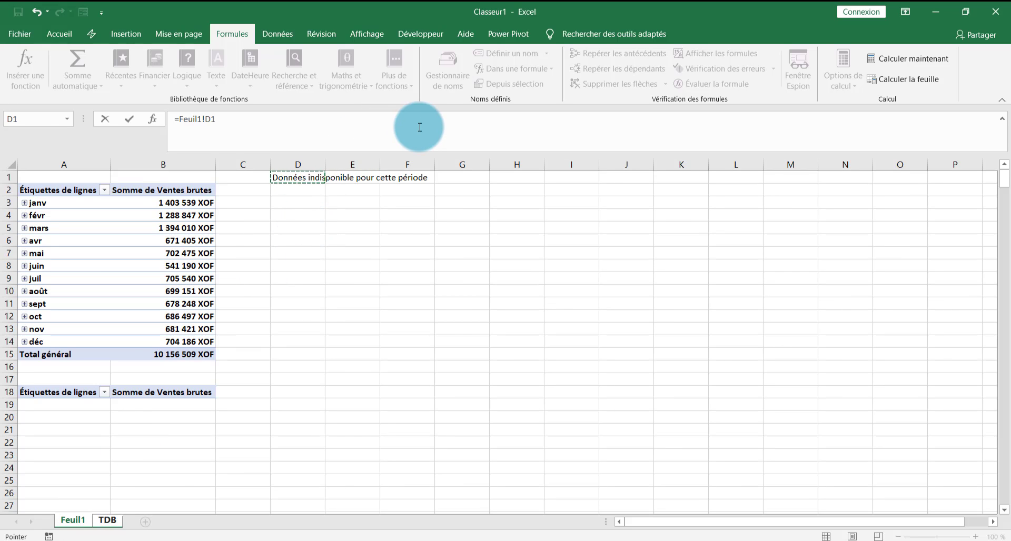
key(Return)
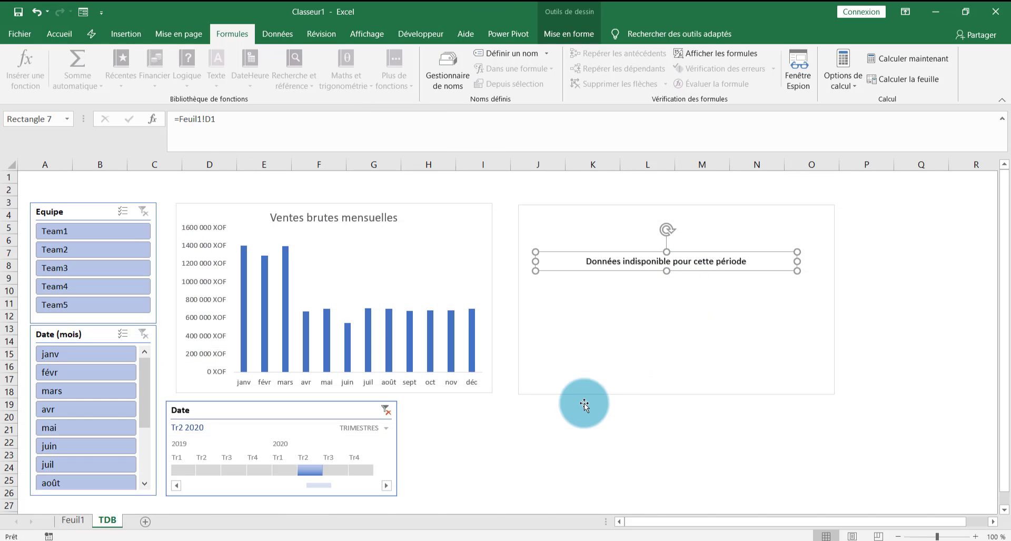
Step: Test the linked message by setting the Date timeline to Tr3 2019, Tr2 2019 and Tr3 2020
click(229, 469)
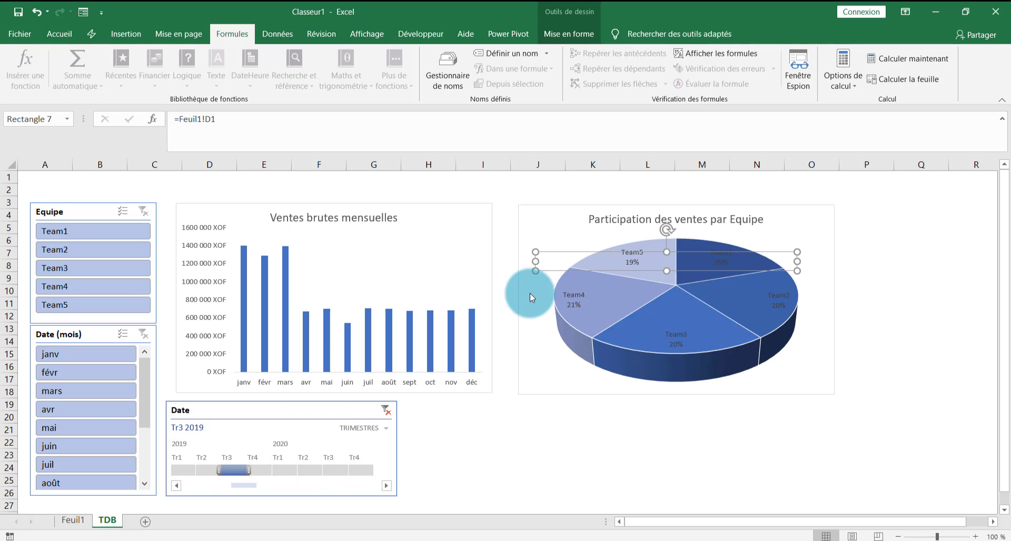
click(949, 341)
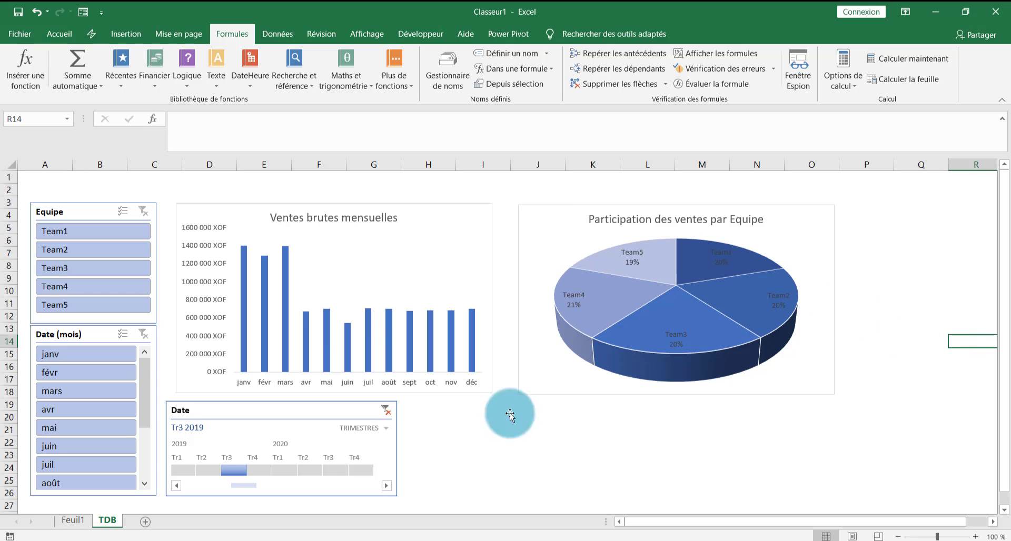
click(207, 471)
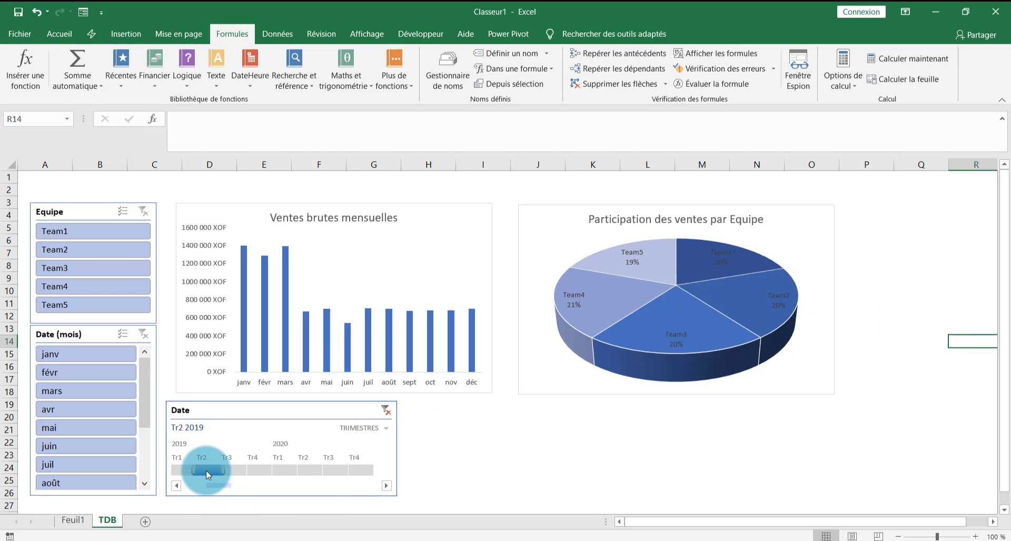
click(340, 467)
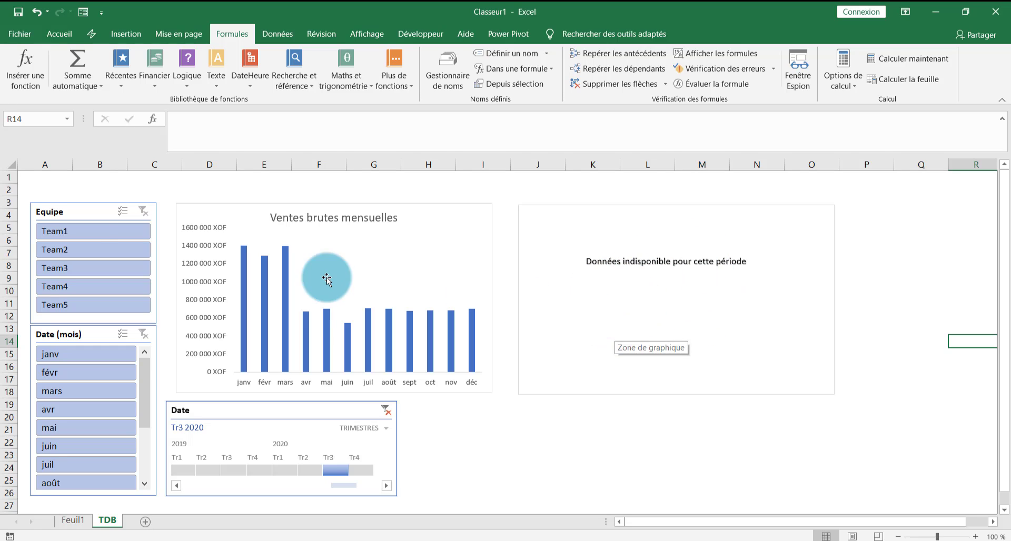
Step: Insert two blank rows above row 1 of the TDB sheet to make room above the dashboard
drag(5, 178, 8, 189)
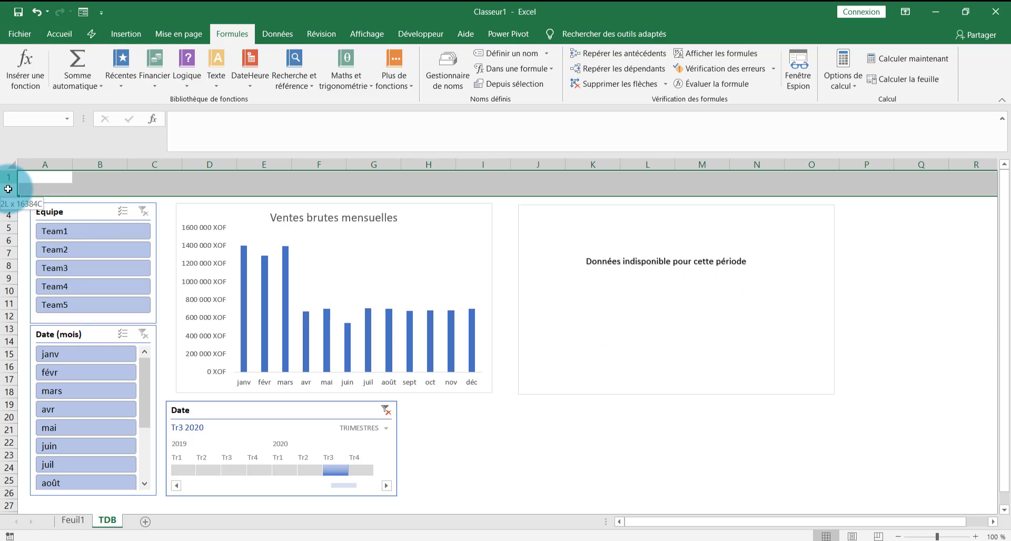
key(ctrl+plus)
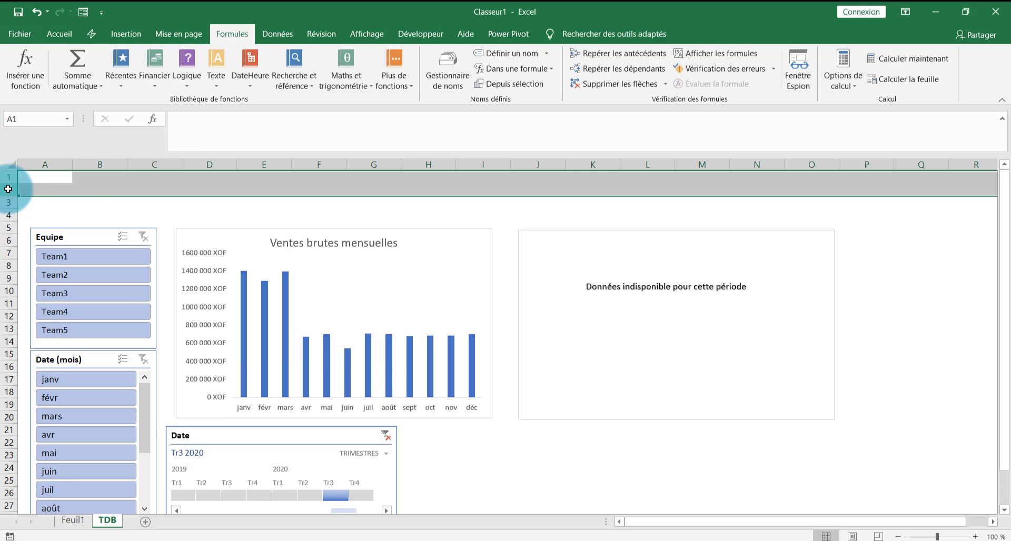
click(108, 215)
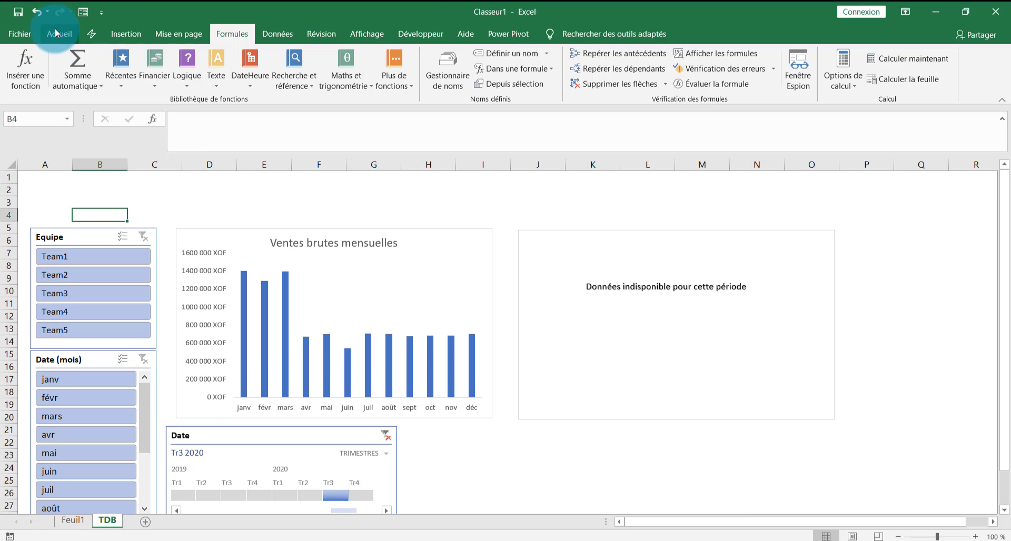
Step: Draw a banner rectangle about 1.78 cm high and 37.85 cm wide across rows 1 to 4, starting at column A
click(124, 37)
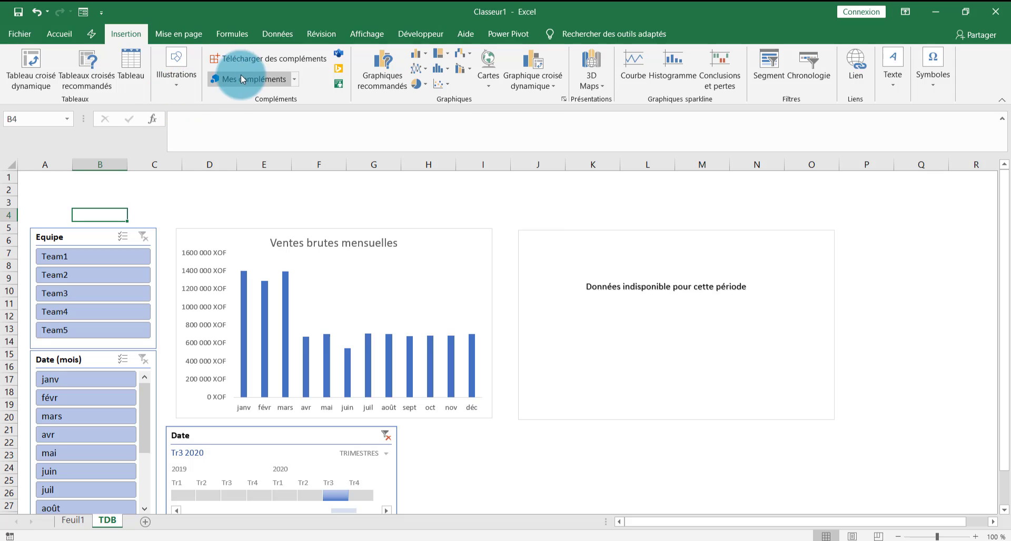
click(177, 84)
click(196, 134)
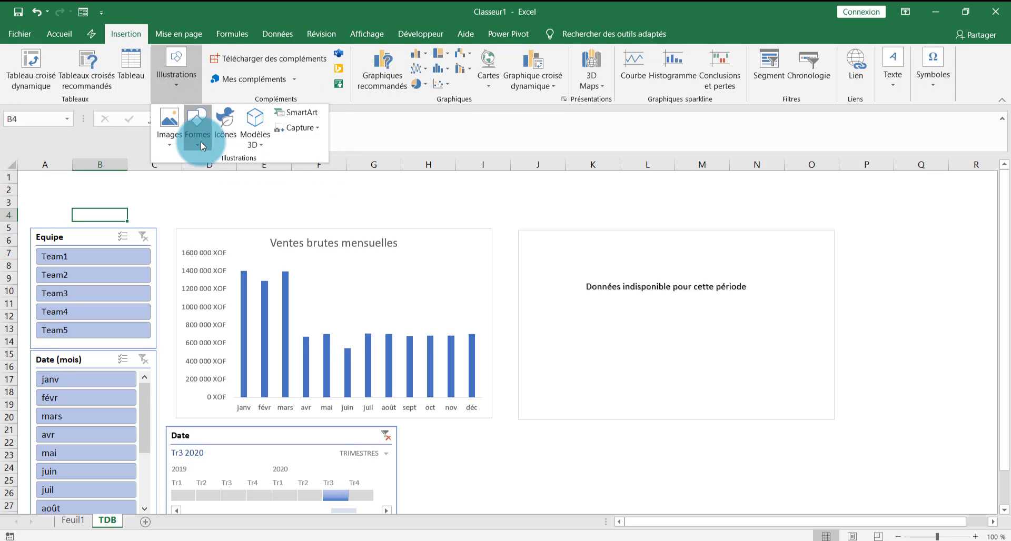
click(227, 172)
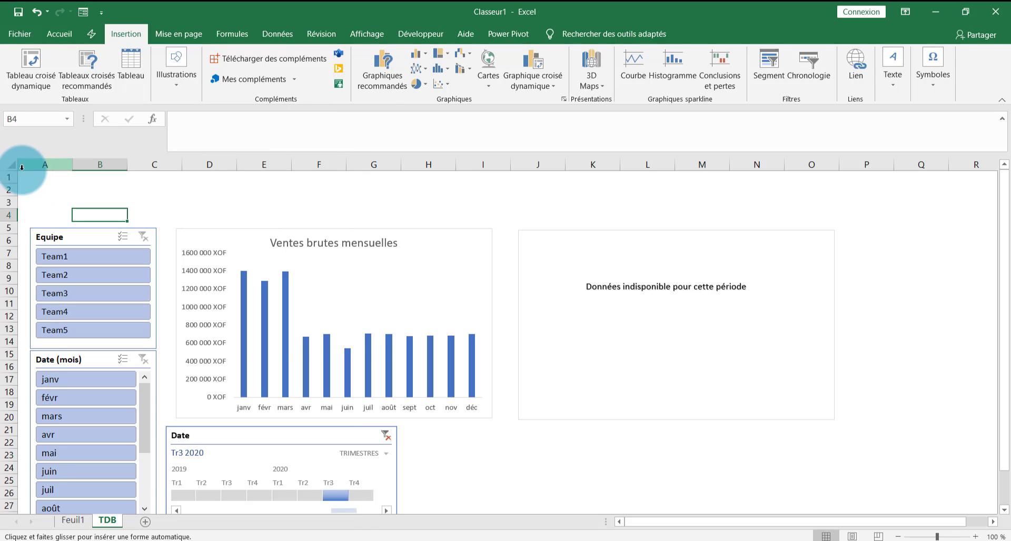
mouse_move(19, 171)
mouse_down()
mouse_move(496, 180)
mouse_move(961, 216)
mouse_up()
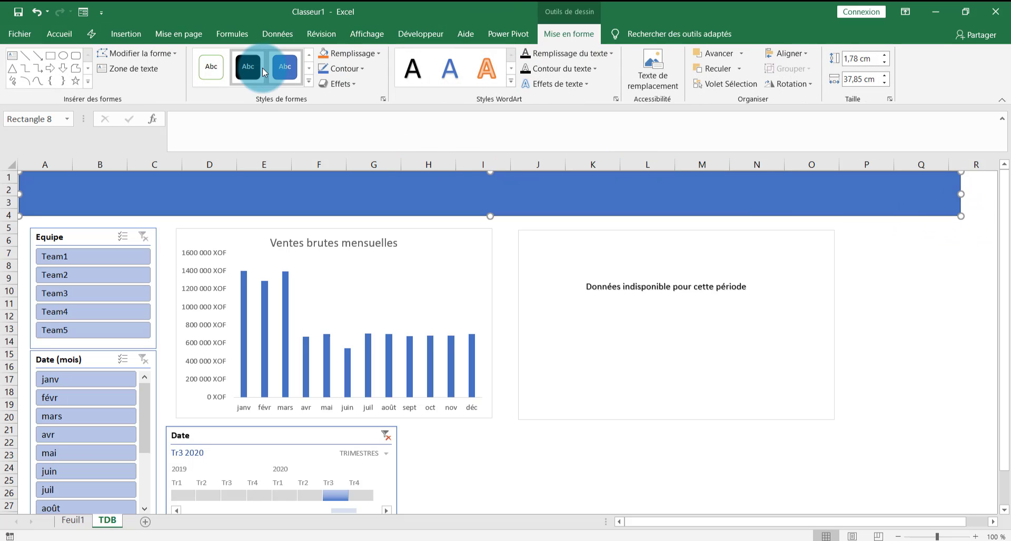
Step: Remove the banner rectangle's outline and fill it with the custom colour #4472C4 at 42 % transparency
click(364, 66)
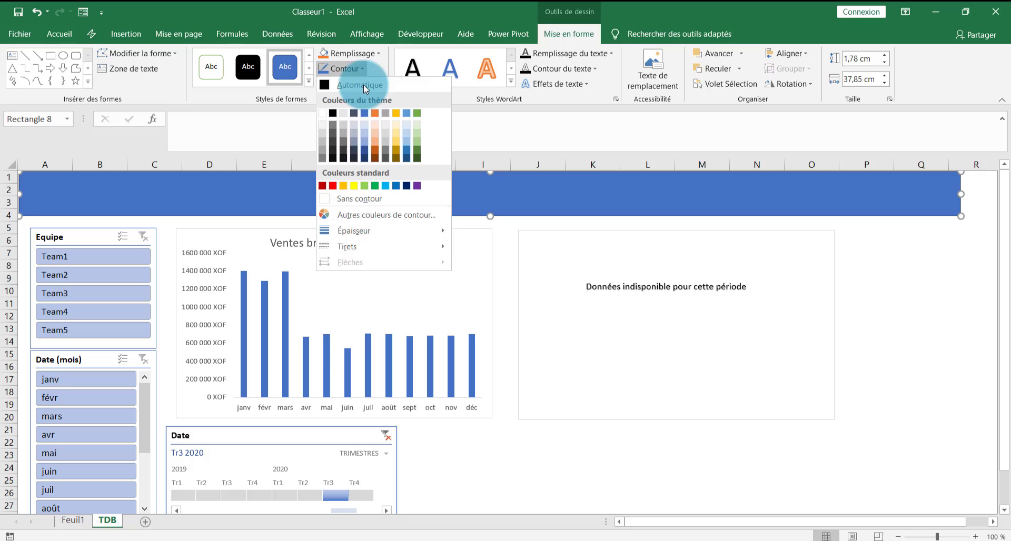
click(361, 198)
click(374, 53)
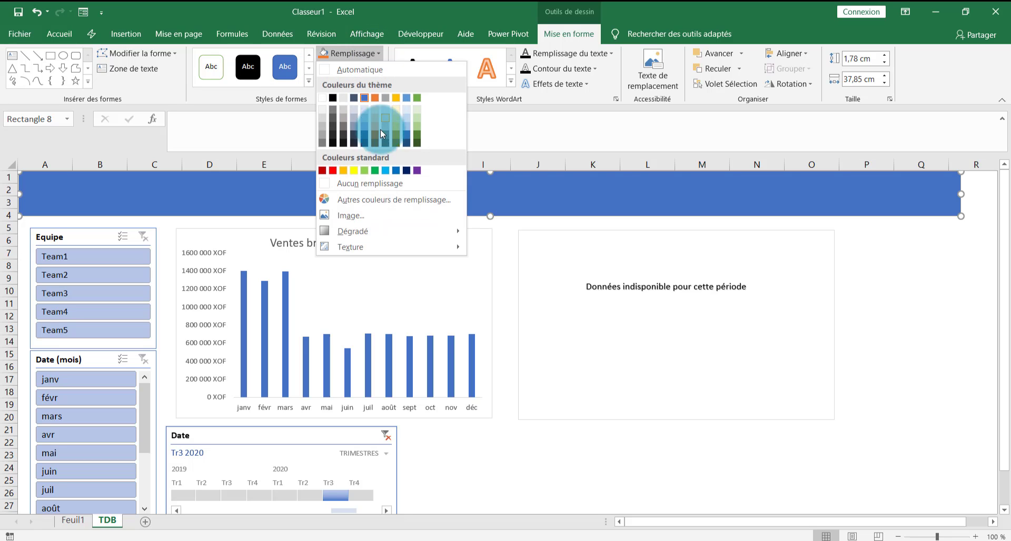
click(374, 198)
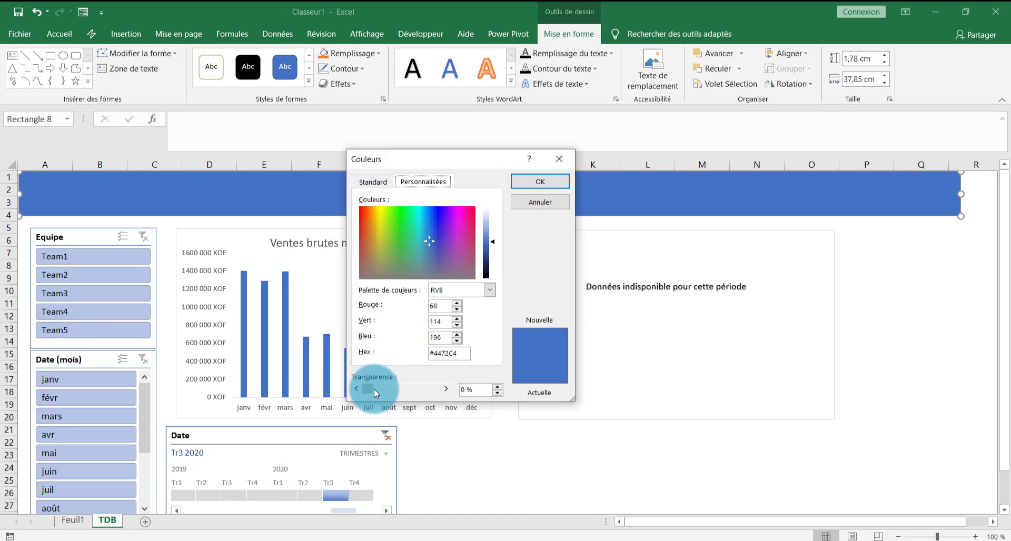
drag(374, 389, 400, 390)
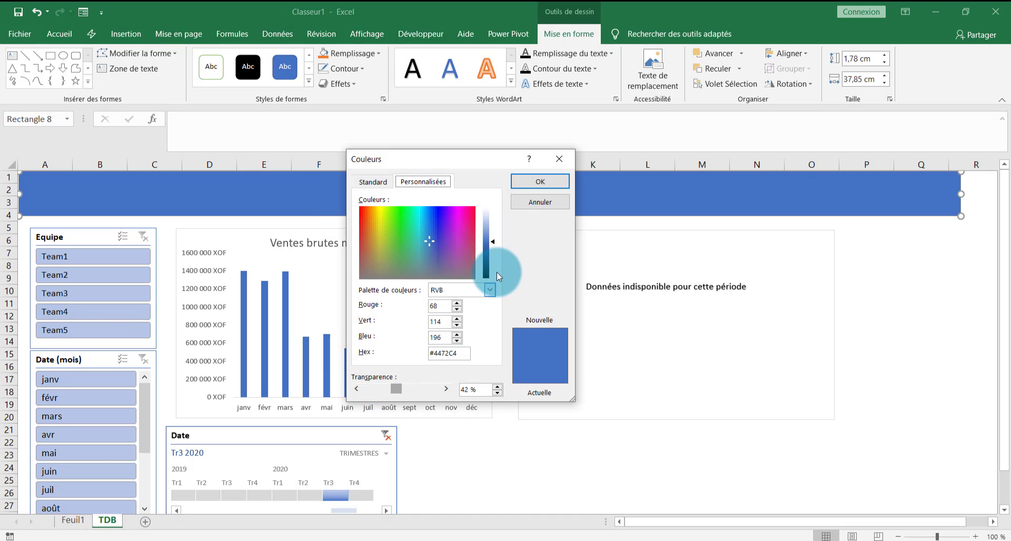
click(548, 185)
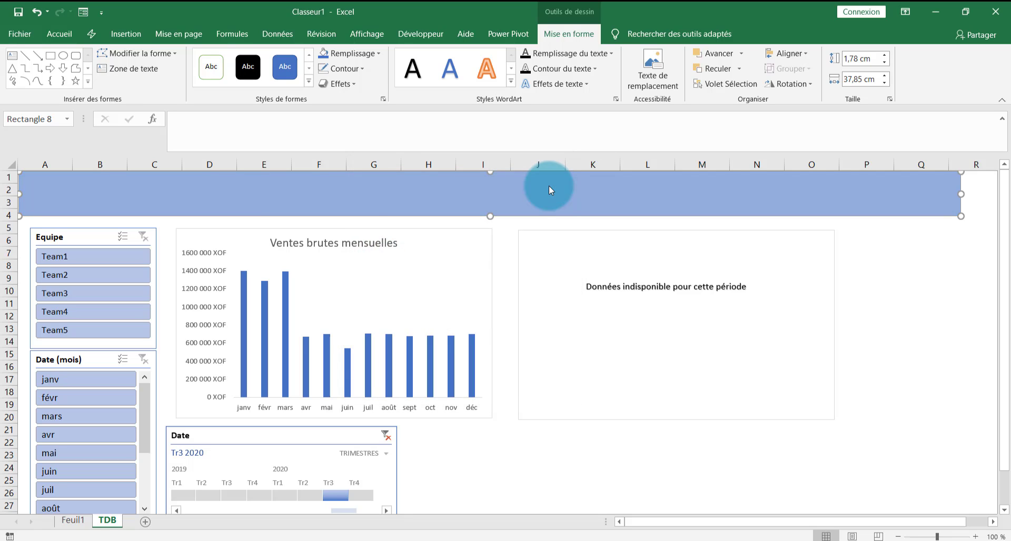
Step: Add a text box about 1.02 × 6.6 cm reading "Tabeau de Bord" on the banner, with no fill and no outline
click(13, 61)
drag(53, 183, 218, 208)
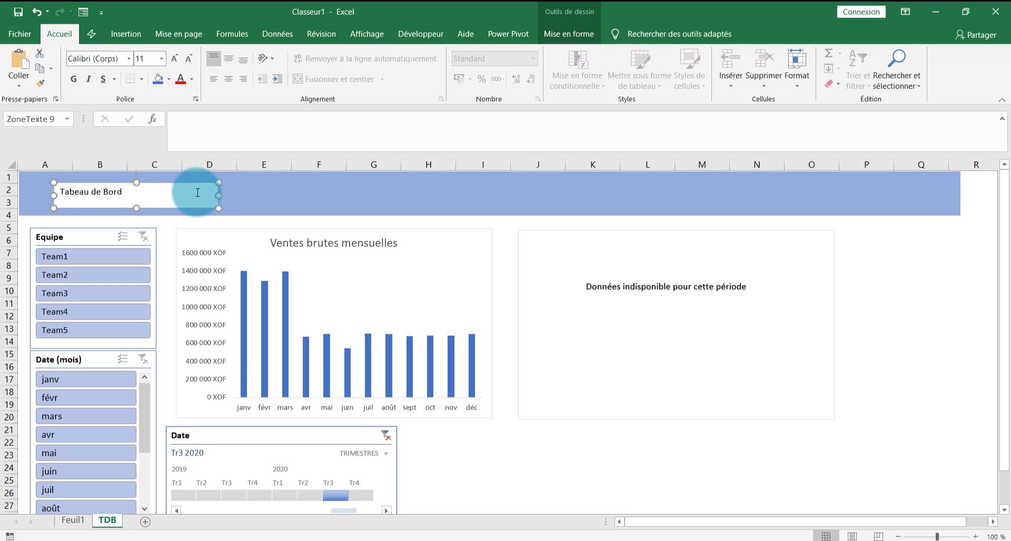
click(573, 36)
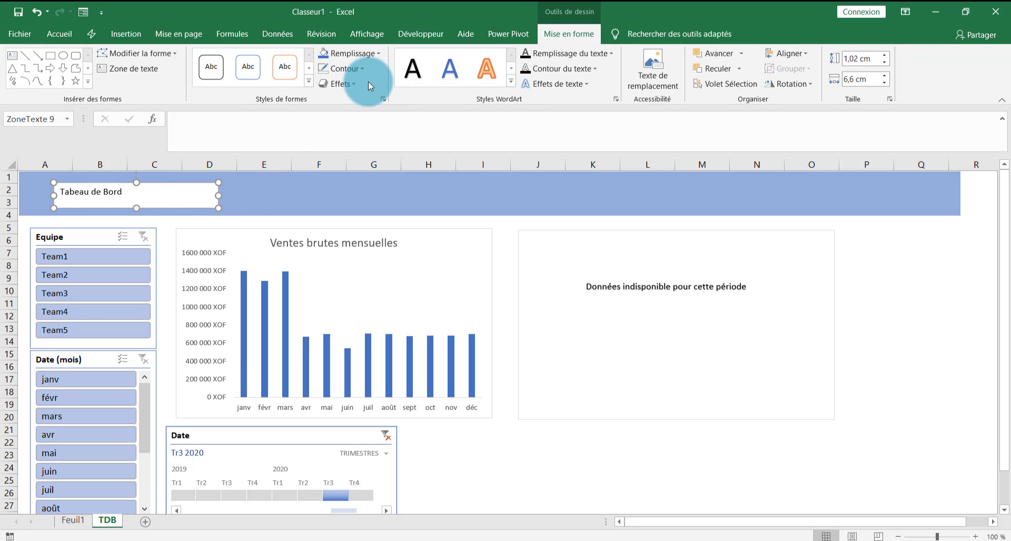
click(377, 56)
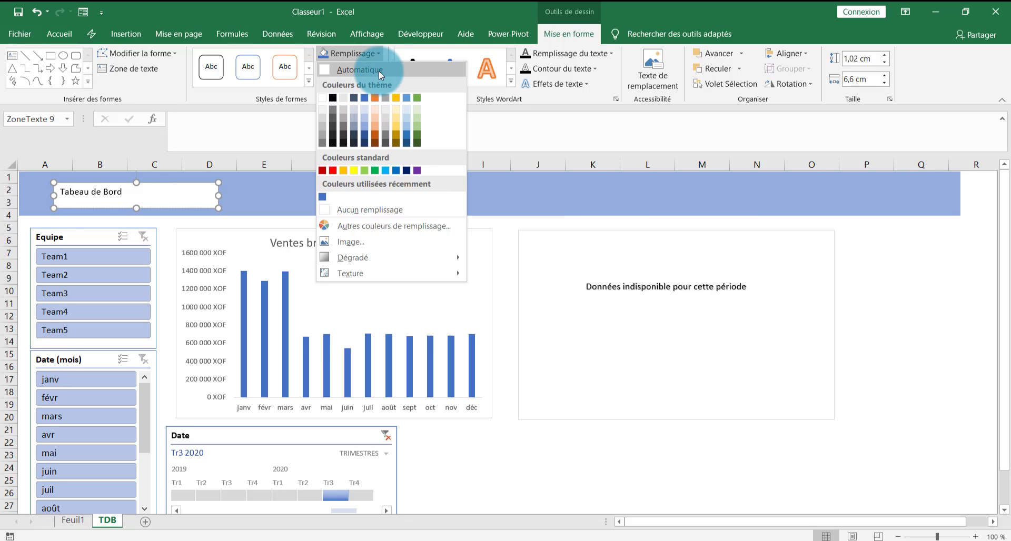
click(362, 211)
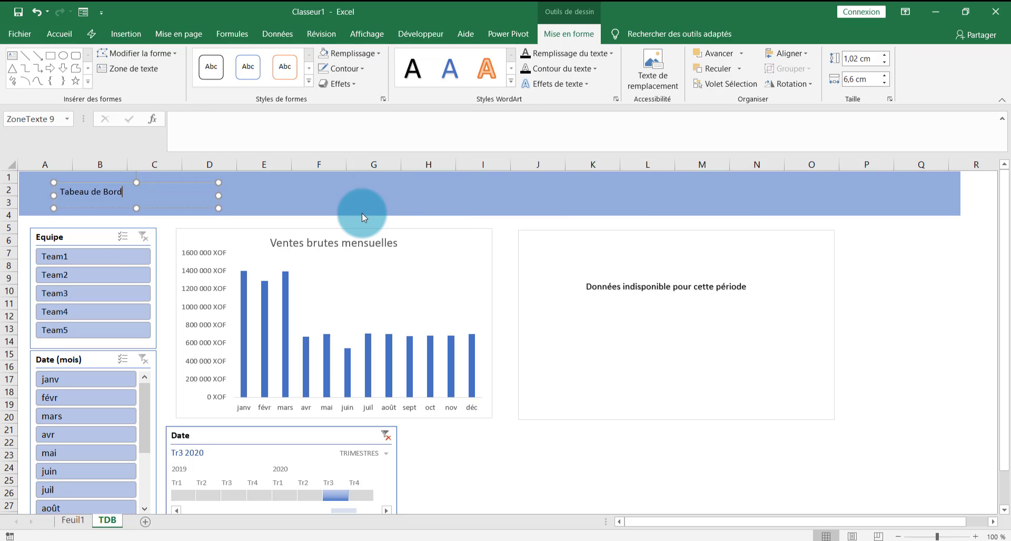
click(362, 69)
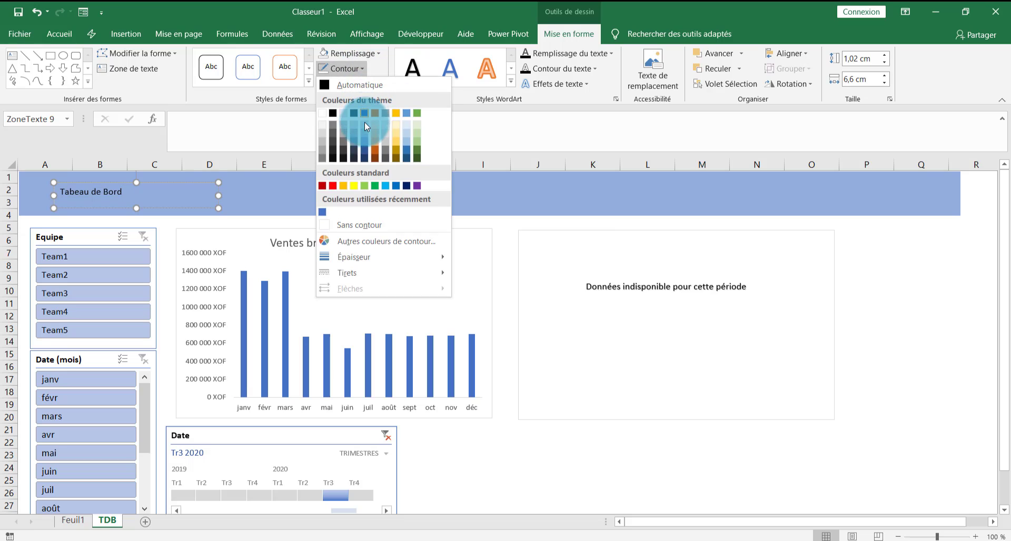
click(358, 226)
Step: Format the "Tabeau de Bord" text as 40 pt bold and enlarge its box to reach column H and the banner's full height
drag(164, 195, 45, 192)
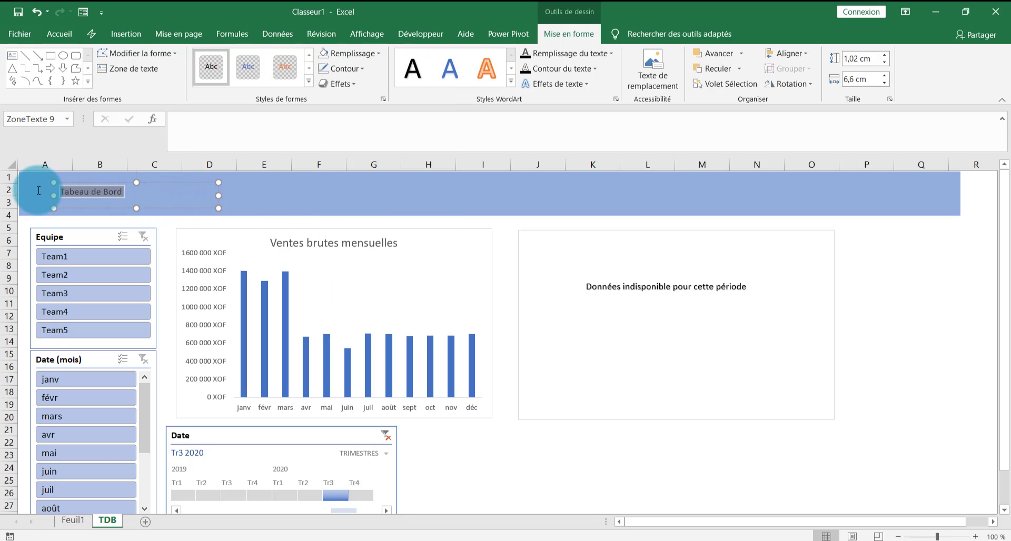
click(324, 84)
click(58, 33)
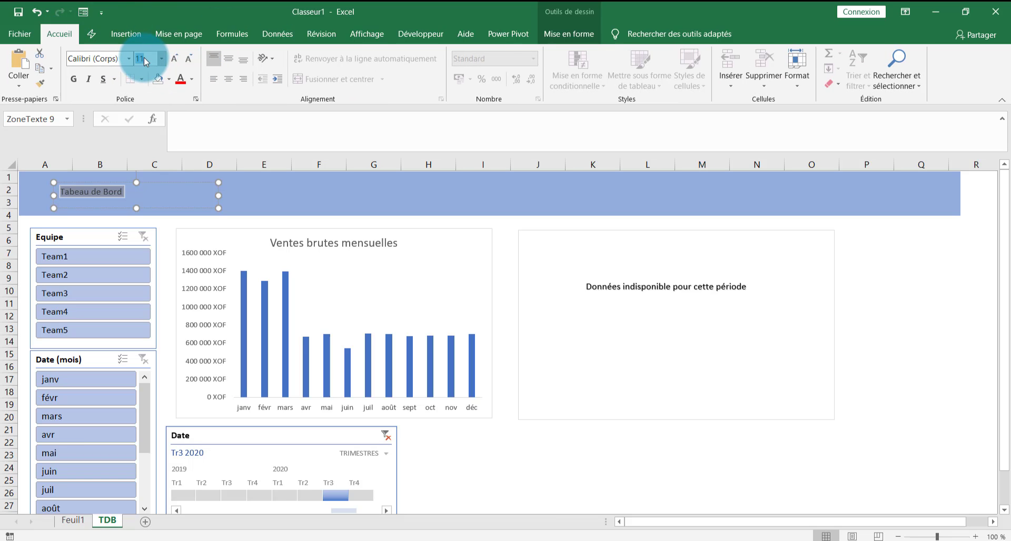
text(40)
key(Return)
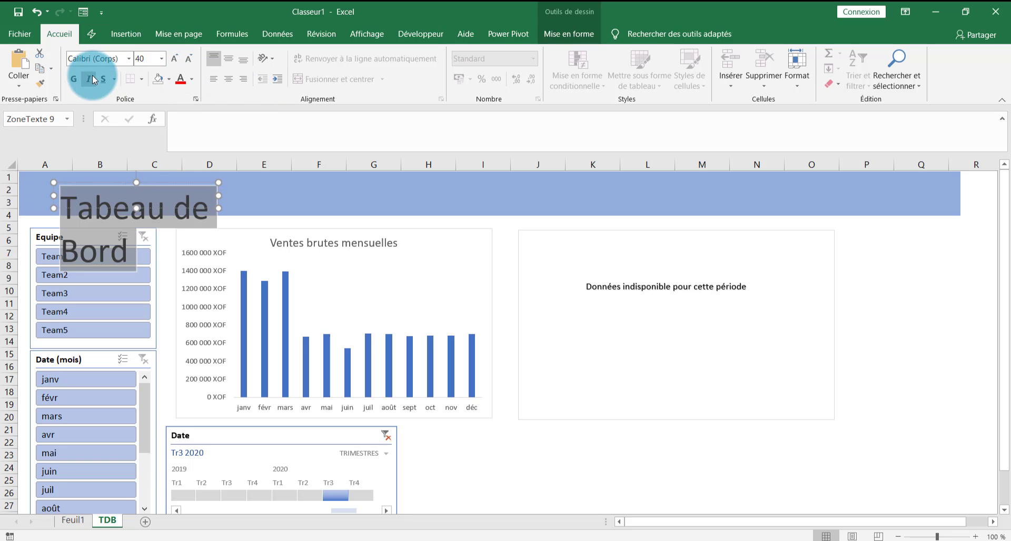
click(74, 79)
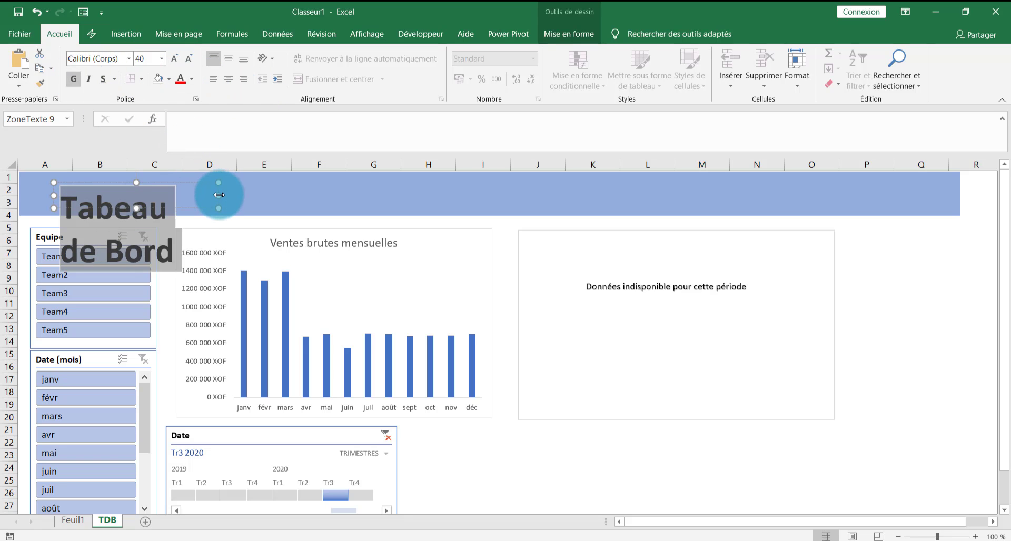
drag(249, 192, 445, 188)
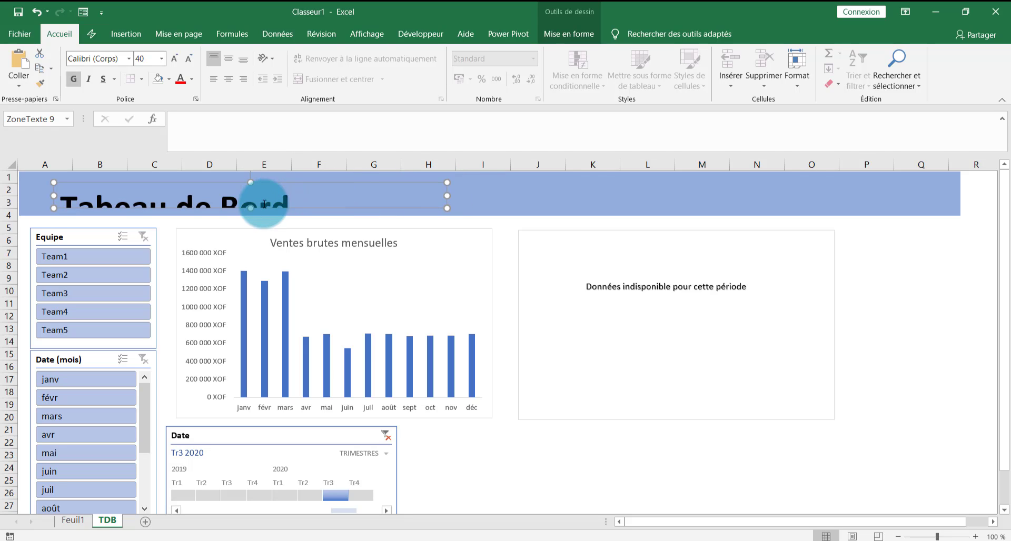
drag(249, 208, 255, 167)
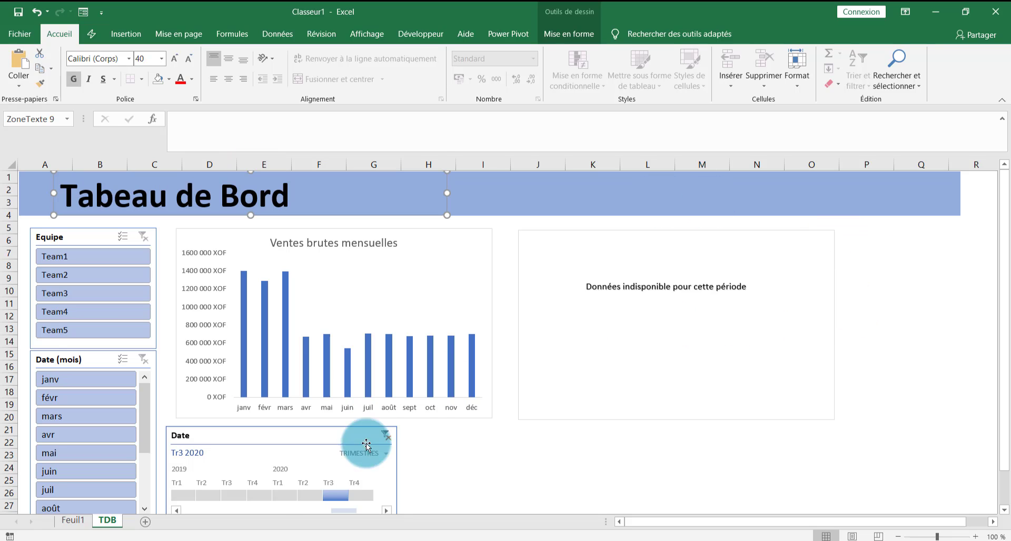
Step: Set the Date timeline to Tr3 2019 to check the participation chart
click(237, 497)
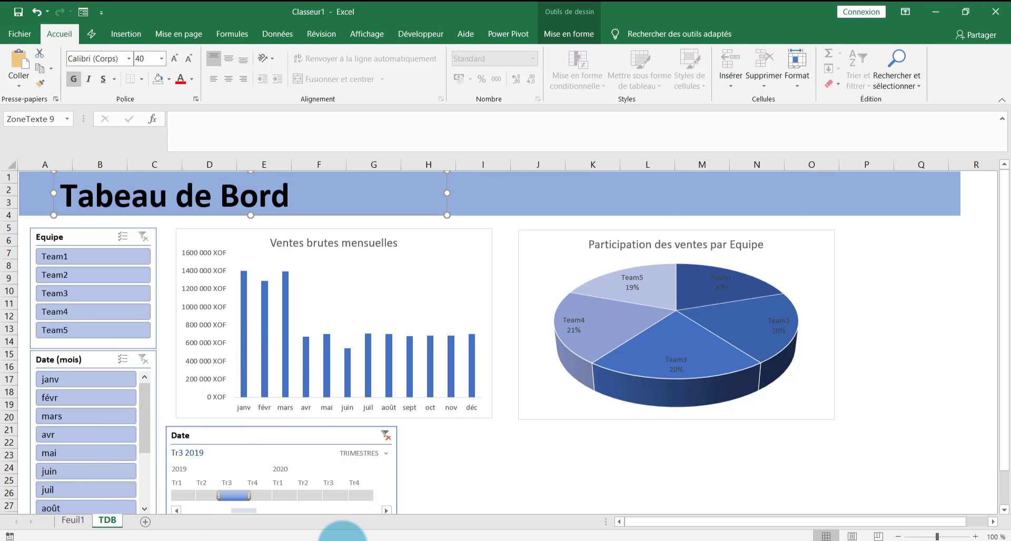
Step: Switch to File Explorer and copy all the workbooks from the TCD\Data 2 folder into the TCD\Data folder
click(341, 540)
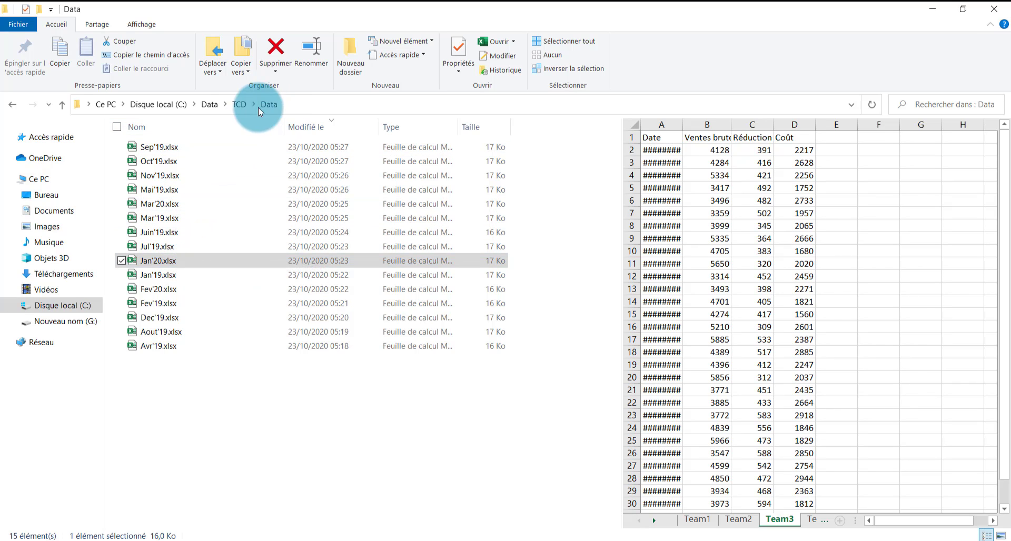
click(242, 105)
double_click(178, 165)
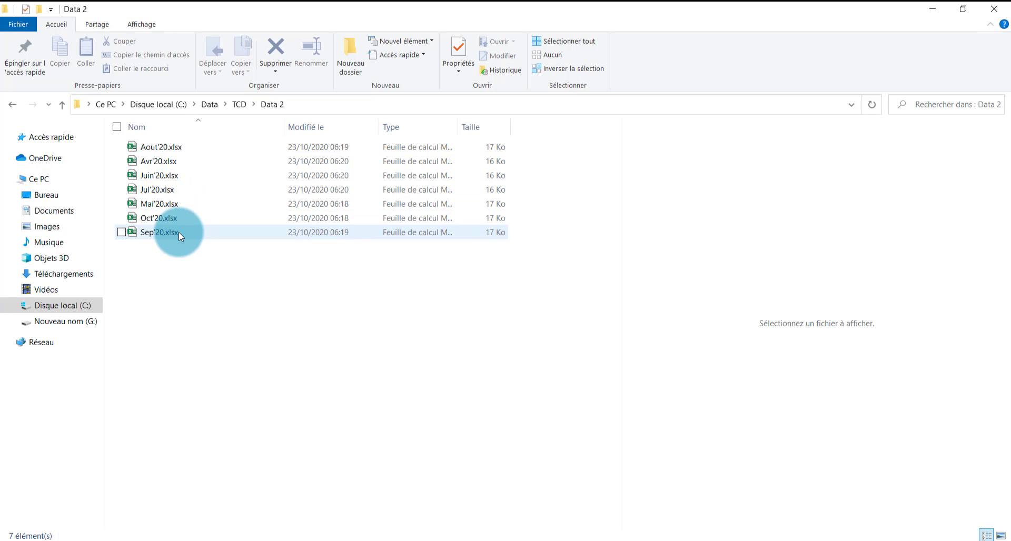
click(194, 235)
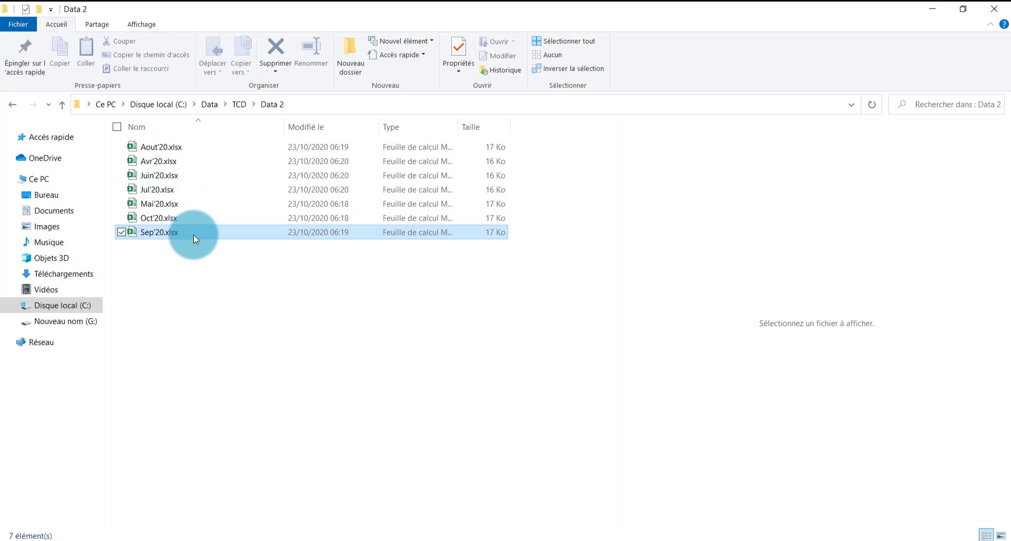
key(ctrl+a)
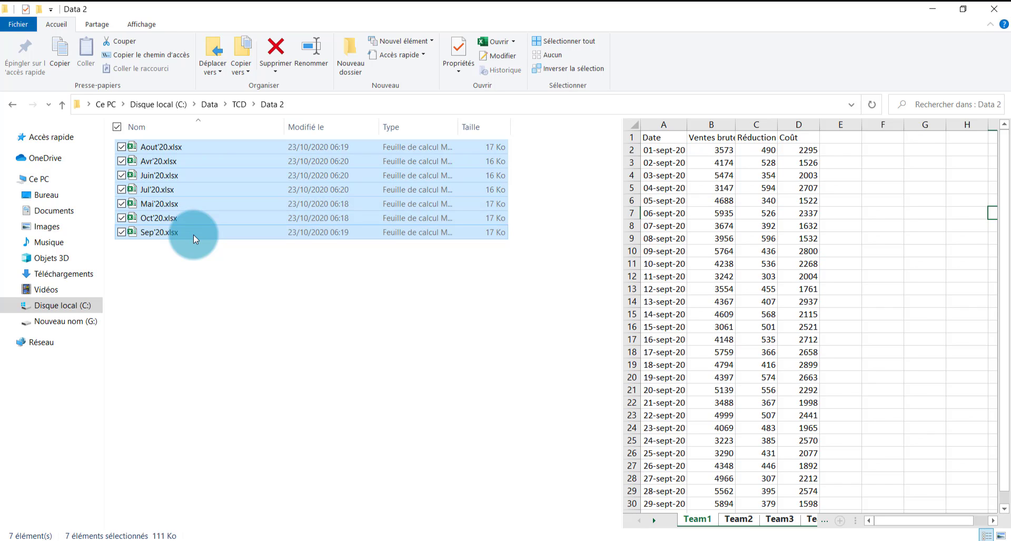
key(ctrl+c)
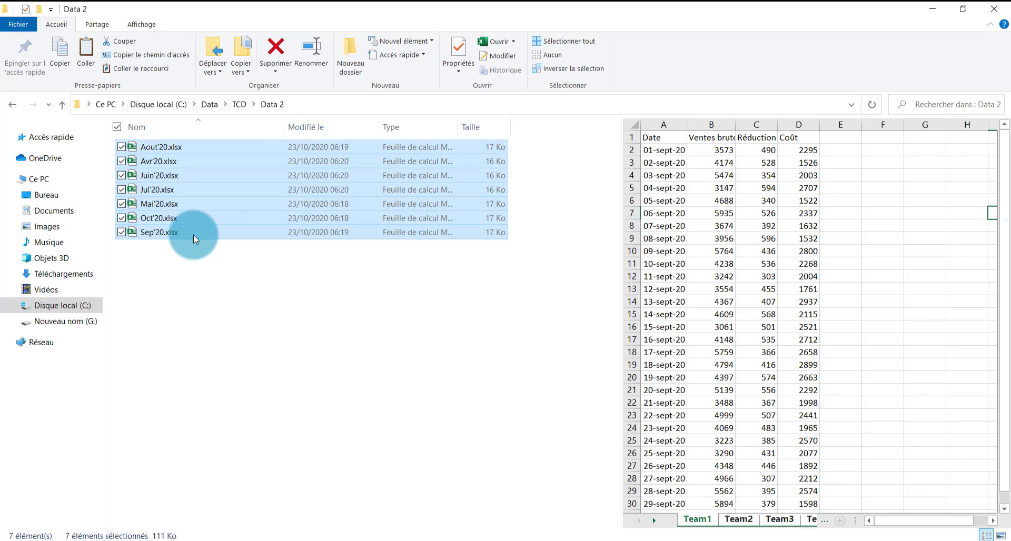
click(242, 103)
double_click(168, 145)
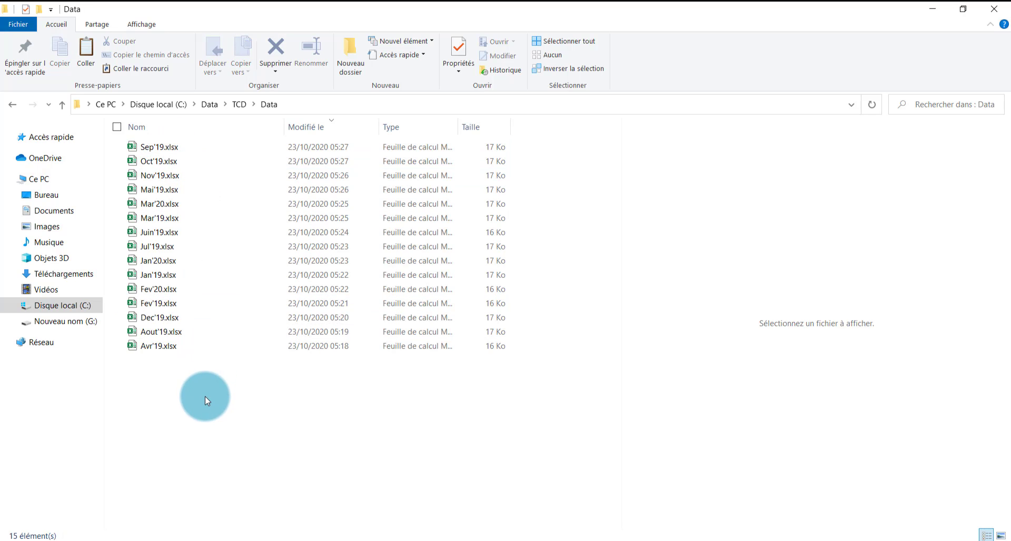
key(ctrl+v)
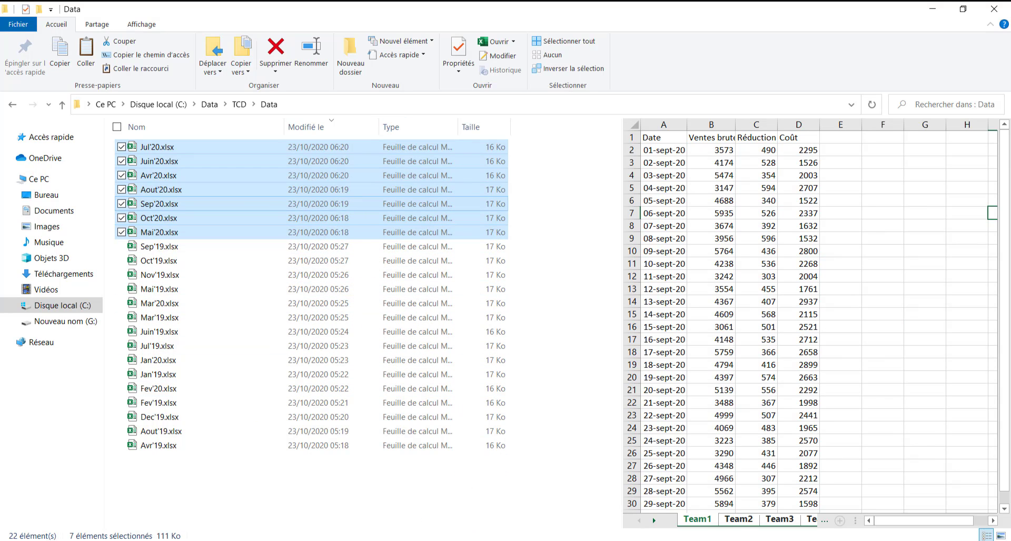
Step: Return to the Excel dashboard and refresh all data connections to load the added workbooks
click(411, 540)
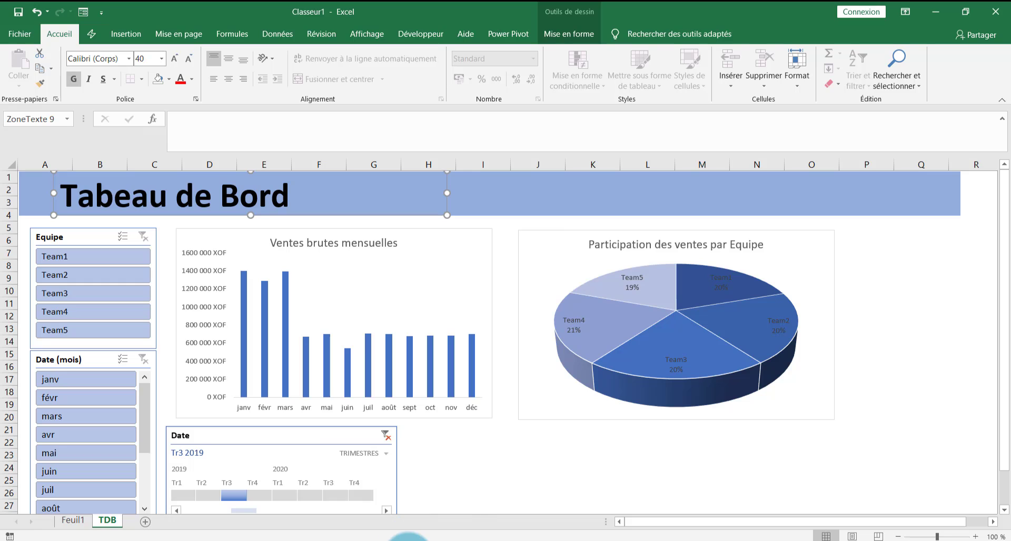
click(268, 37)
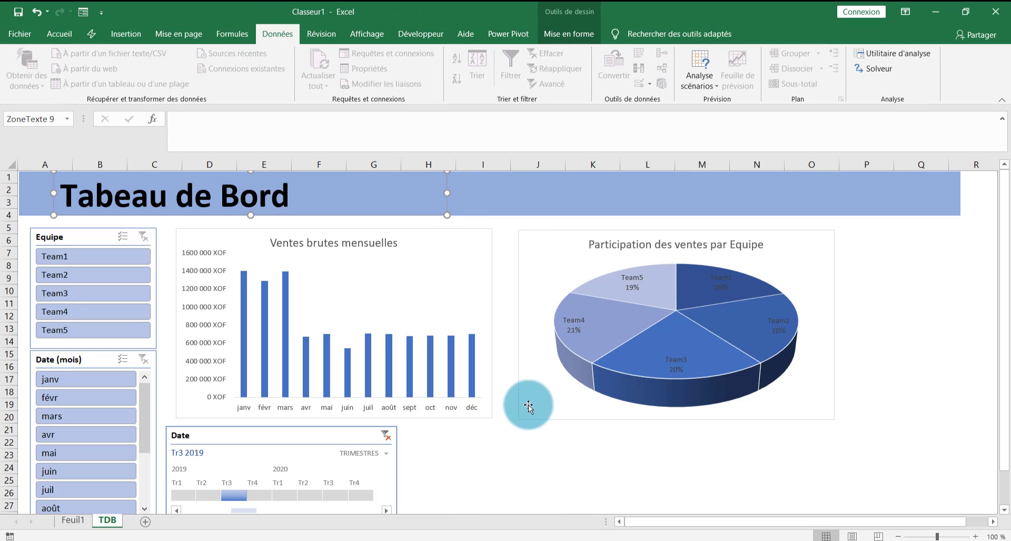
click(497, 454)
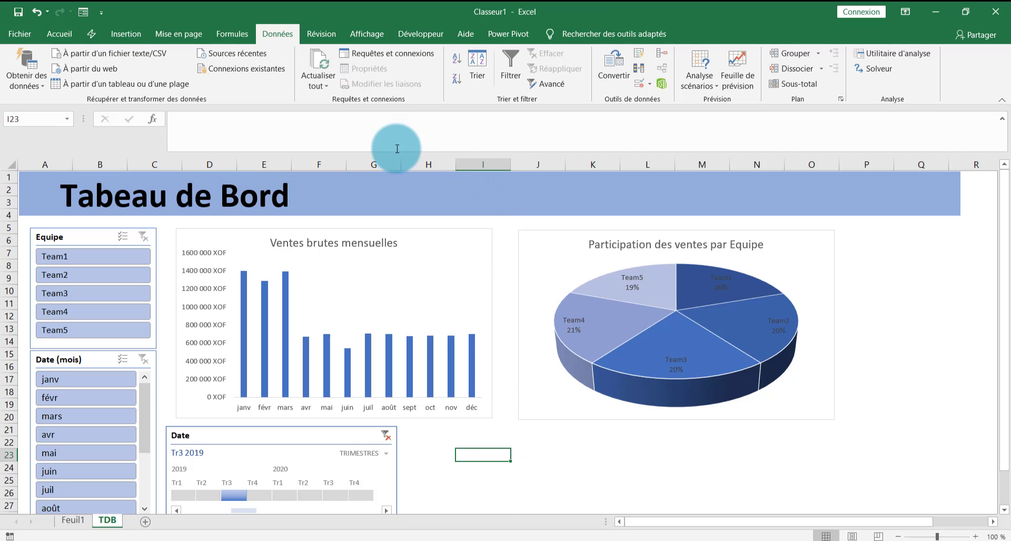
click(579, 441)
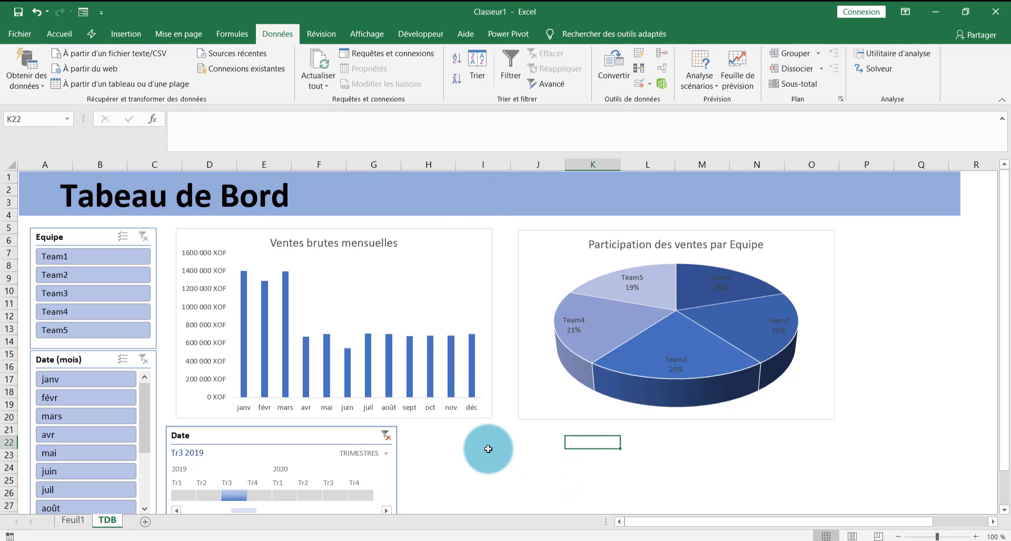
click(321, 62)
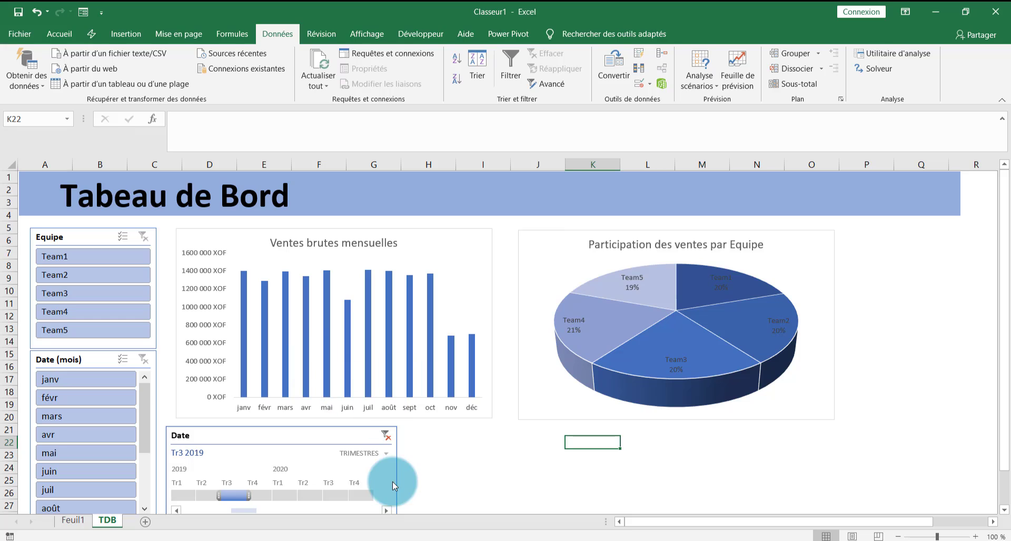
Step: Check the refreshed participation chart by setting the Date timeline to Tr2 2020 and finally to Tr4 2020
click(305, 494)
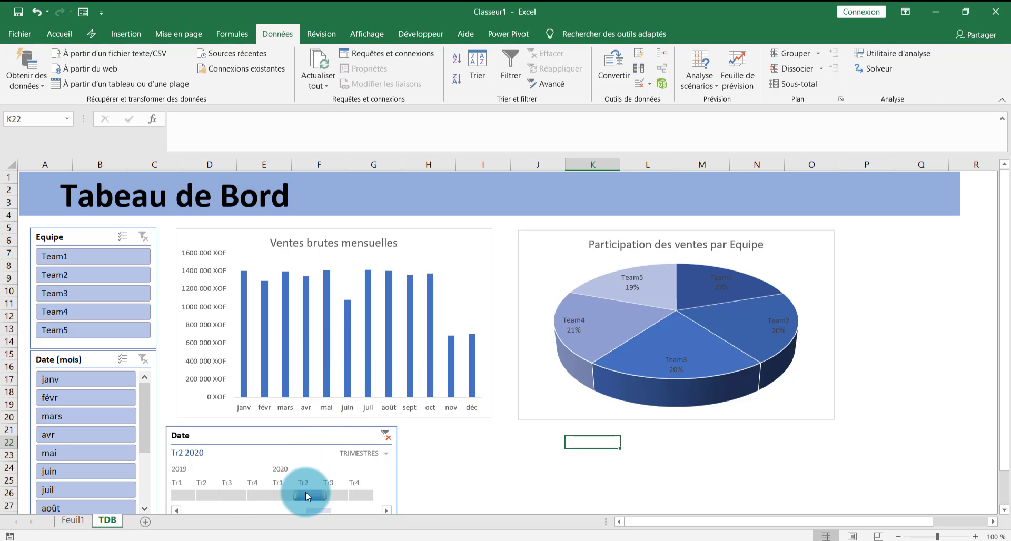
drag(305, 495, 330, 495)
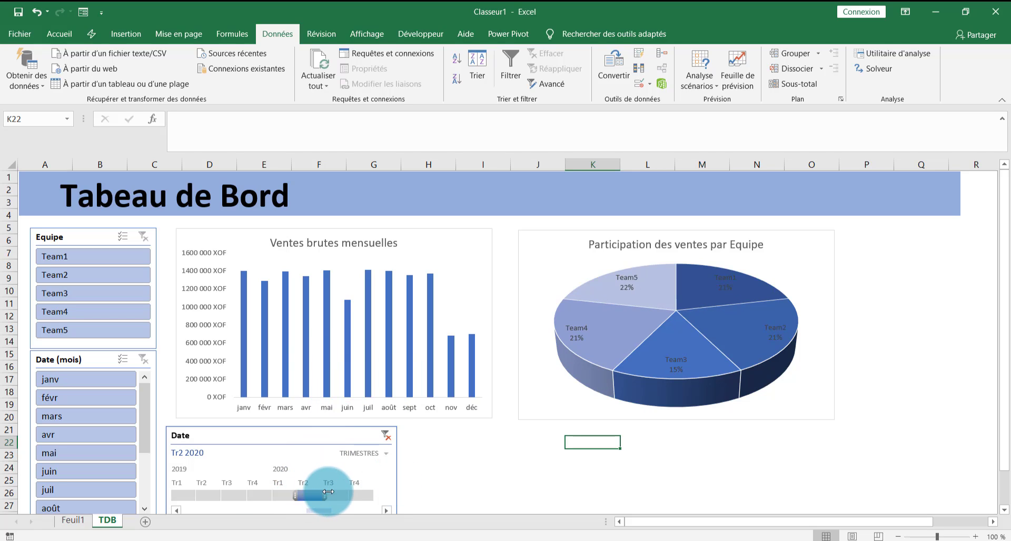
click(358, 495)
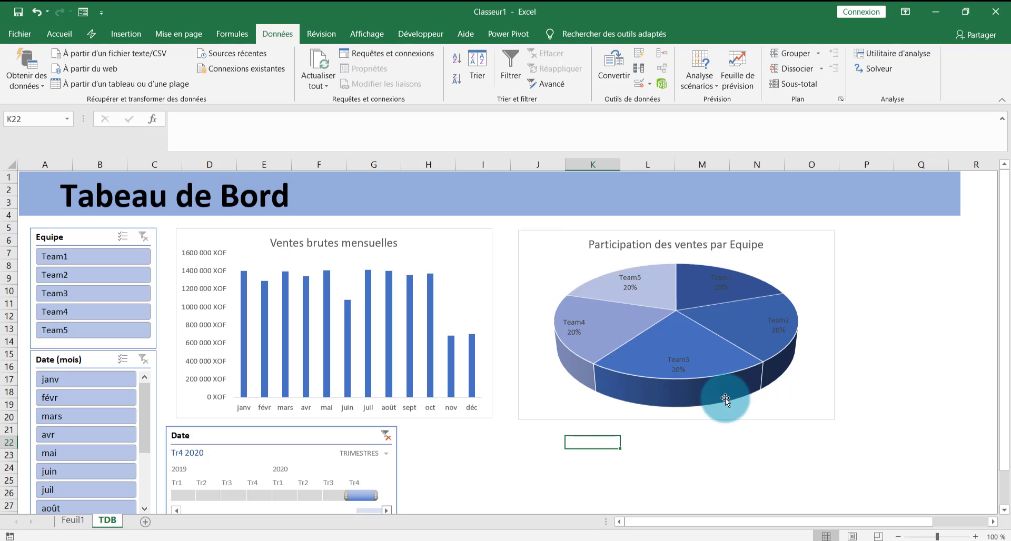
Step: Examine the Data query's loaded rows and preview among the workbook's queries and connections, closing the list when done
scroll(1007, 286, down, 1)
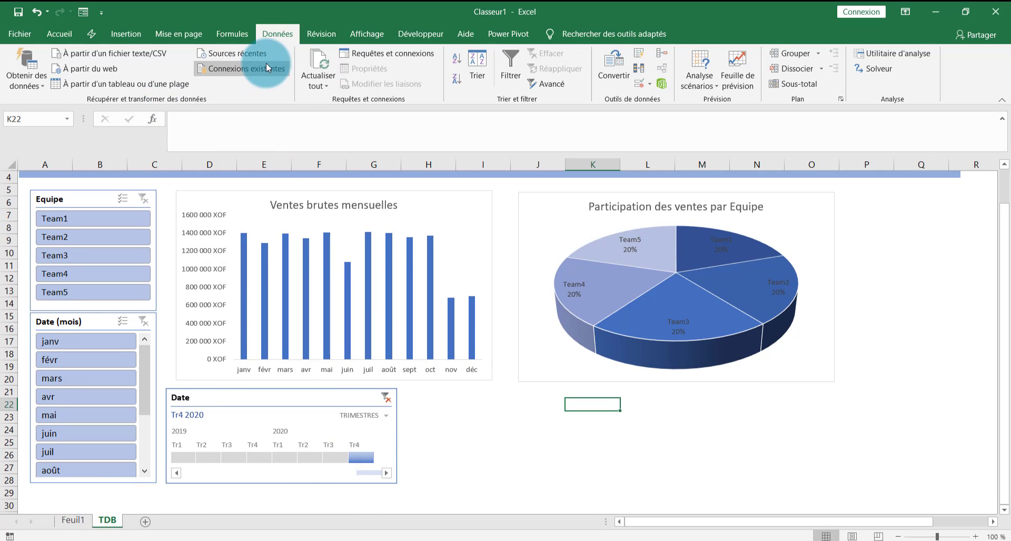
click(377, 52)
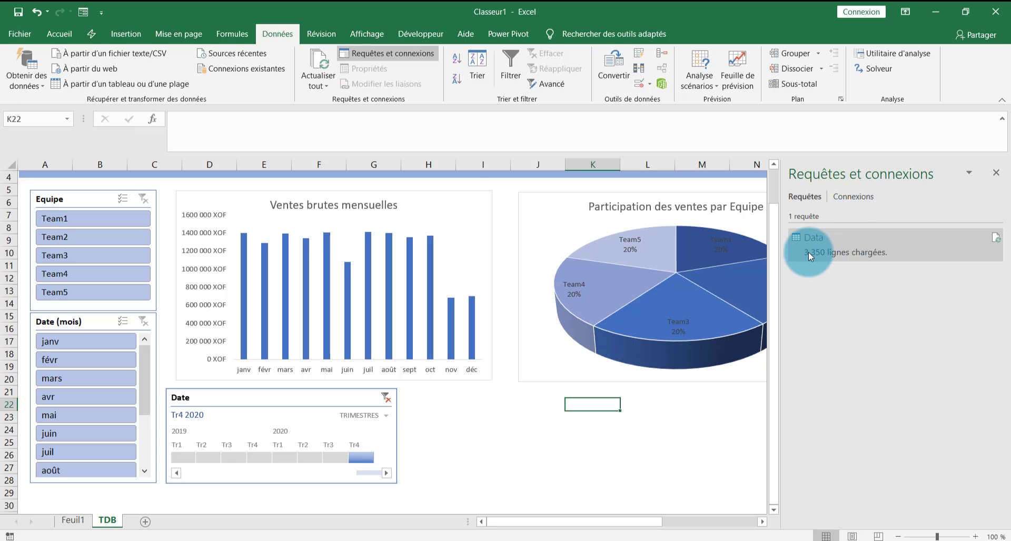
mouse_move(806, 251)
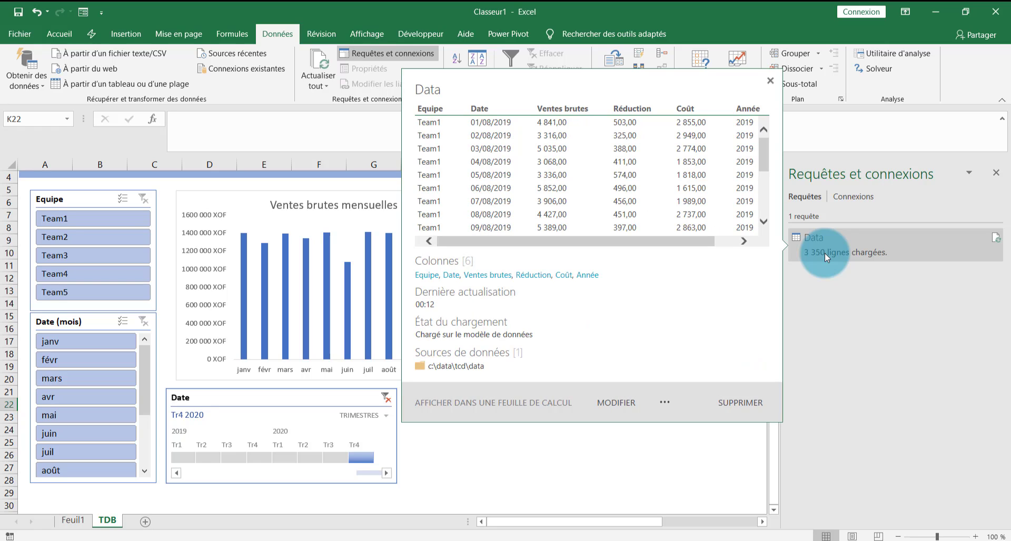
click(647, 480)
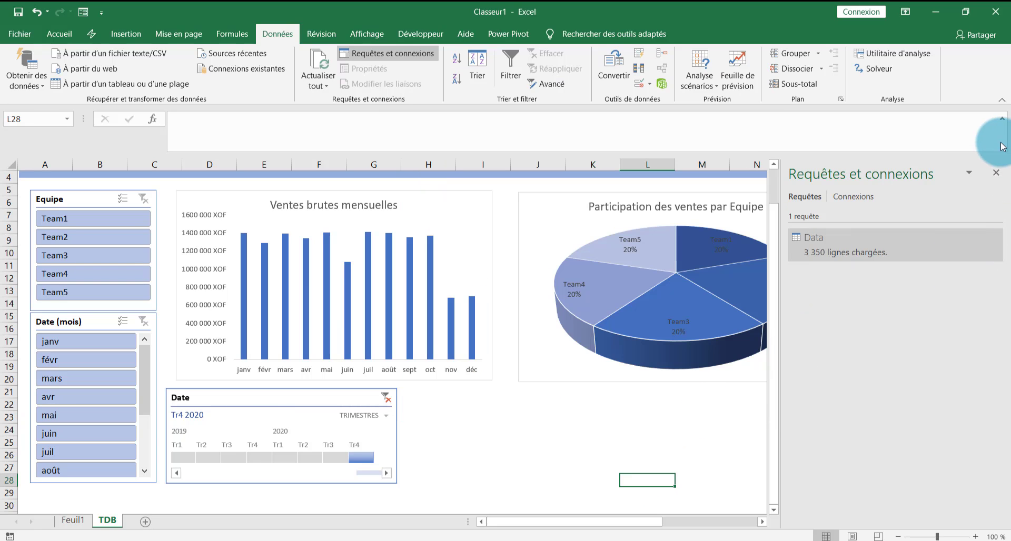
click(996, 172)
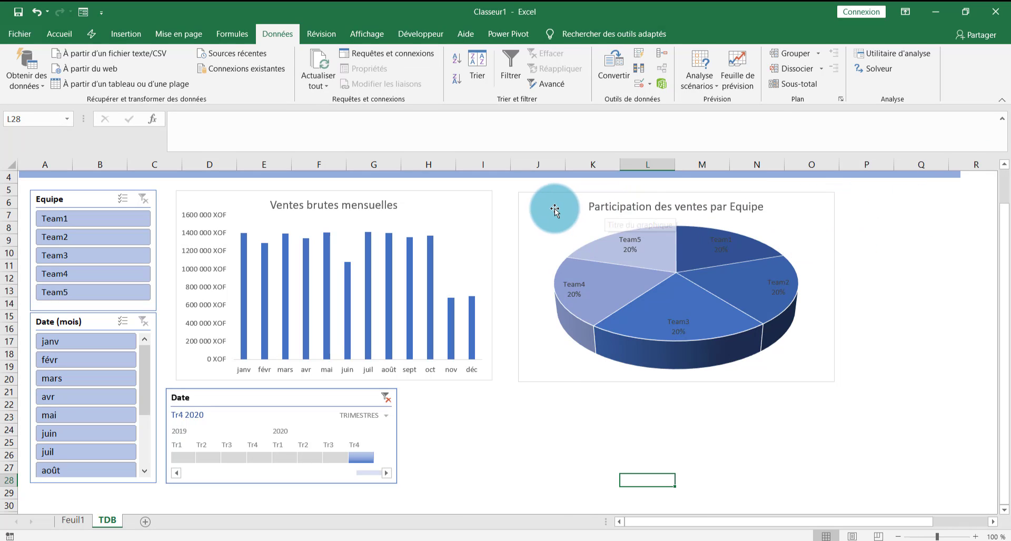
Step: Move the "Participation des ventes par Equipe" pie chart slightly closer to the "Ventes brutes mensuelles" chart
drag(555, 208, 536, 206)
drag(1003, 259, 1002, 187)
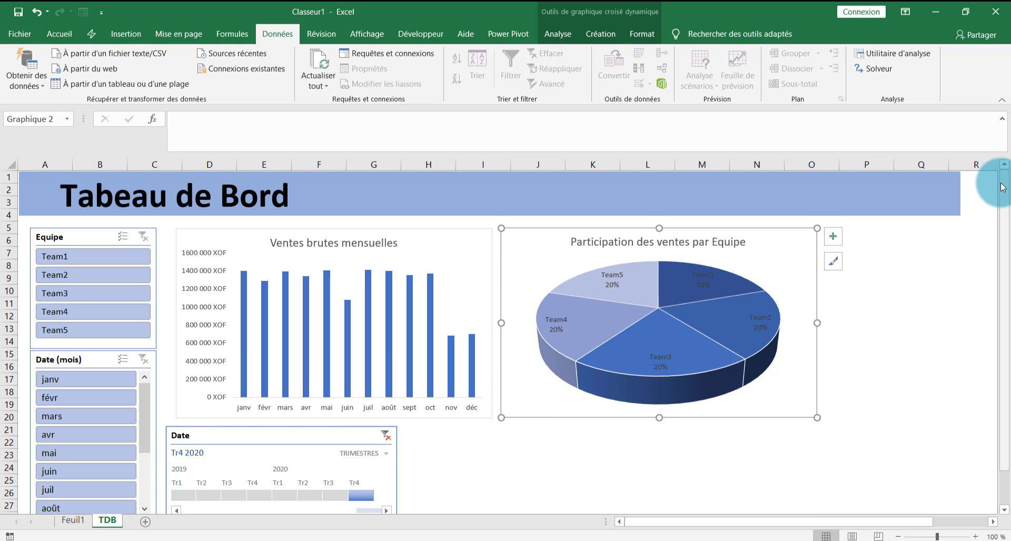